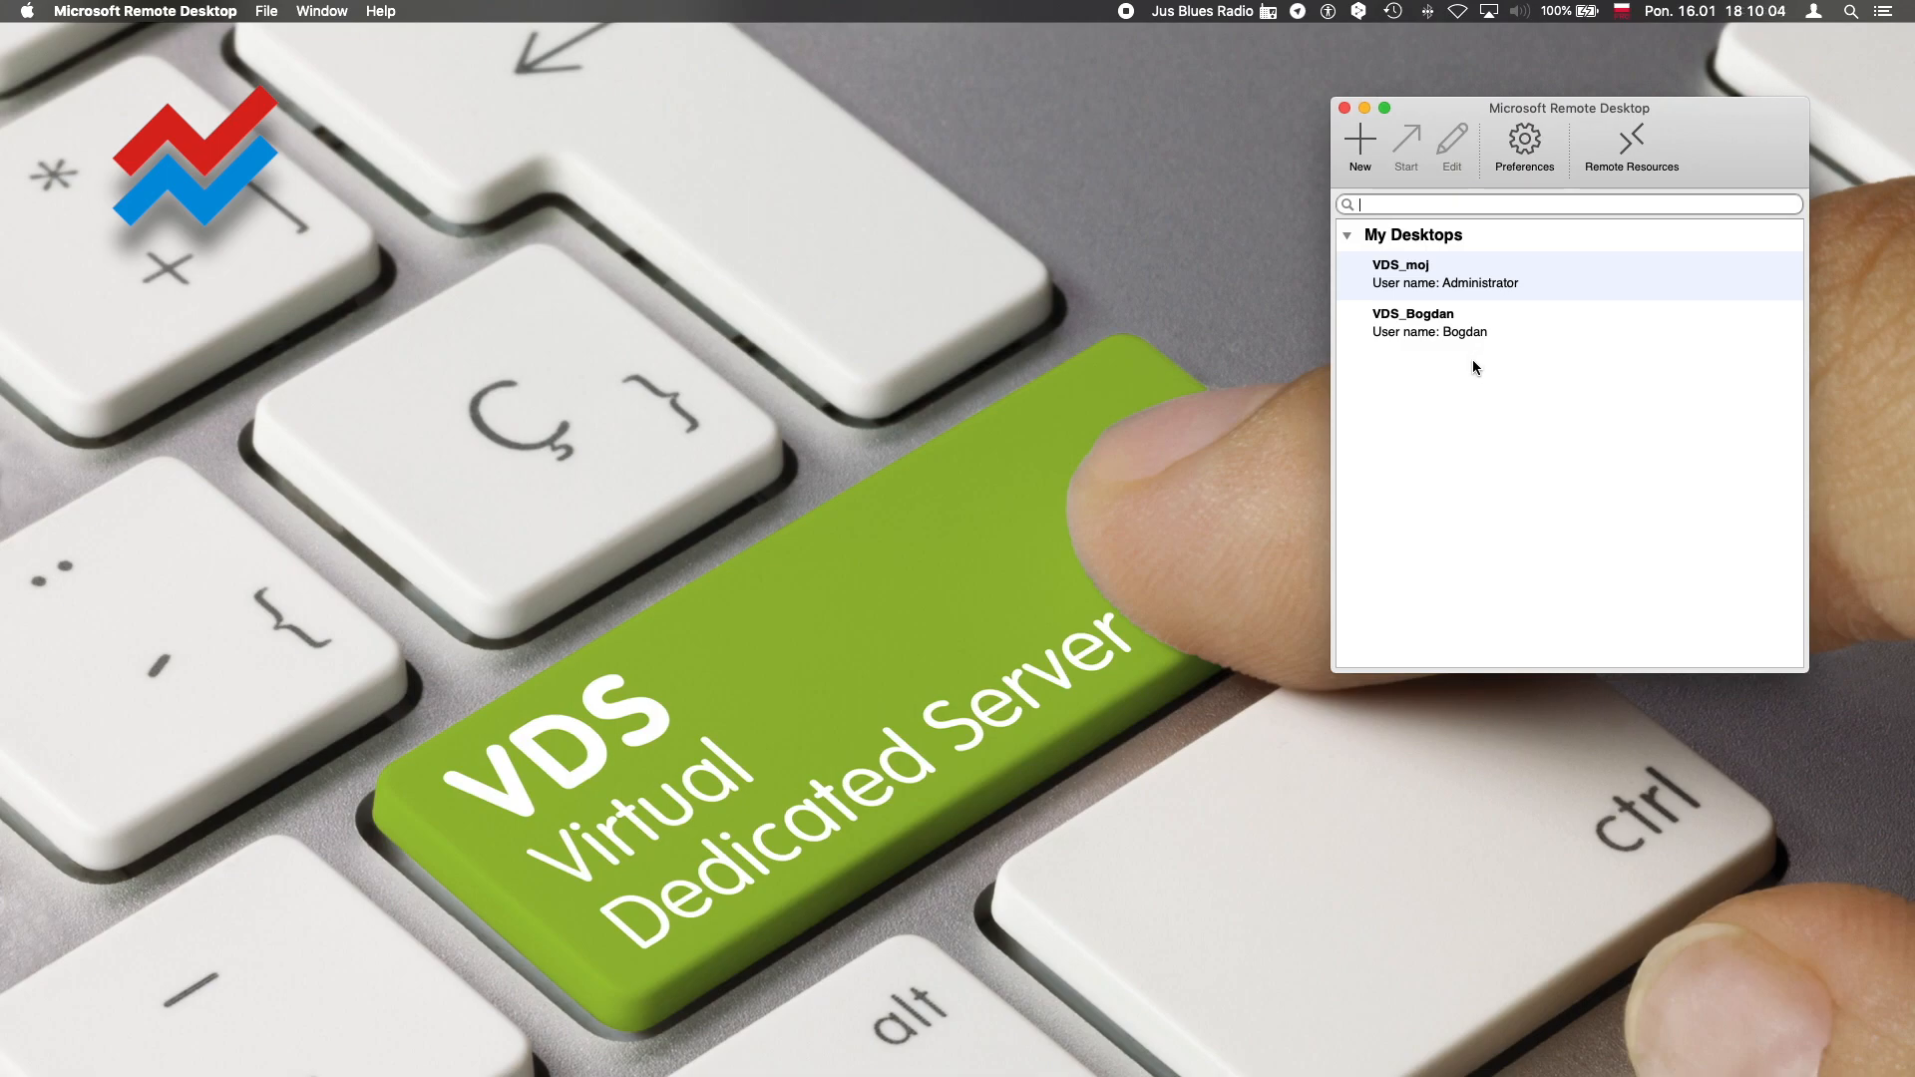
Create a new remote desktop connection and name it EA Running Wild
{"action": "left_click", "coordinate": [1362, 149]}
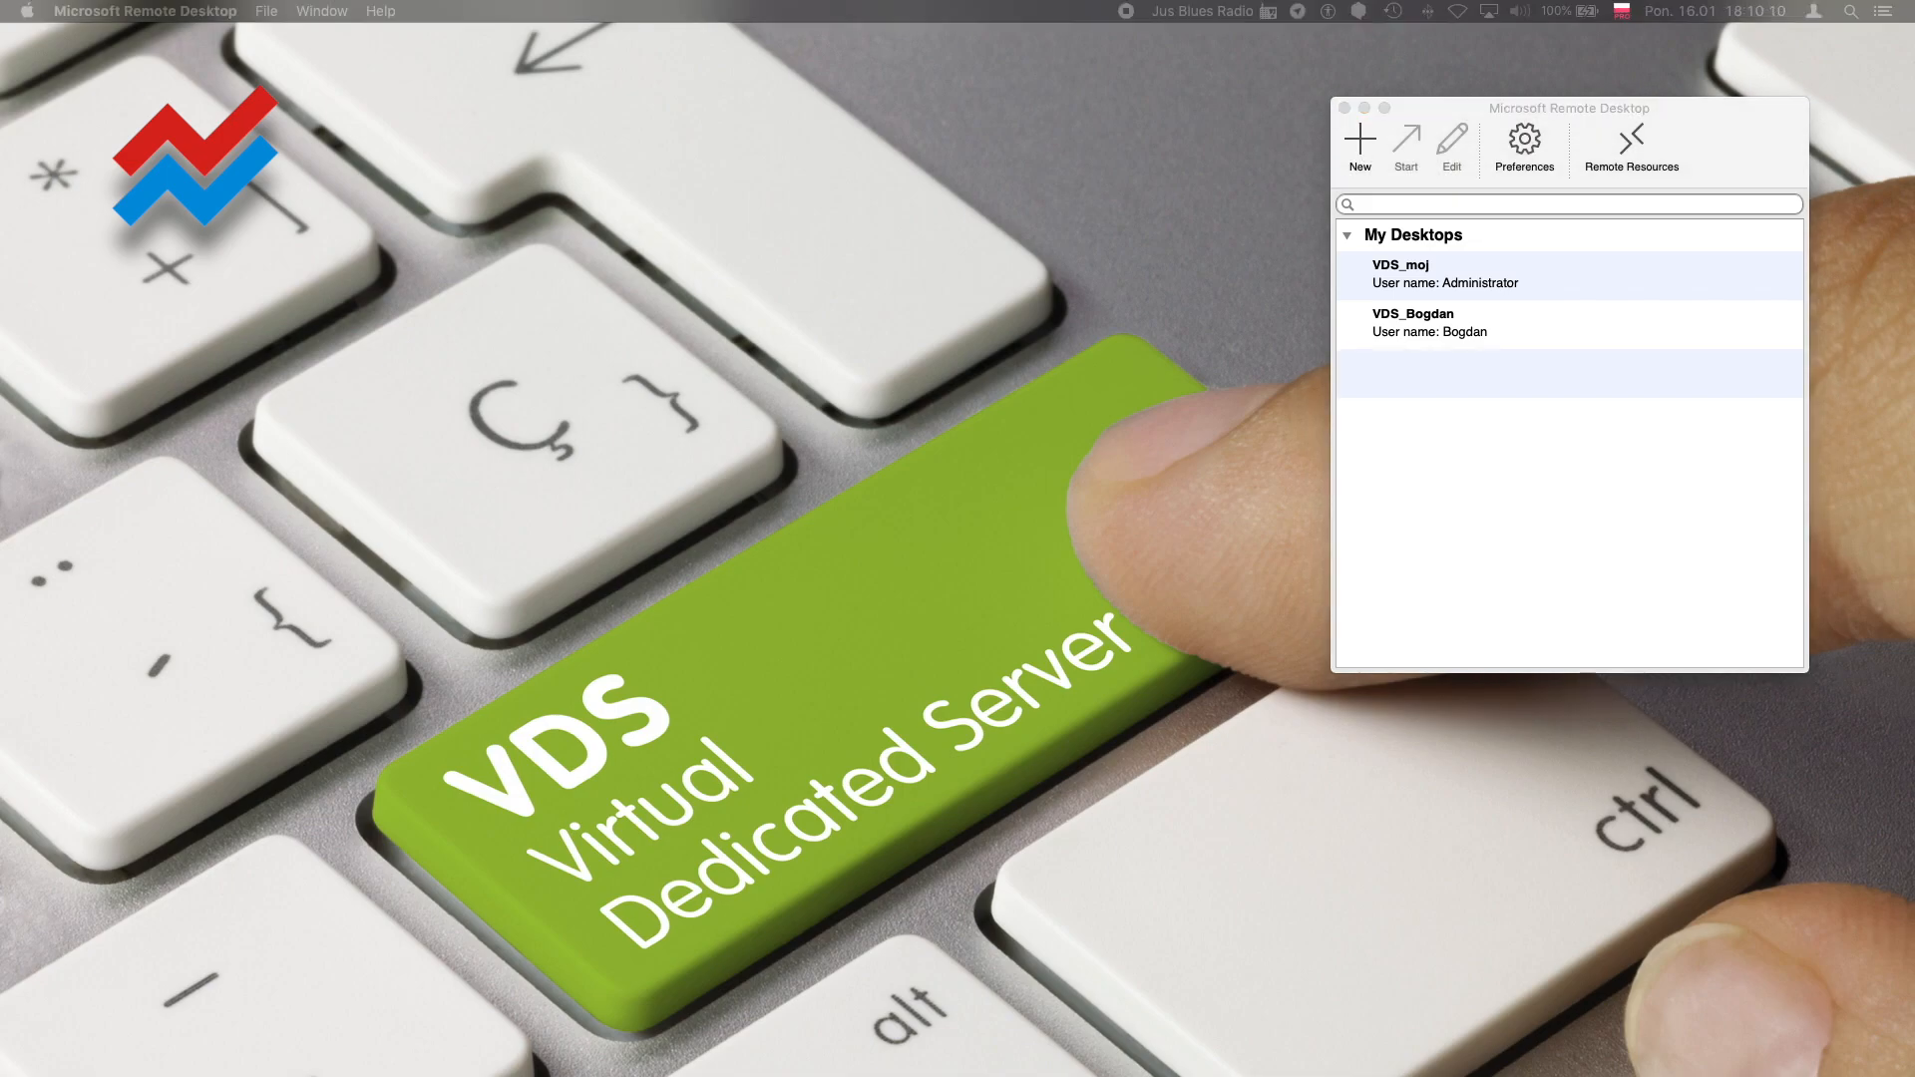
{"action": "left_click_drag", "start_coordinate": [2, 225], "coordinate": [592, 103]}
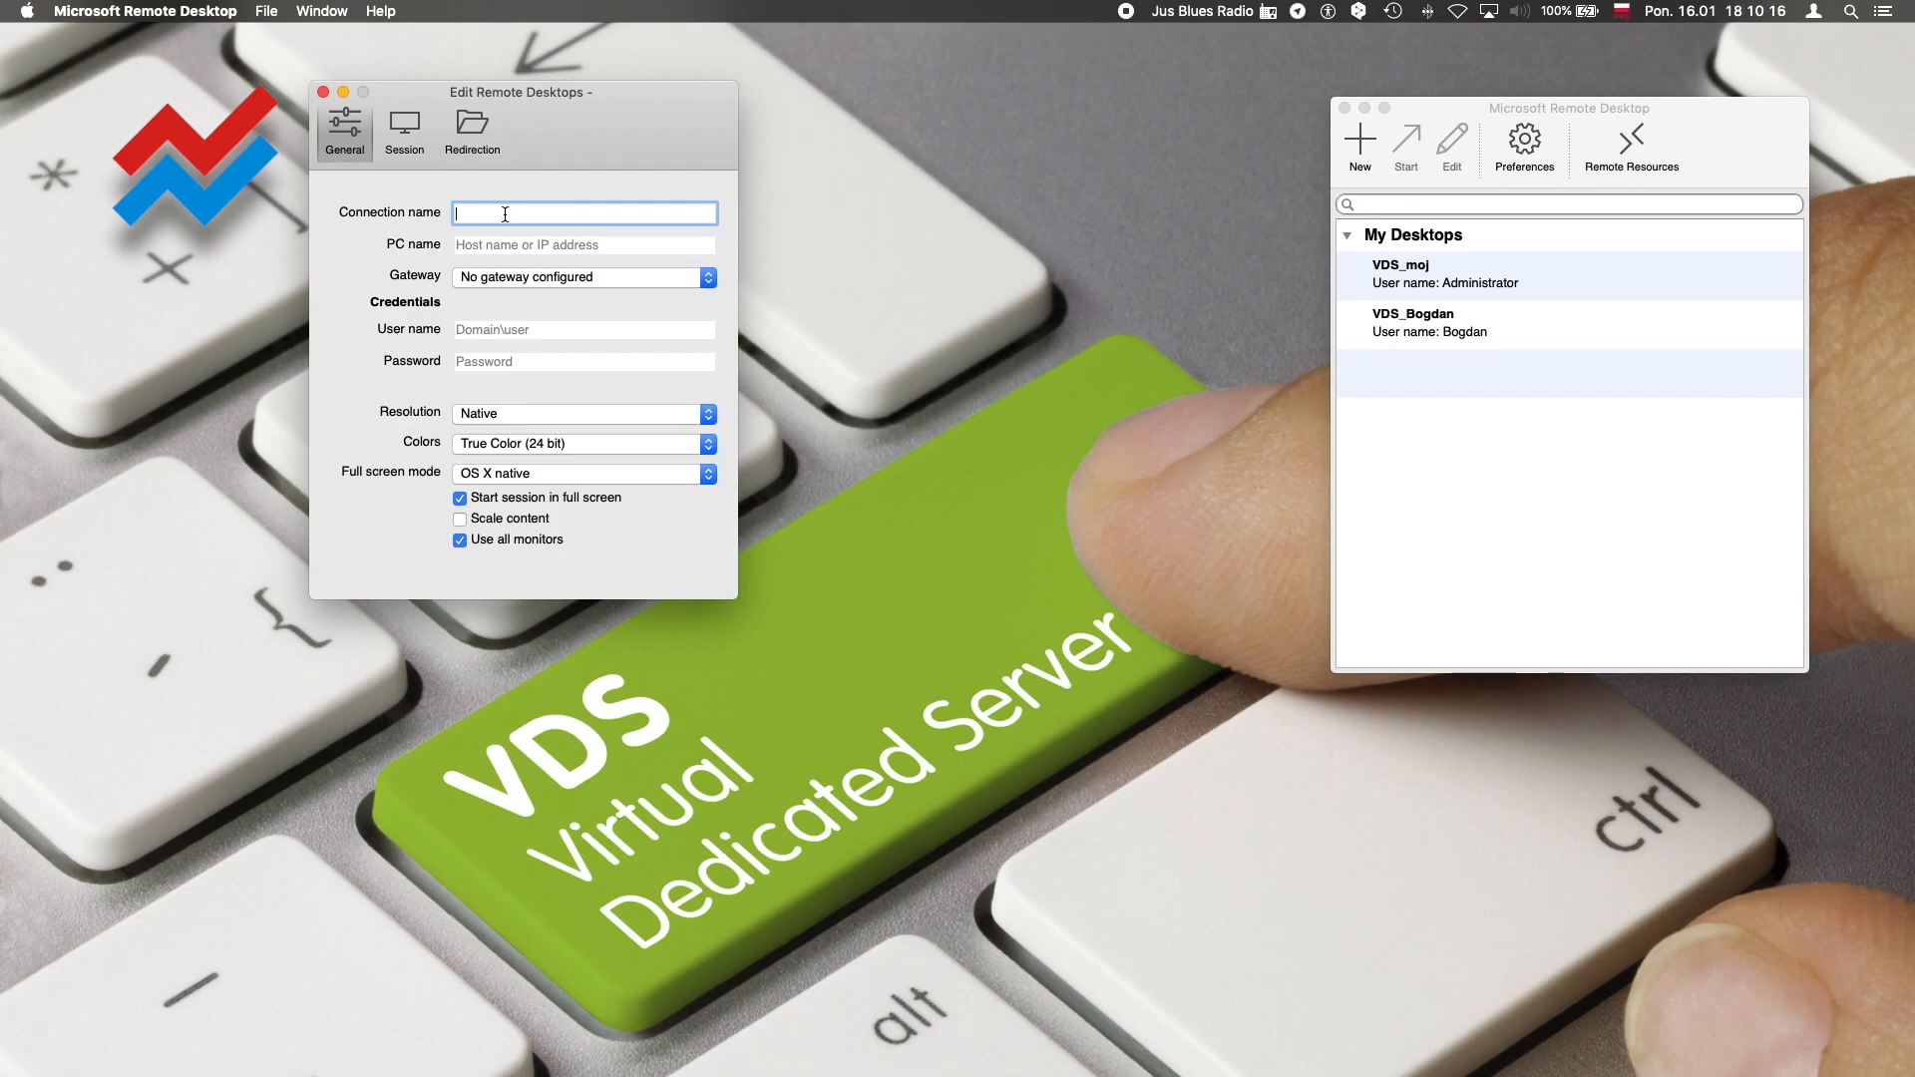
{"action": "type", "text": "V"}
{"action": "key", "text": "BackSpace"}
{"action": "type", "text": "EA Running Wild"}
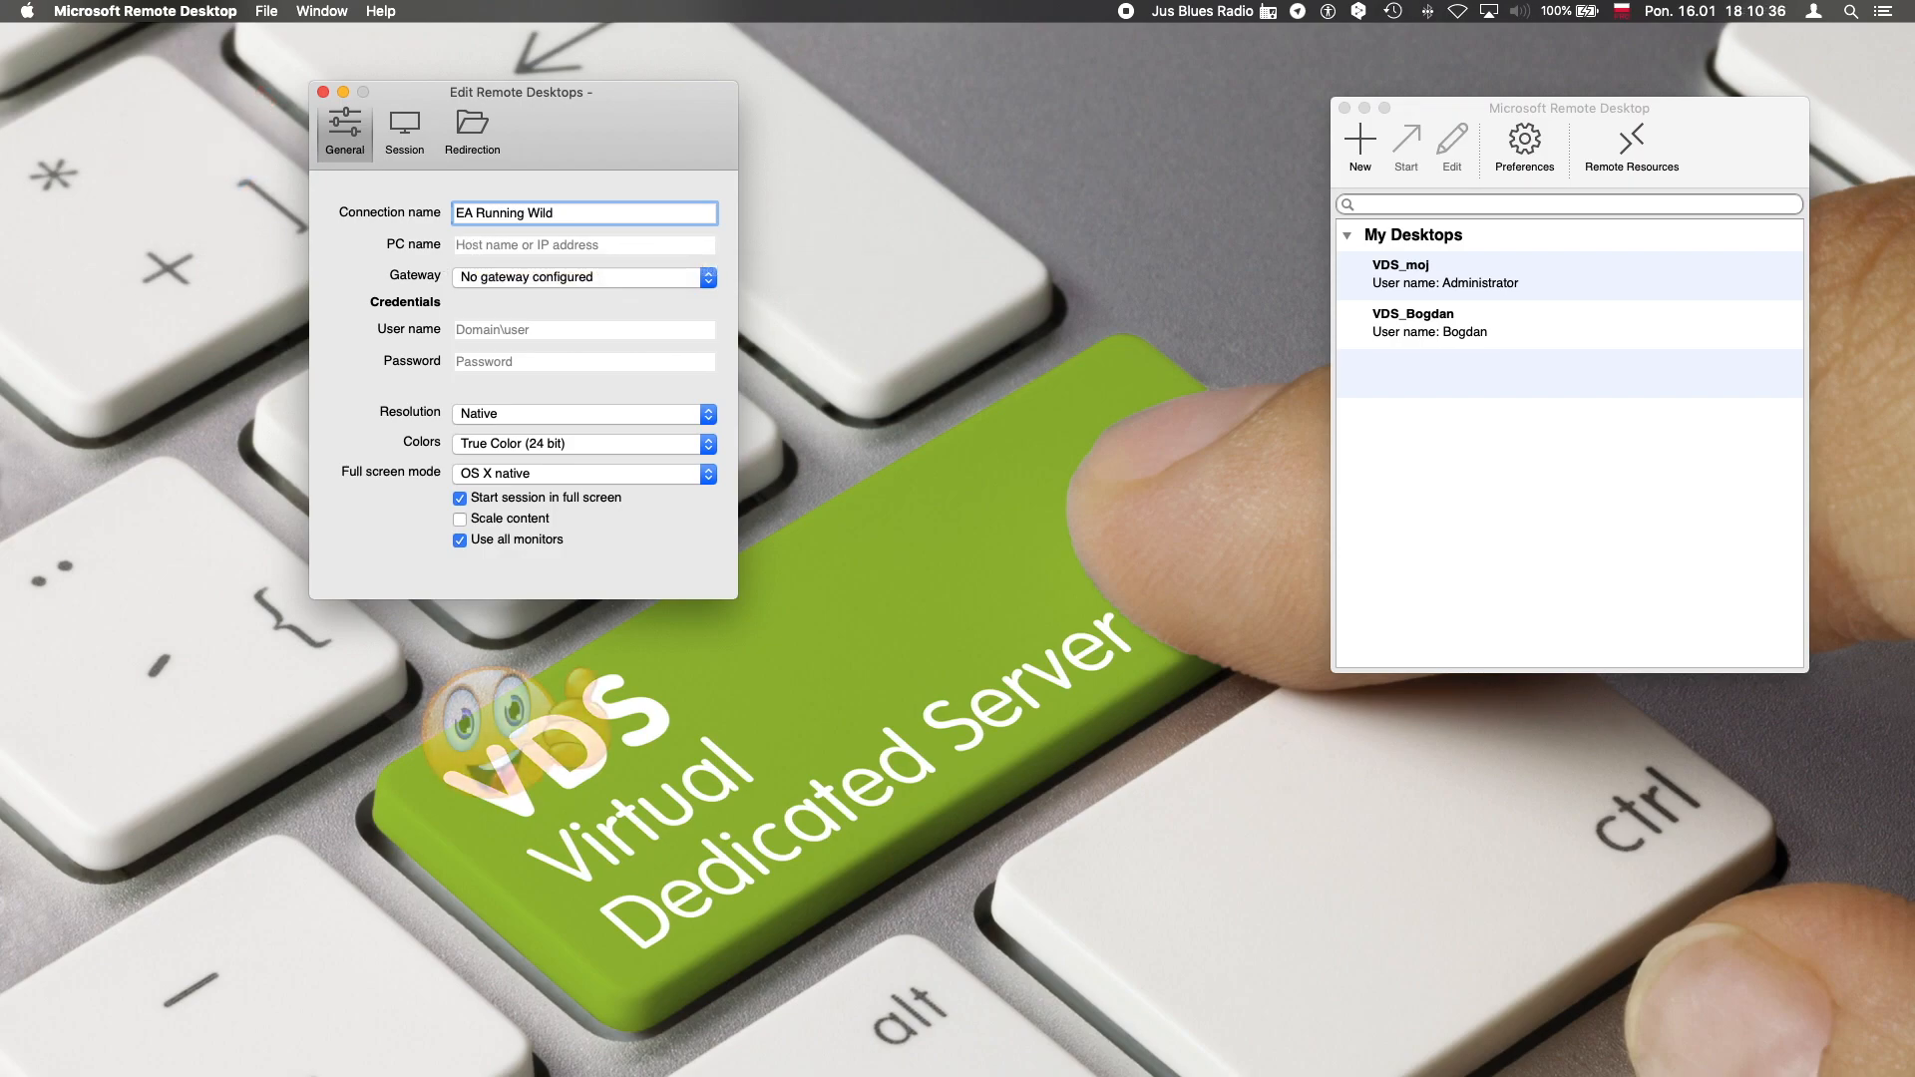
Fill in the PC name 154.53.33.230, user name Administrator and the account password, and set the colors to Highest Quality (32 bit)
{"action": "left_click_drag", "start_coordinate": [0, 124], "coordinate": [987, 125]}
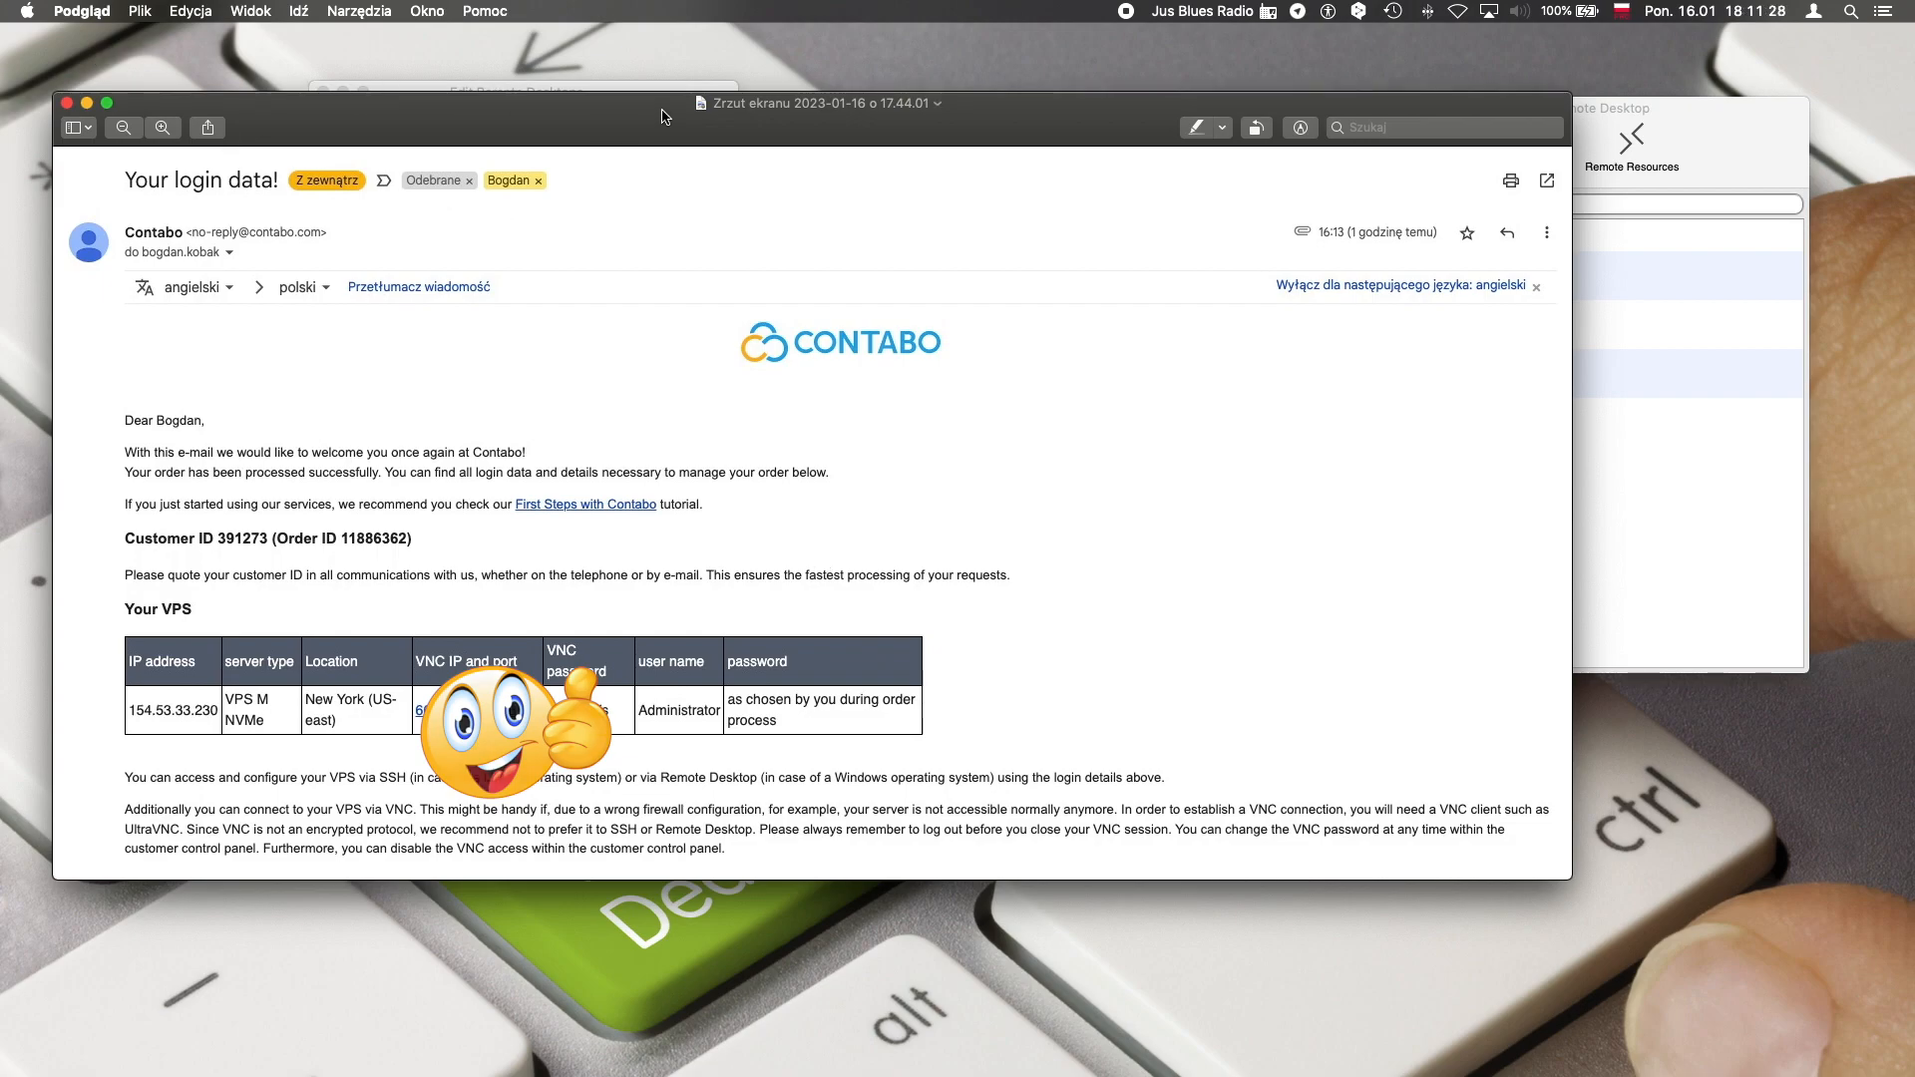
{"action": "key", "text": "super+w"}
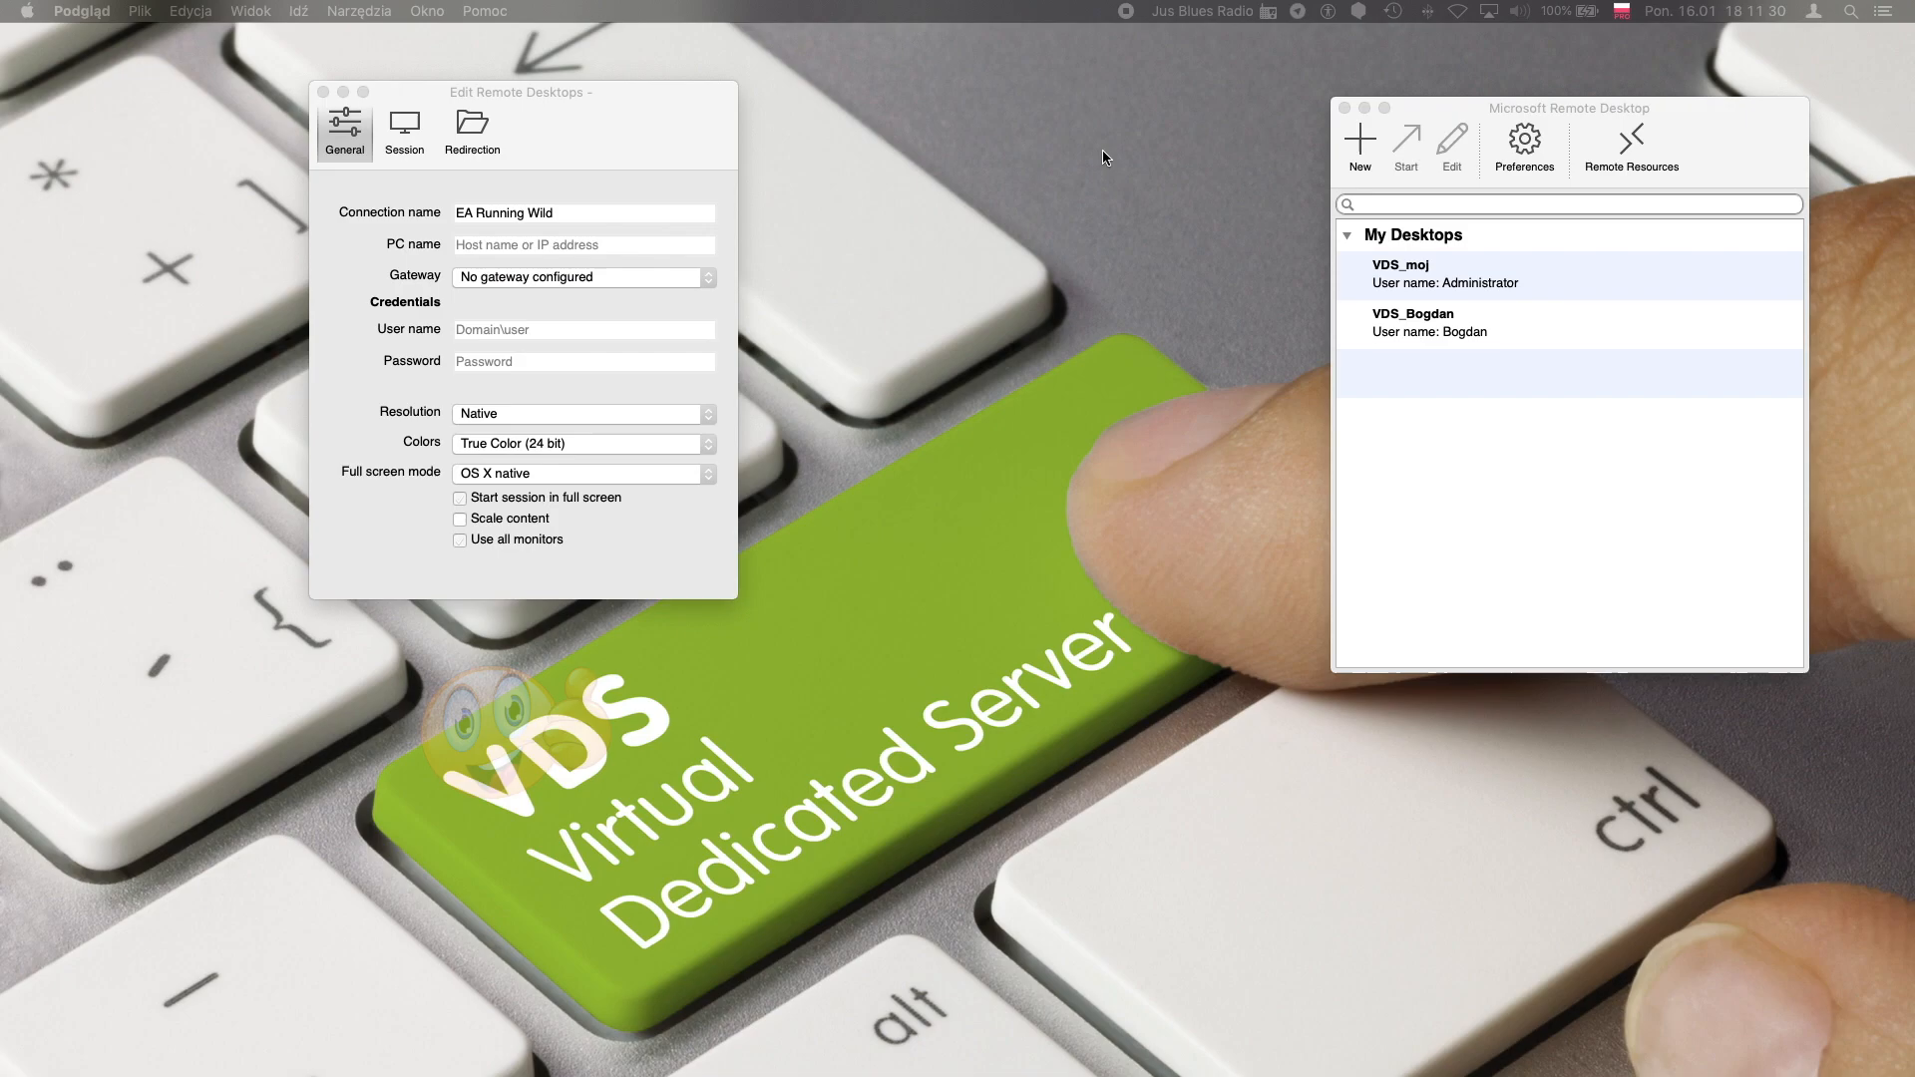
{"action": "left_click", "coordinate": [534, 231]}
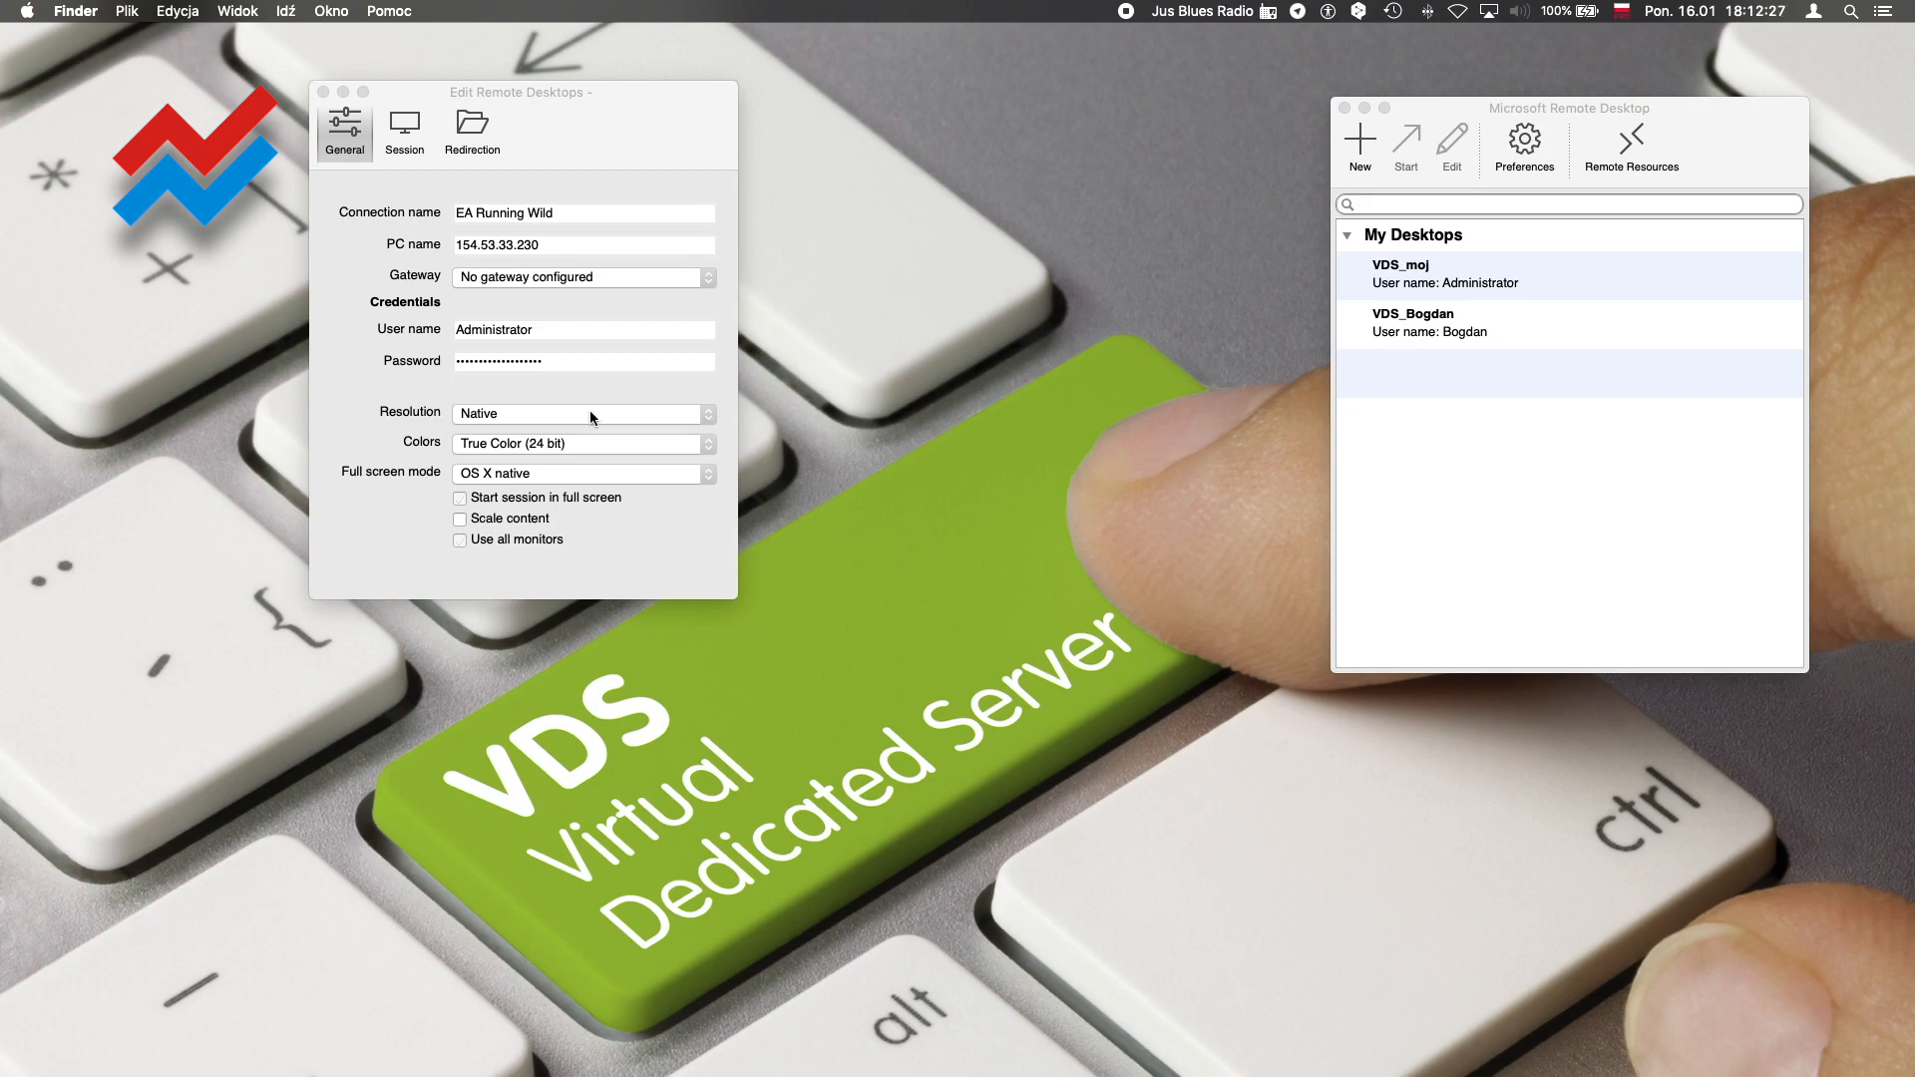
{"action": "left_click", "coordinate": [648, 447]}
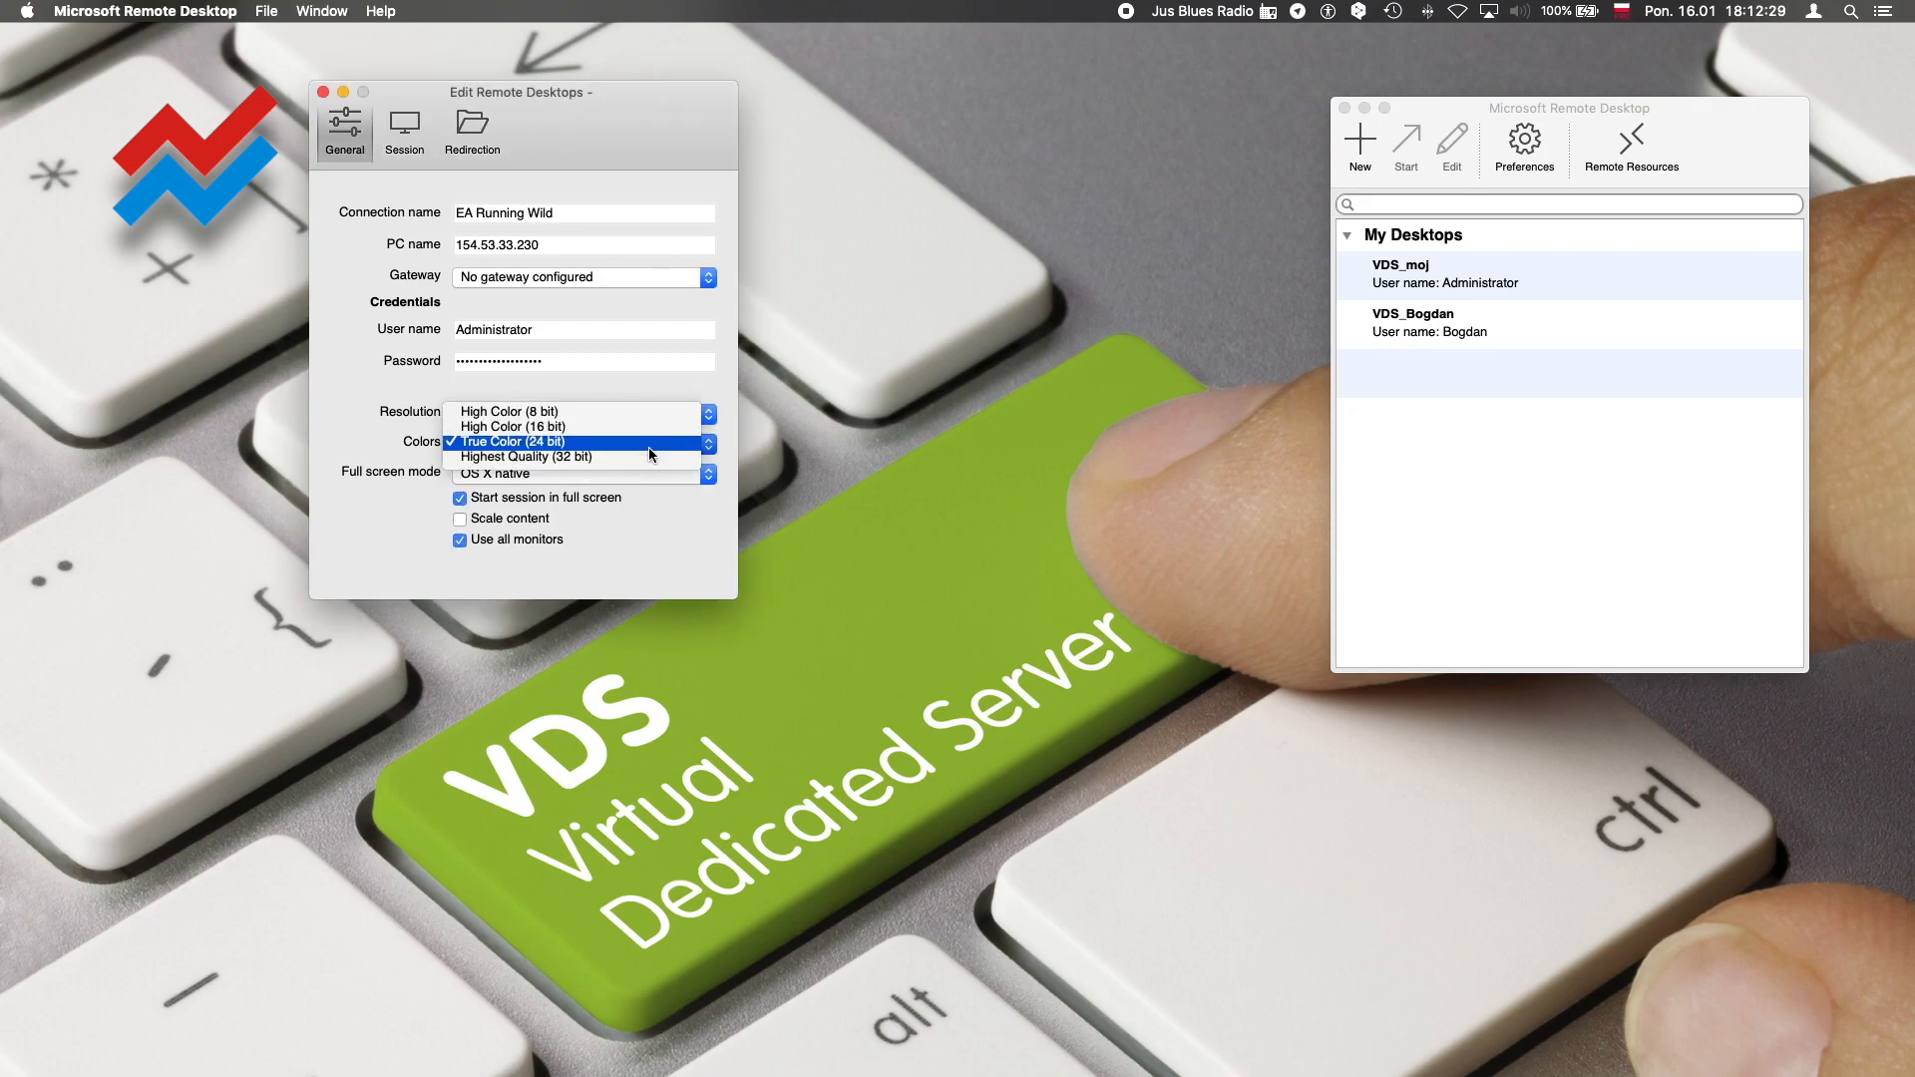
{"action": "left_click", "coordinate": [576, 459]}
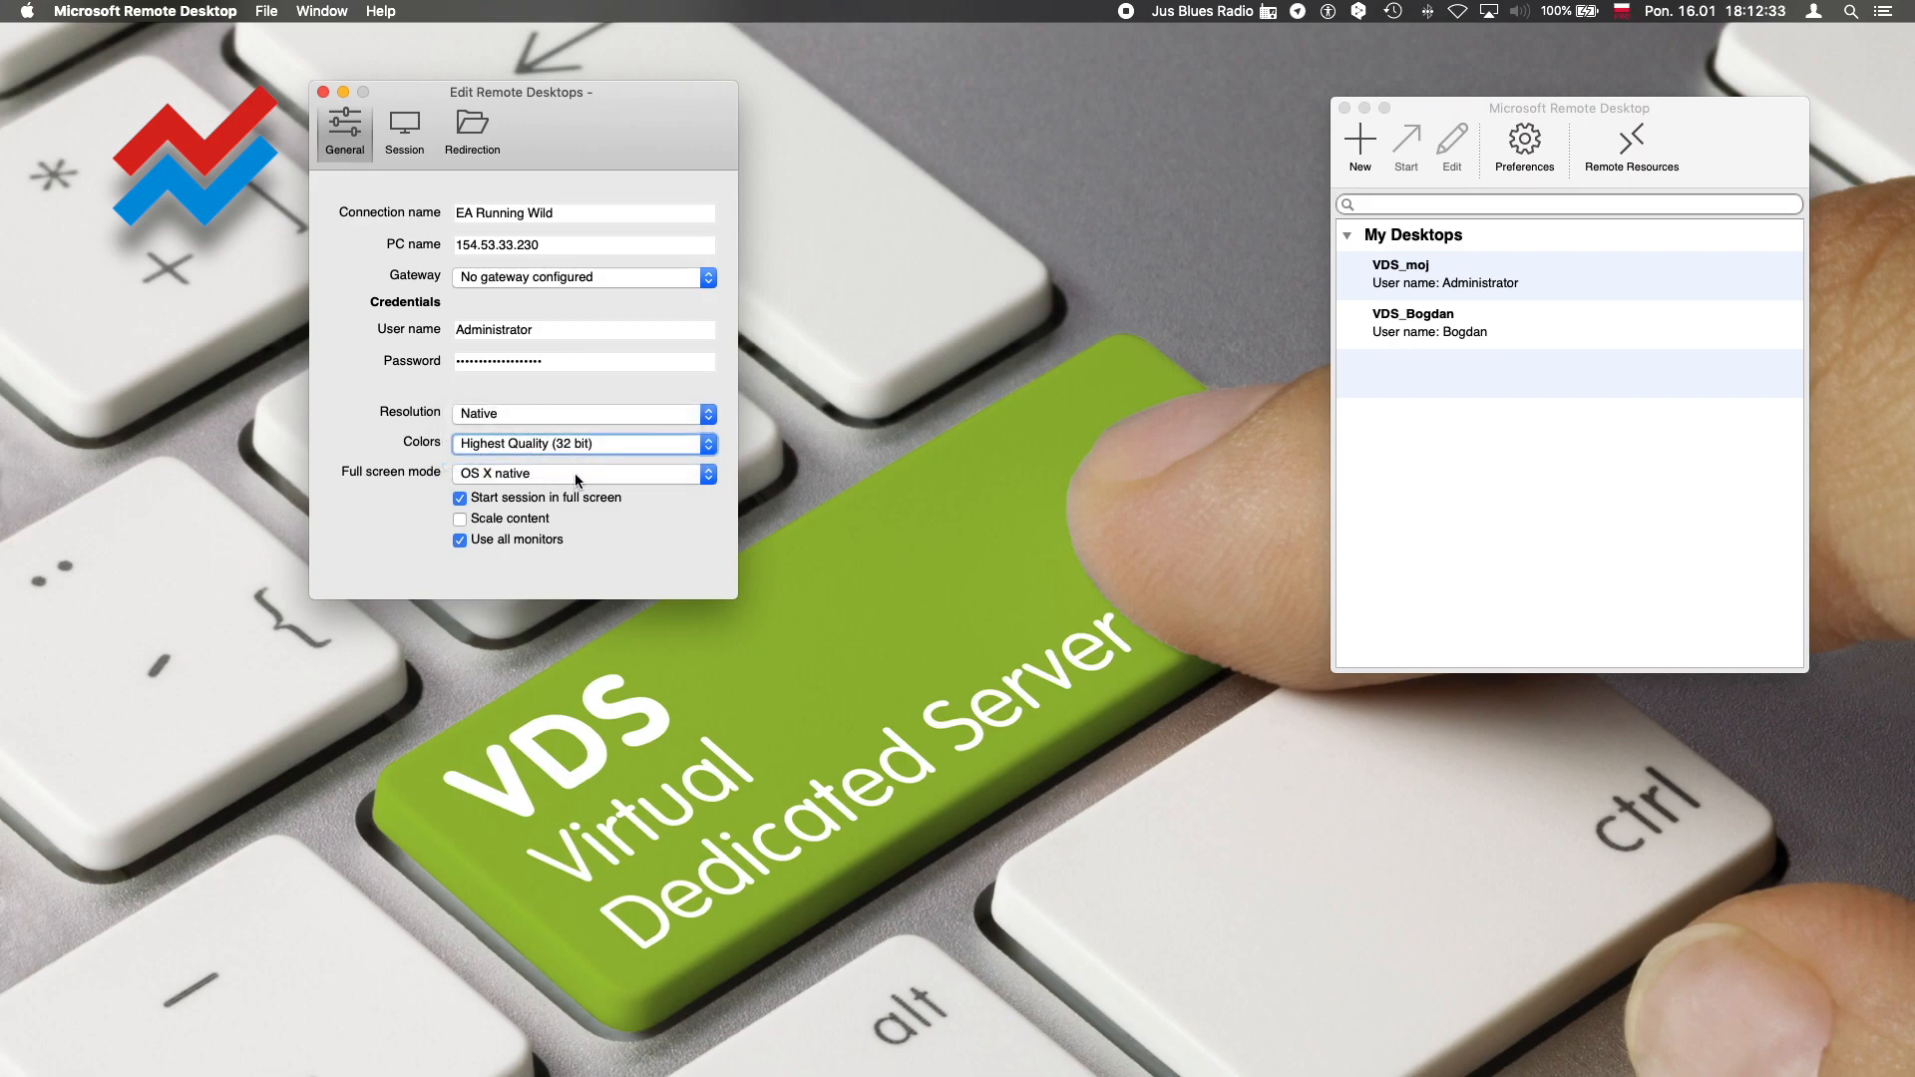
Enable folder redirection for the connection and start adding a local folder, browsing to the VDS folder for its path
{"action": "left_click", "coordinate": [471, 125]}
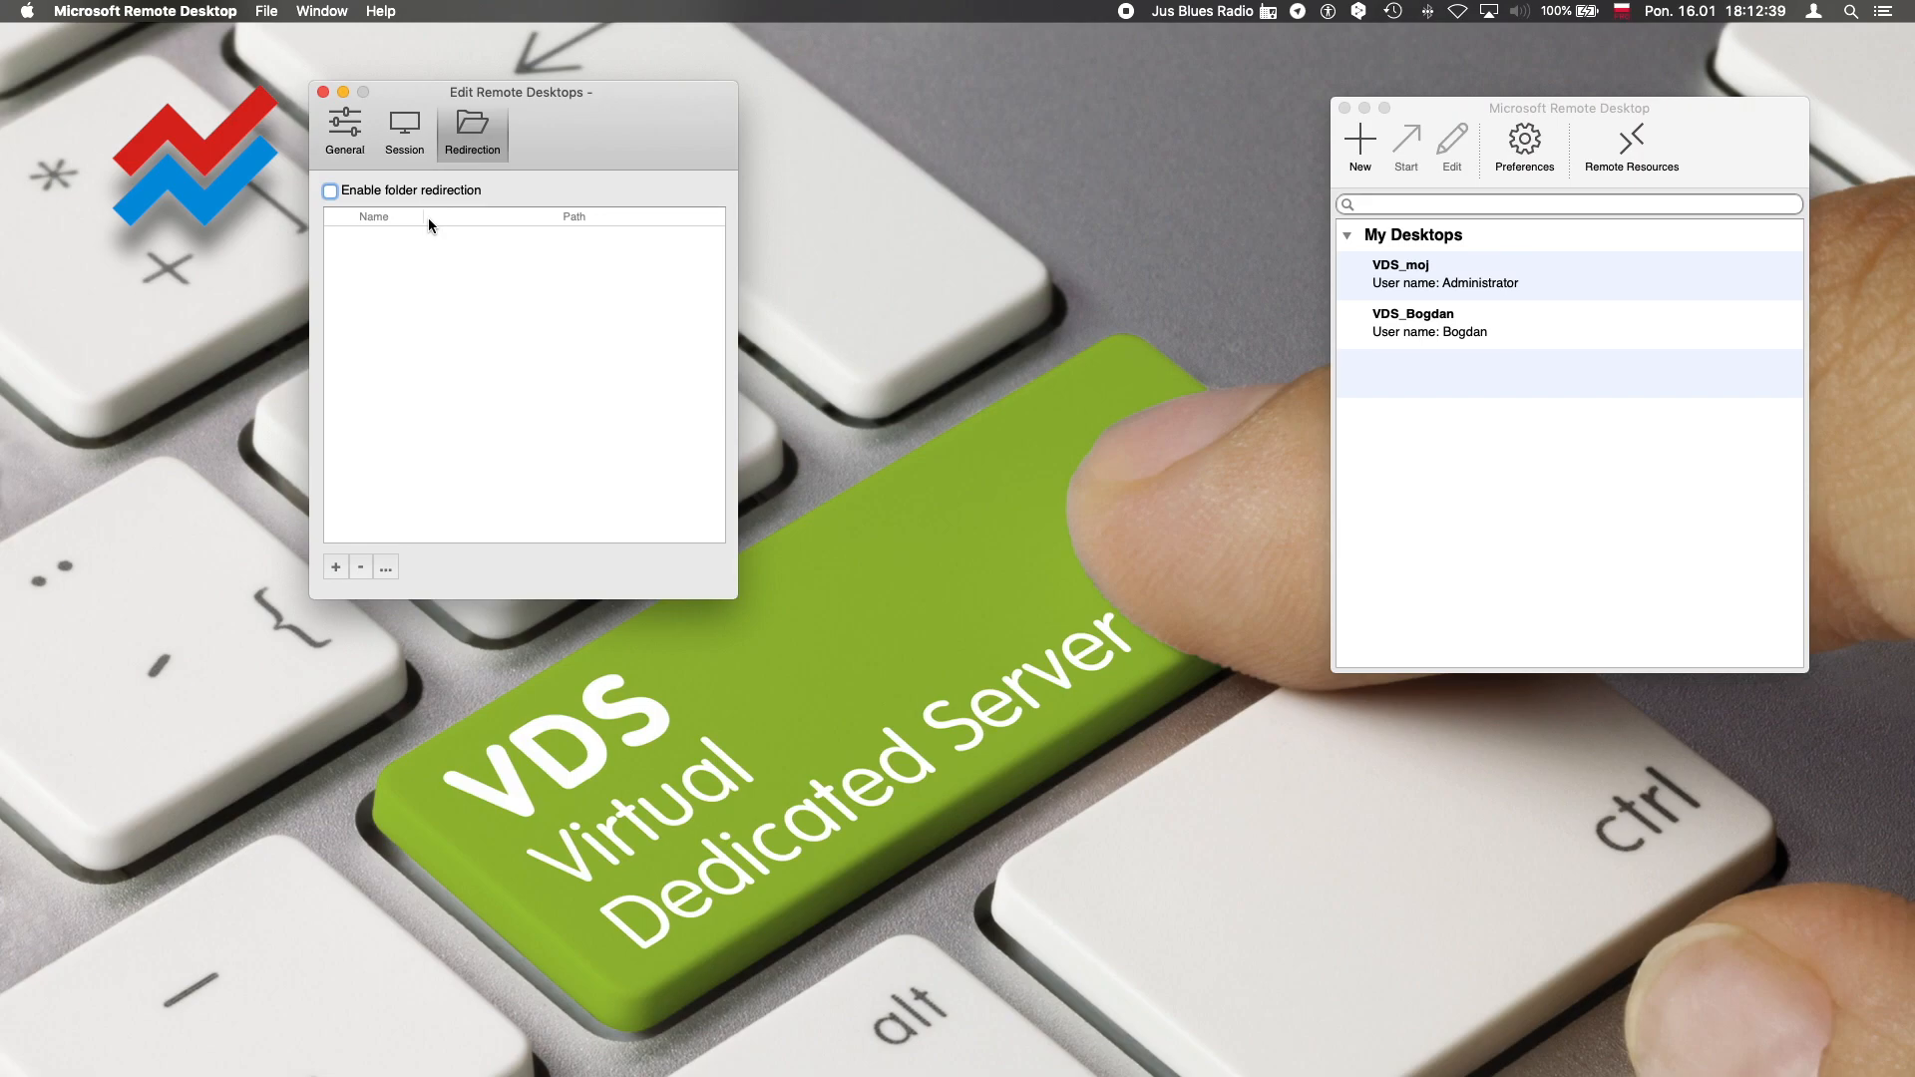
{"action": "left_click", "coordinate": [332, 190]}
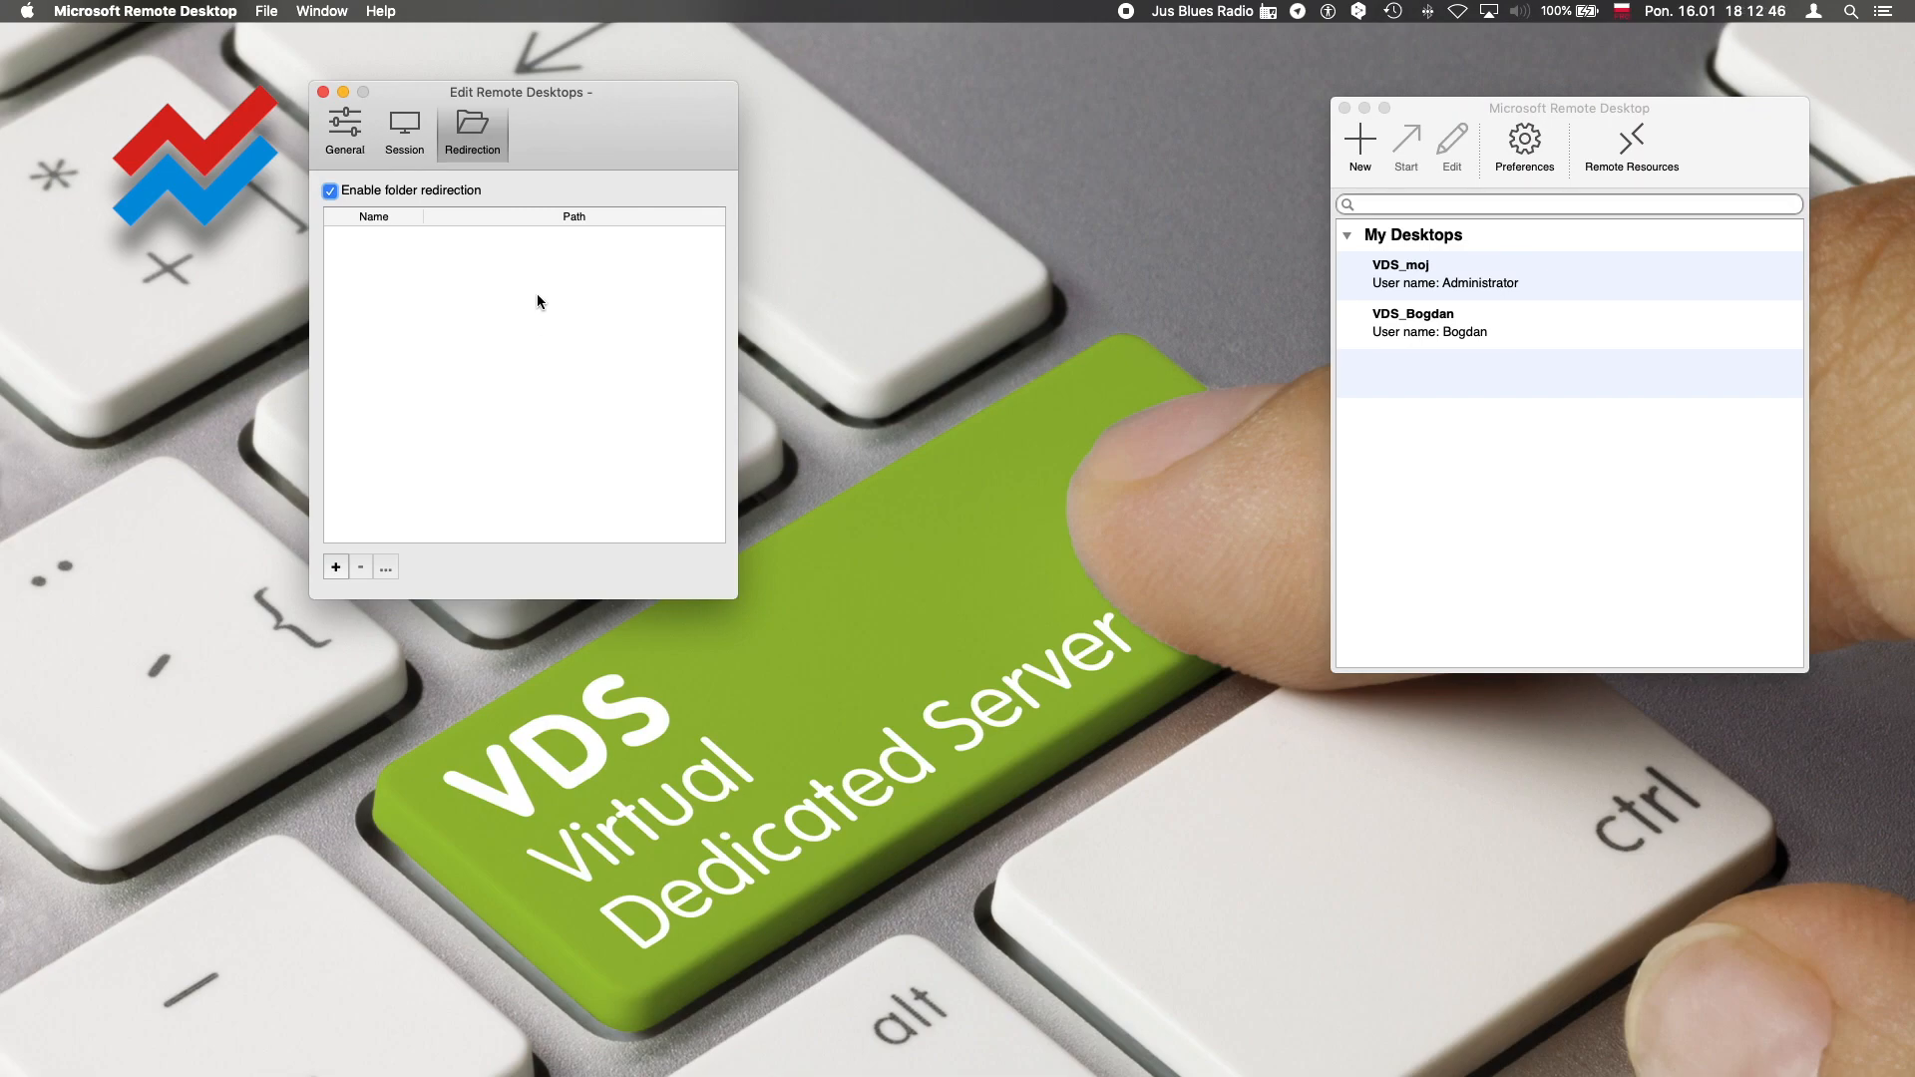
{"action": "left_click", "coordinate": [340, 575]}
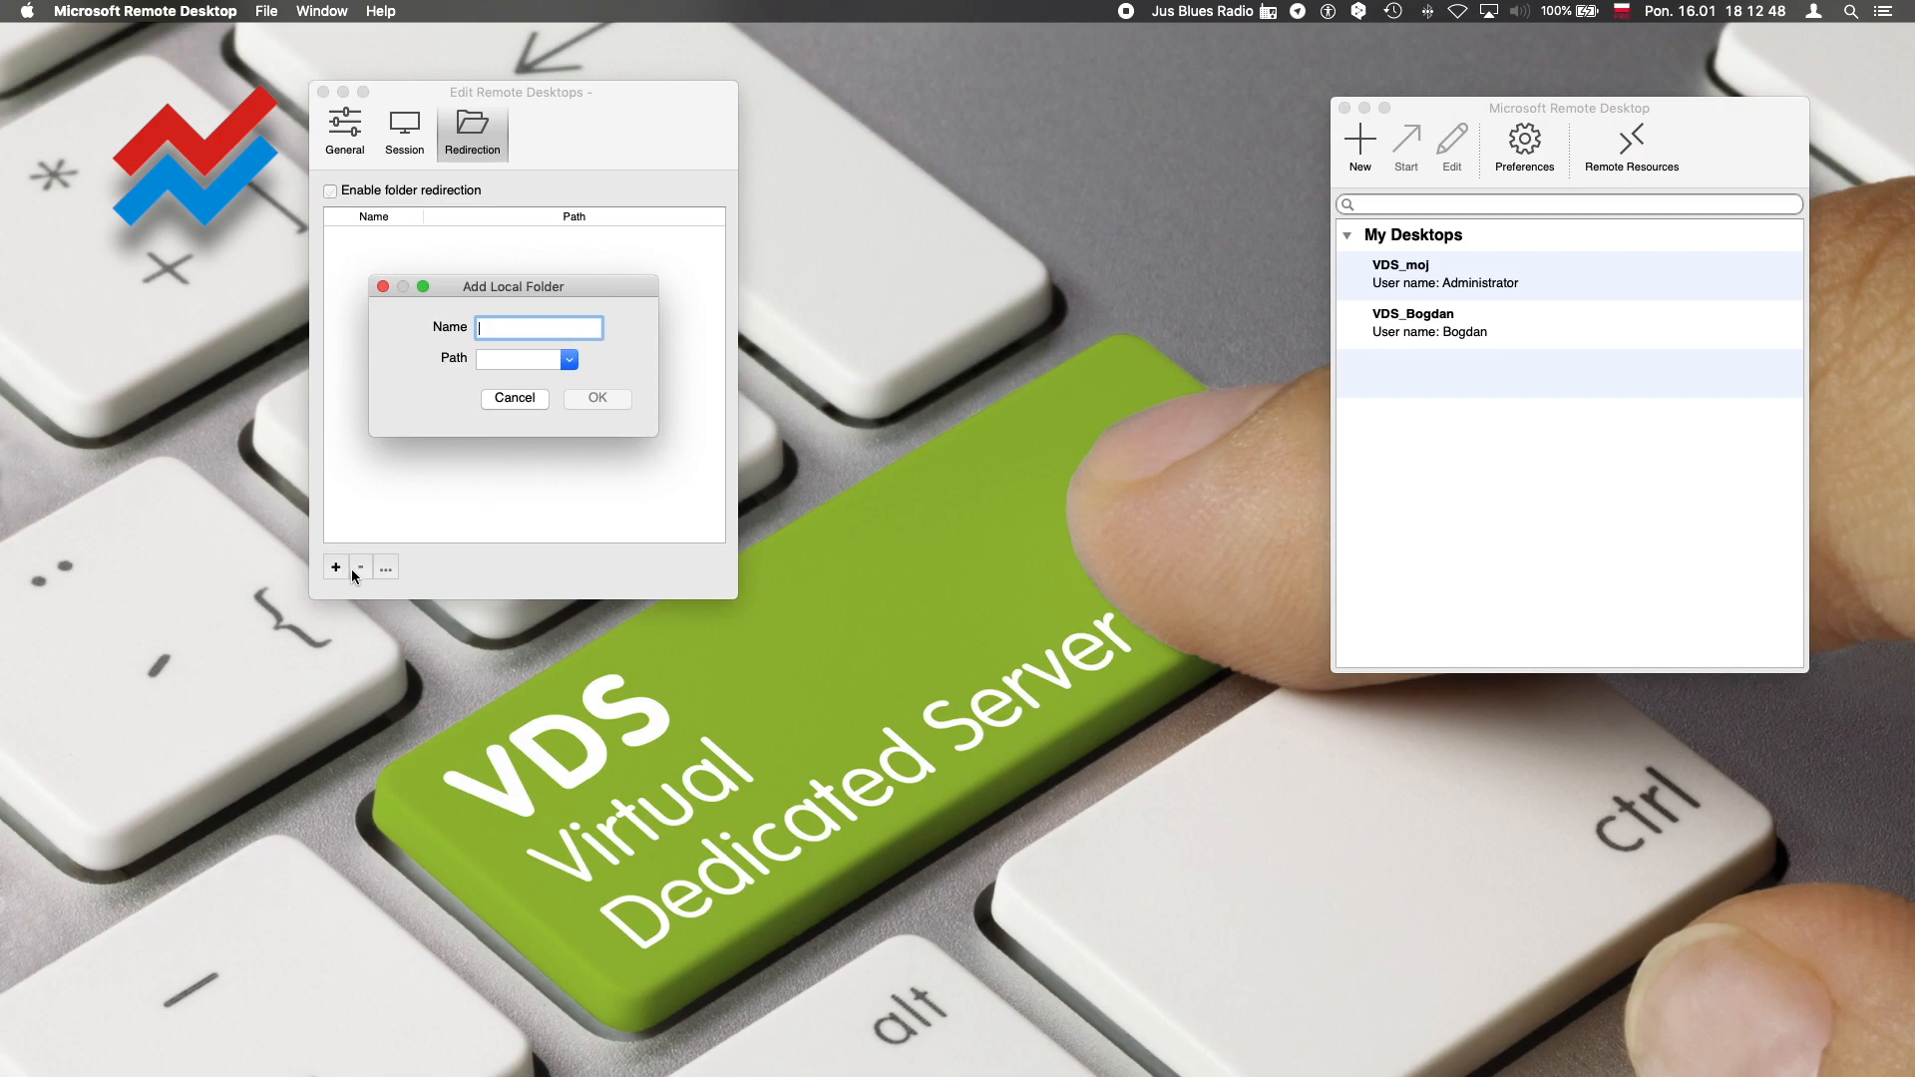
{"action": "left_click", "coordinate": [555, 358]}
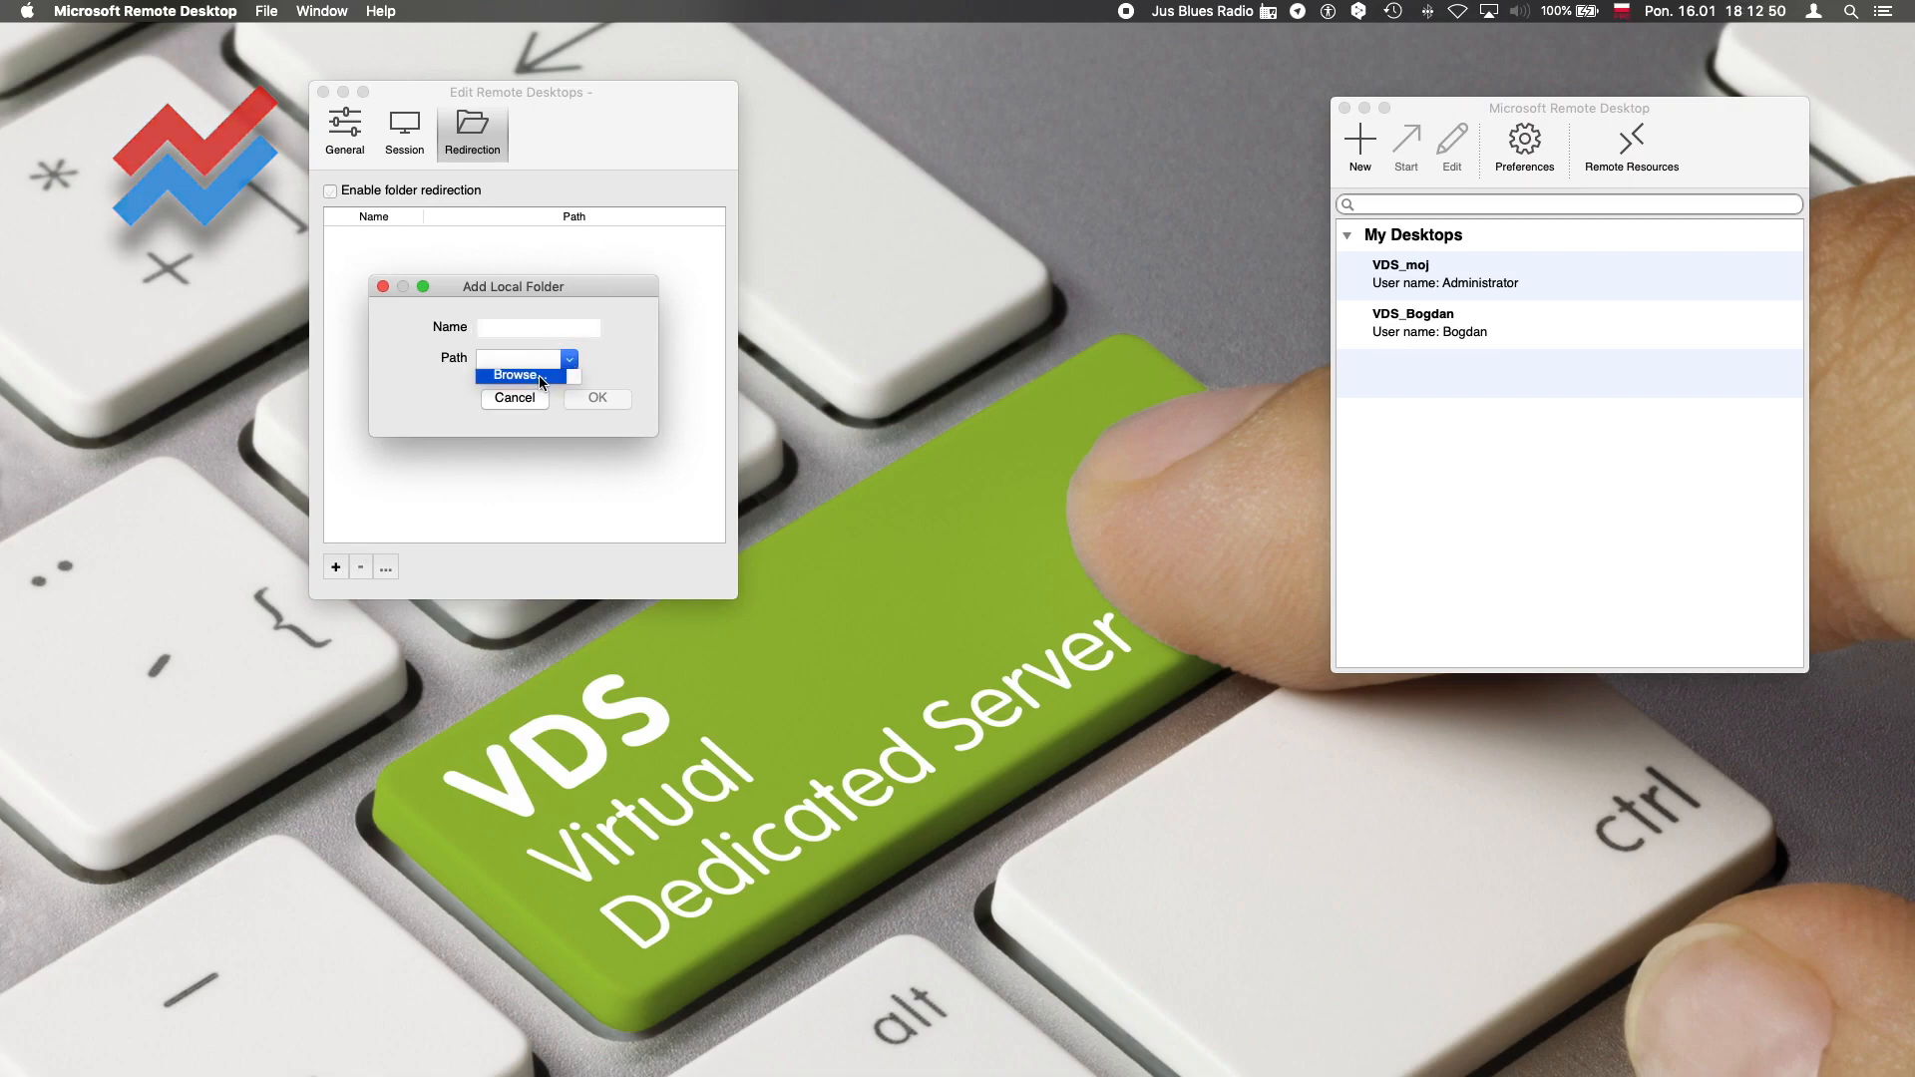
{"action": "left_click", "coordinate": [540, 376]}
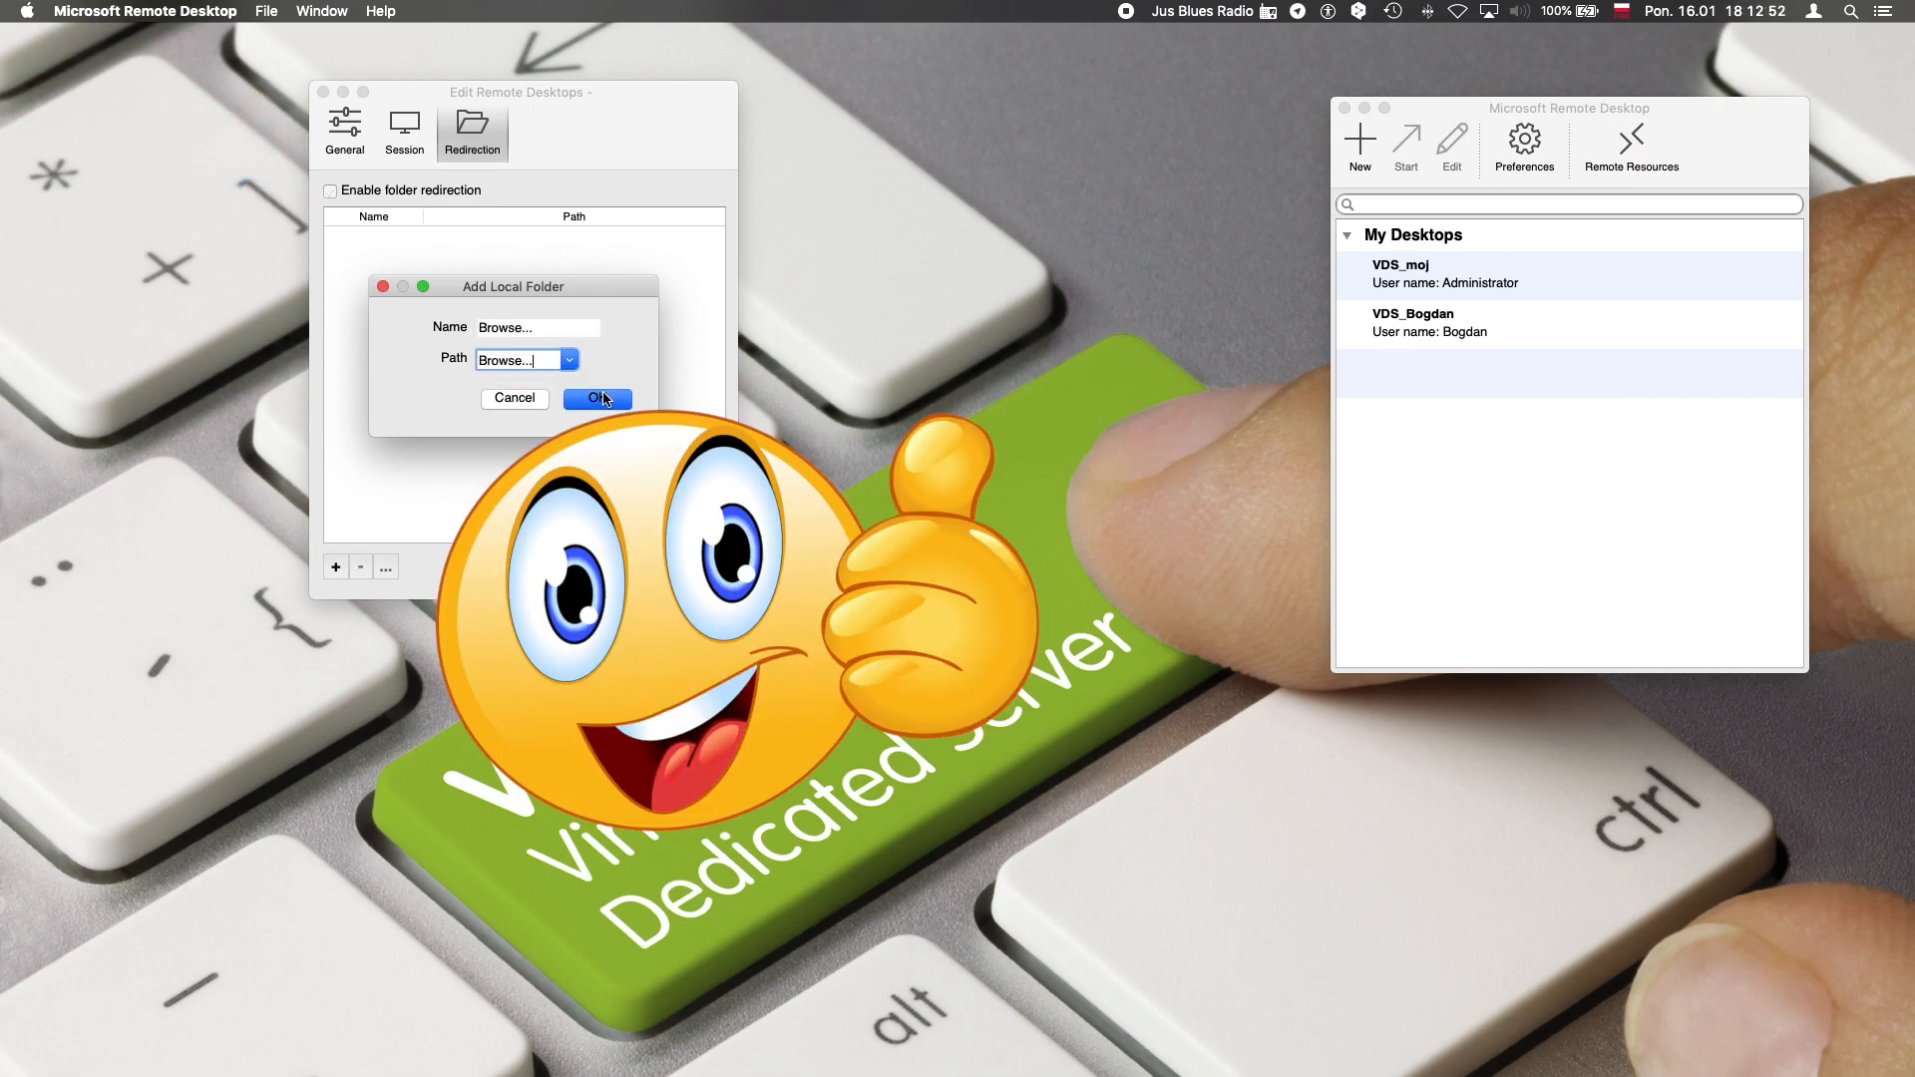
{"action": "left_click", "coordinate": [511, 679]}
{"action": "double_click", "coordinate": [698, 512]}
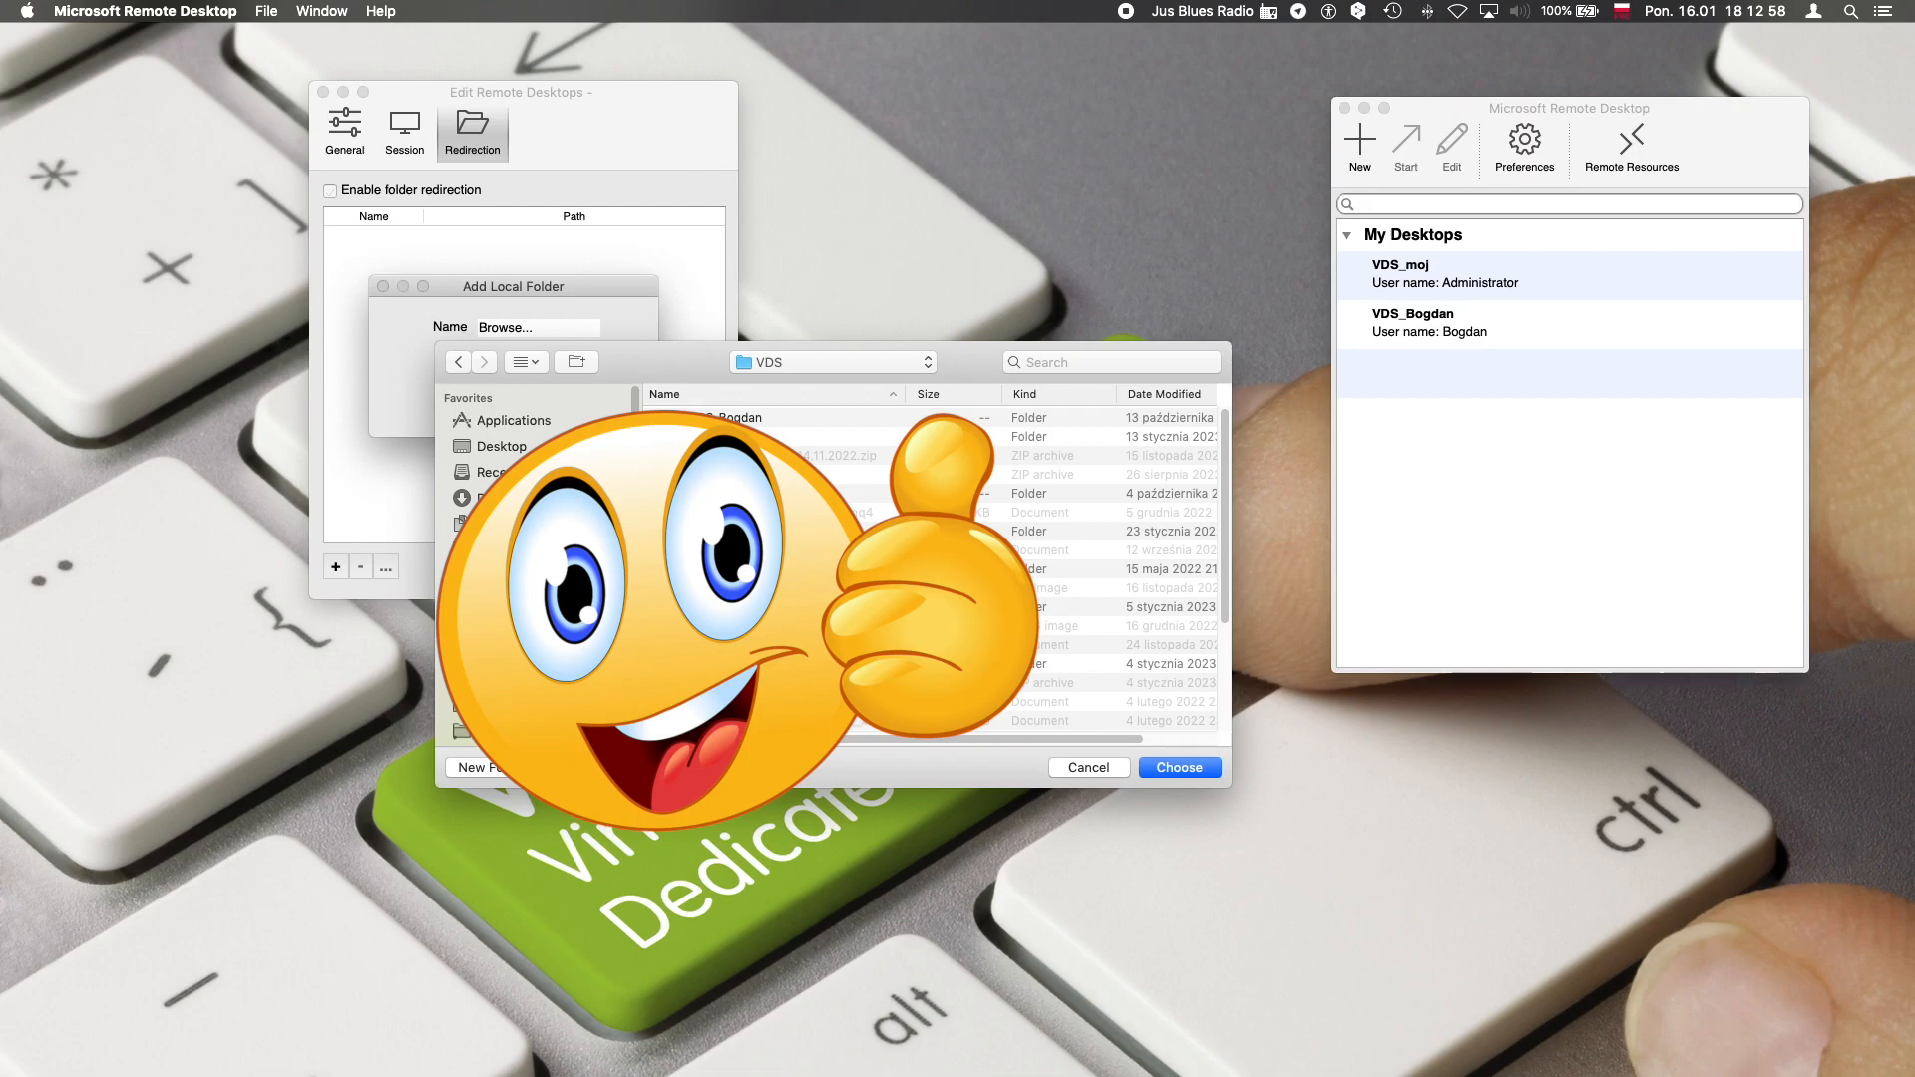
{"action": "left_click", "coordinate": [698, 436]}
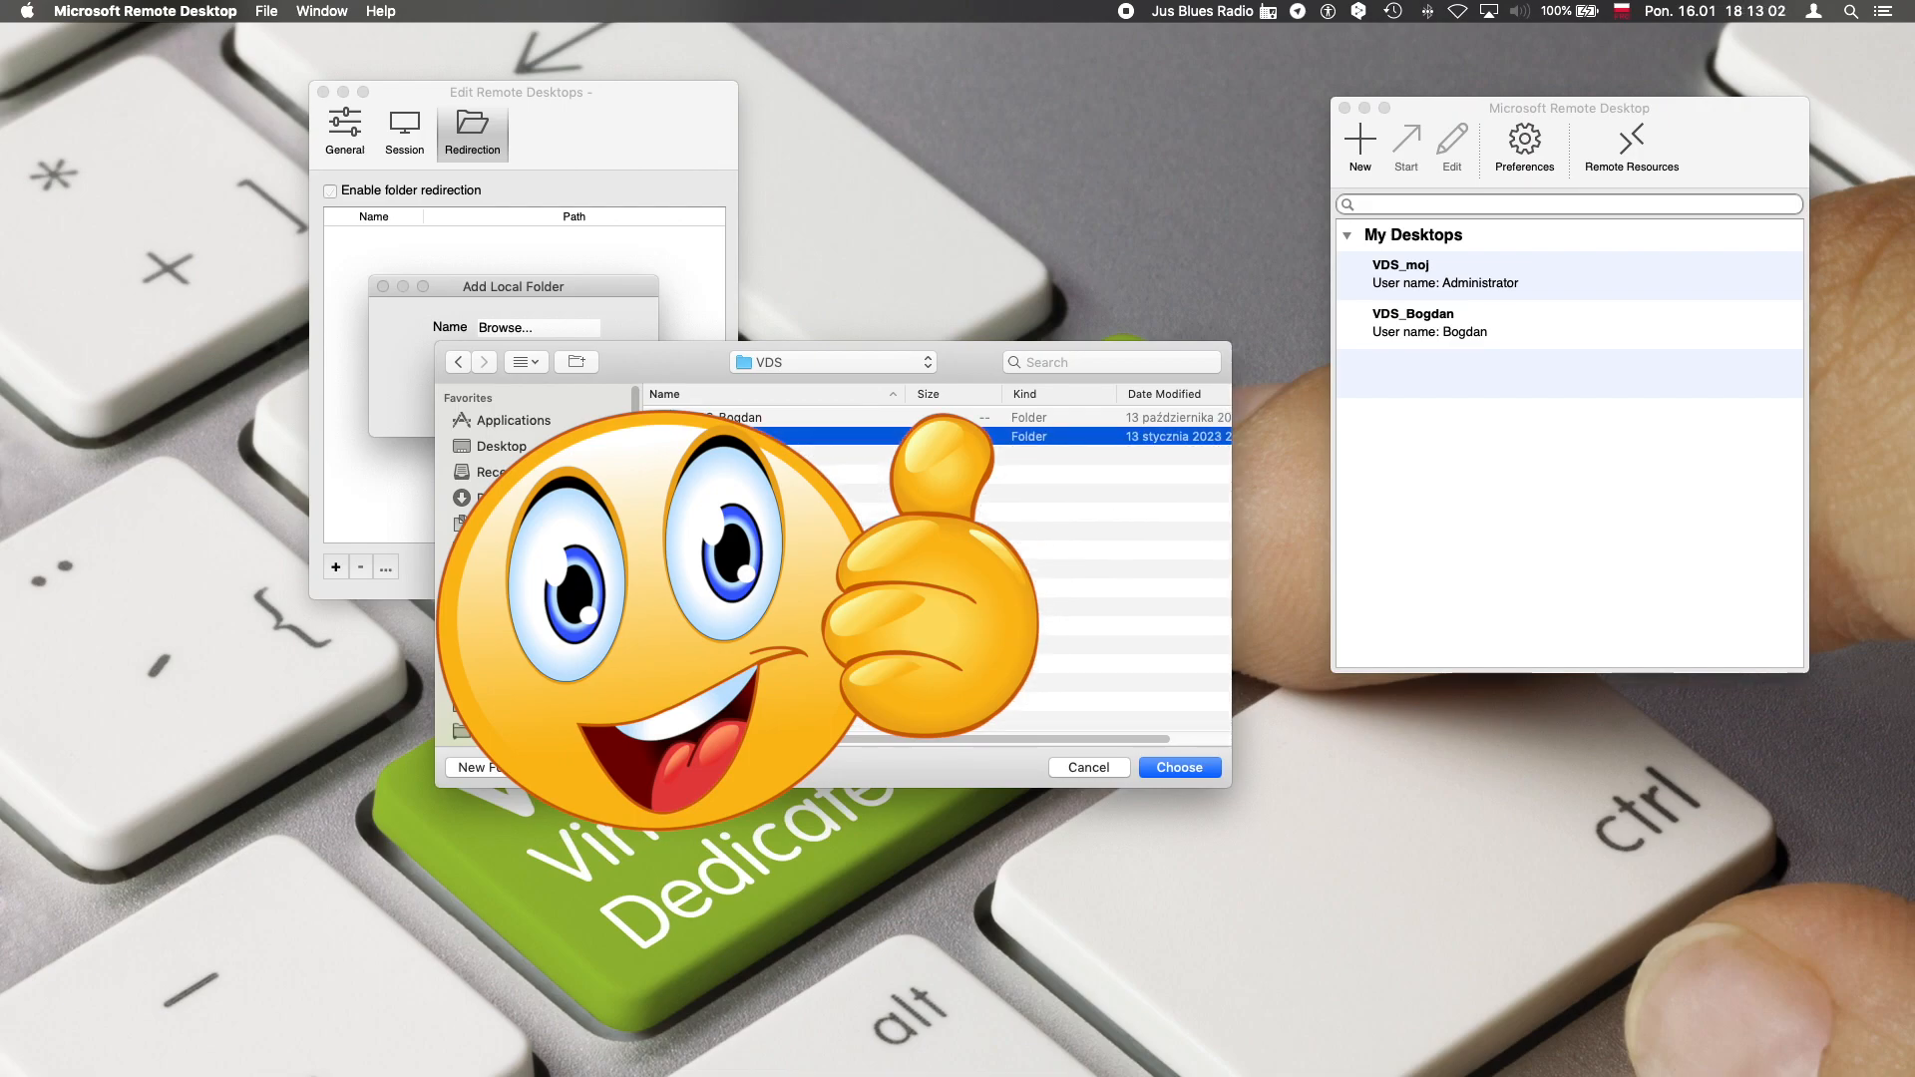
Create a folder named EA Running Wild inside VDS, add it as the redirected folder, and close the connection settings
{"action": "left_click", "coordinate": [496, 768]}
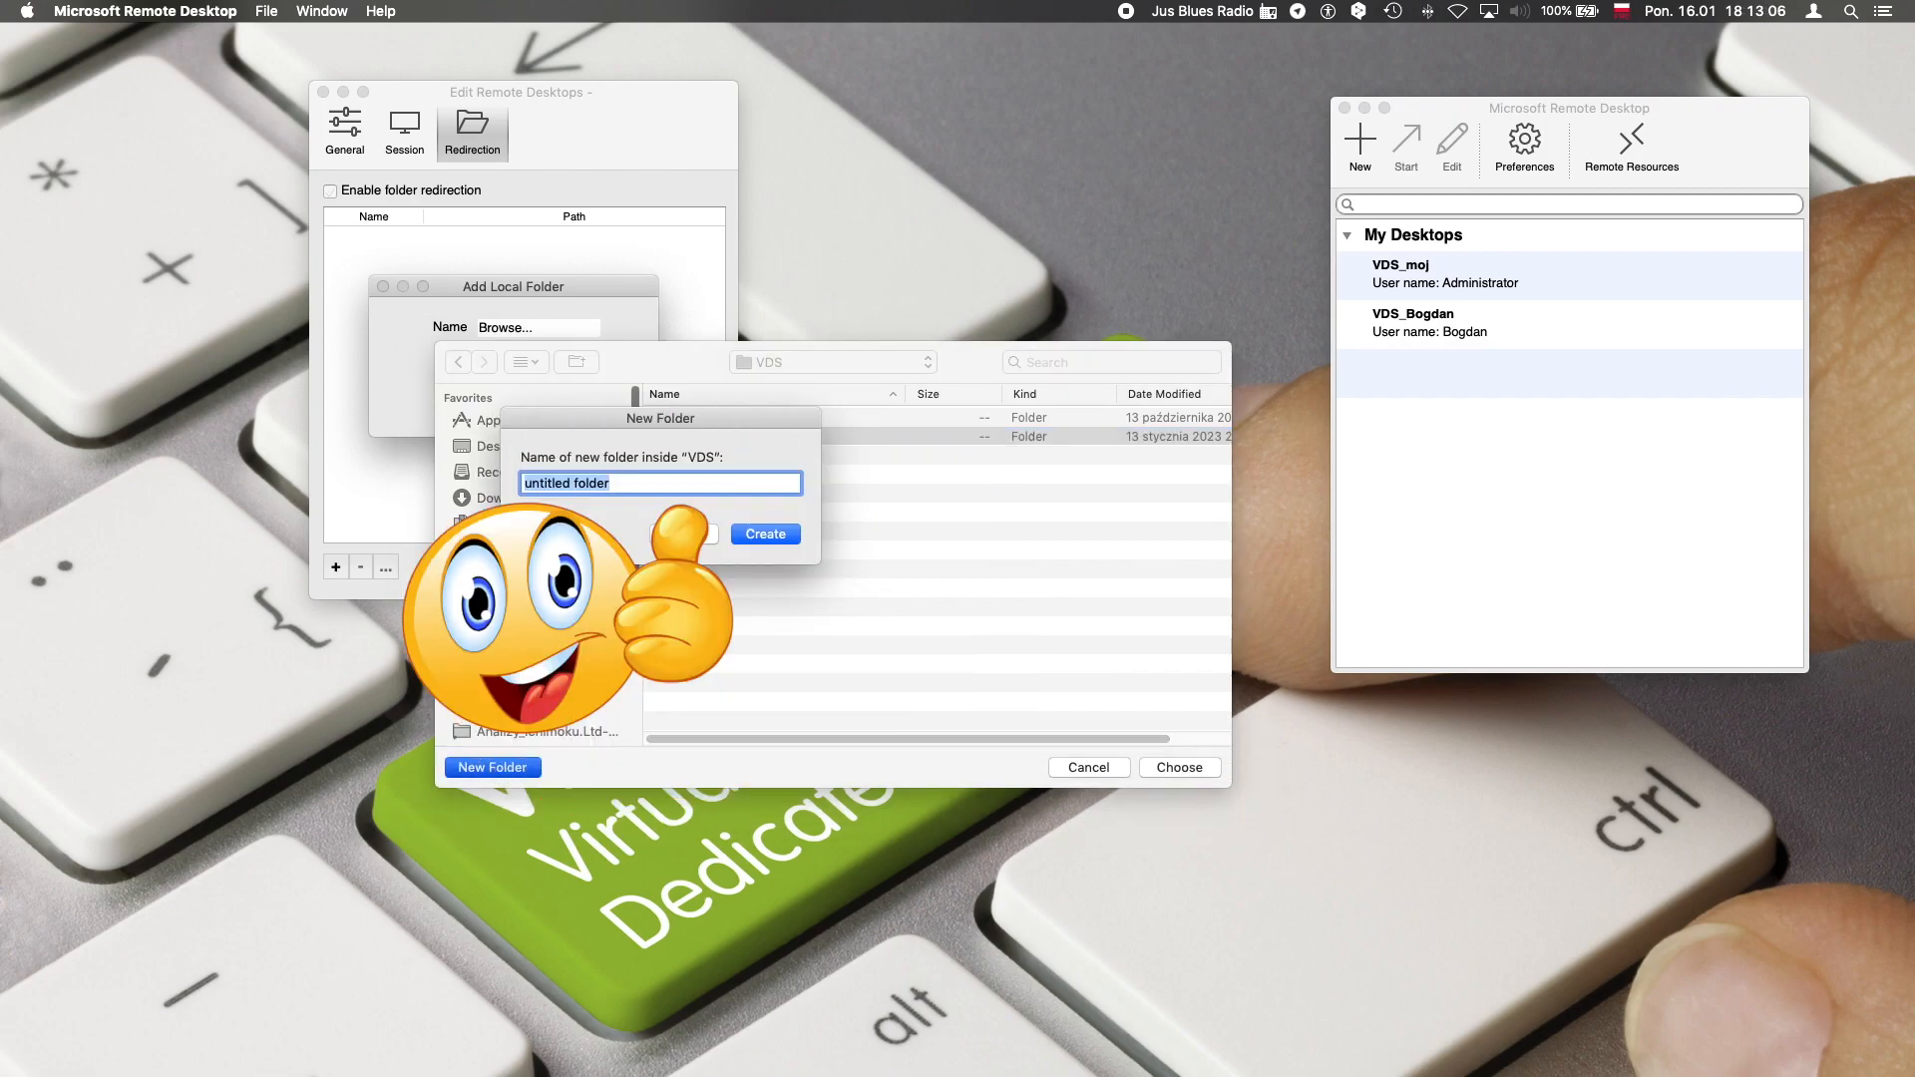
{"action": "type", "text": "EA Running Wild"}
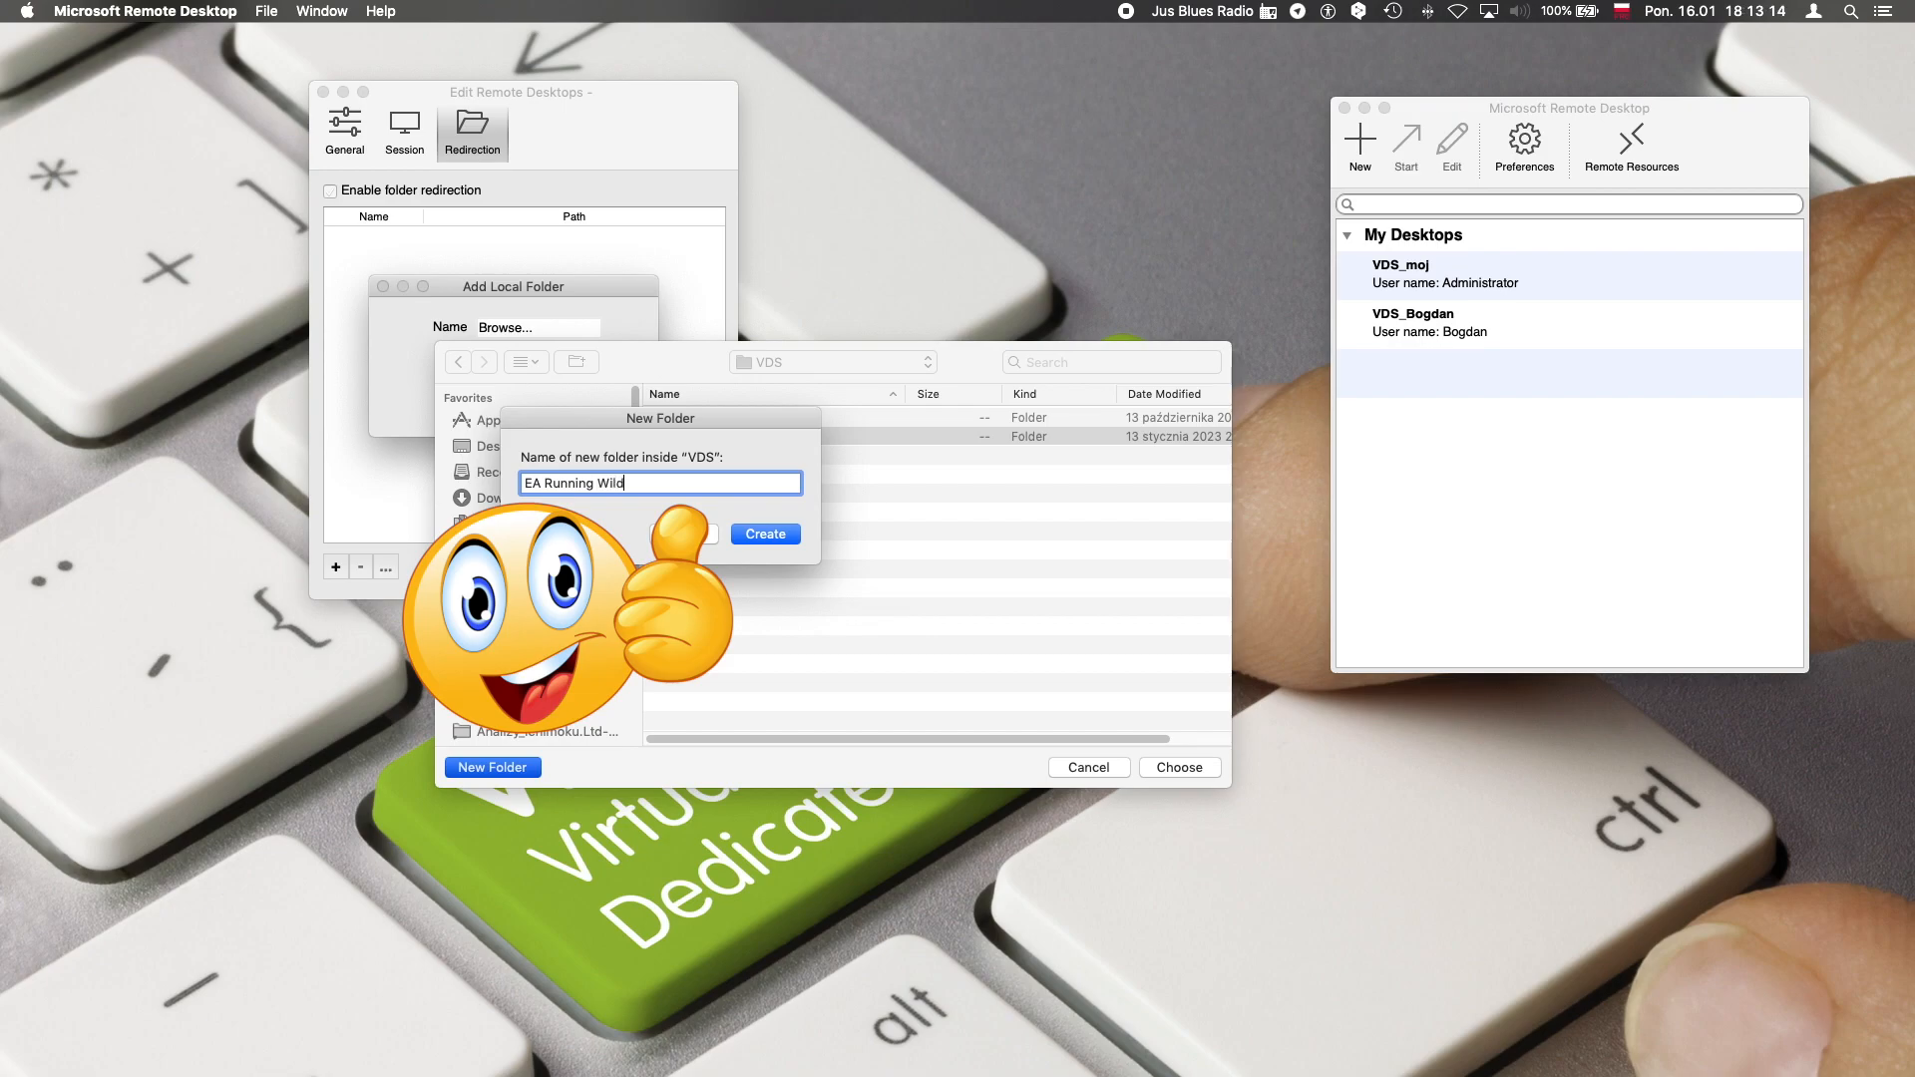
{"action": "left_click", "coordinate": [736, 540]}
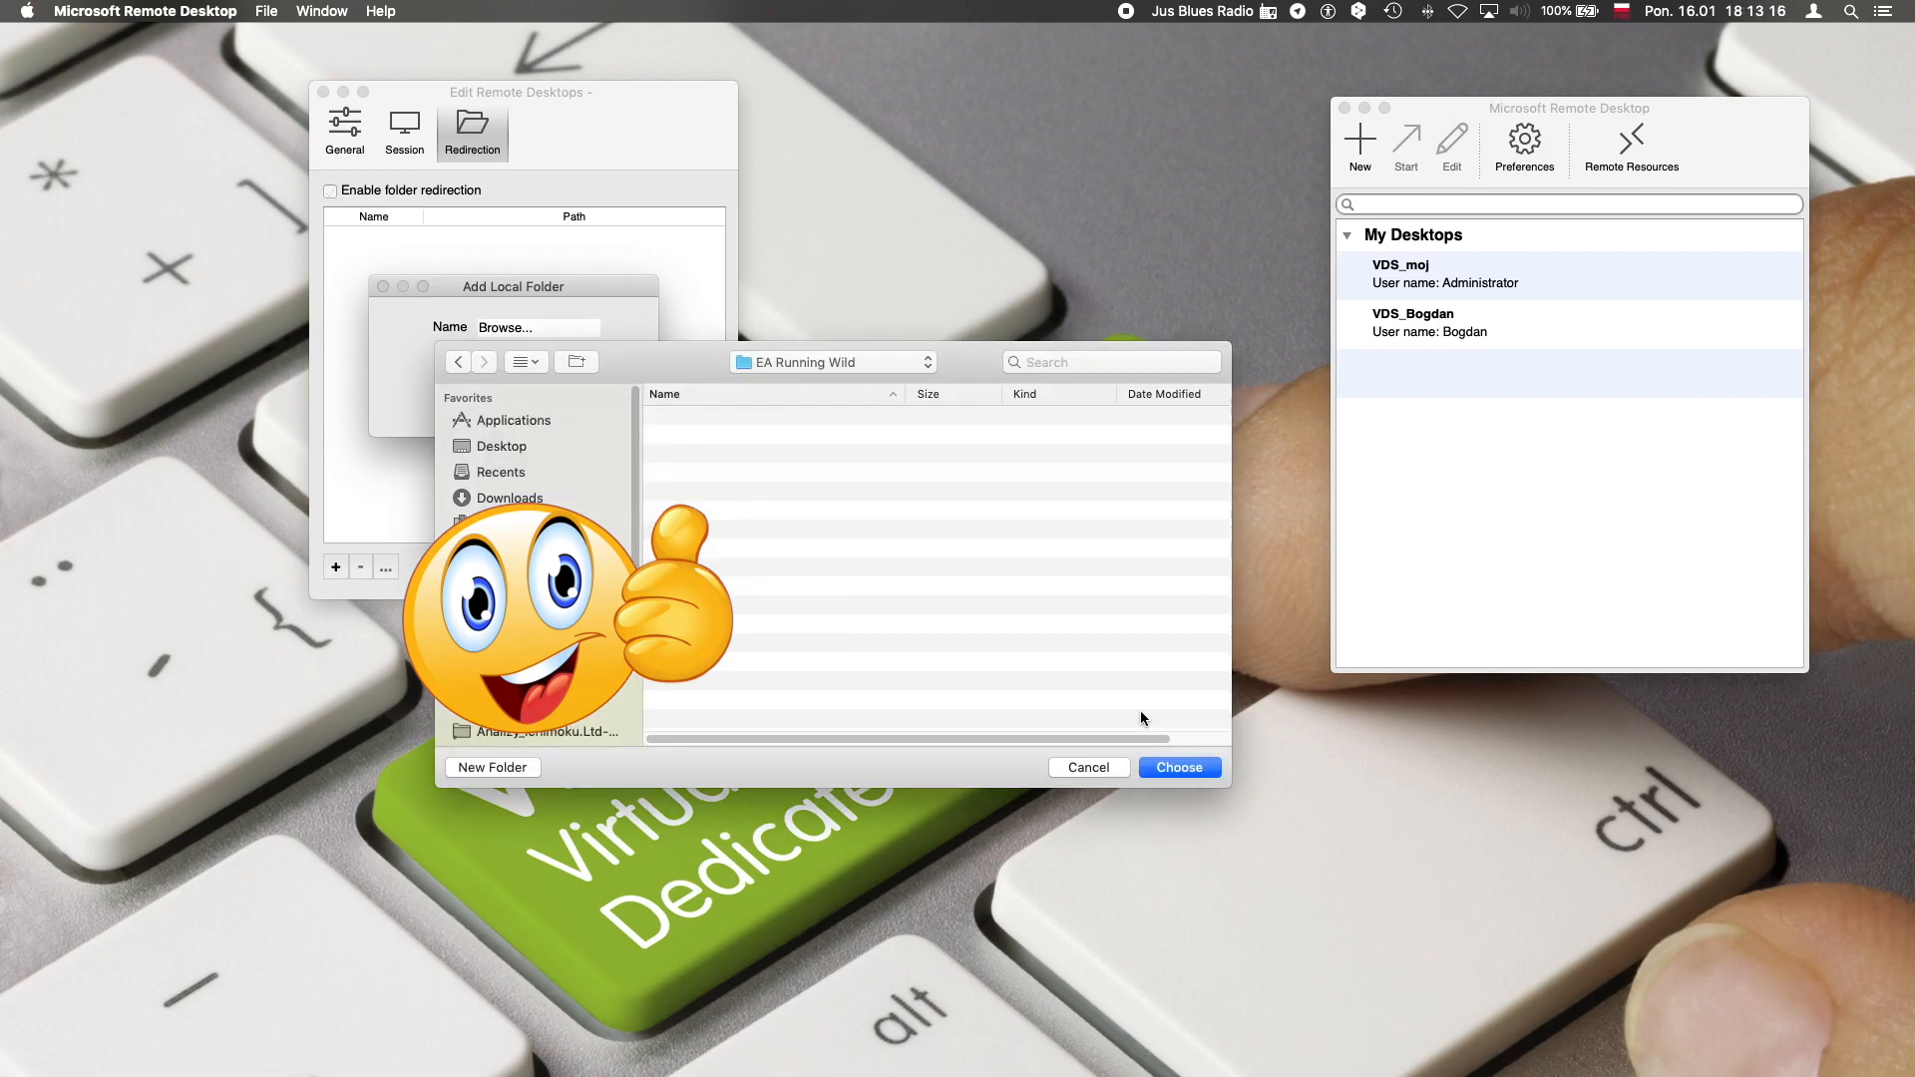
{"action": "left_click", "coordinate": [1175, 771]}
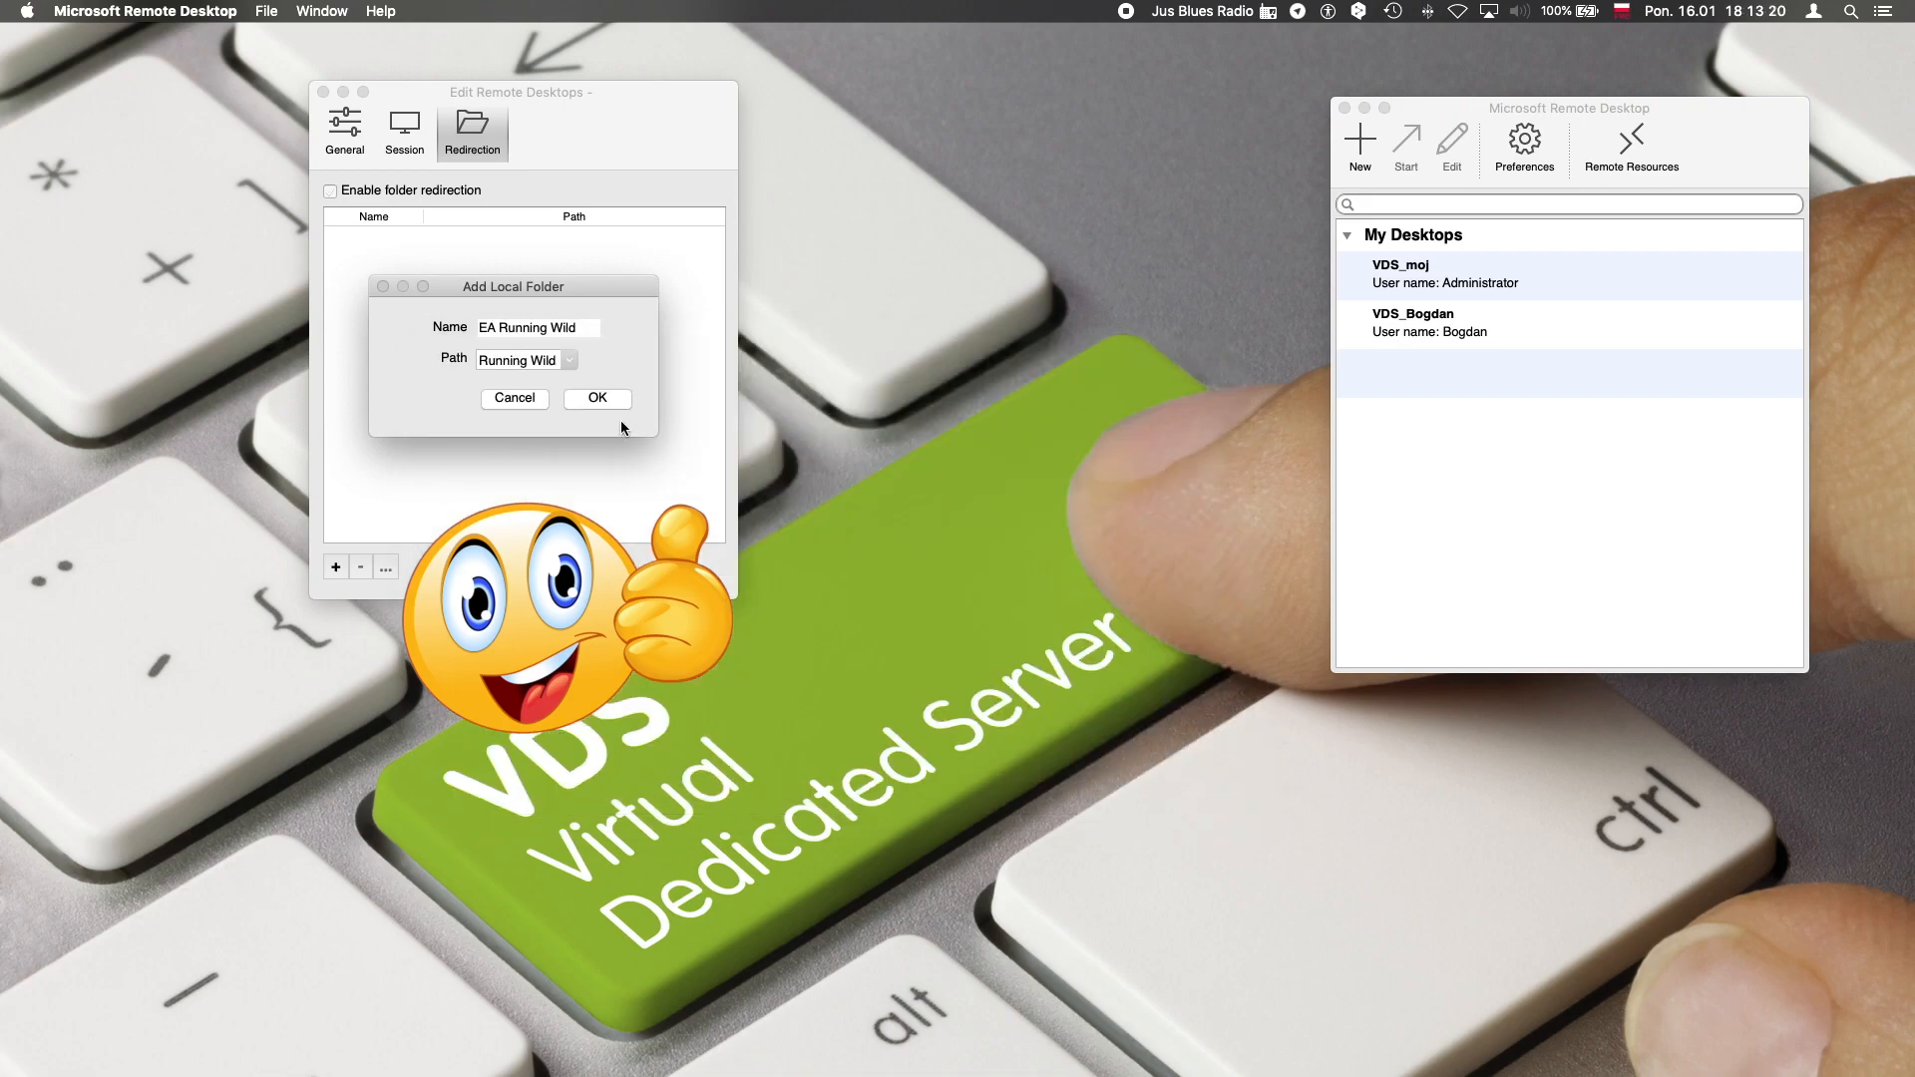
{"action": "left_click", "coordinate": [597, 398]}
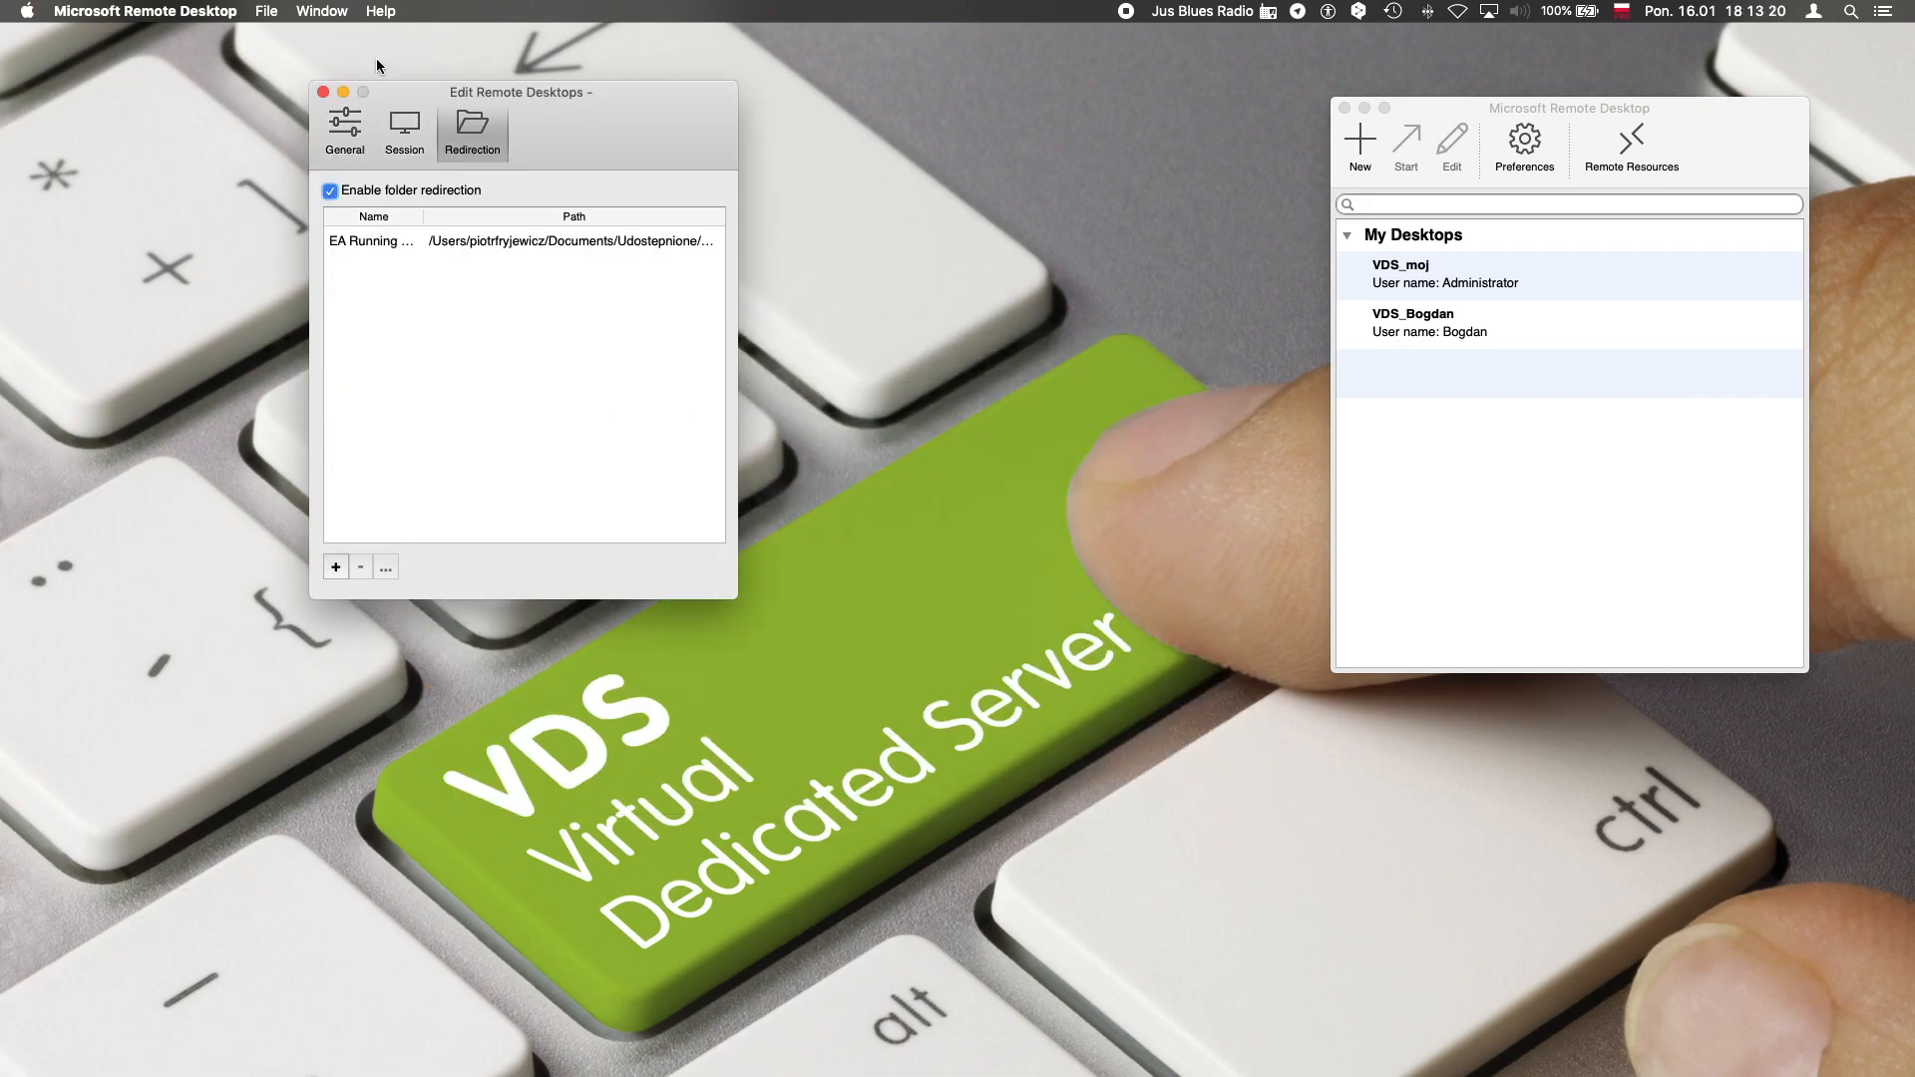
{"action": "left_click", "coordinate": [323, 92]}
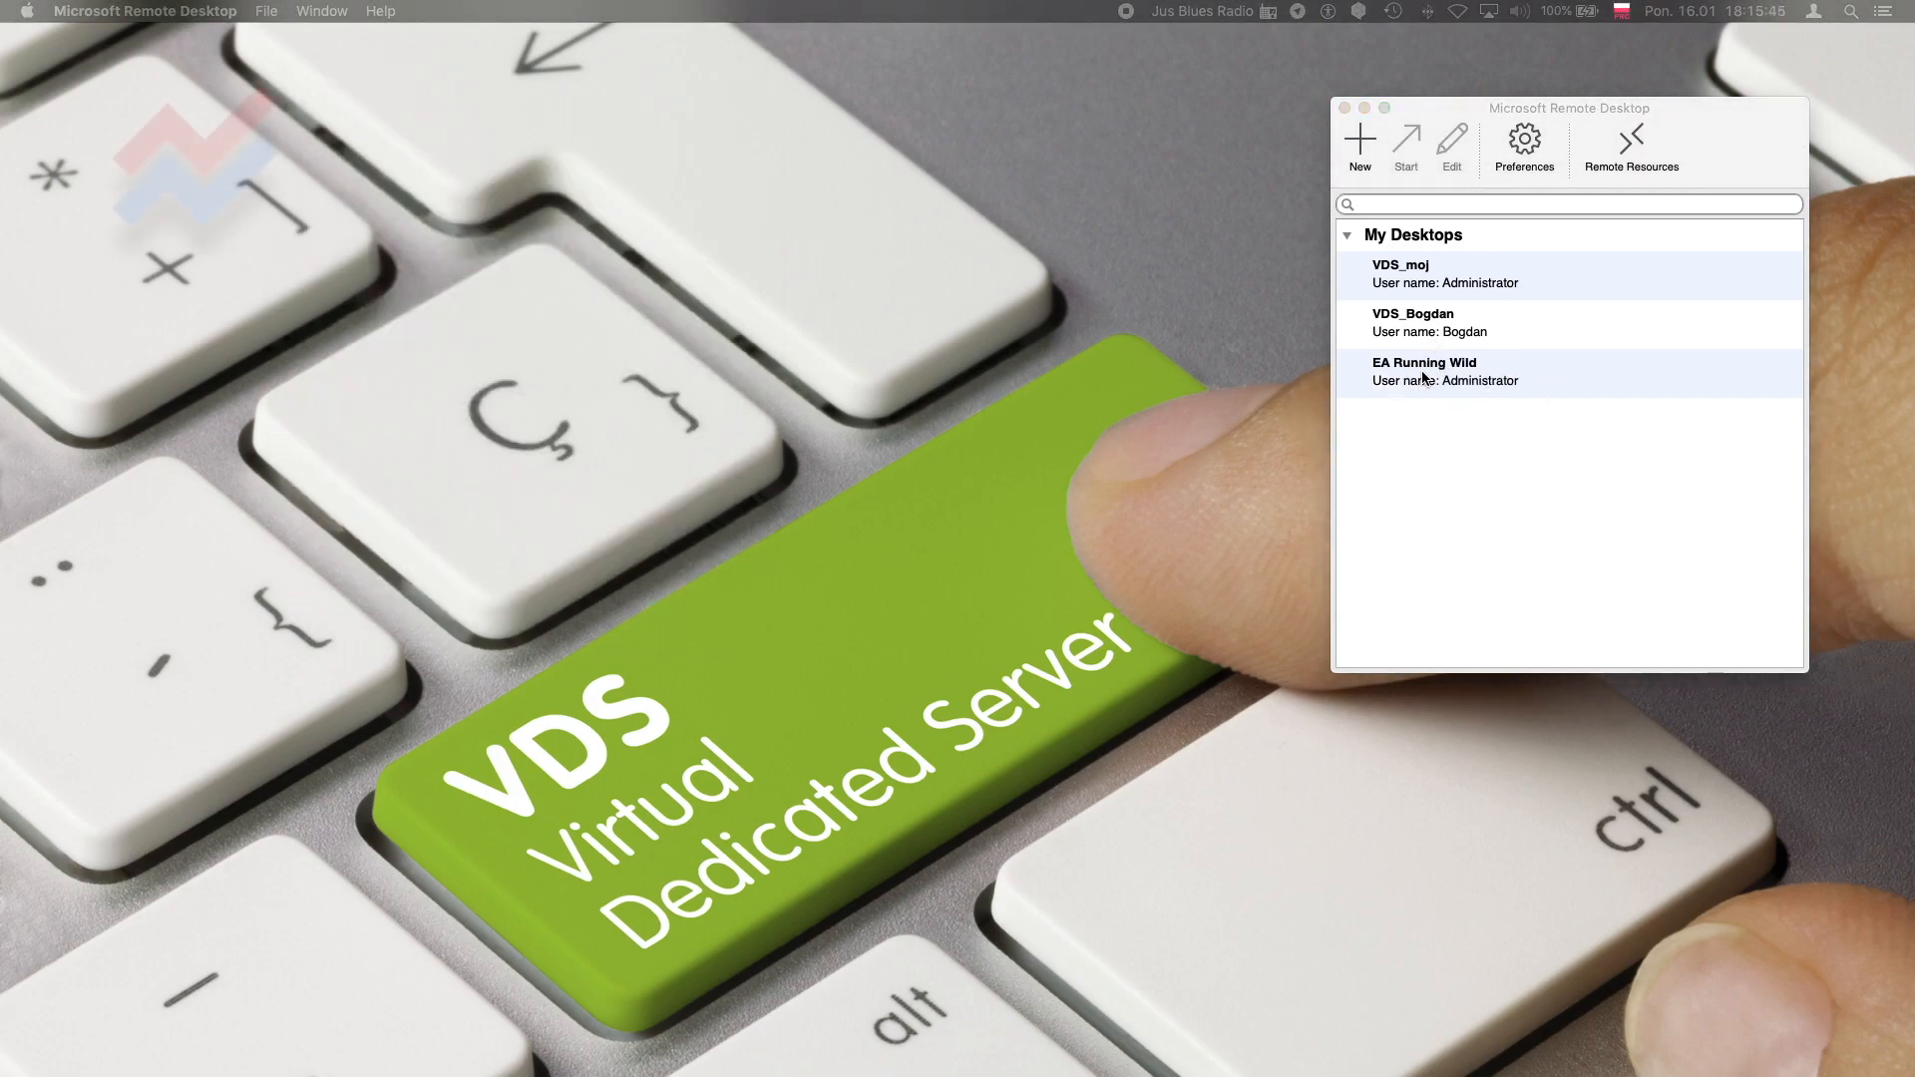
Start the EA Running Wild remote session and close Server Manager on the server
{"action": "left_click", "coordinate": [1424, 376]}
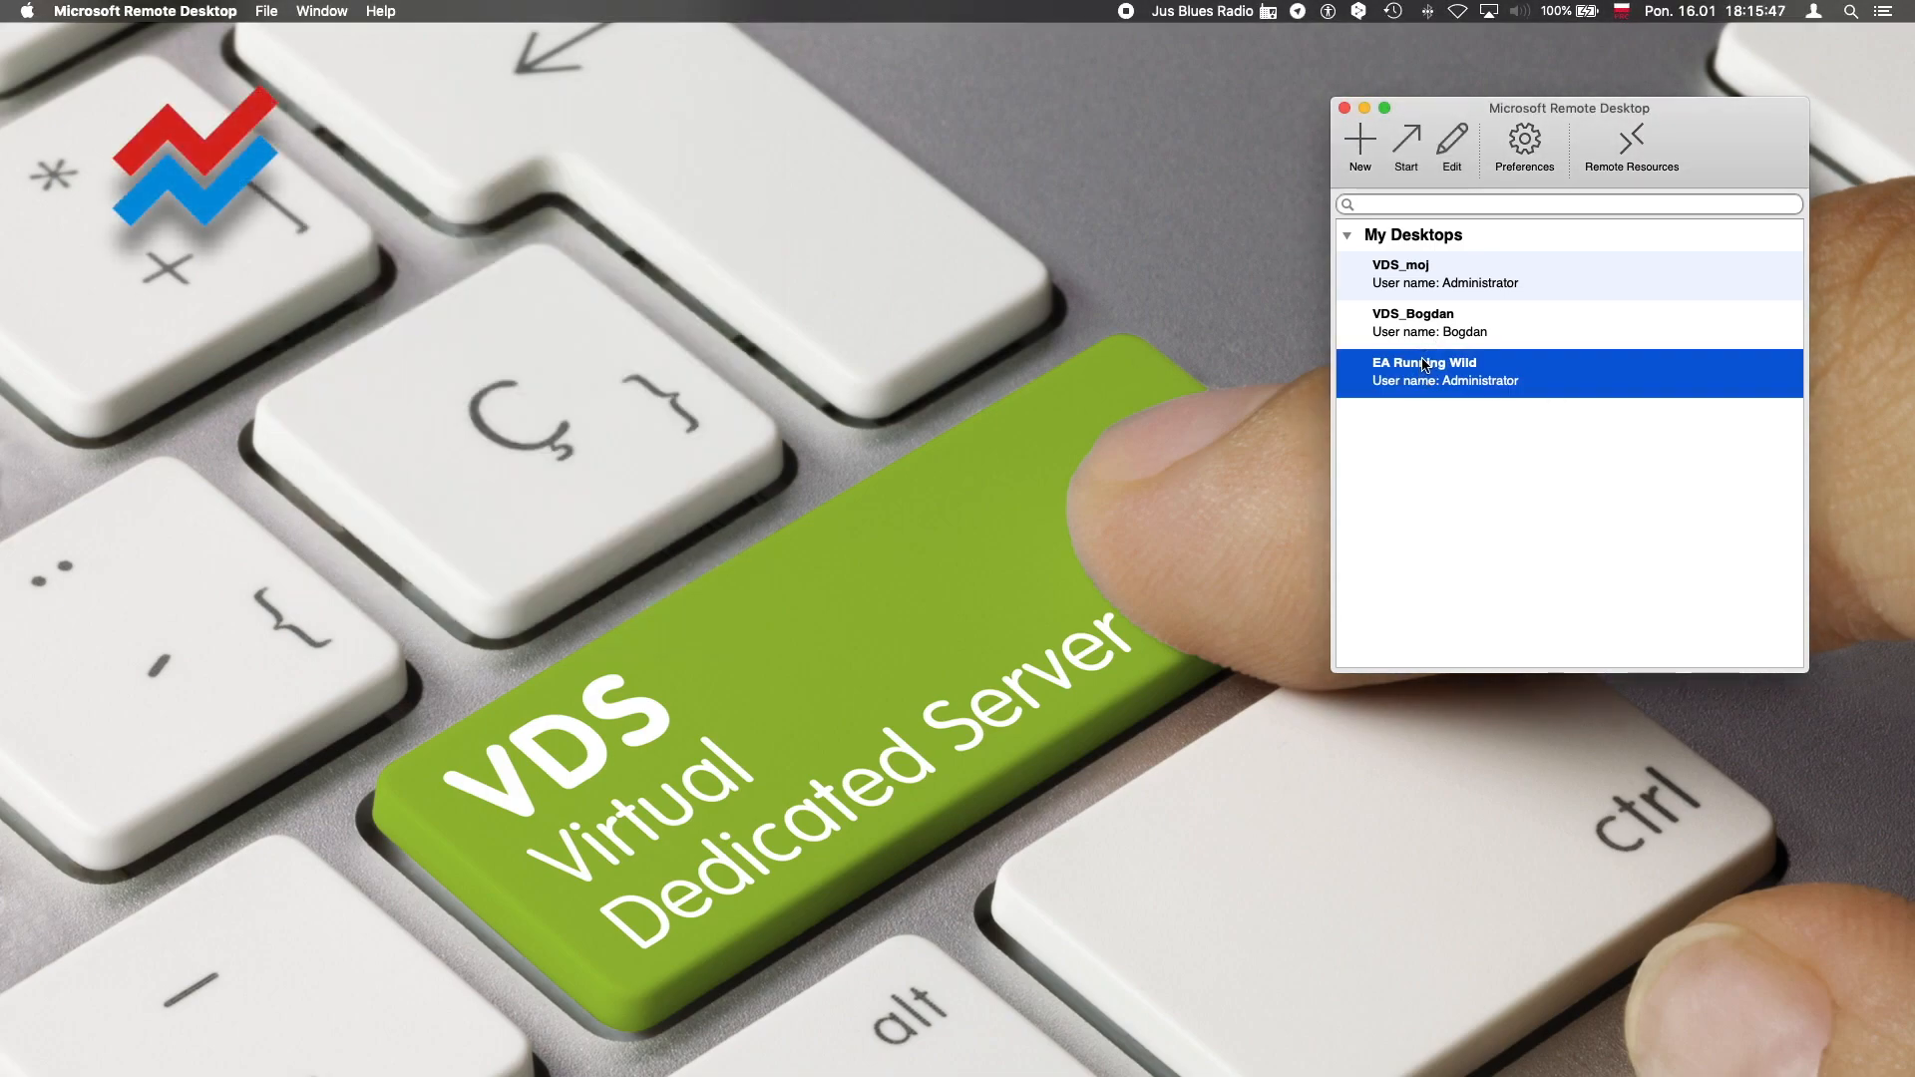
{"action": "double_click", "coordinate": [1425, 365]}
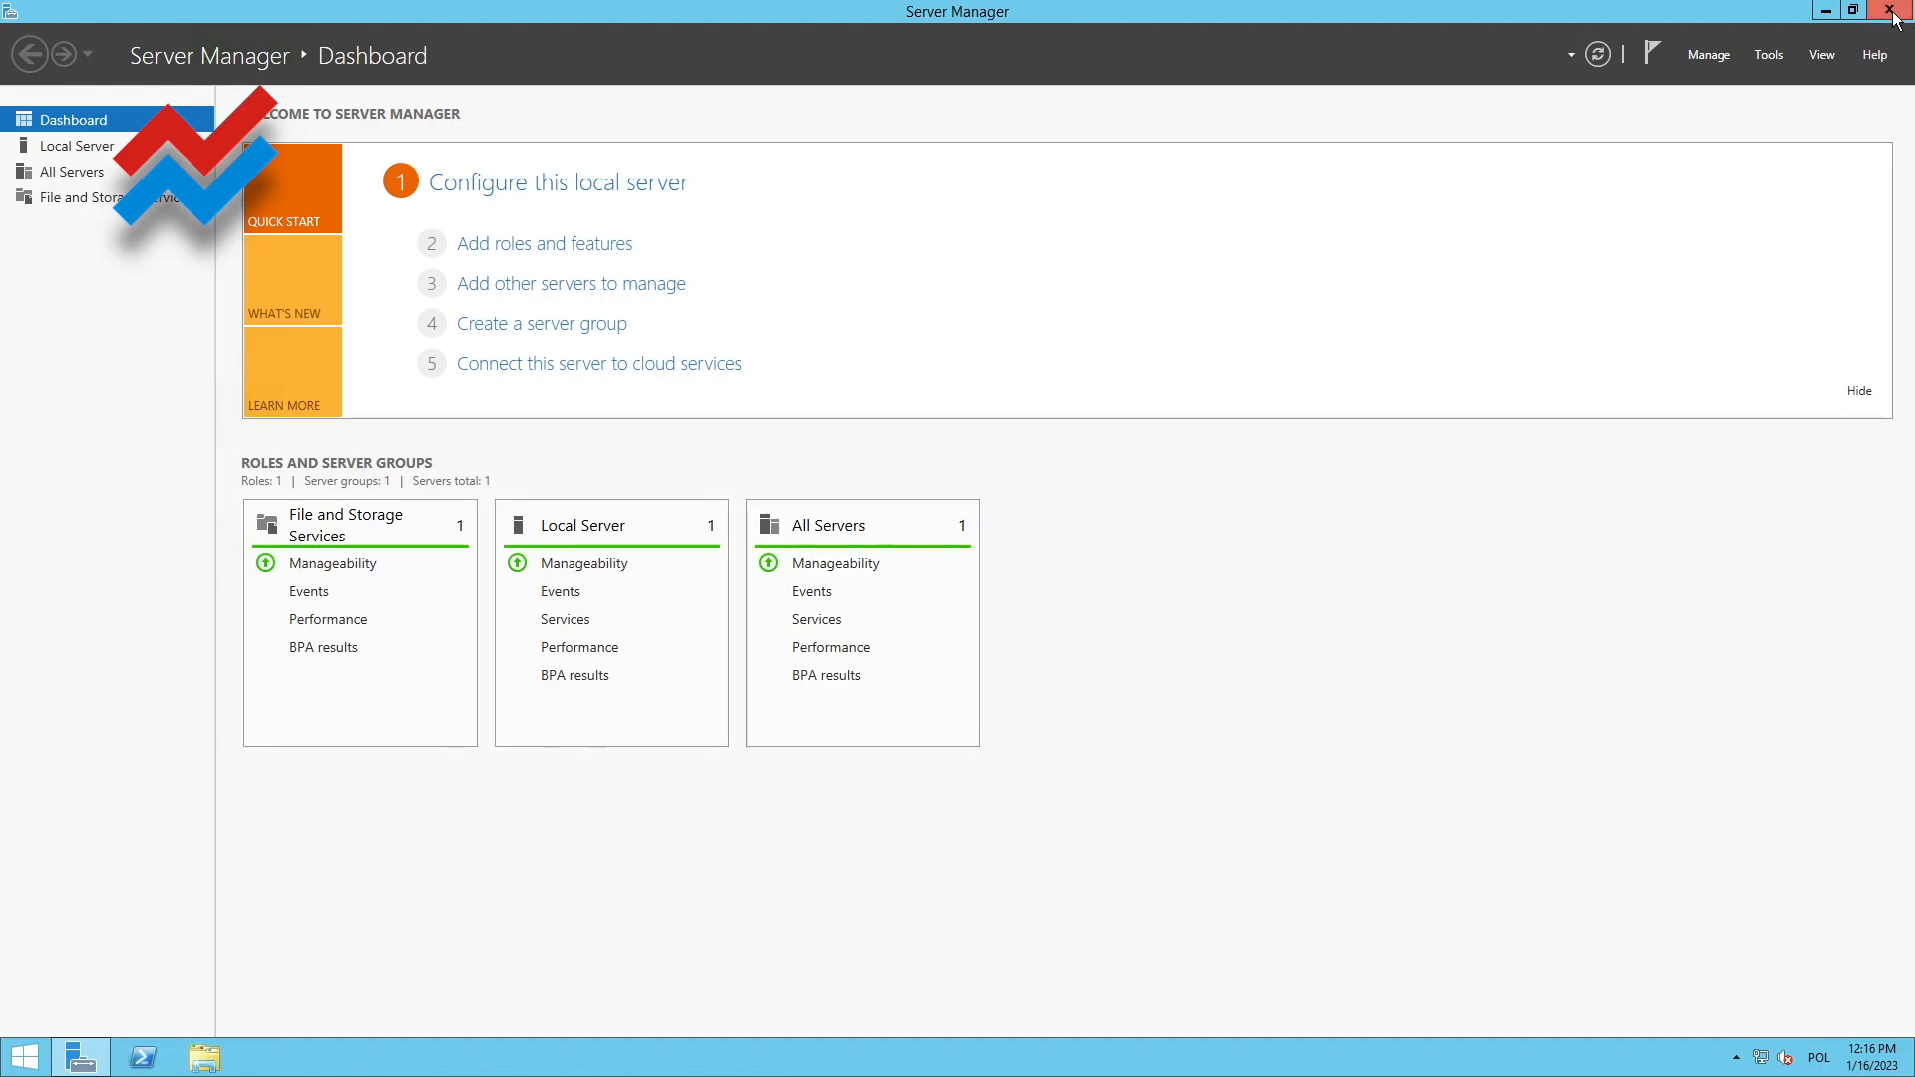
{"action": "left_click", "coordinate": [1891, 12]}
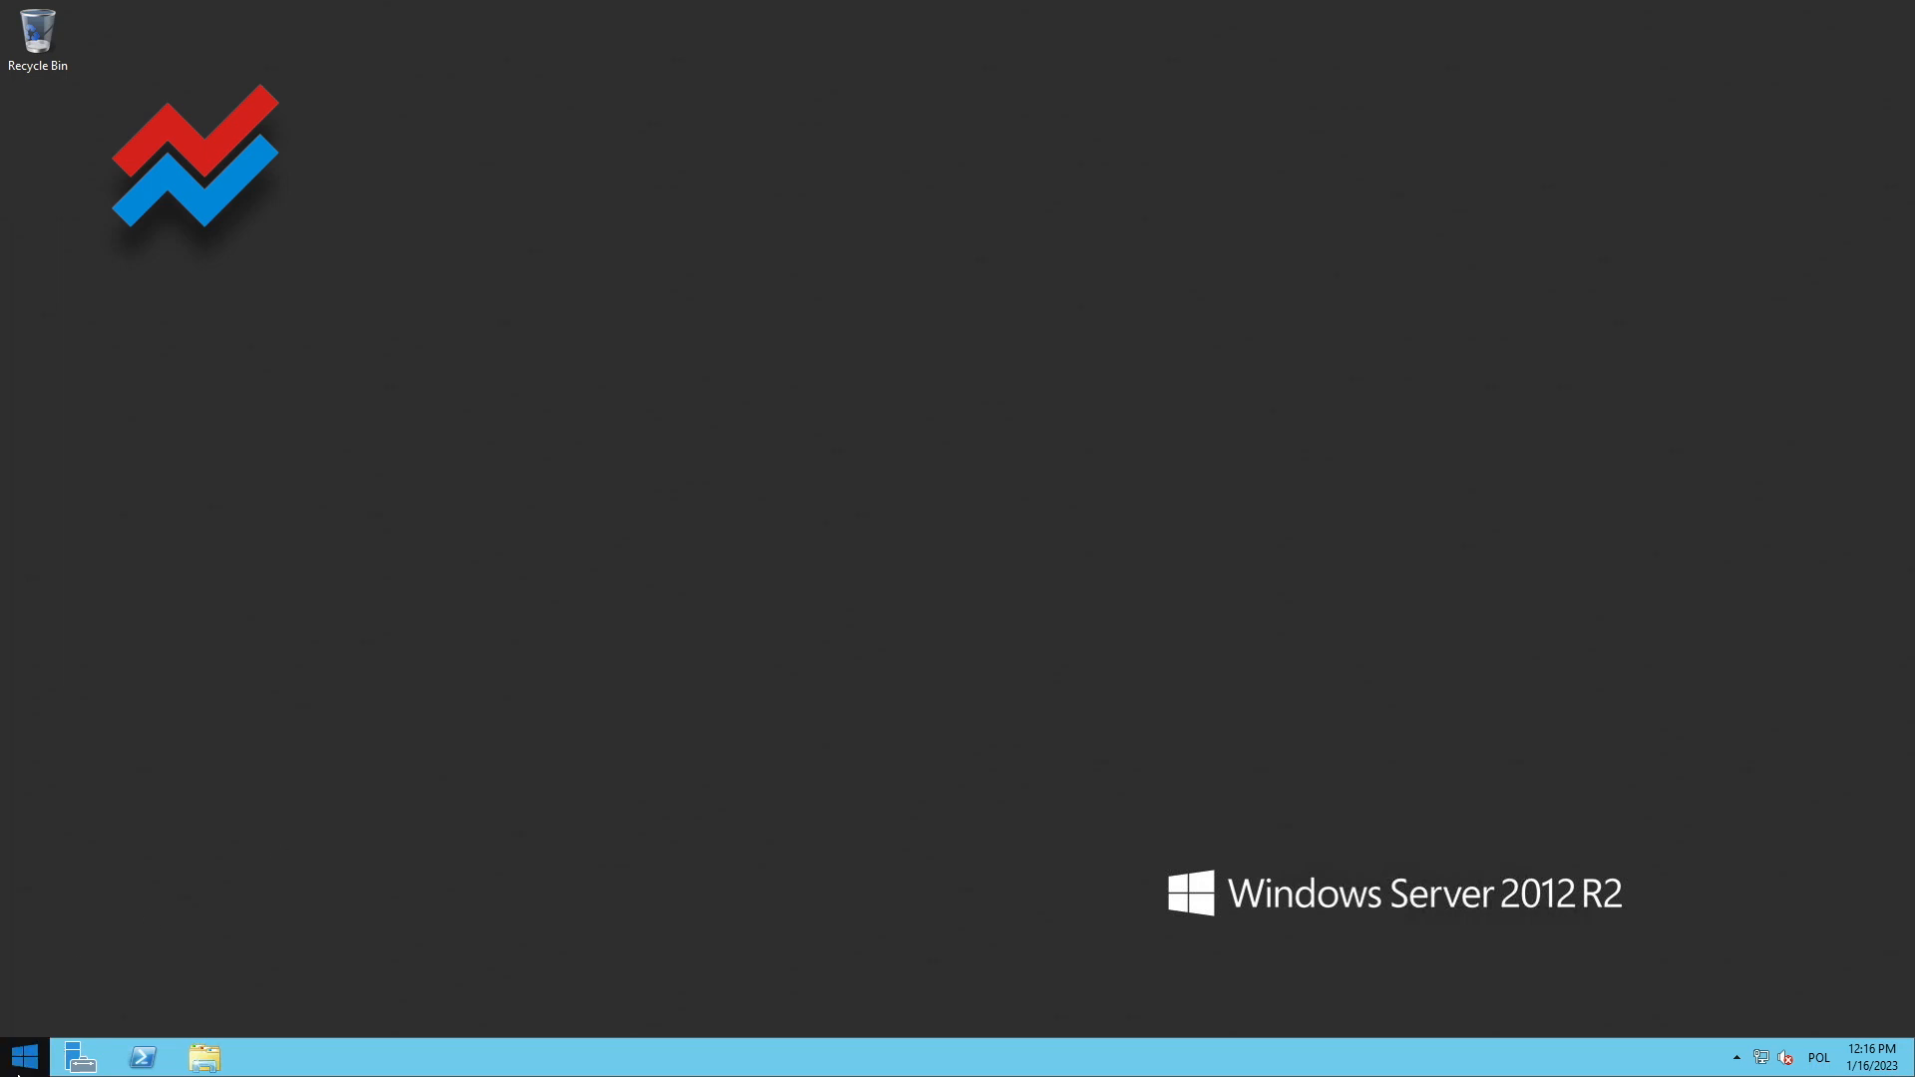
Open the redirected EA Running Wild drive in the server's File Explorer
{"action": "left_click", "coordinate": [206, 1057]}
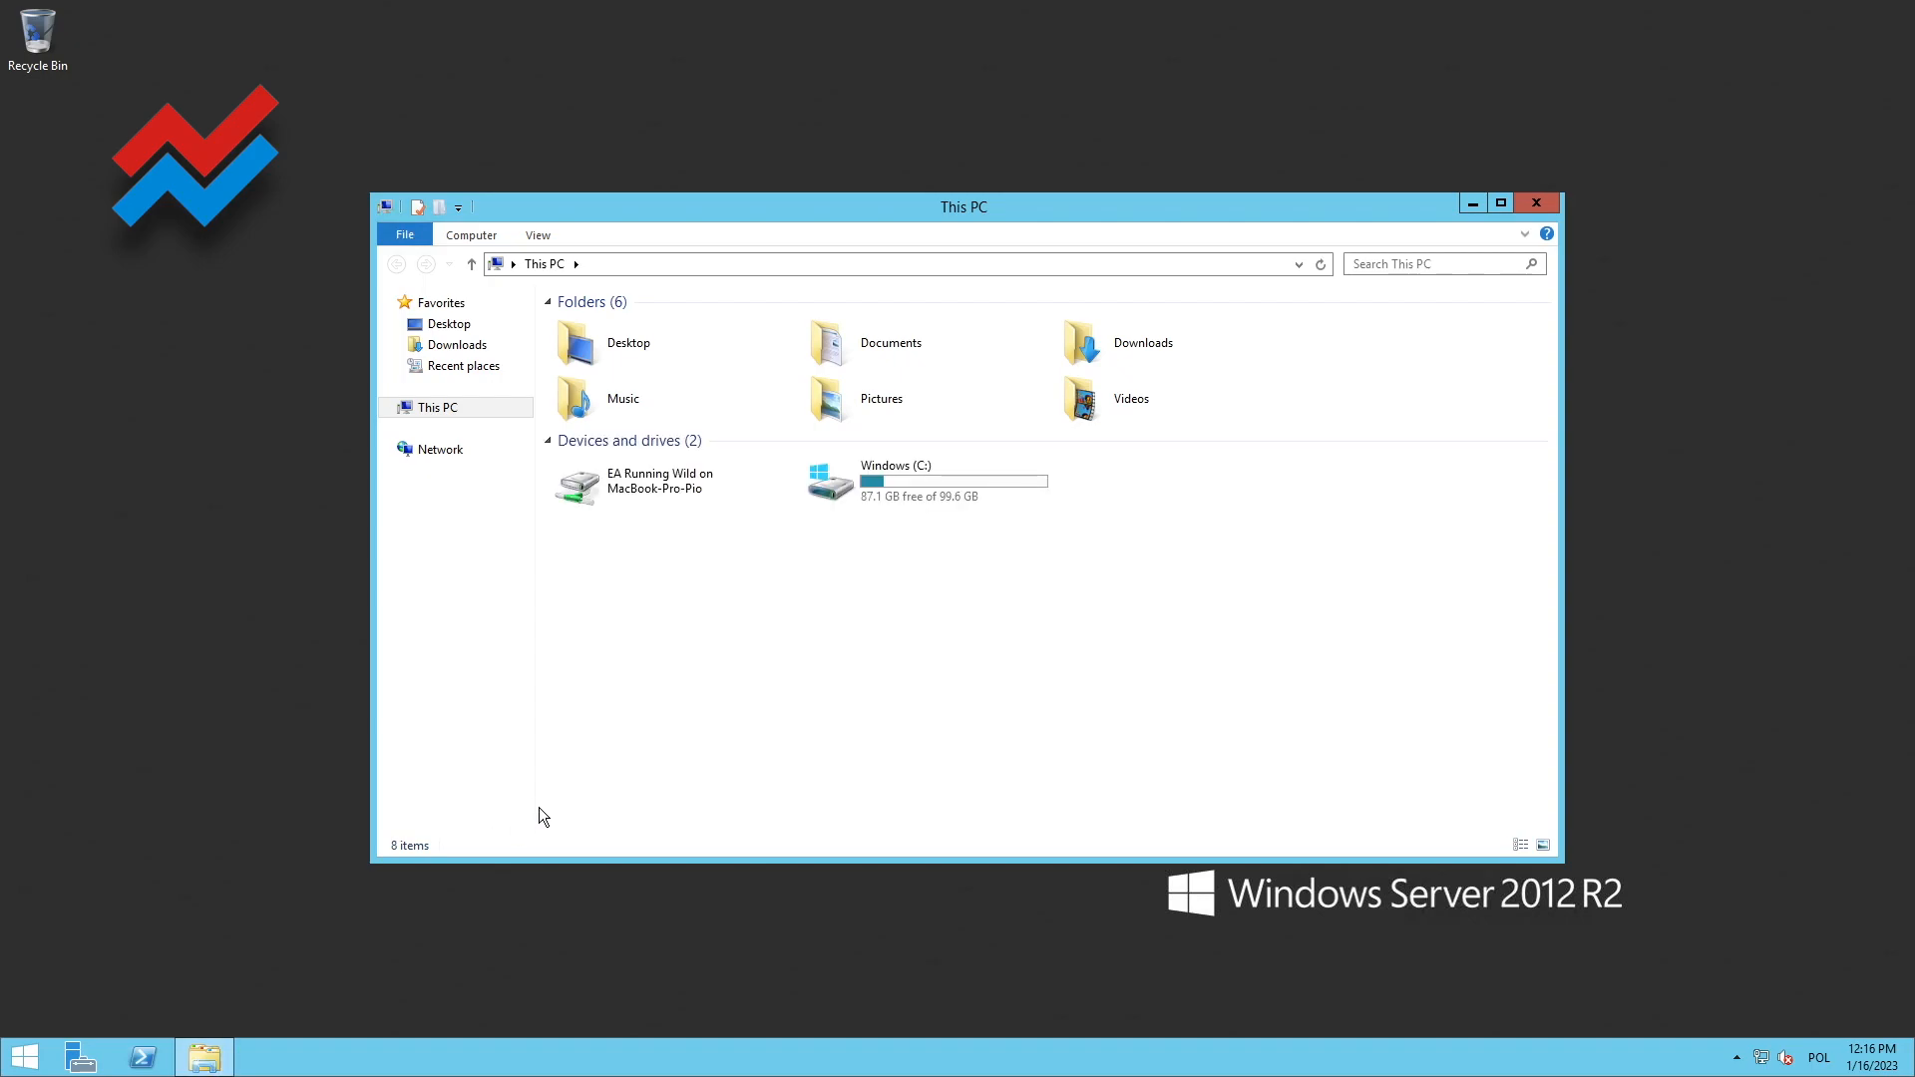
{"action": "mouse_move", "coordinate": [210, 1063]}
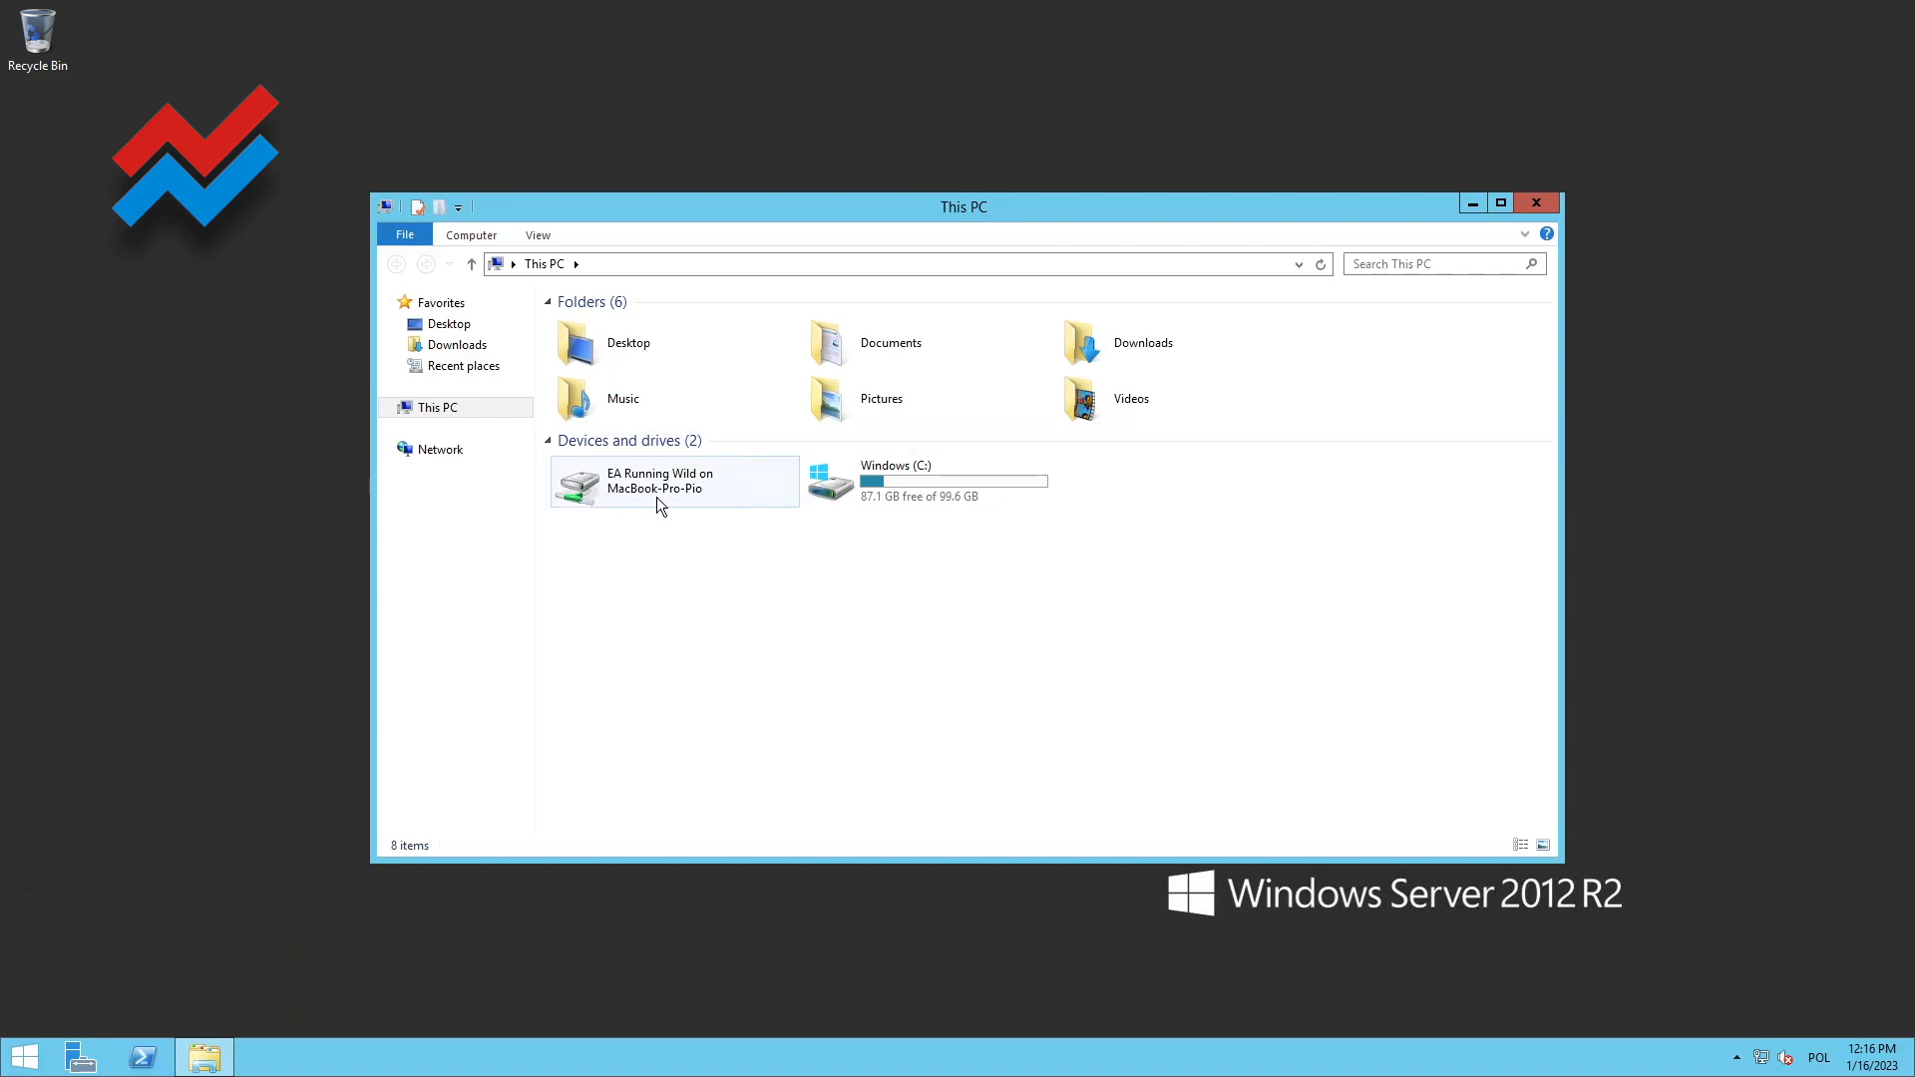
{"action": "double_click", "coordinate": [586, 495]}
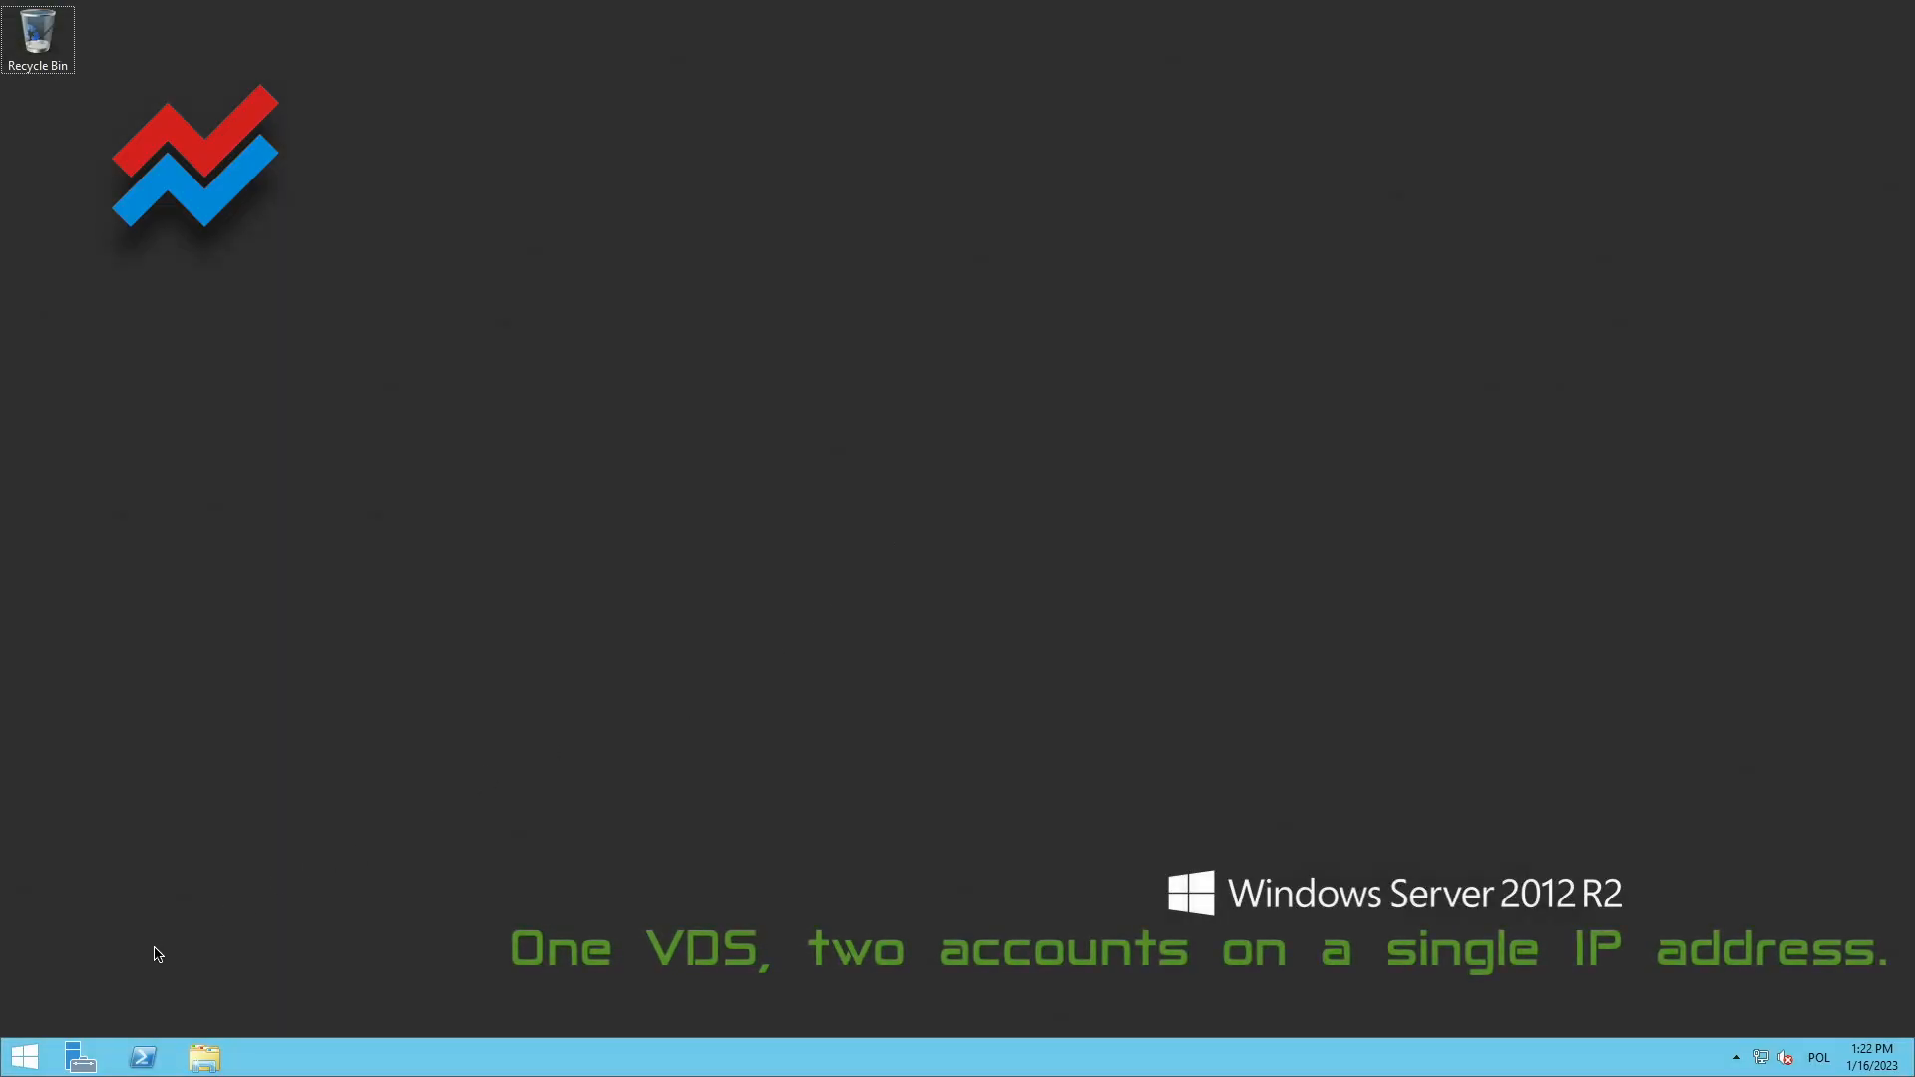
Open the server's Control Panel and go through User Accounts to the page for managing other accounts
{"action": "right_click", "coordinate": [29, 1058]}
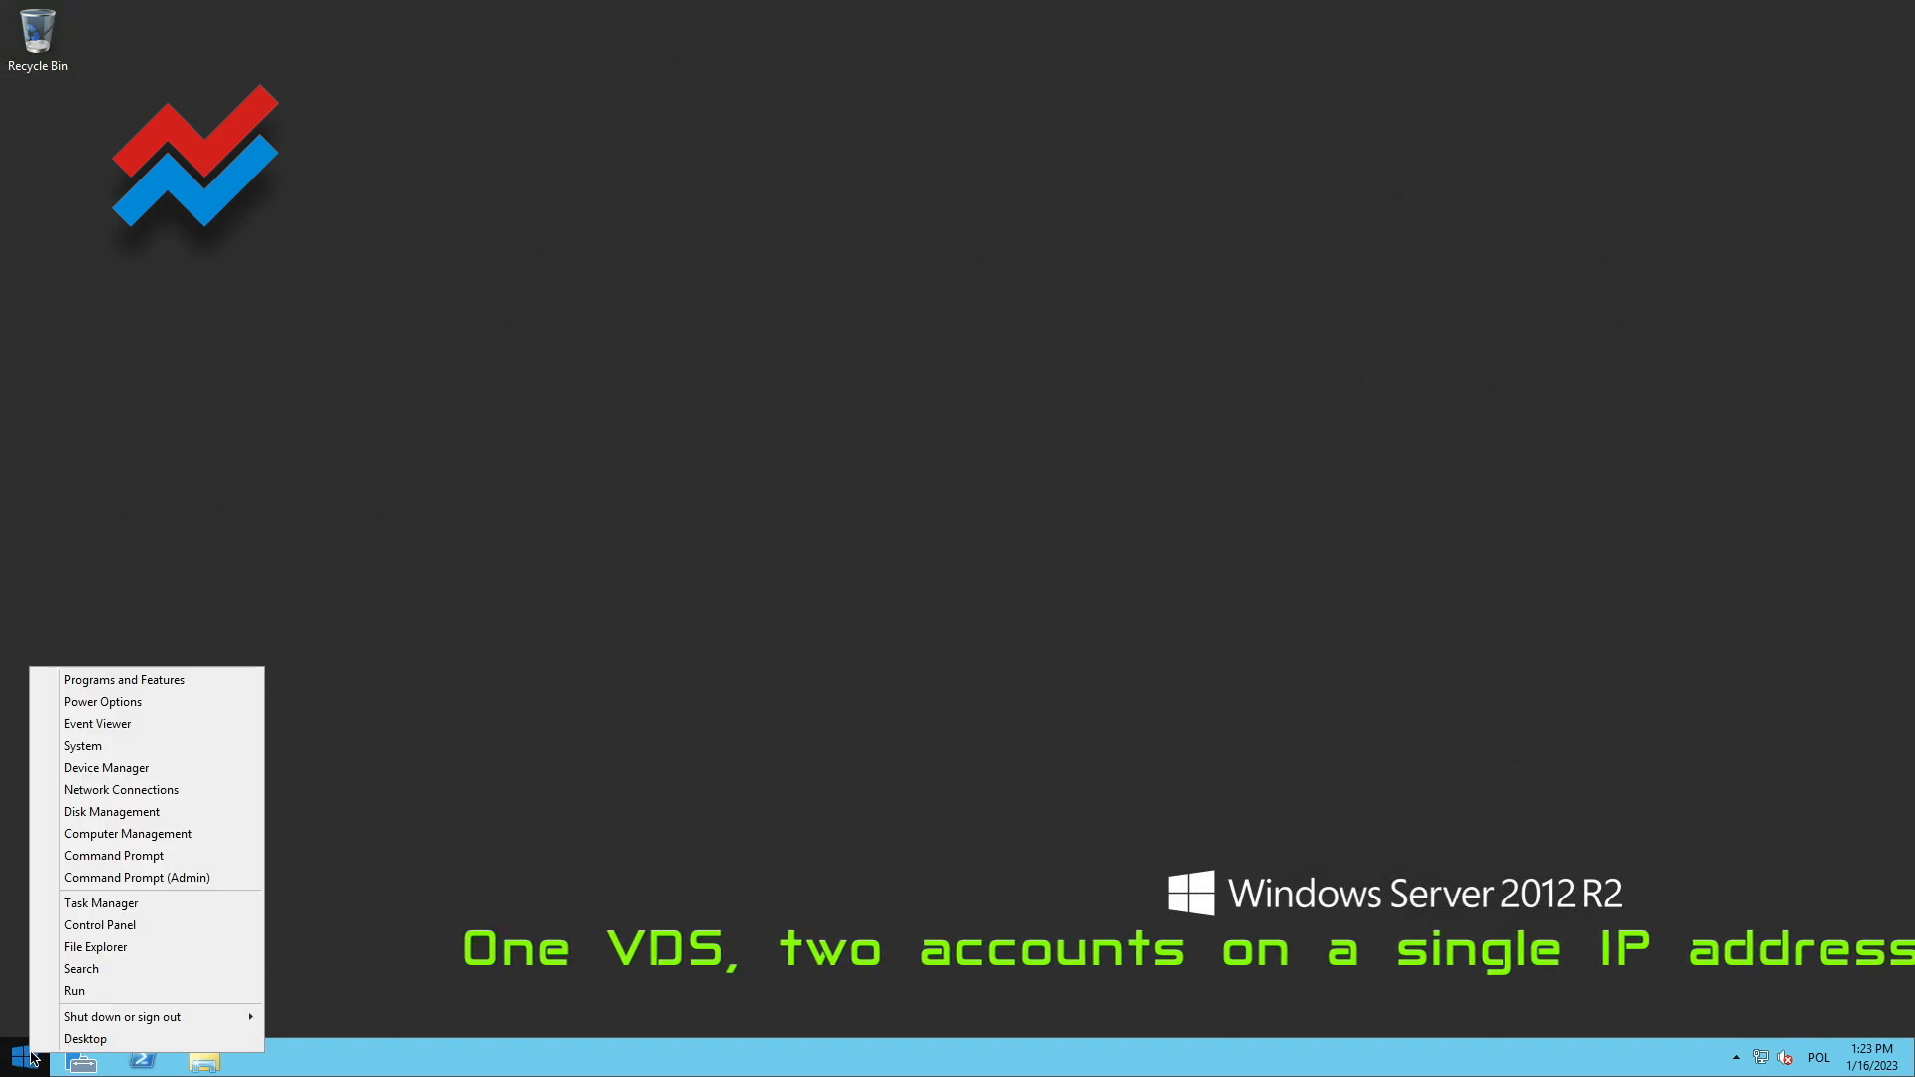
{"action": "left_click", "coordinate": [142, 930]}
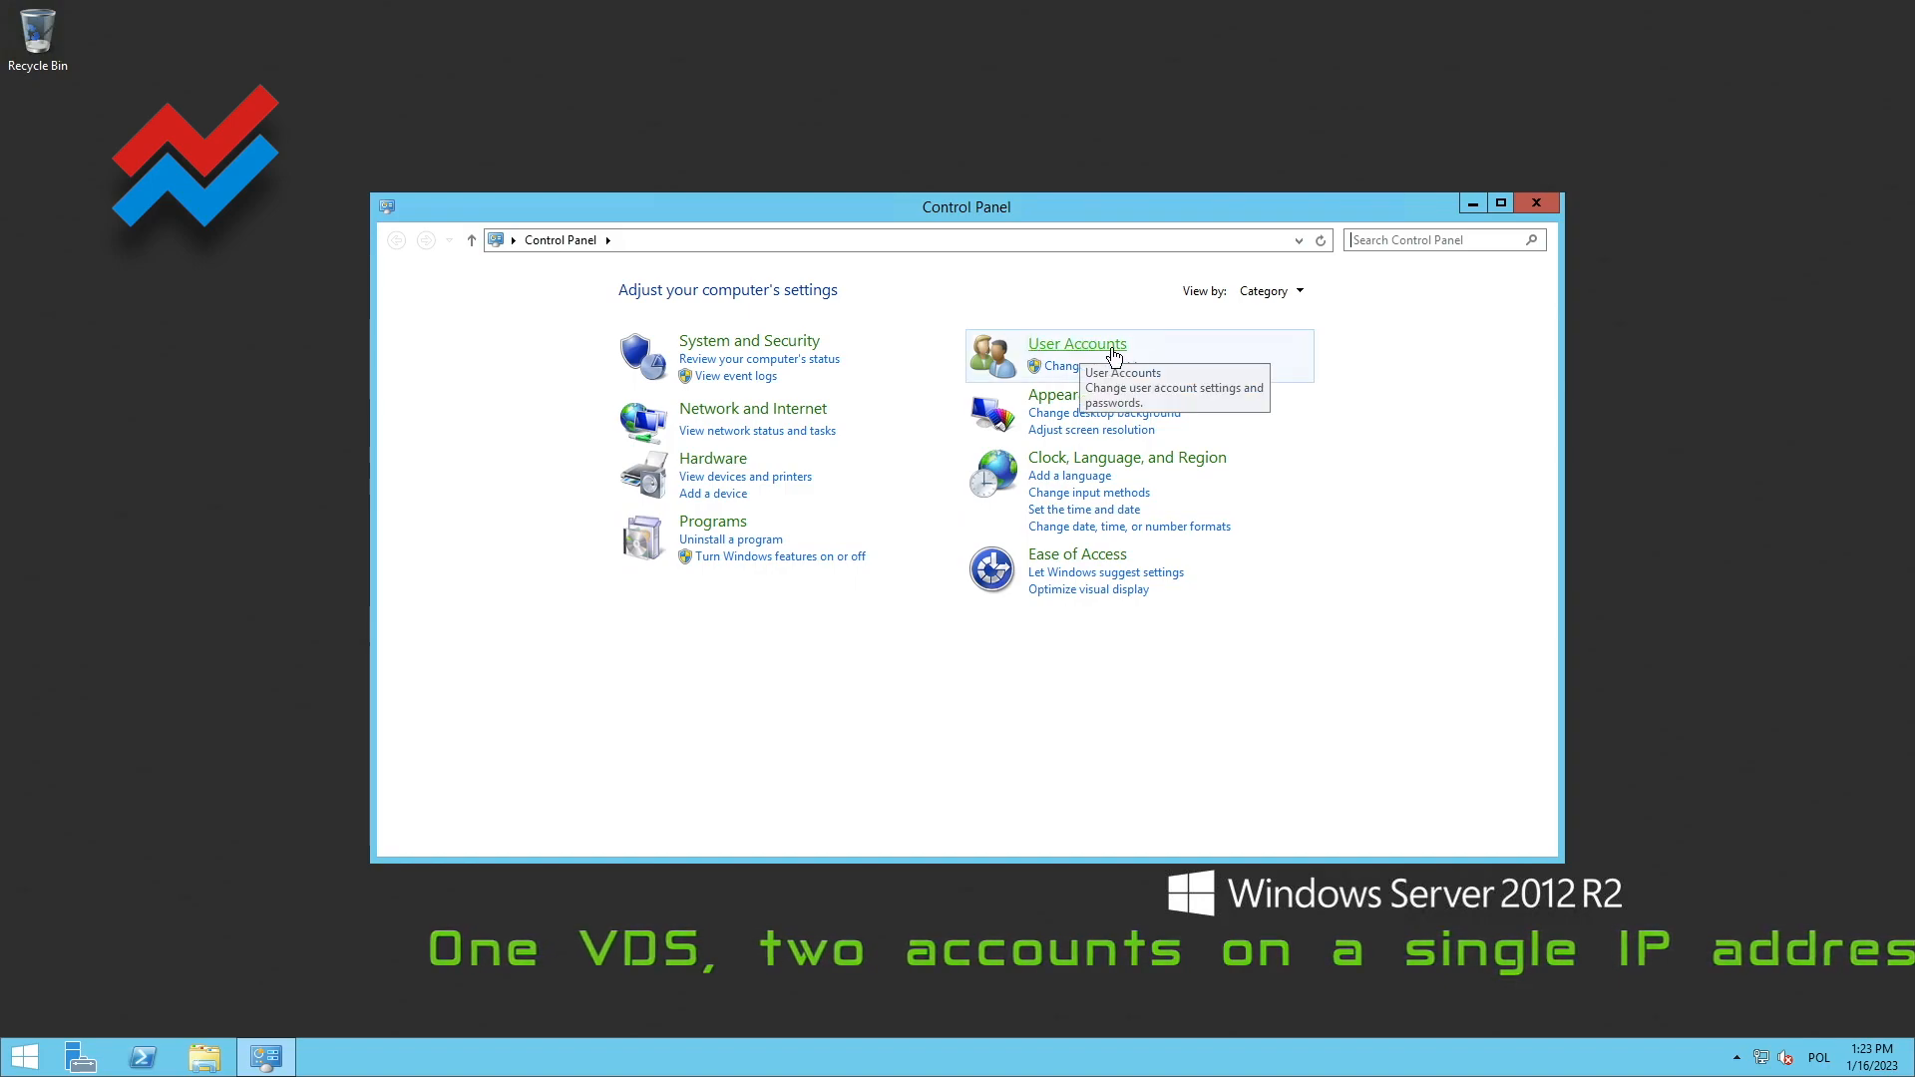
{"action": "left_click", "coordinate": [1082, 349]}
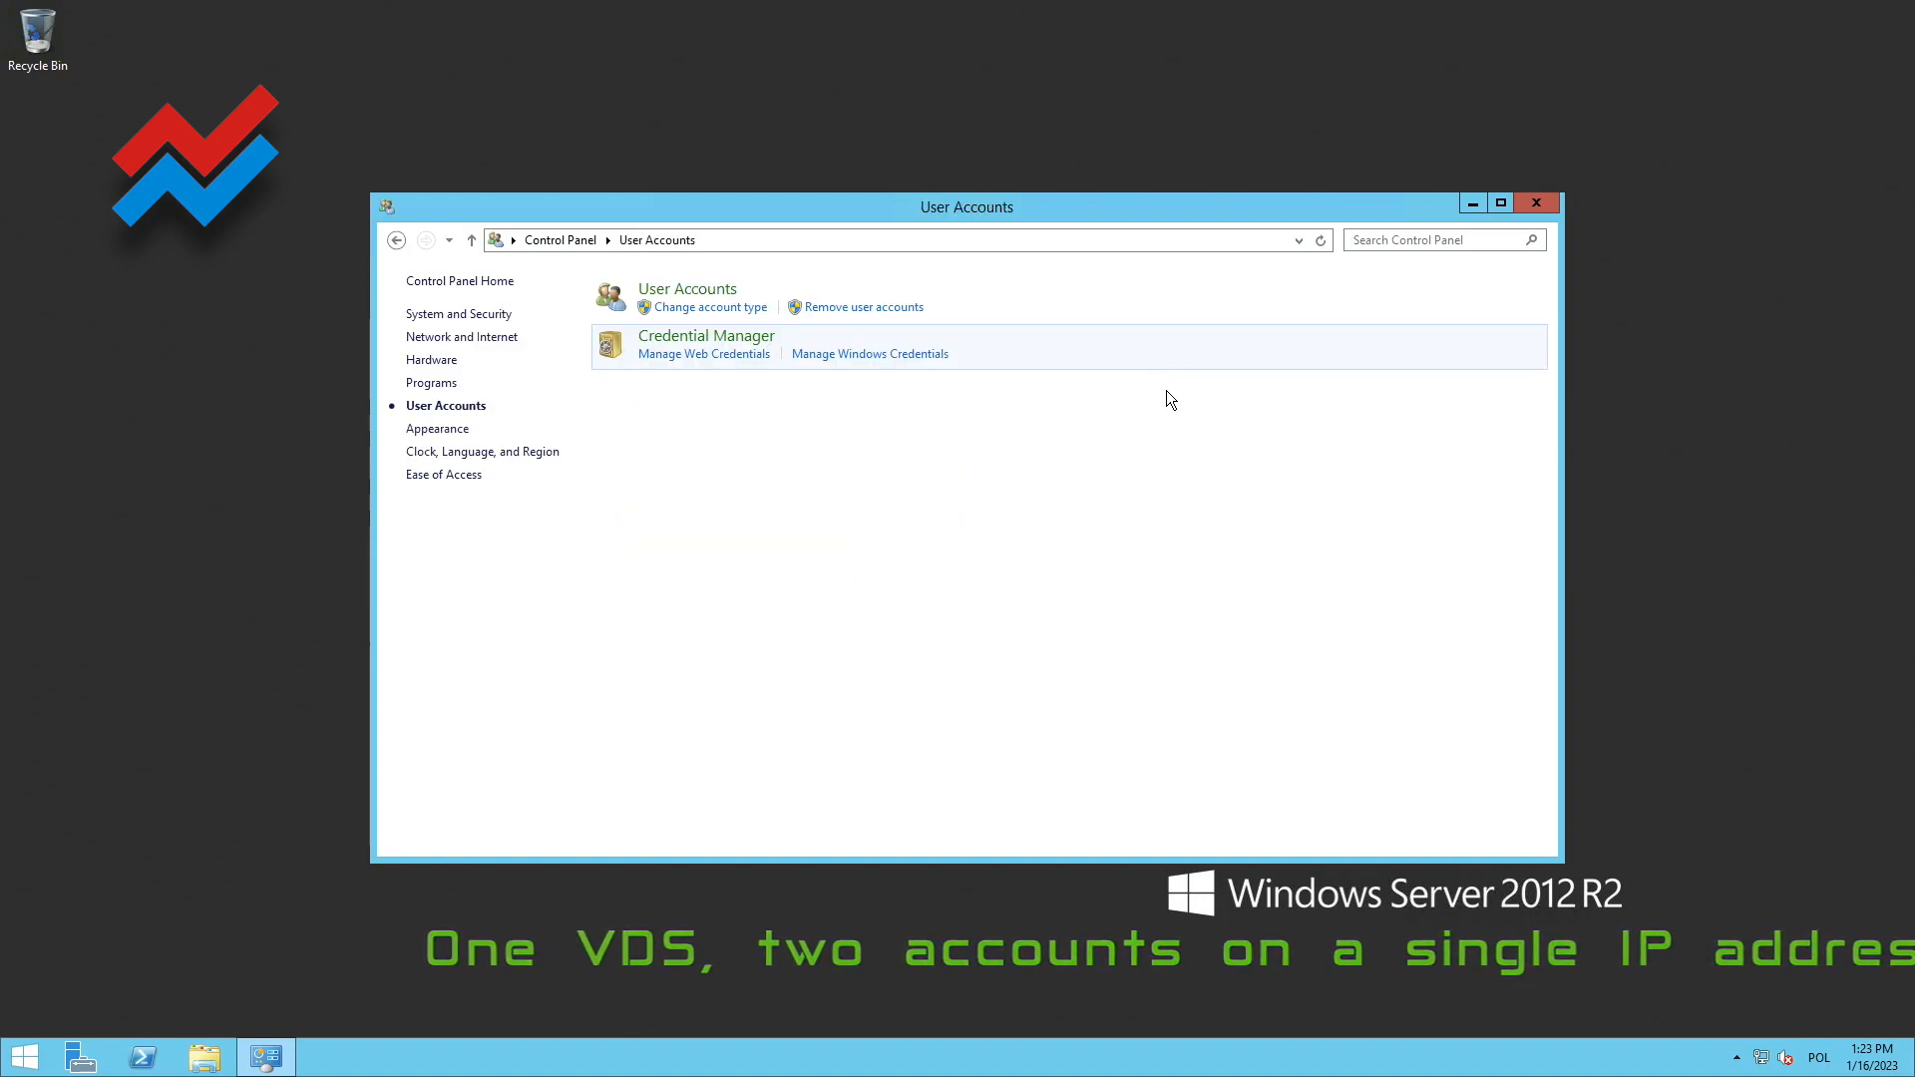
{"action": "left_click", "coordinate": [703, 292]}
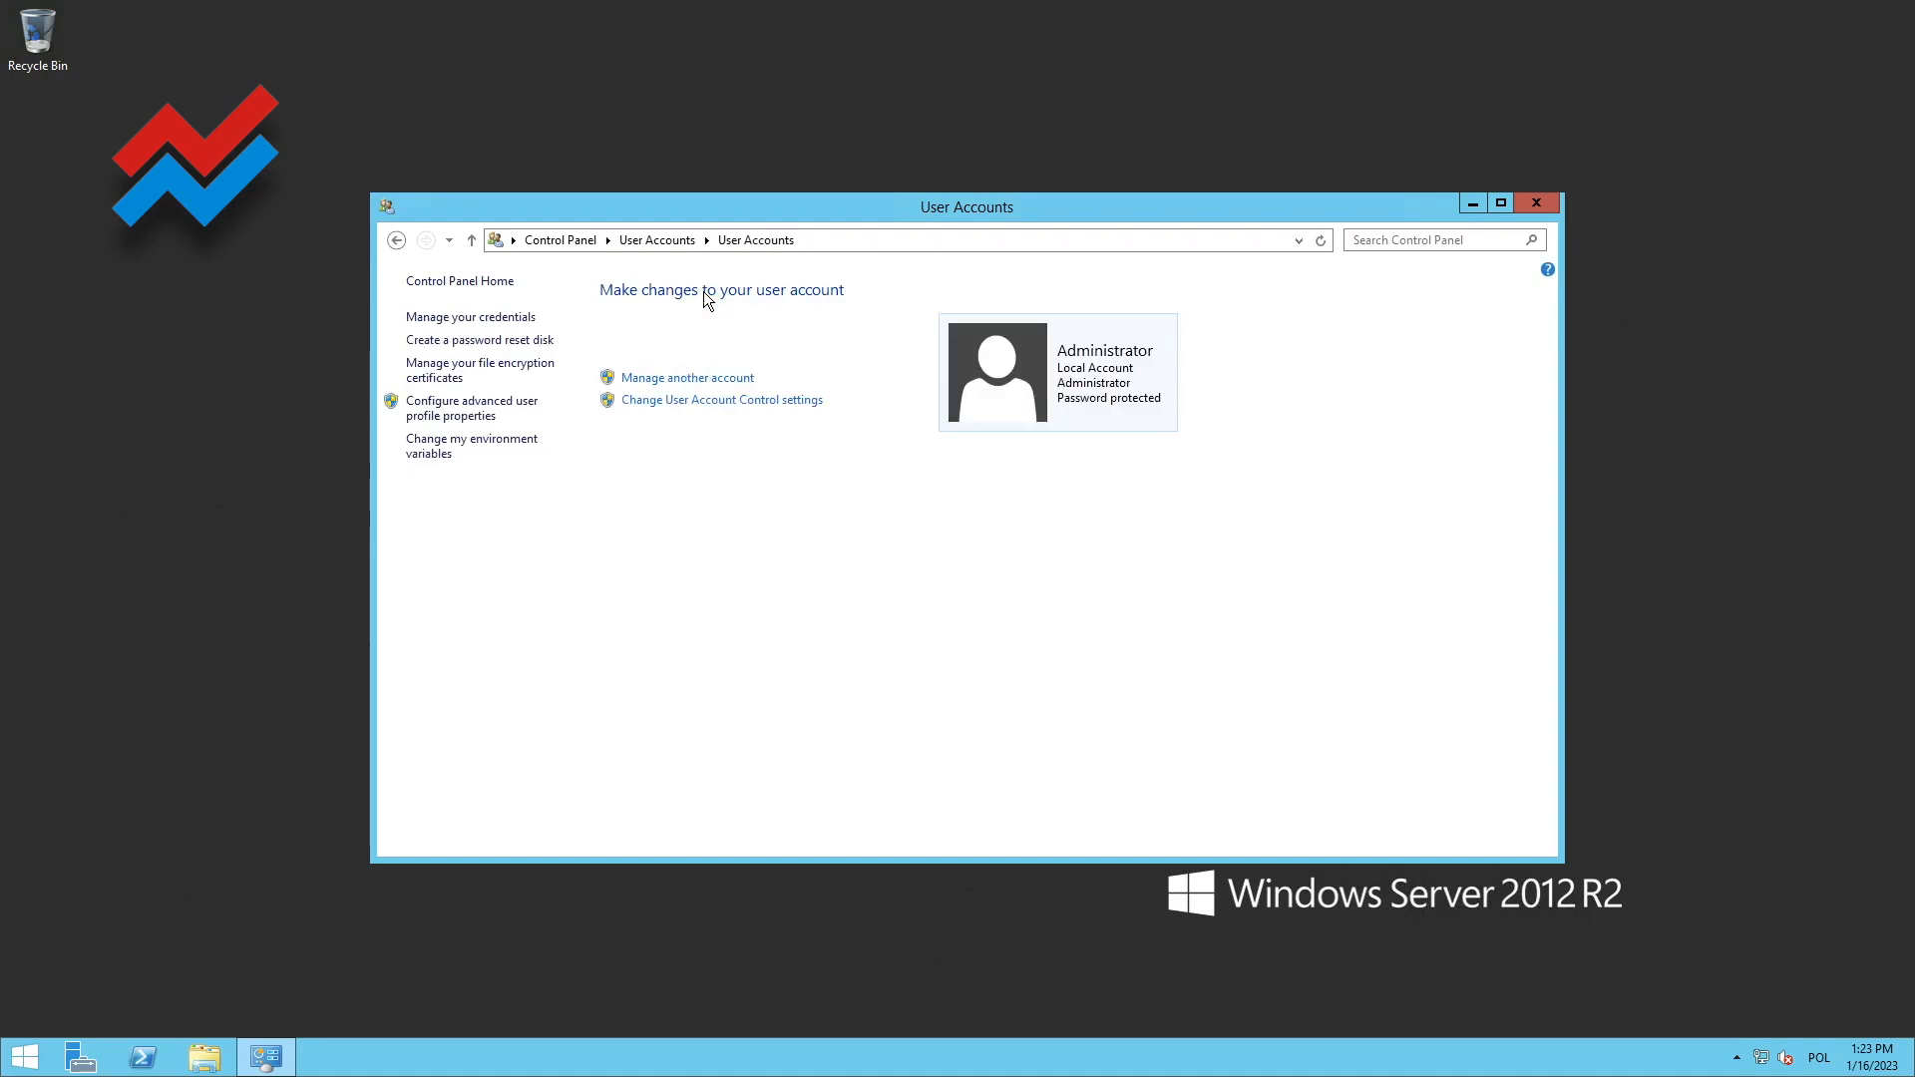
{"action": "left_click", "coordinate": [726, 385]}
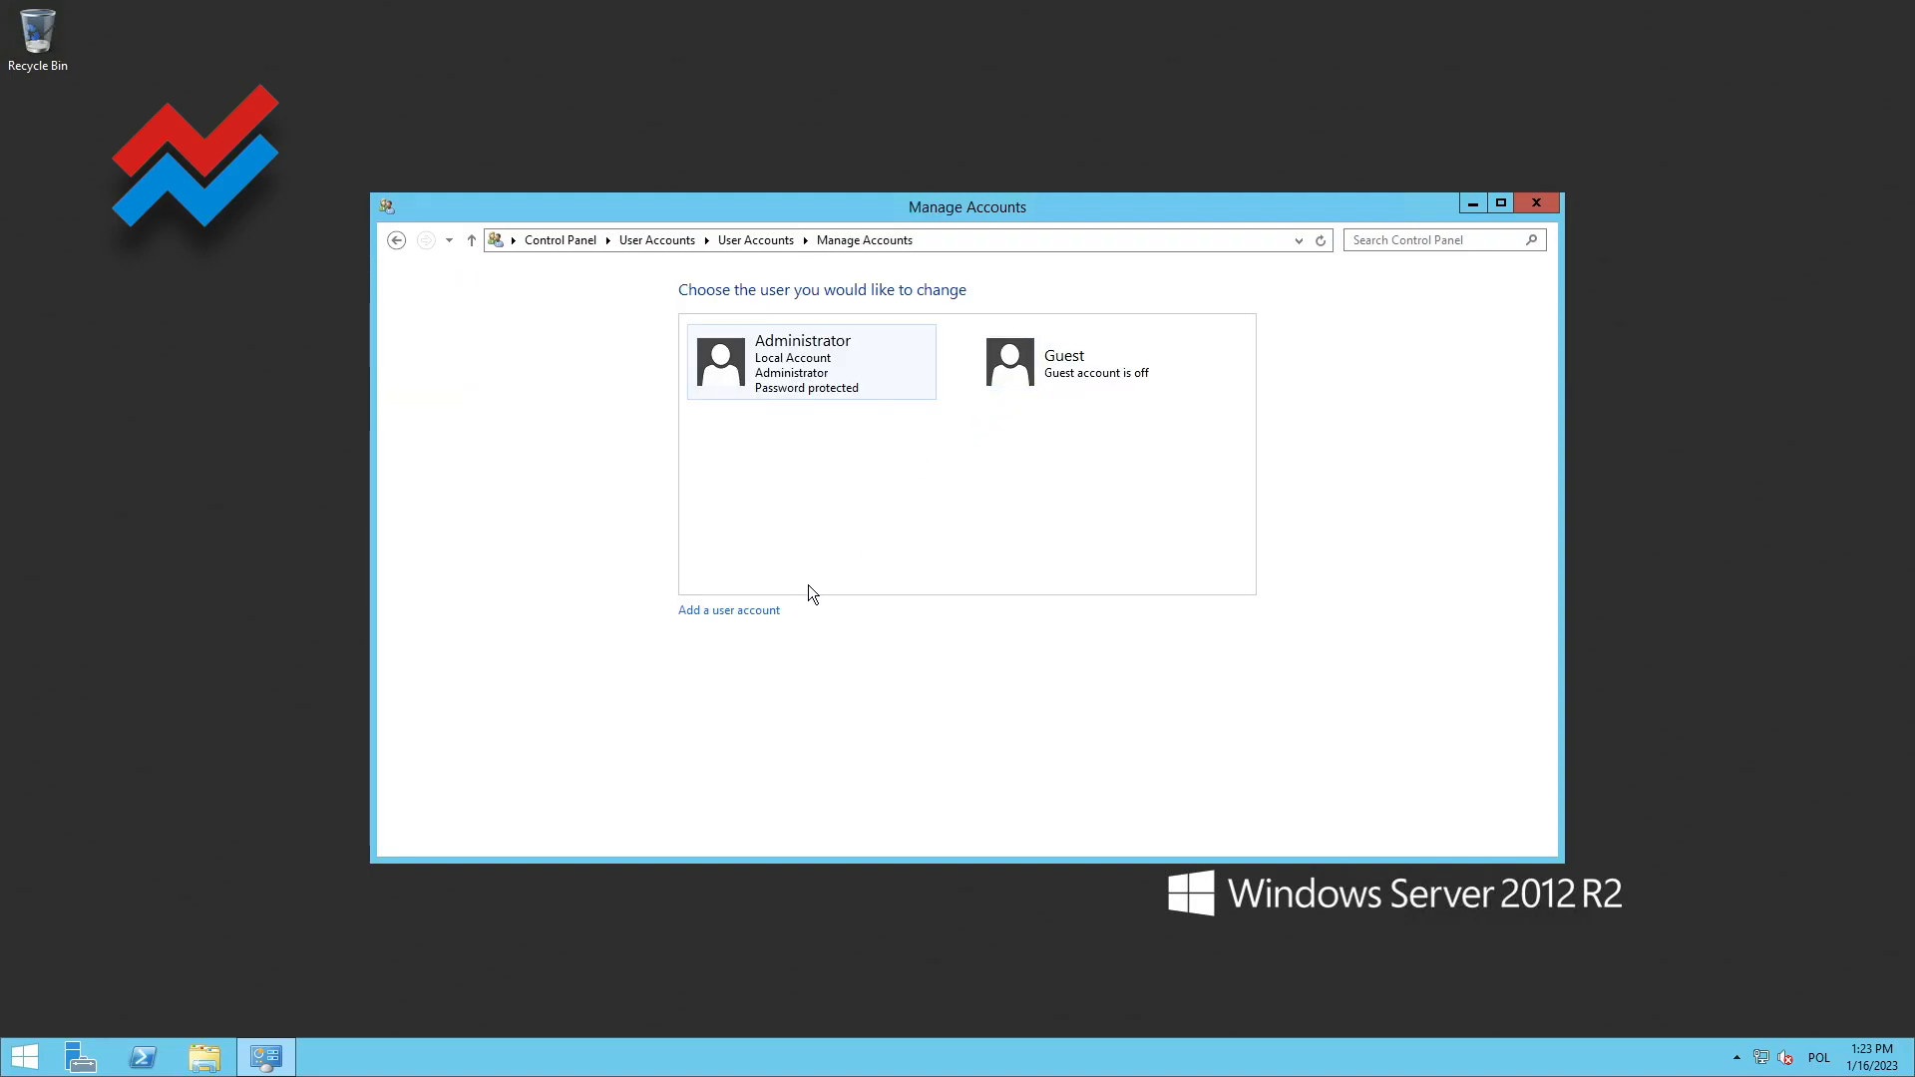
Add a local user account named Uzytkownik2, filling in its password fields
{"action": "left_click", "coordinate": [720, 613]}
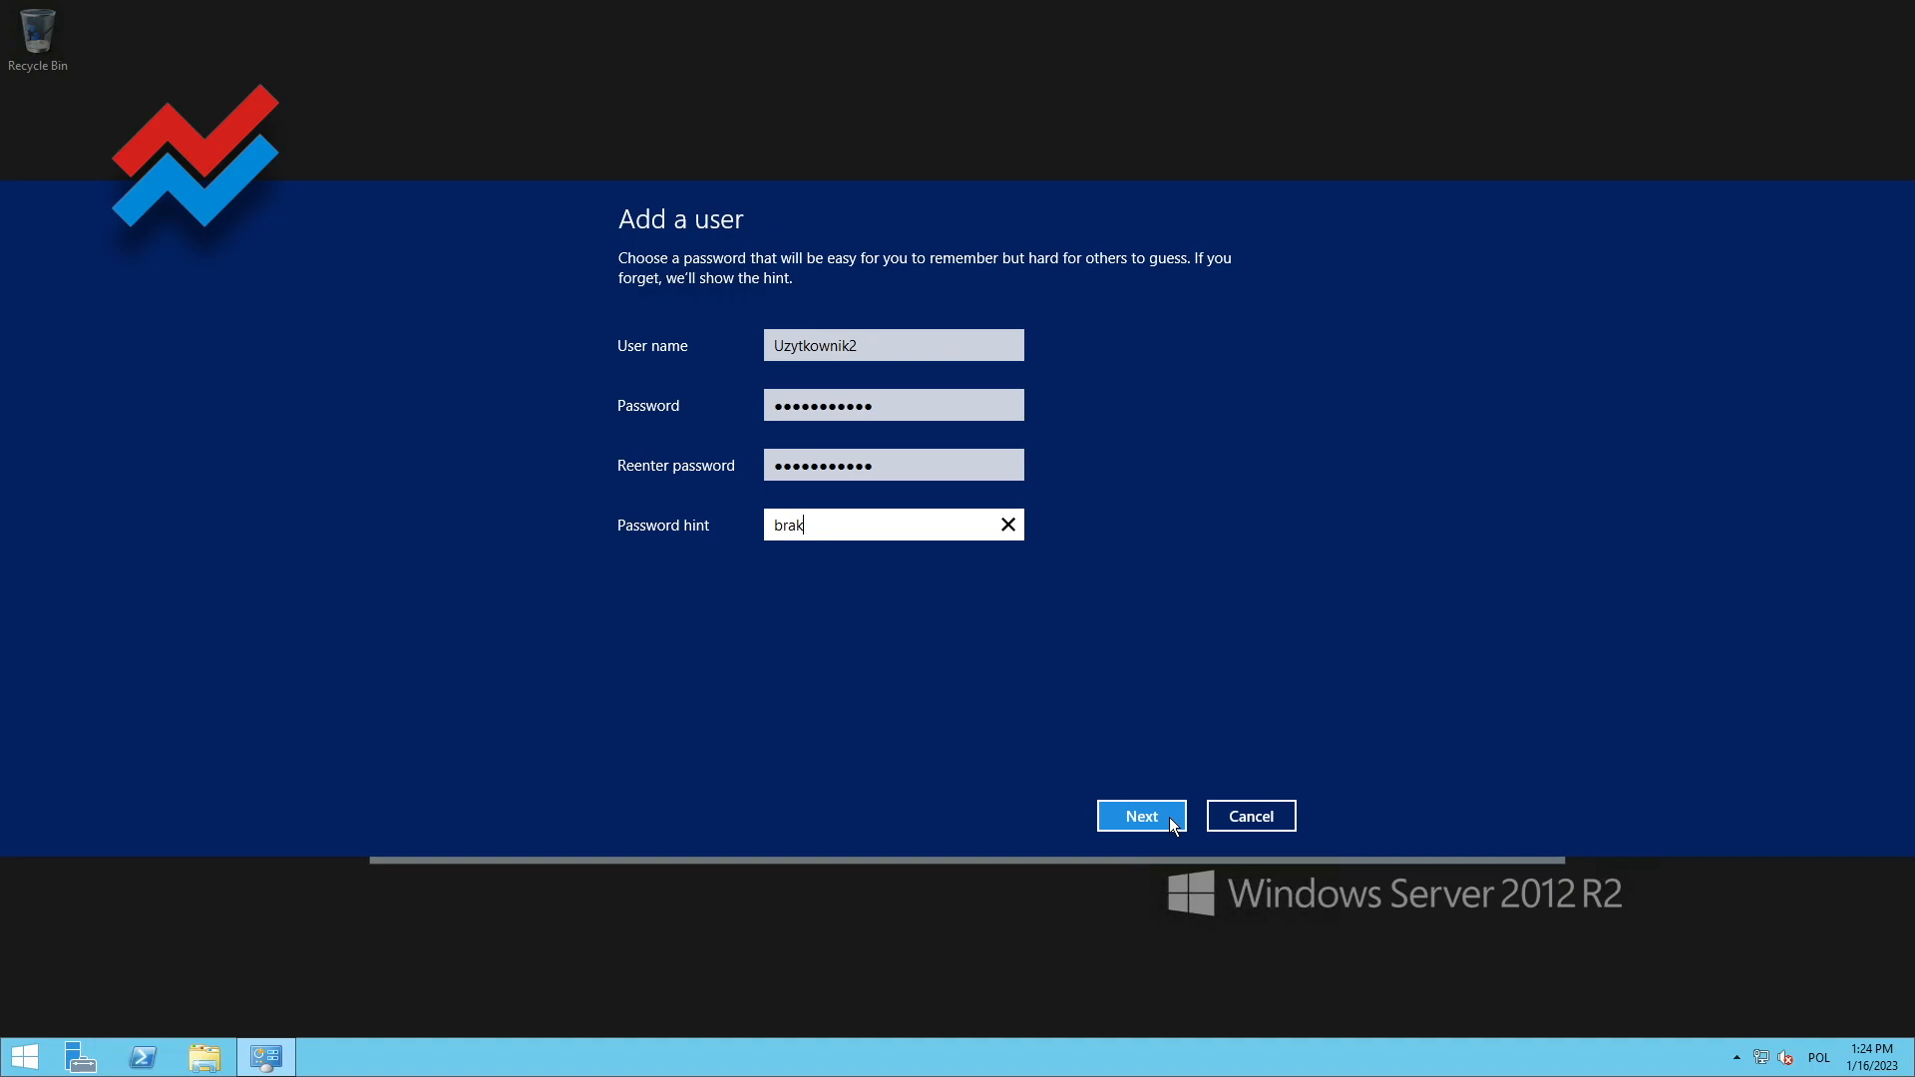
{"action": "left_click", "coordinate": [1169, 817]}
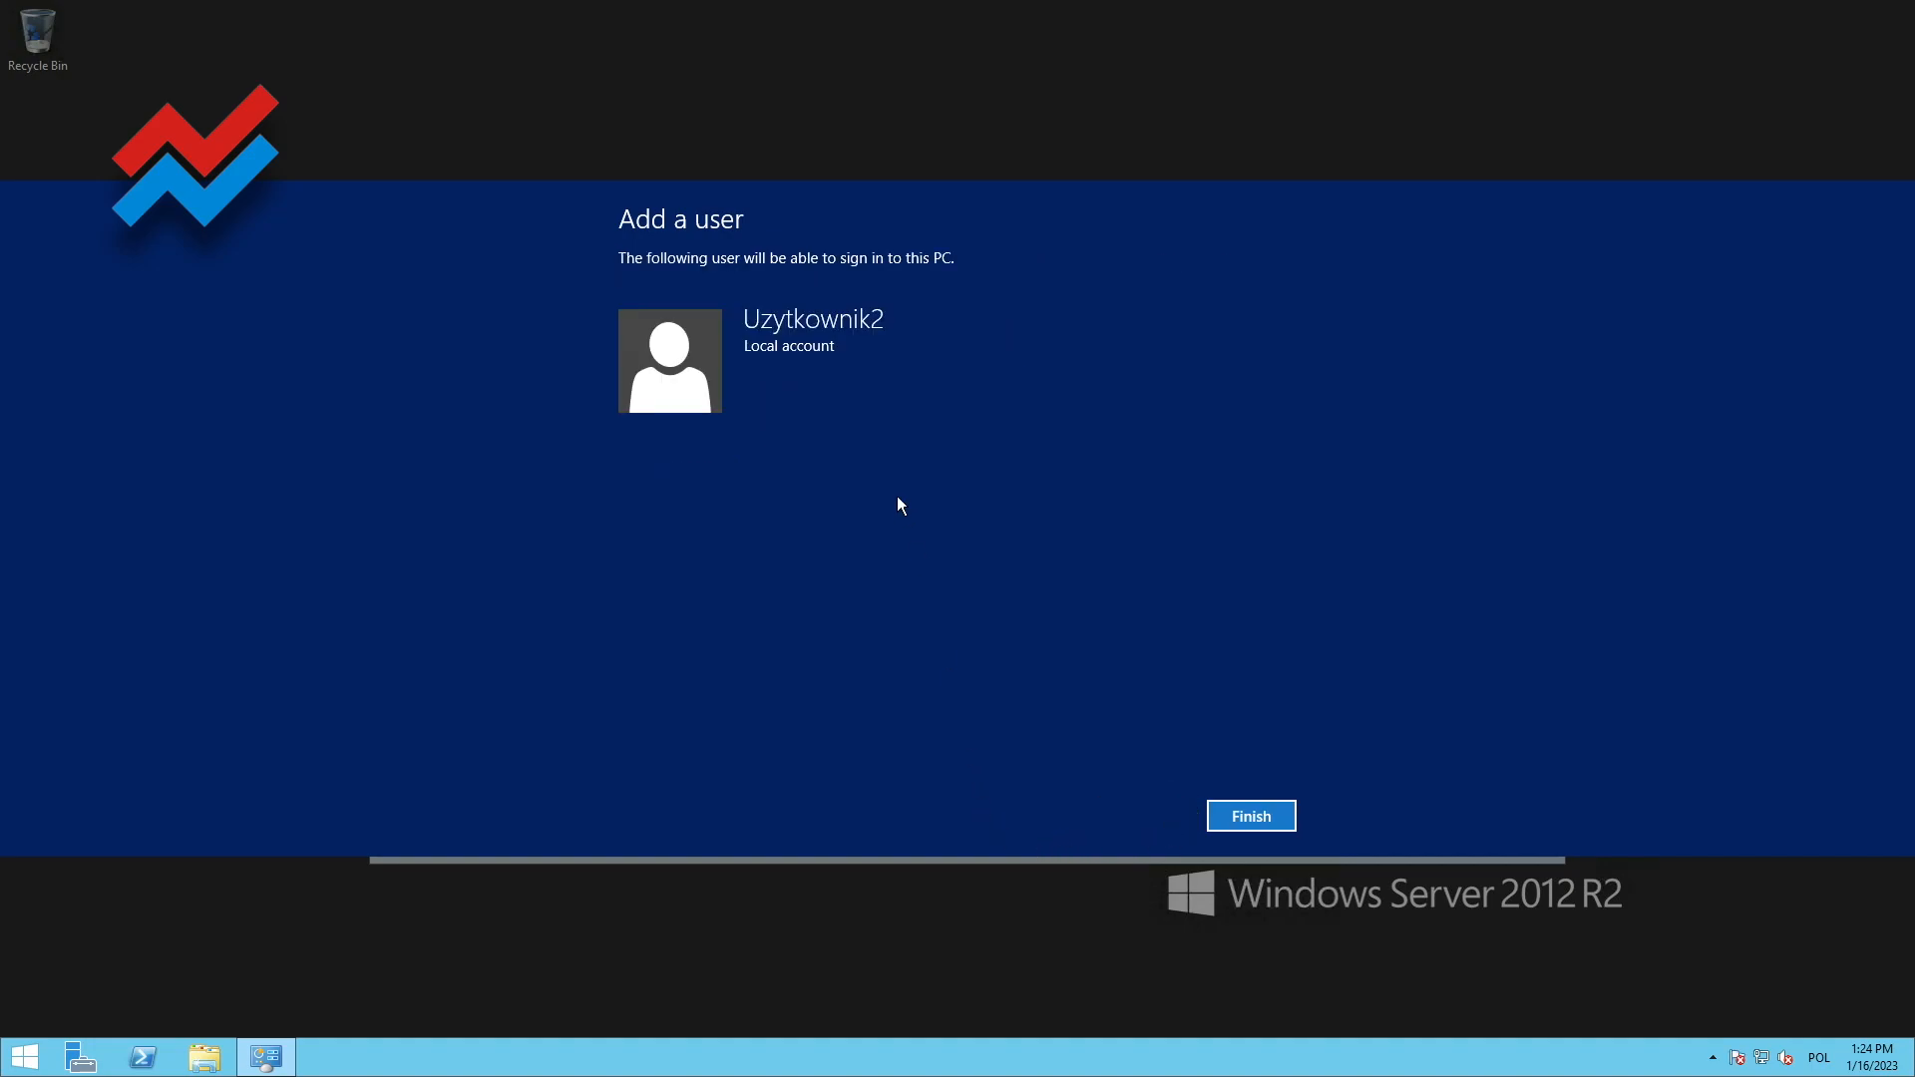
{"action": "left_click", "coordinate": [1251, 816]}
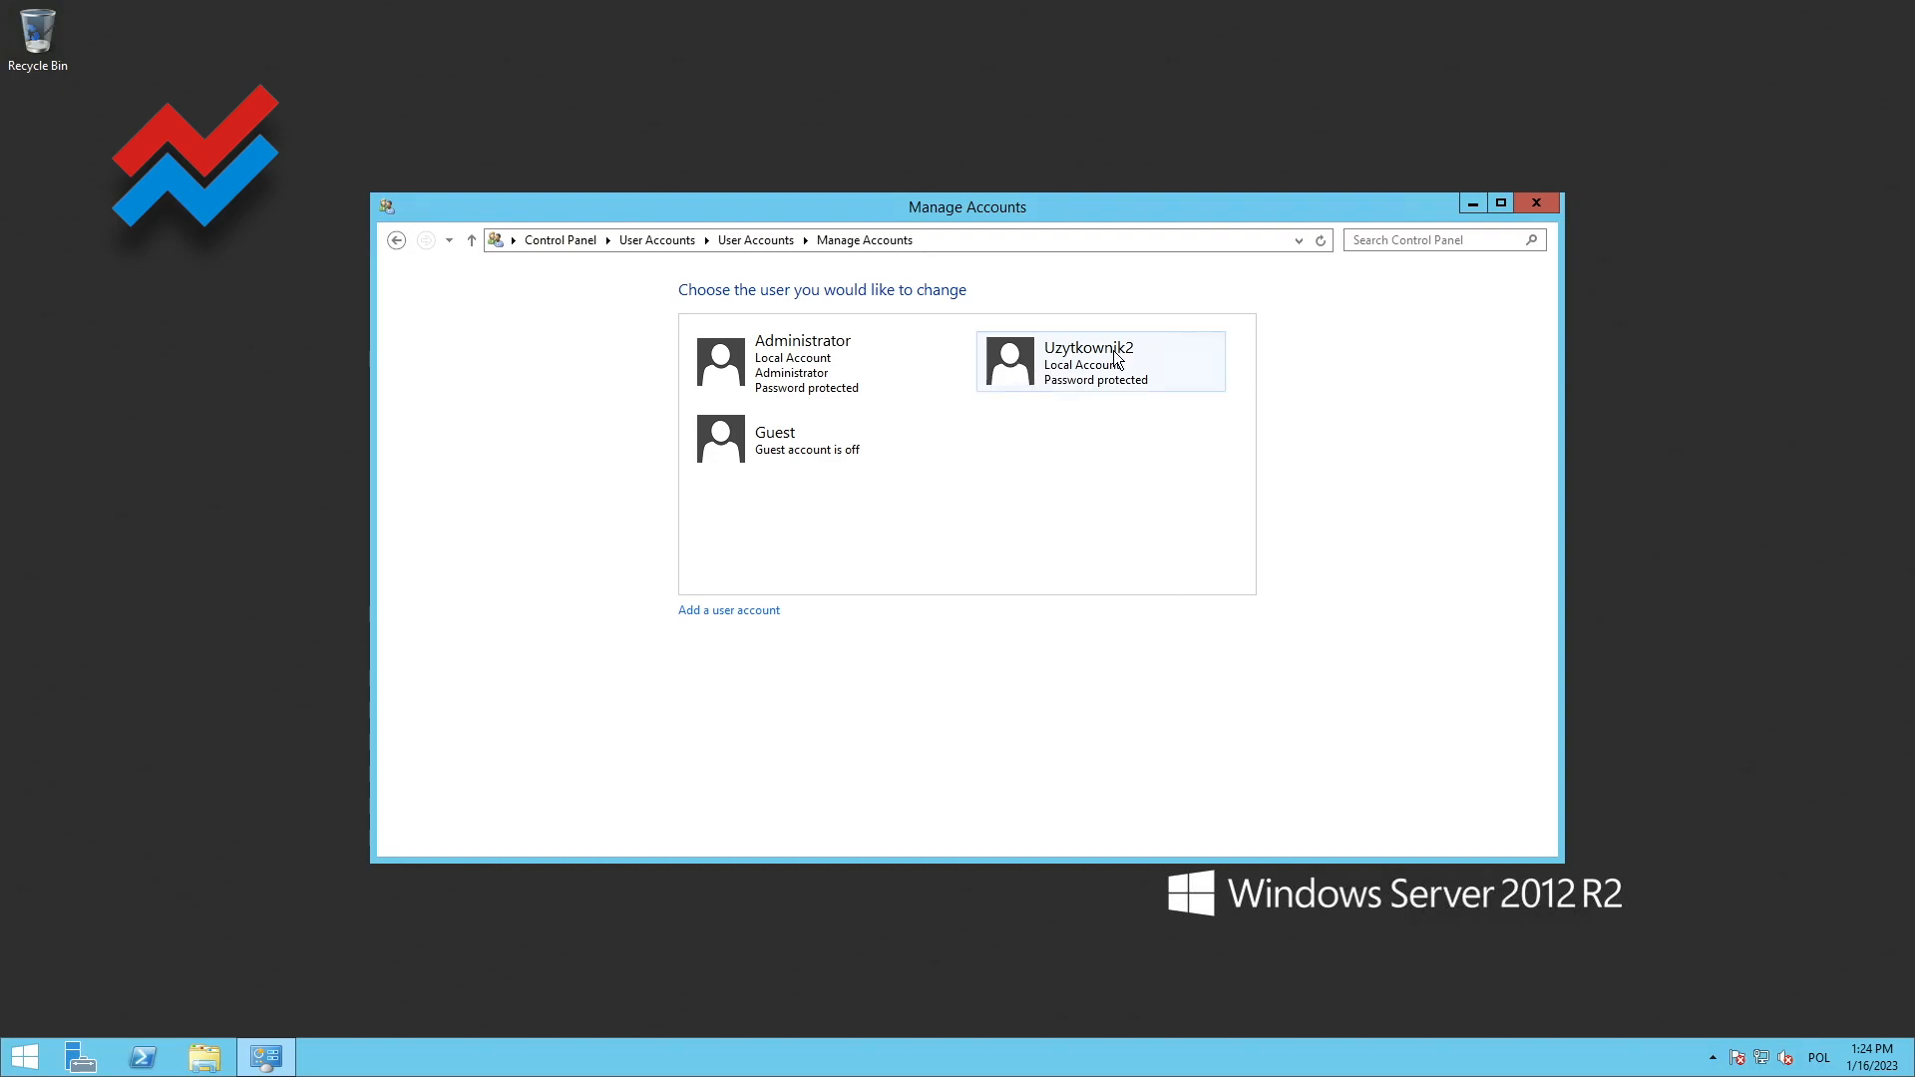
Change the Uzytkownik2 account type to Administrator and close the account management window
{"action": "left_click", "coordinate": [1062, 355]}
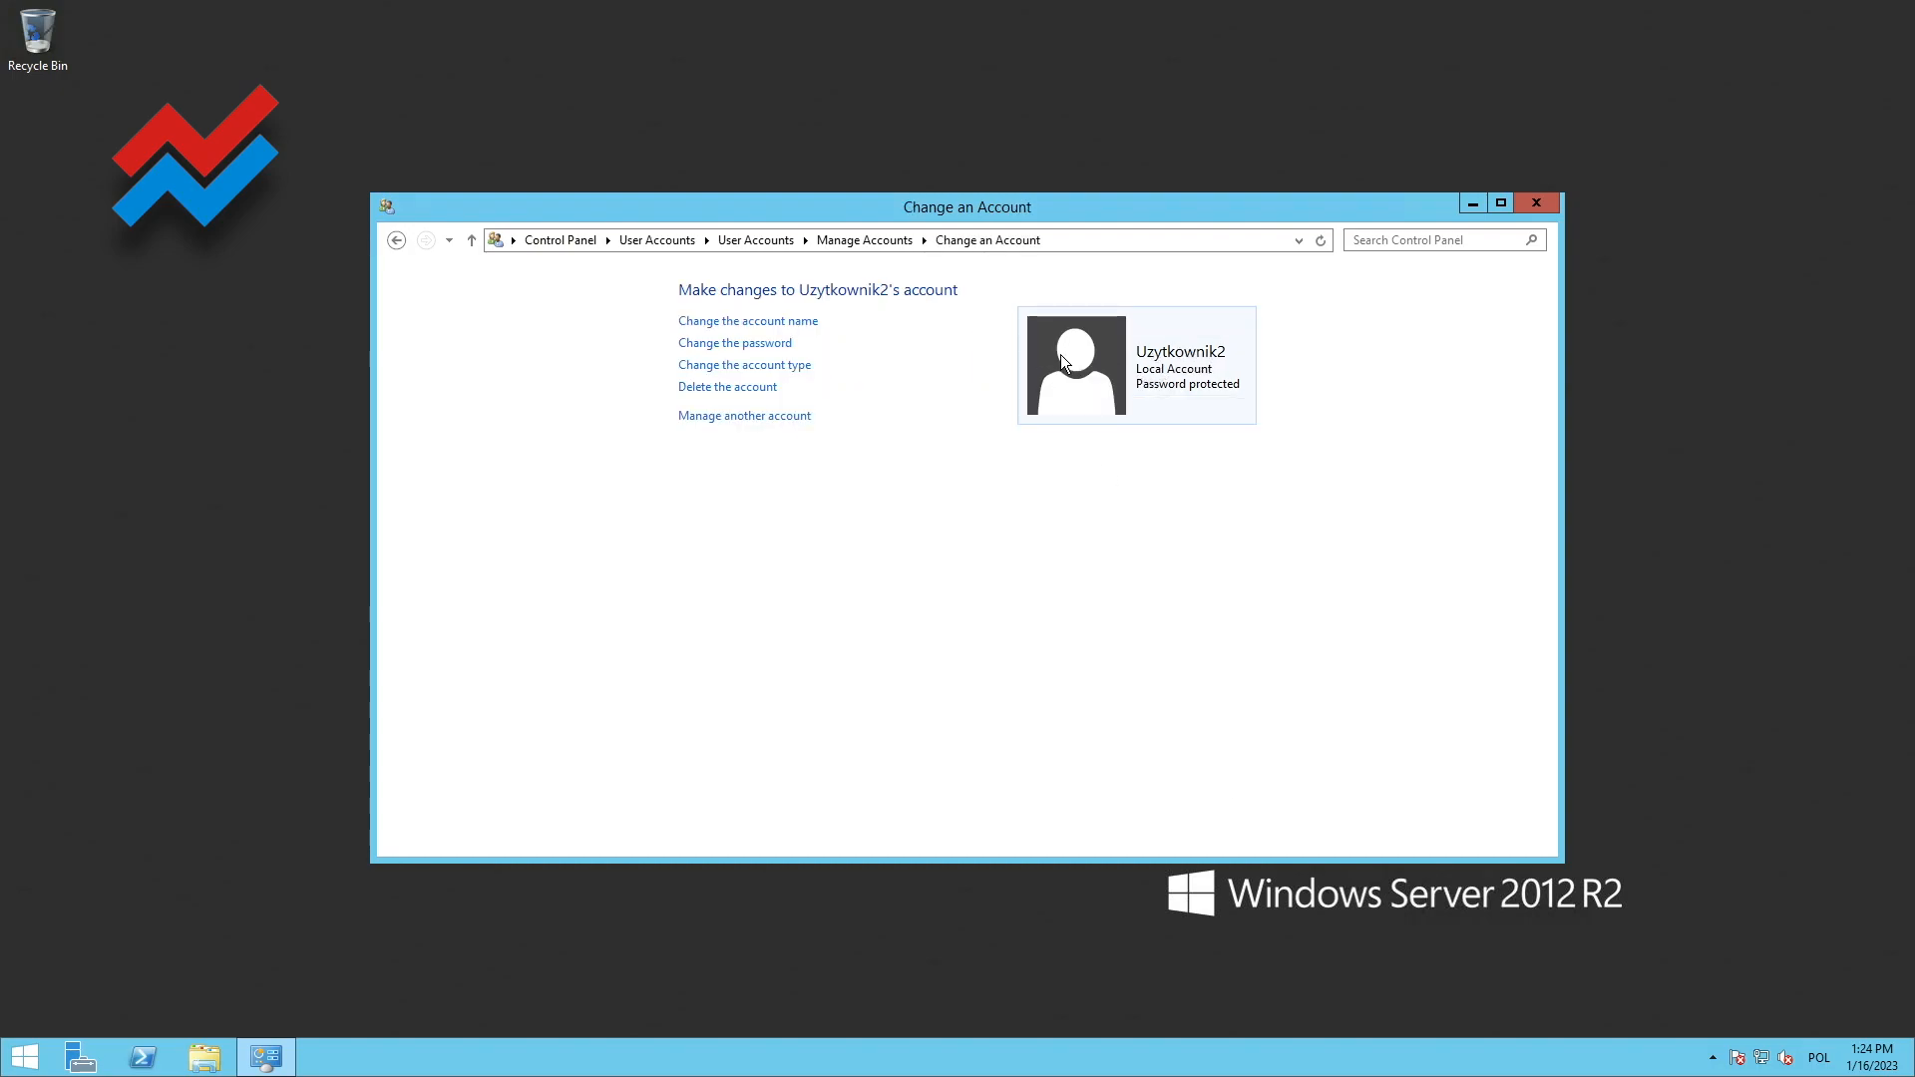
{"action": "left_click", "coordinate": [772, 366]}
{"action": "left_click", "coordinate": [706, 459]}
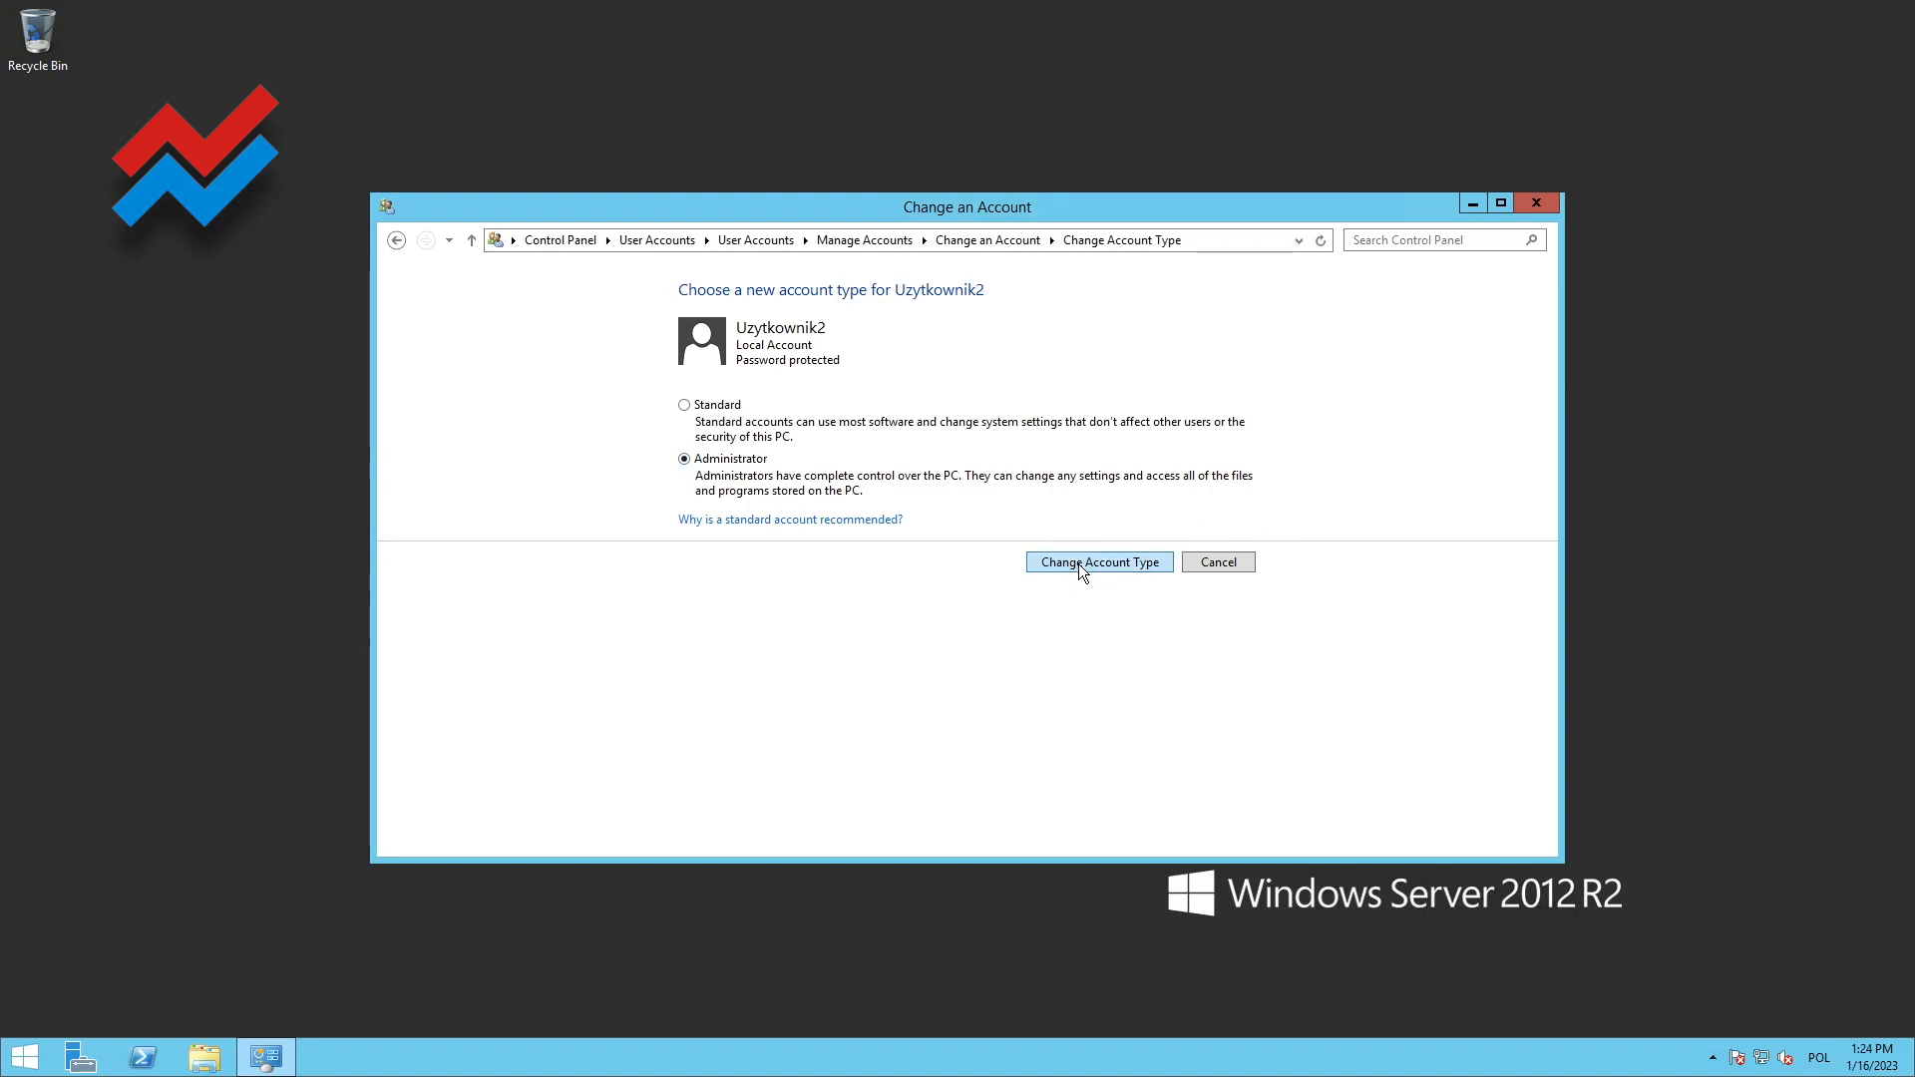
{"action": "left_click", "coordinate": [1079, 564]}
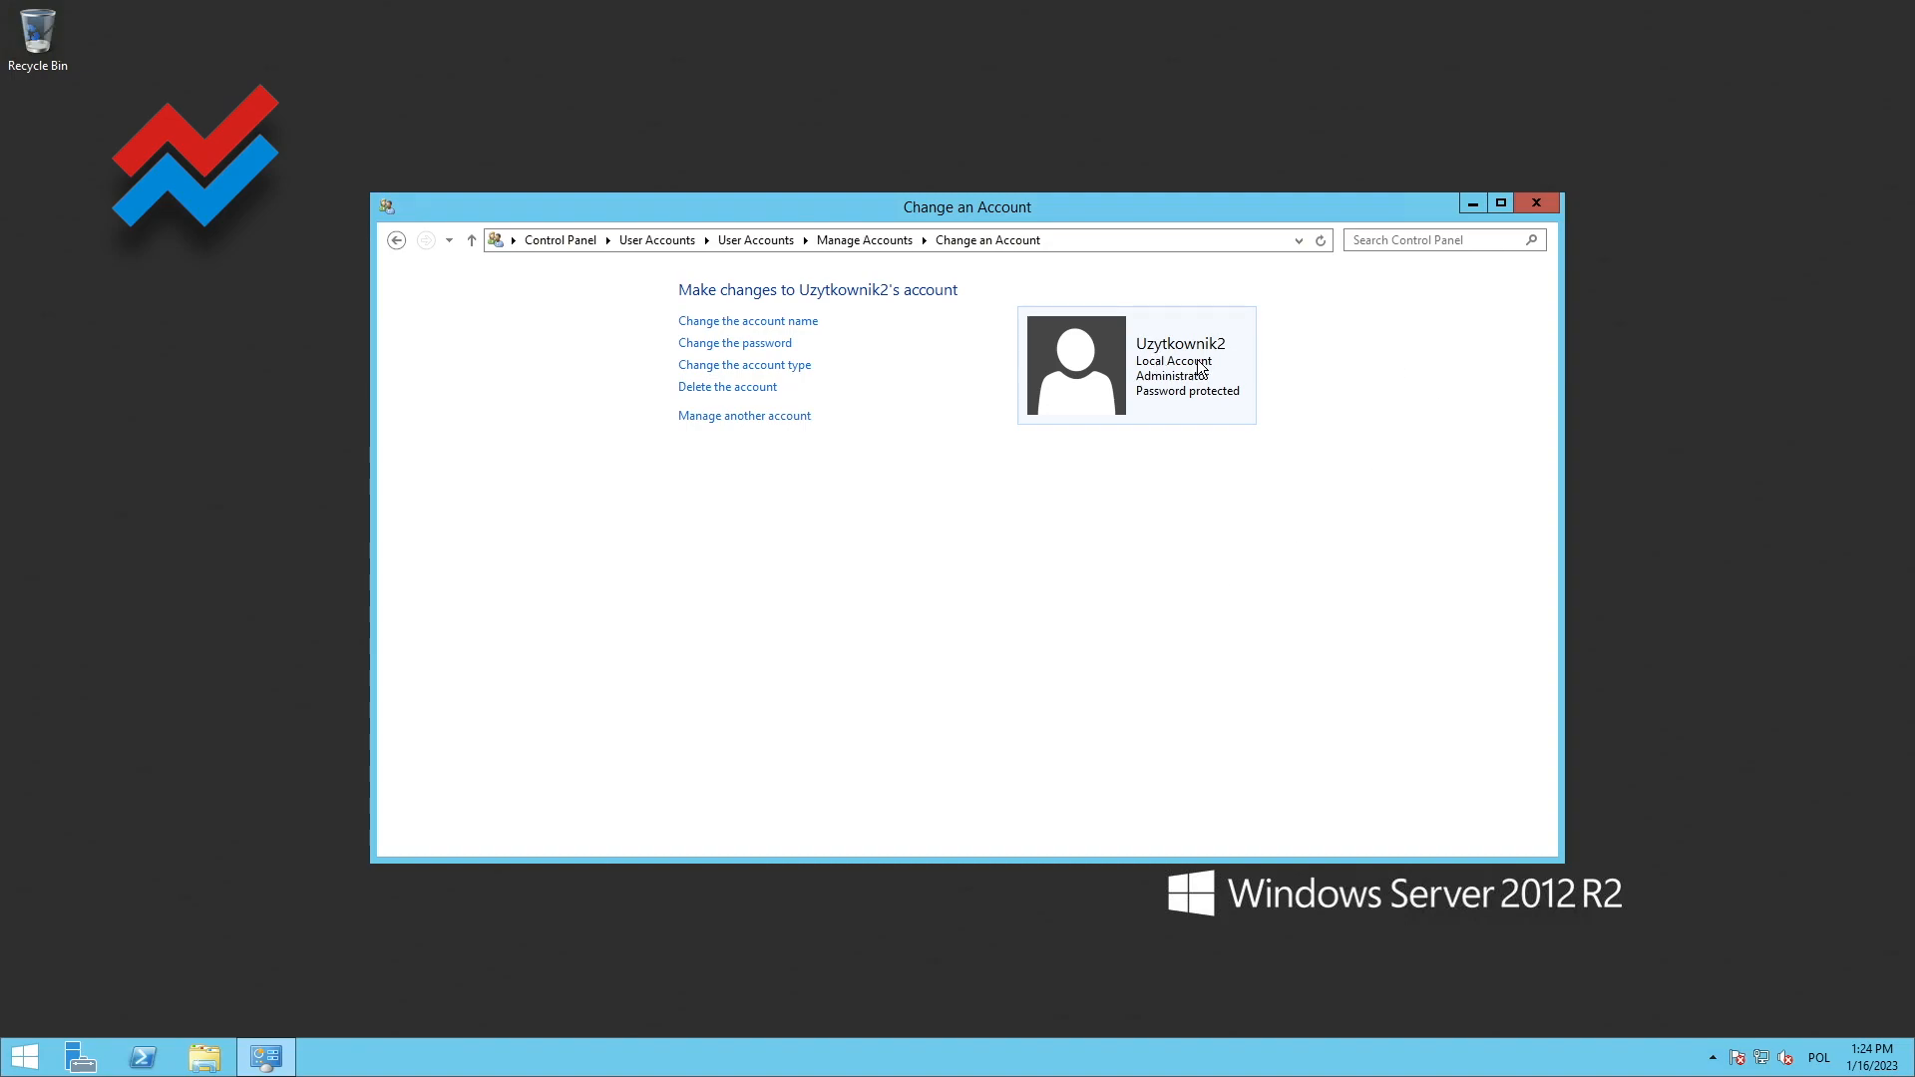
{"action": "left_click", "coordinate": [1537, 202]}
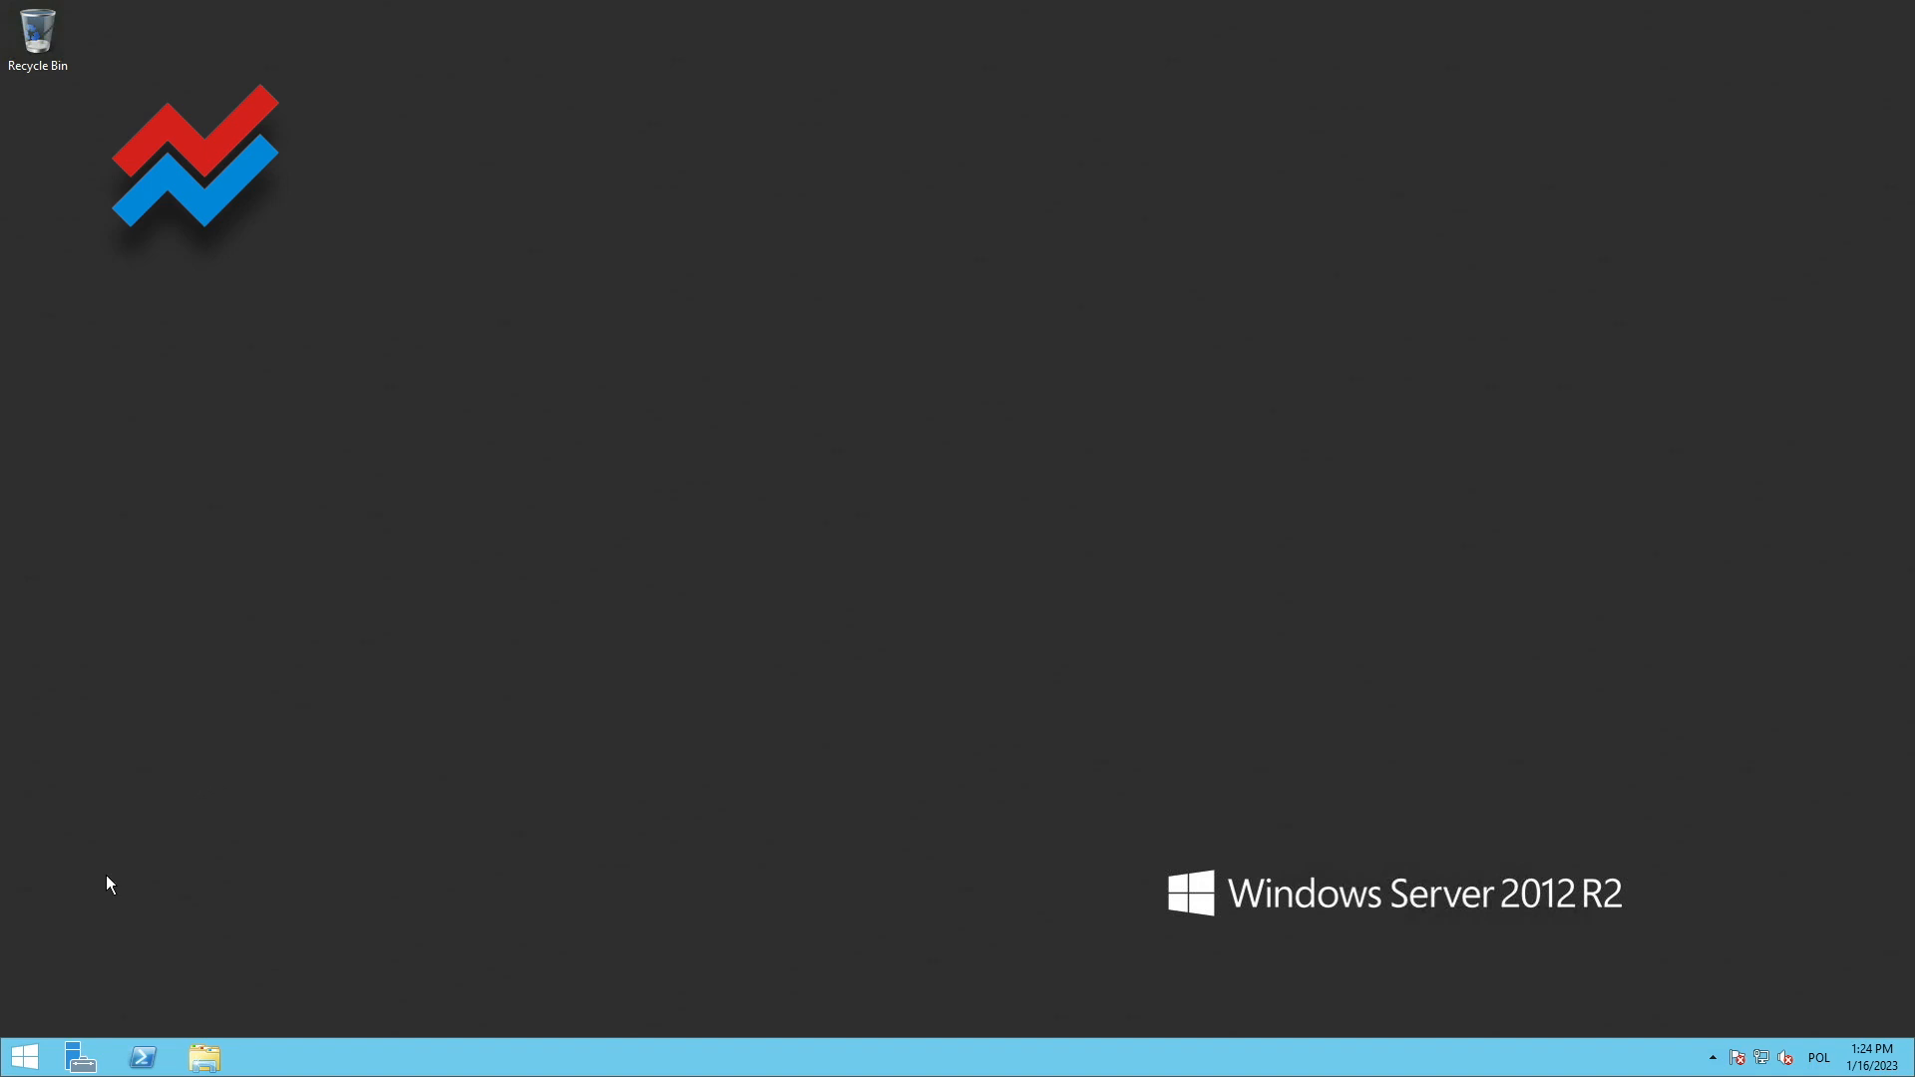
Restart the remote server
{"action": "right_click", "coordinate": [28, 1064]}
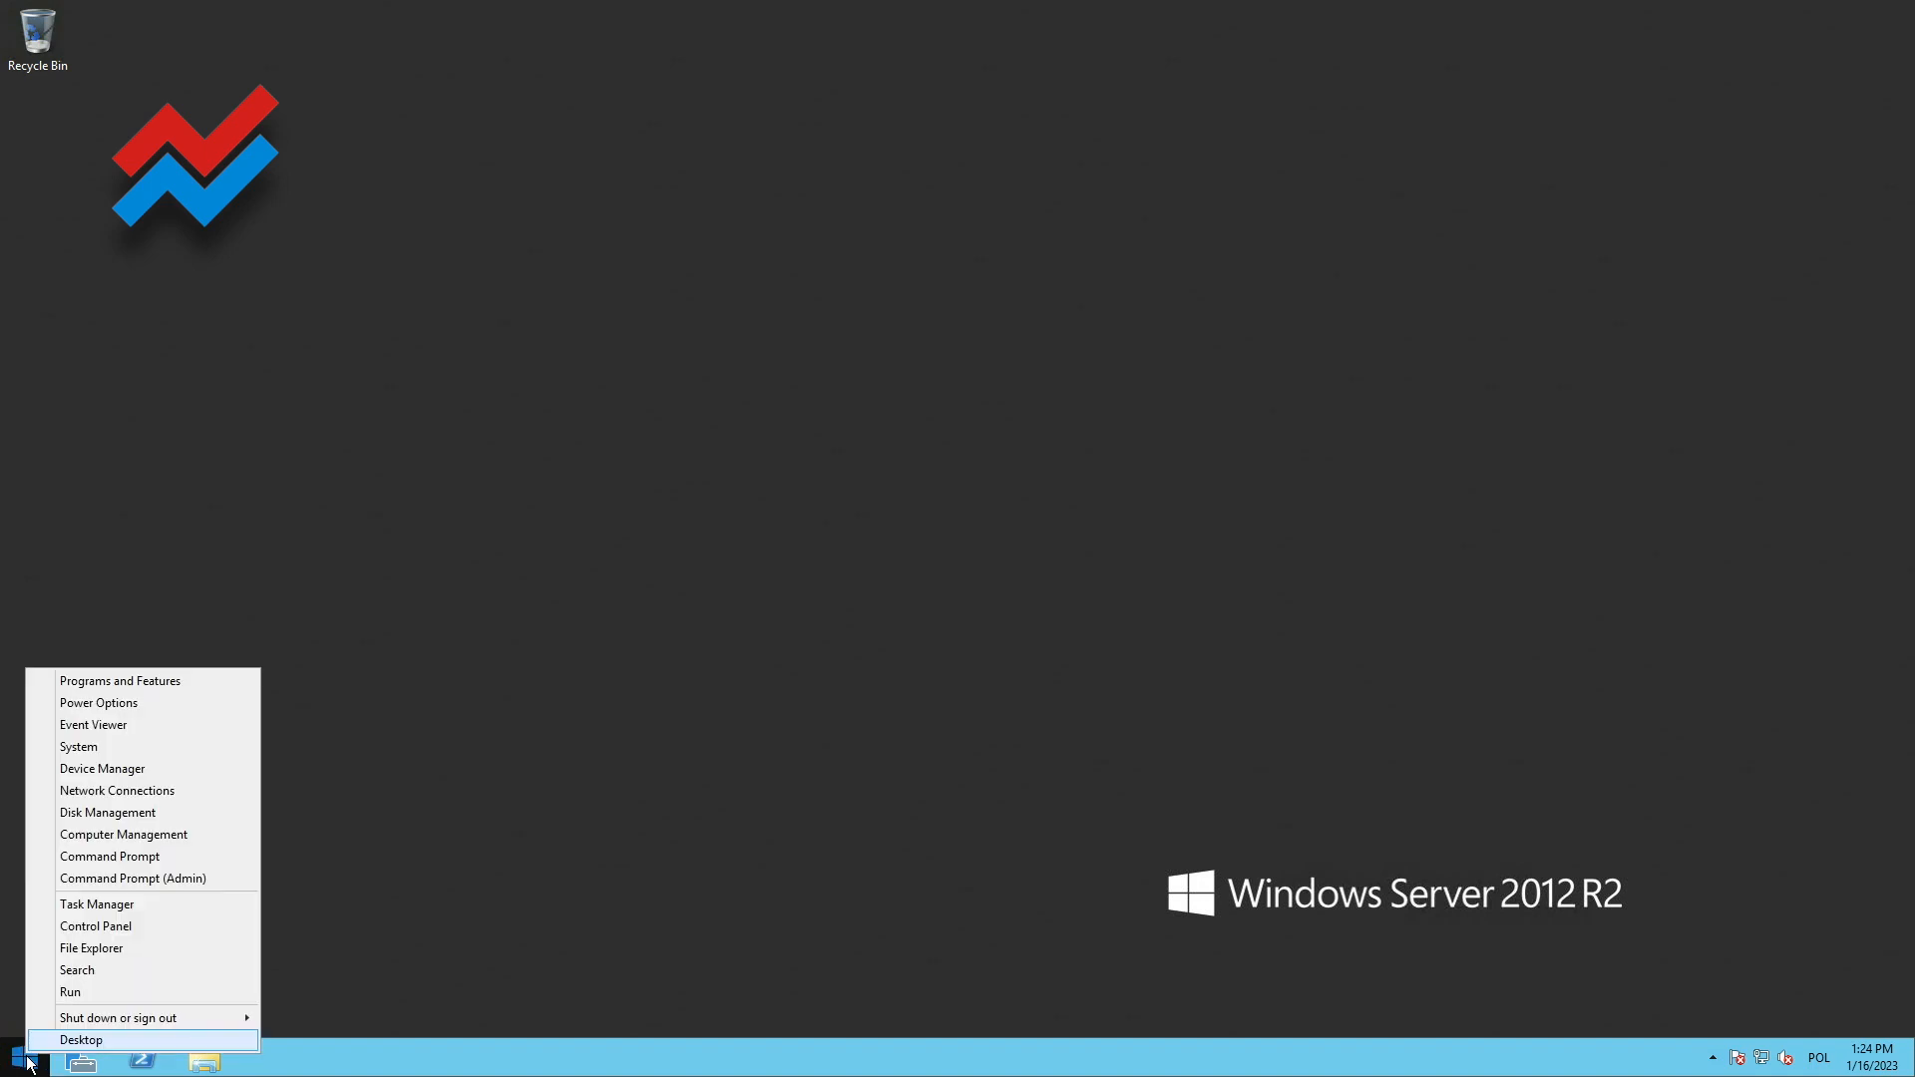
{"action": "mouse_move", "coordinate": [99, 1027]}
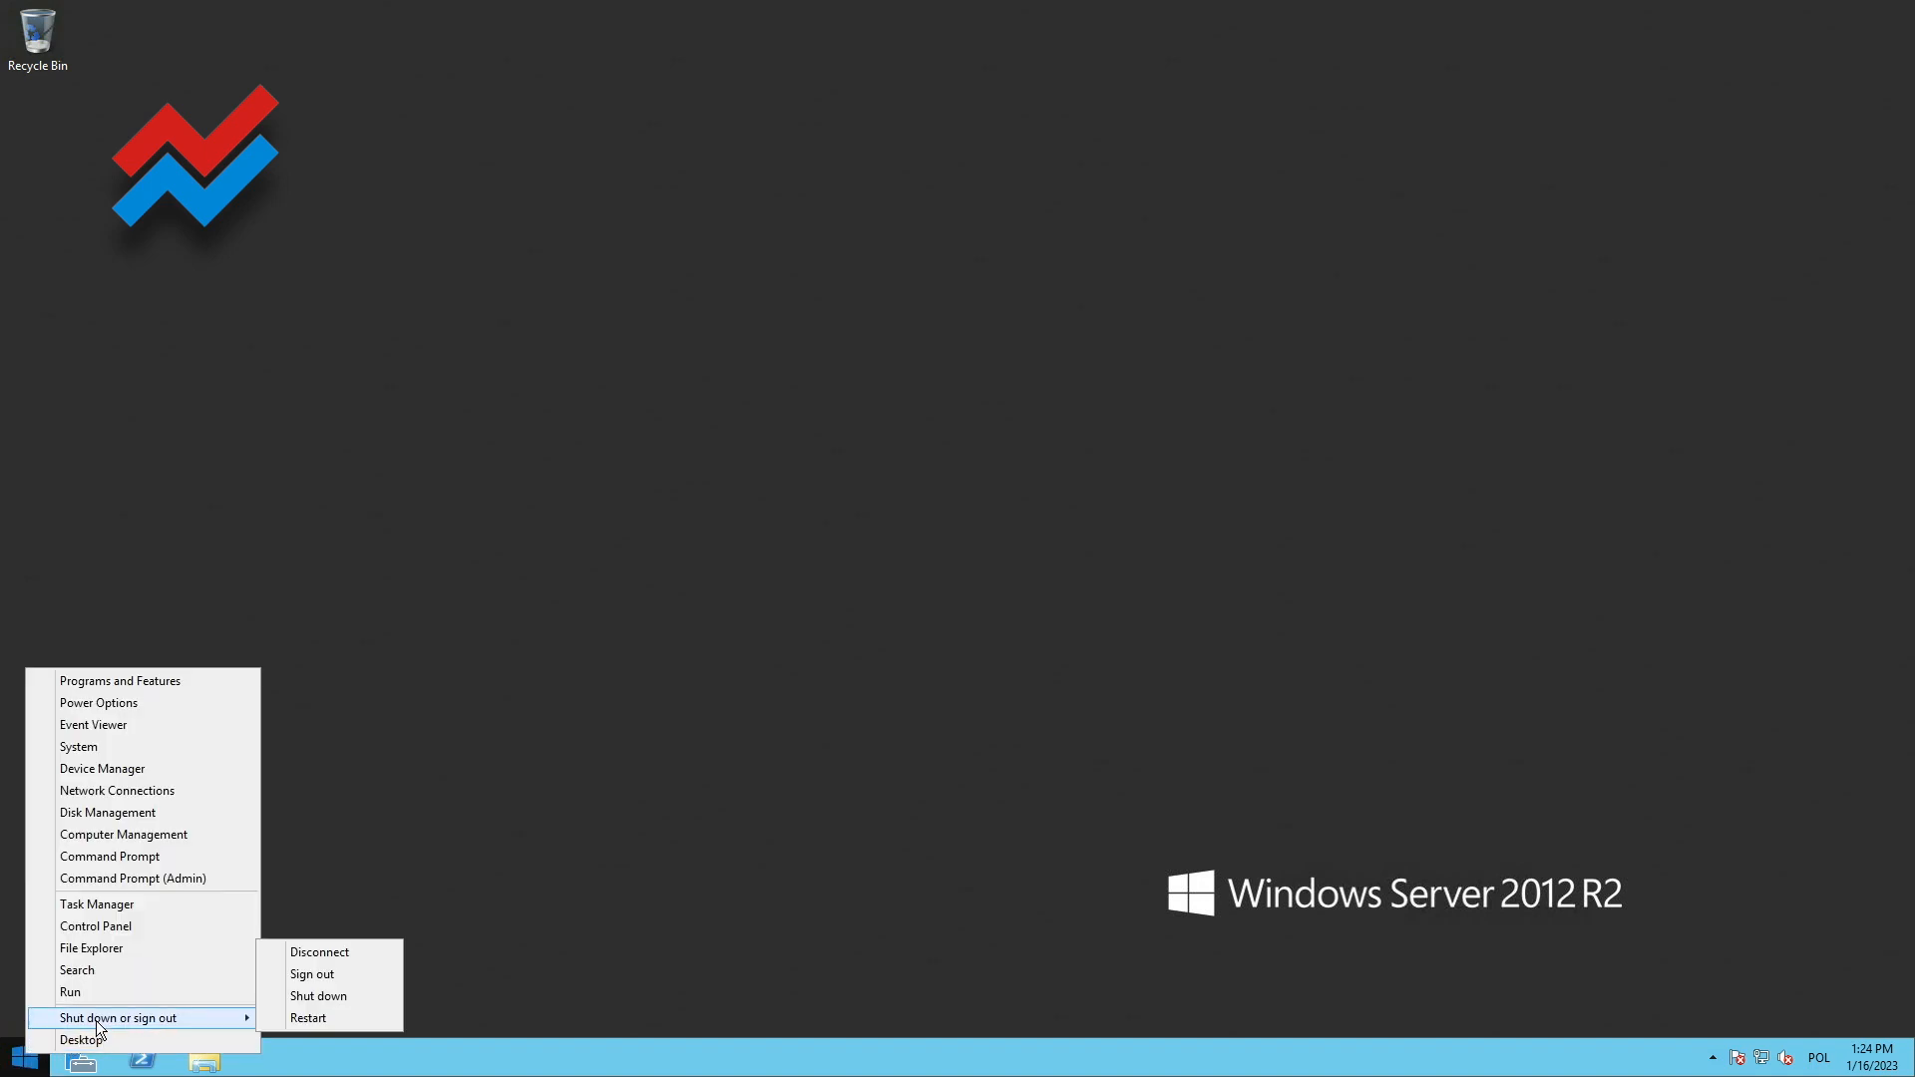
{"action": "left_click", "coordinate": [308, 1017]}
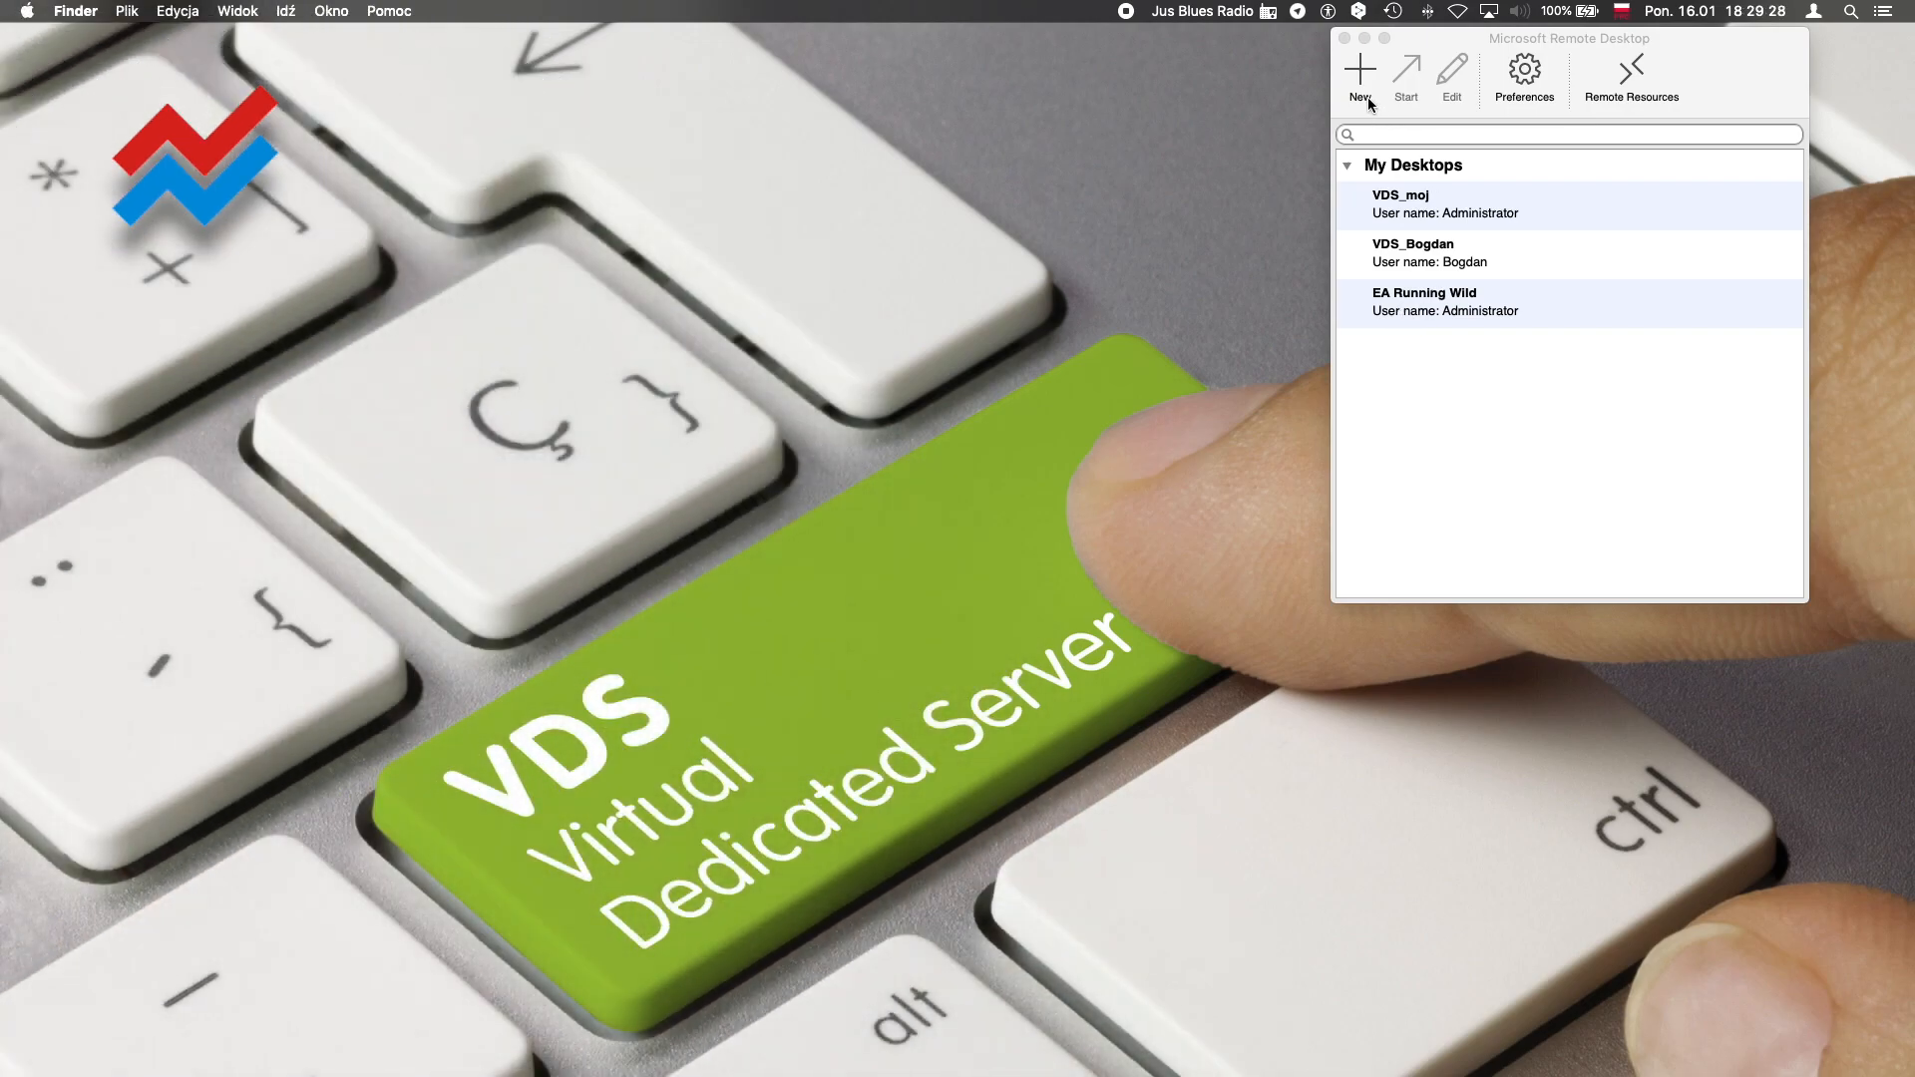
Create a new remote desktop connection for the second account, going through its PC name and user name fields
{"action": "left_click", "coordinate": [1369, 100]}
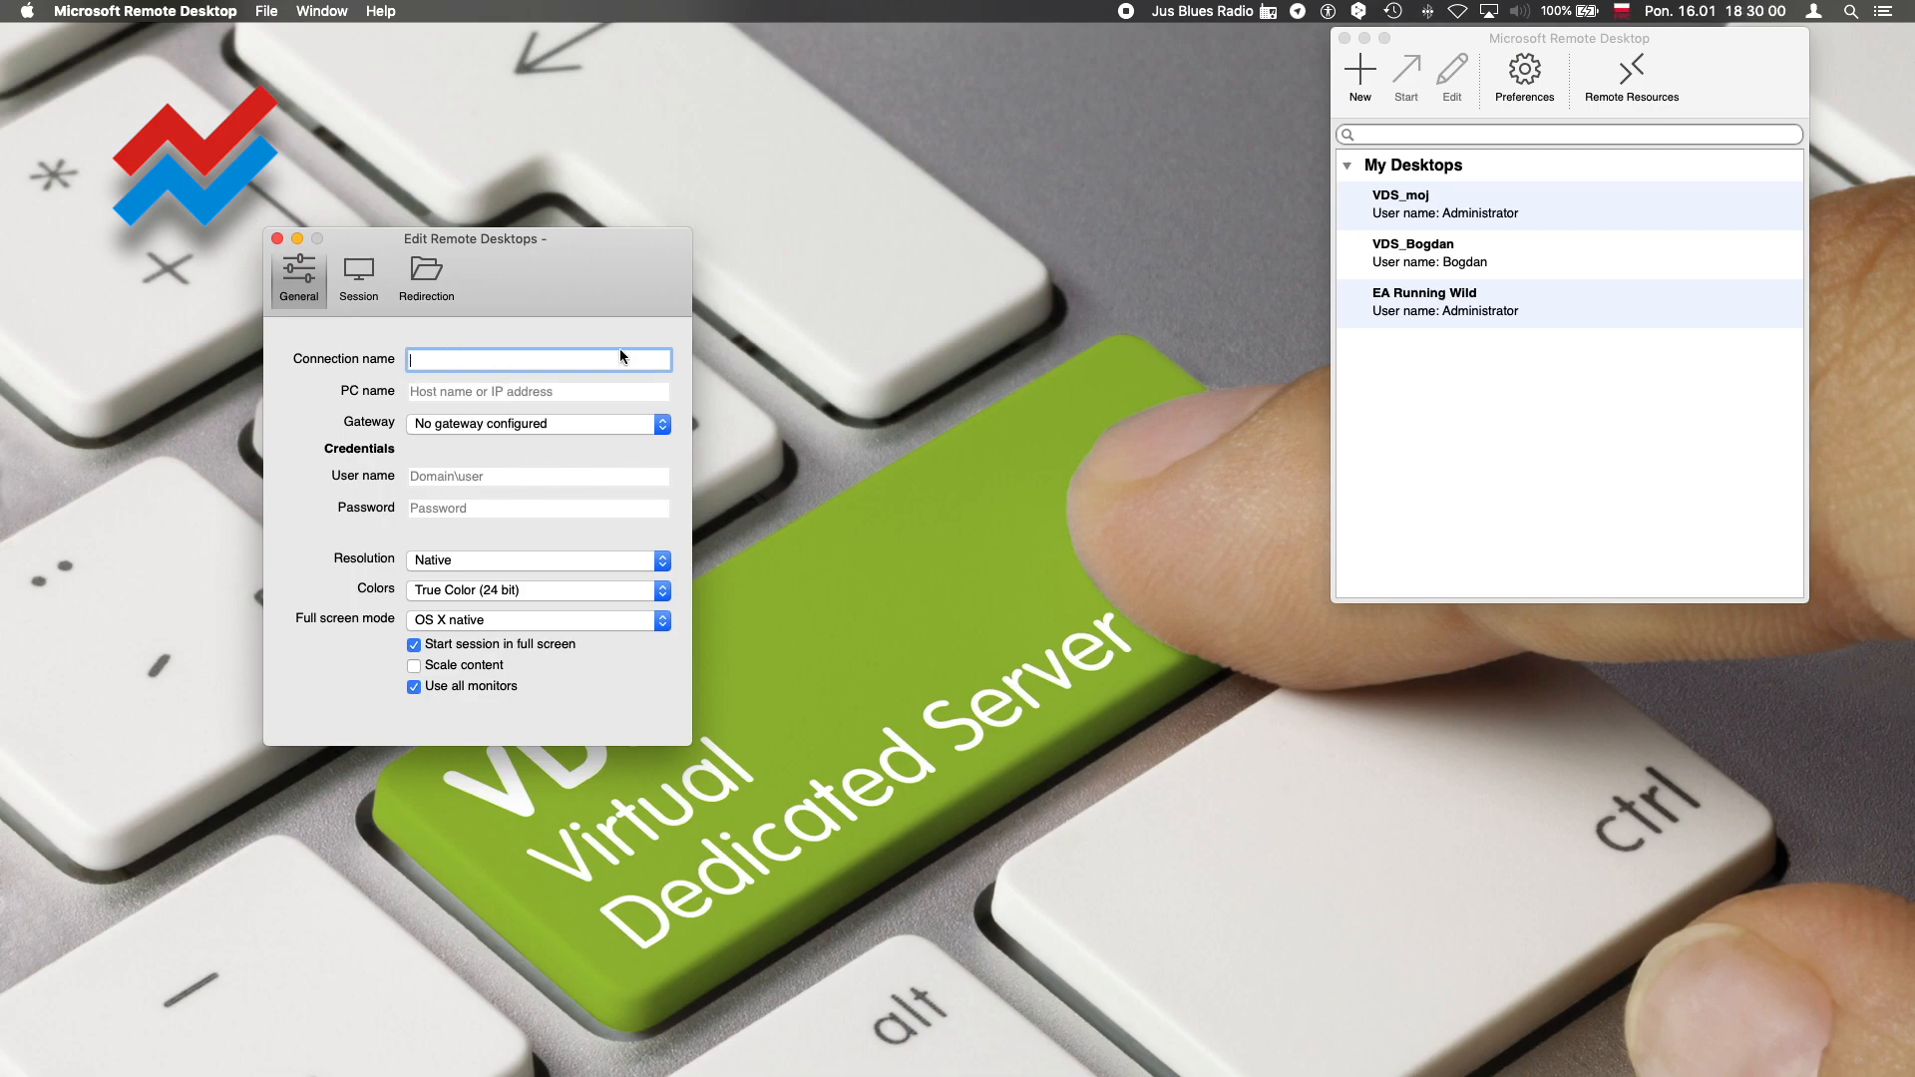
{"action": "left_click", "coordinate": [414, 393]}
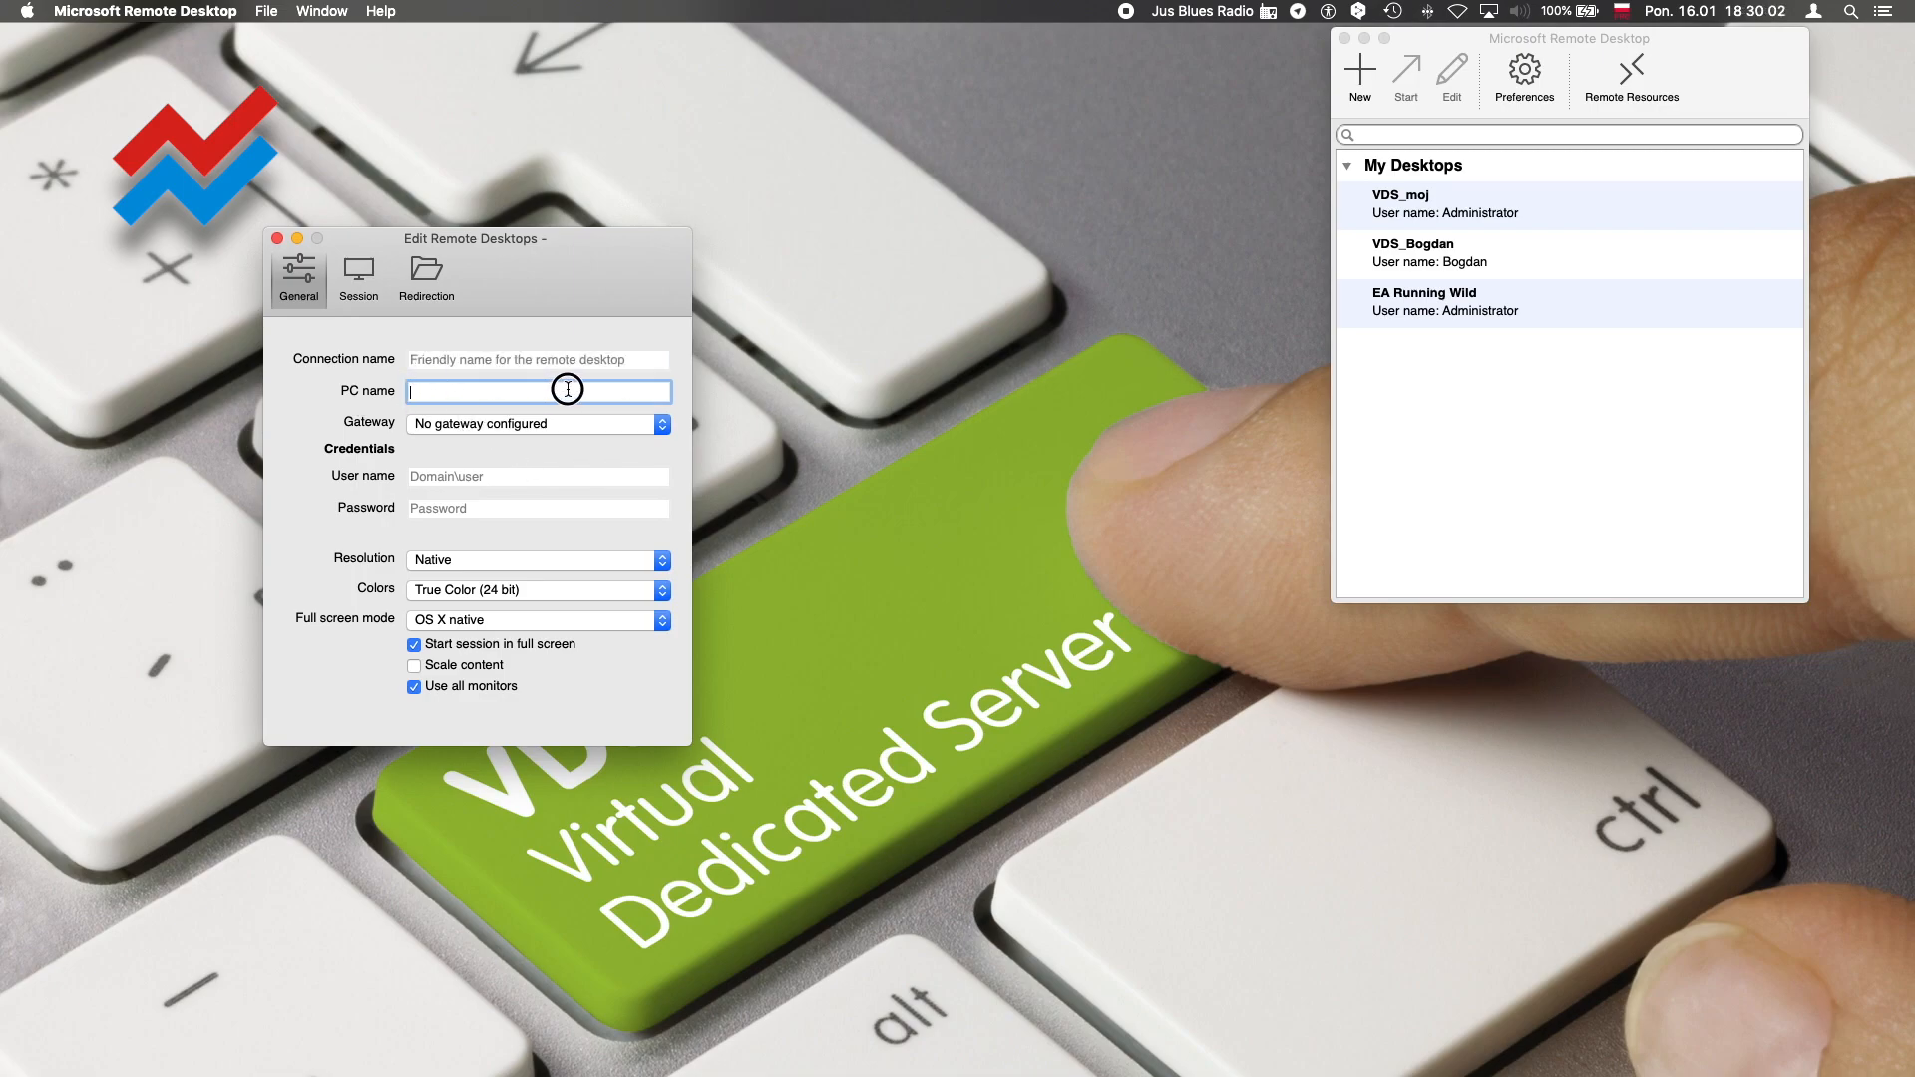
{"action": "left_click", "coordinate": [420, 479]}
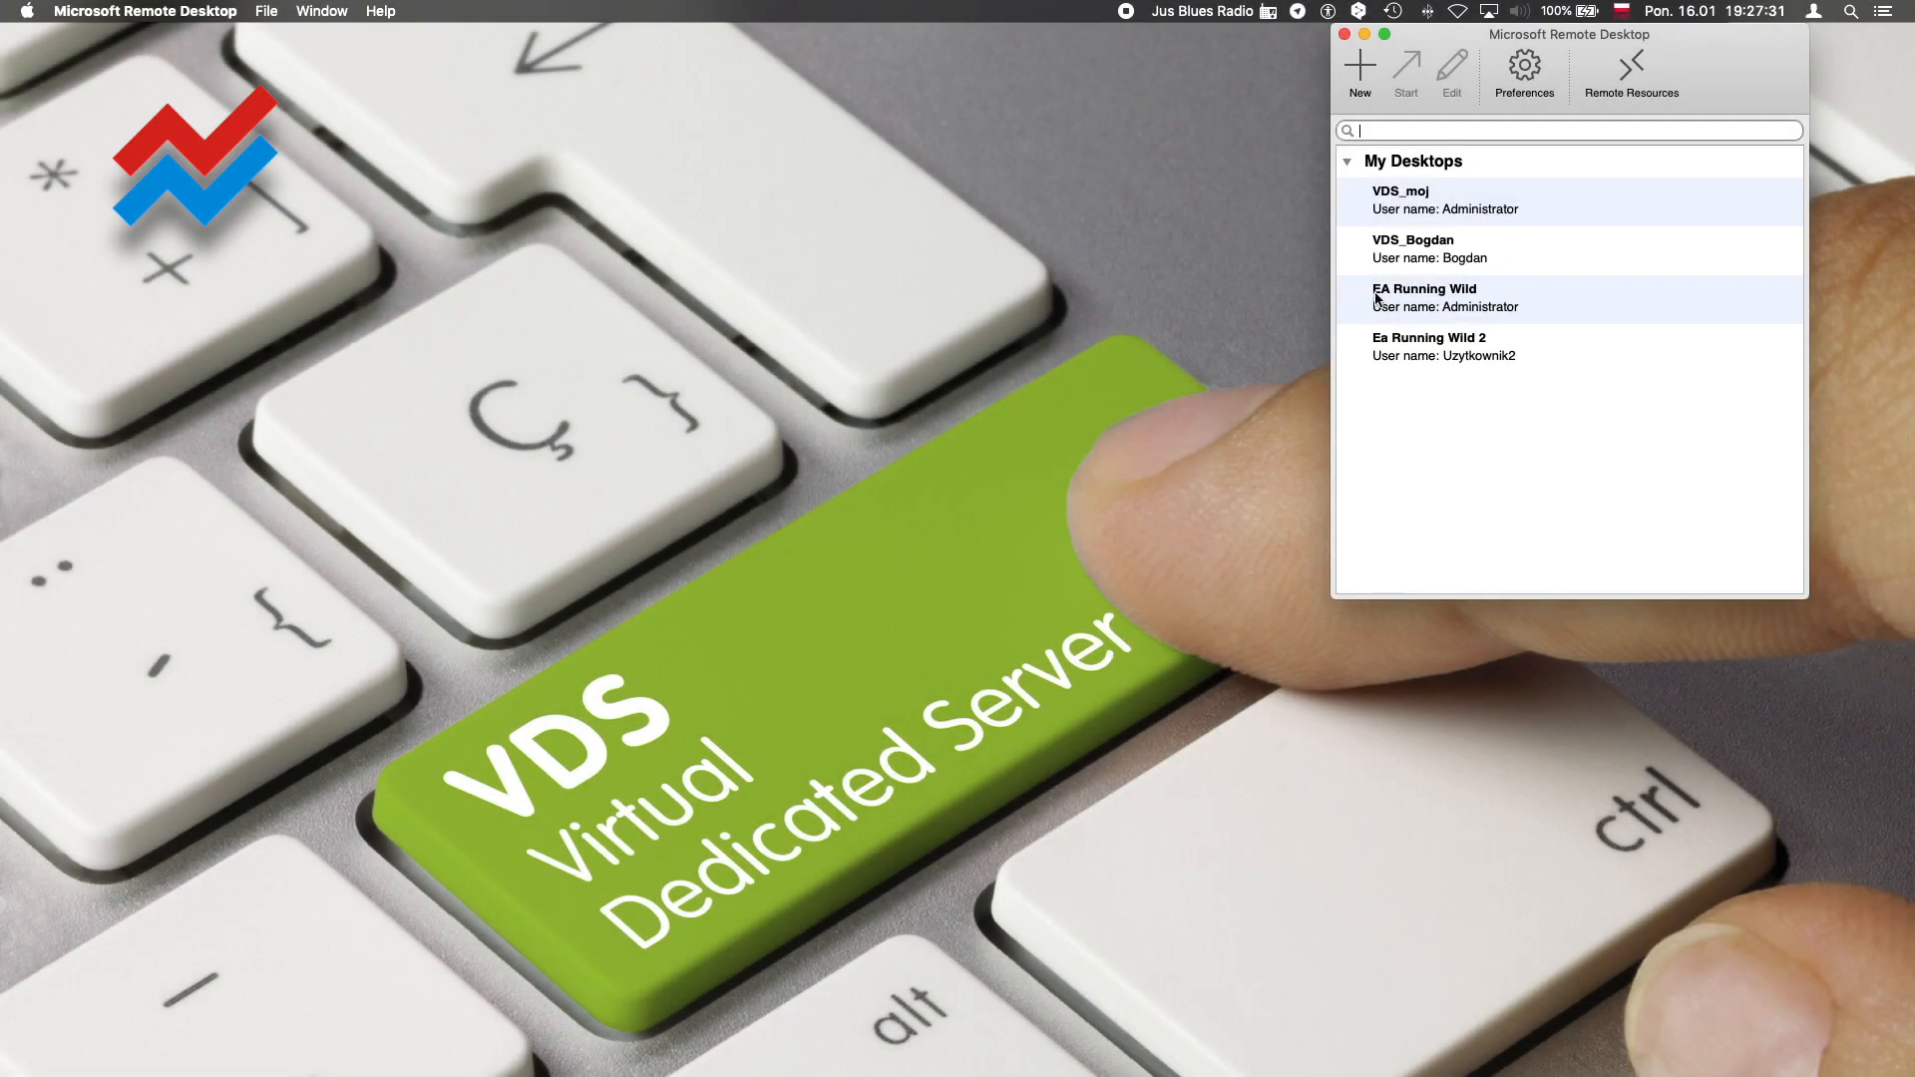
Start the Ea Running Wild 2 remote session for the Uzytkownik2 account
{"action": "left_click", "coordinate": [1383, 302]}
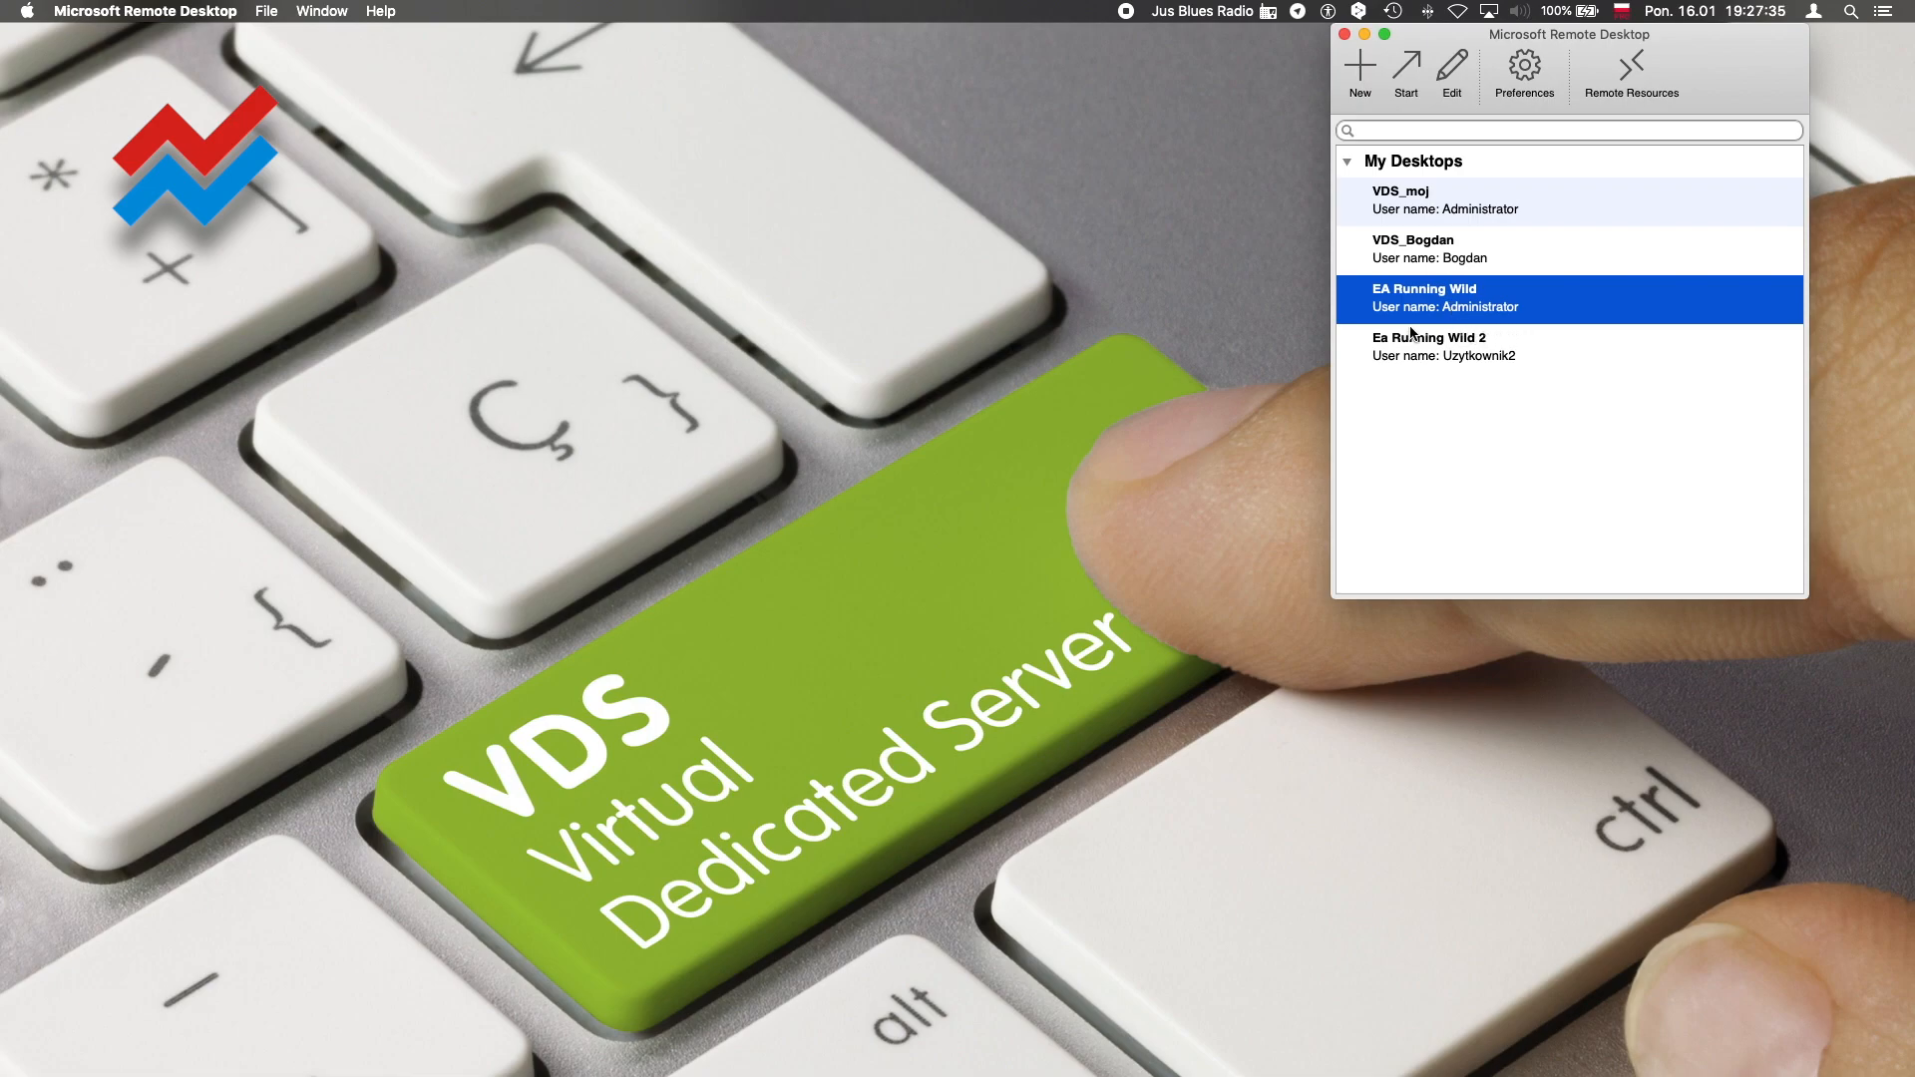
{"action": "left_click", "coordinate": [1484, 356]}
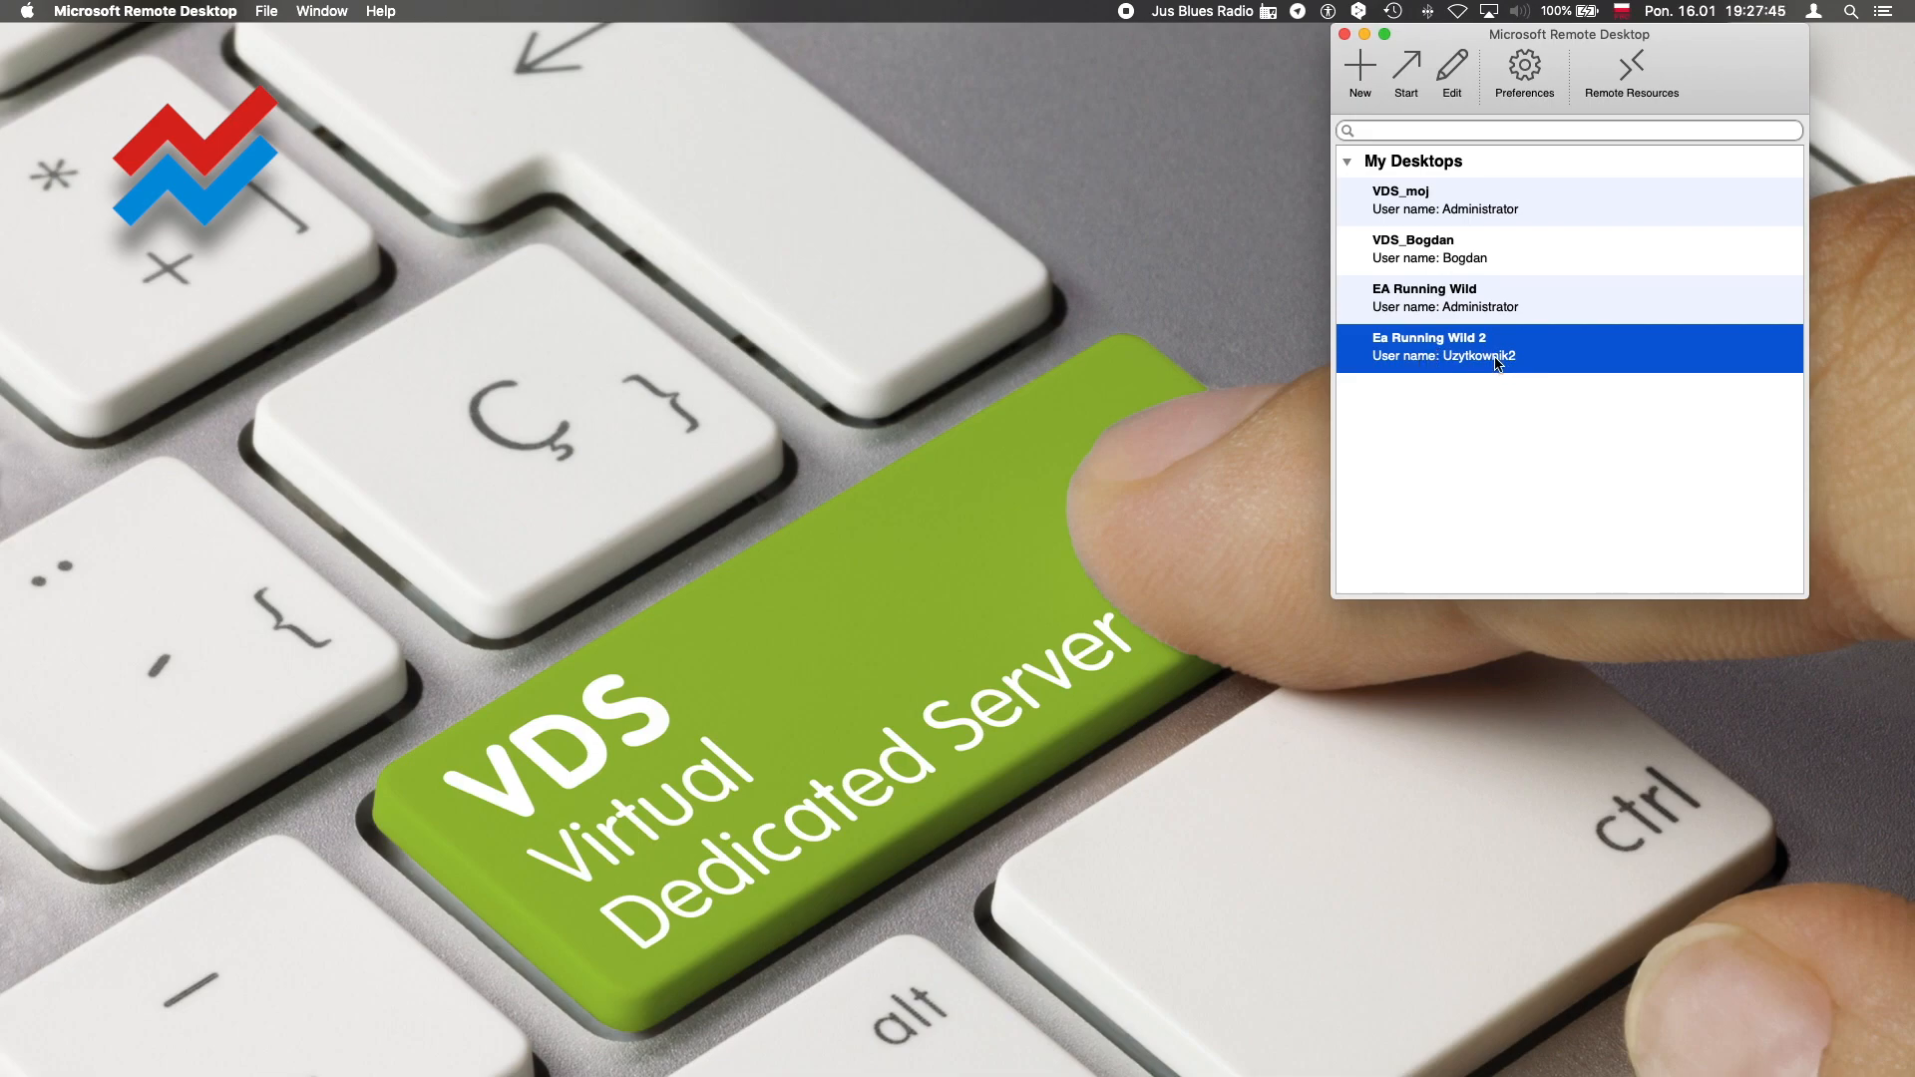
{"action": "double_click", "coordinate": [1418, 355]}
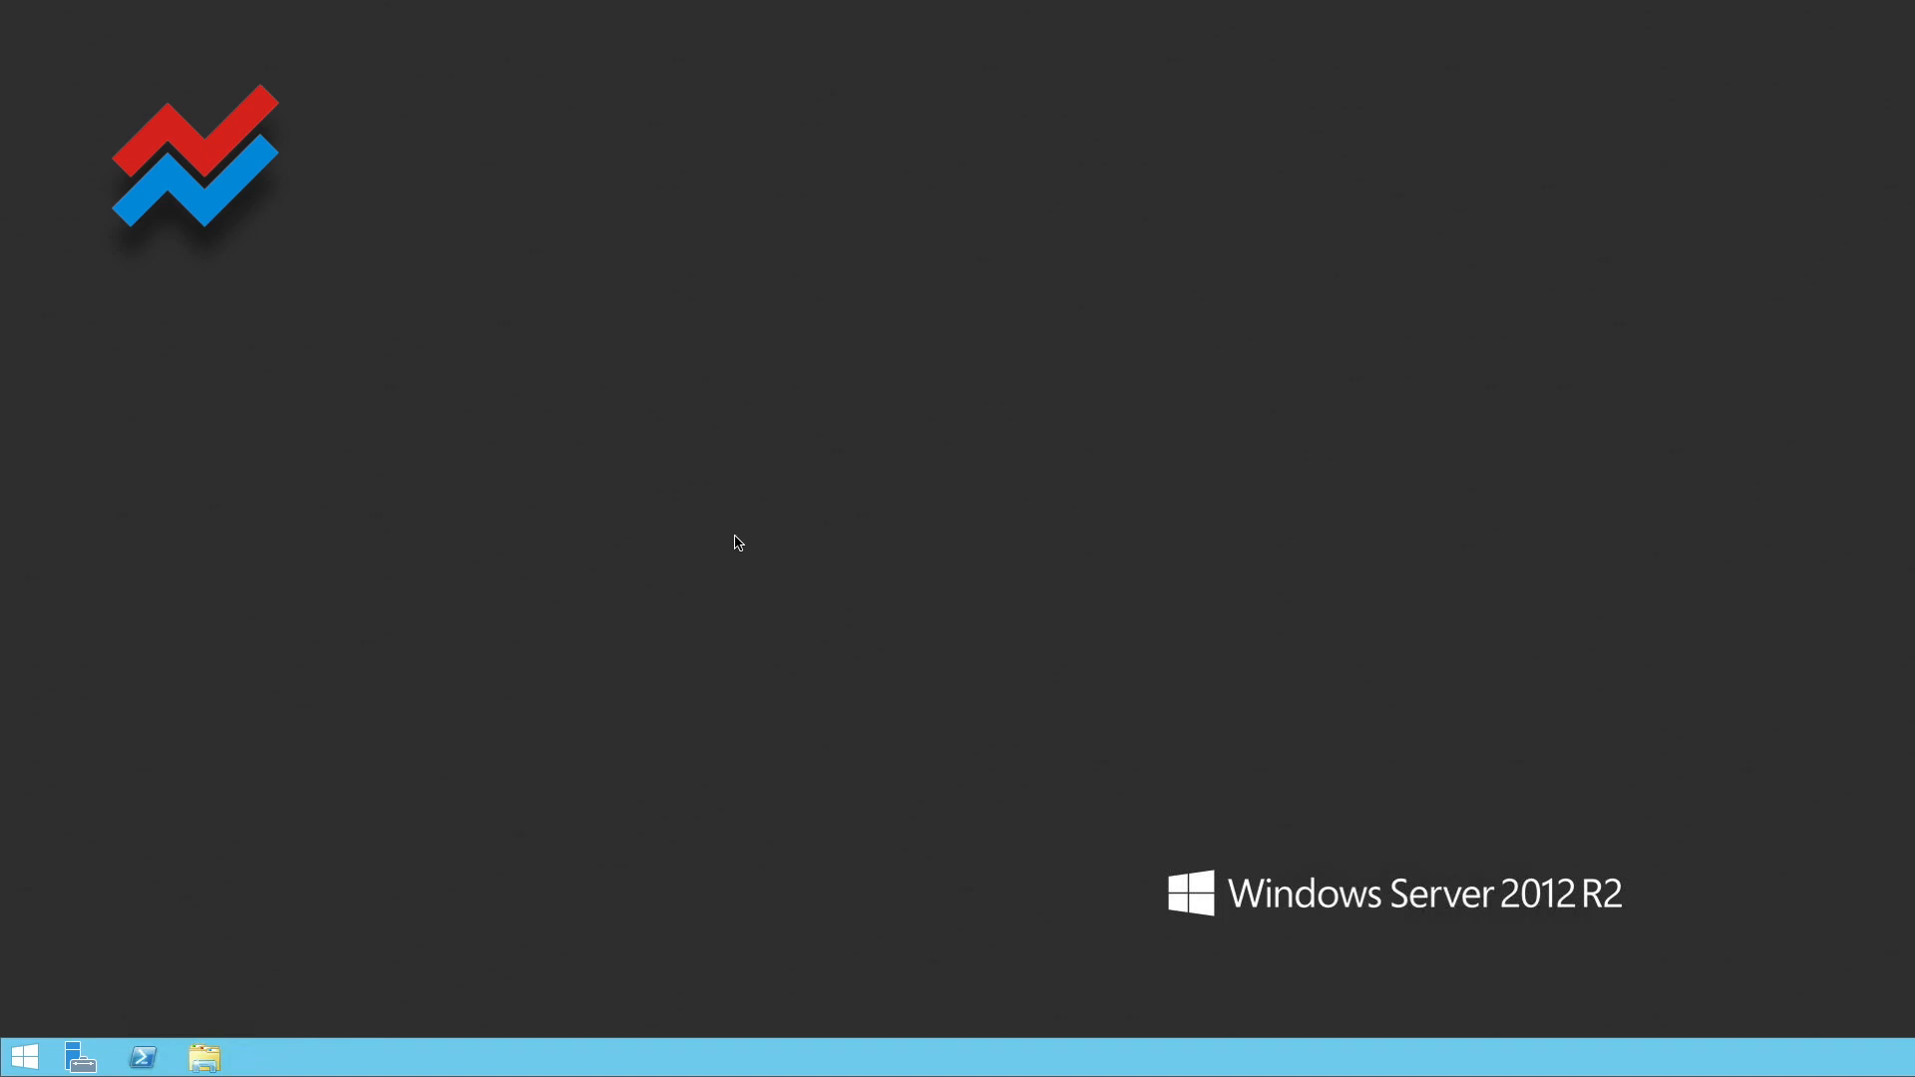
Open the server's Control Panel in this session and go to the User Accounts page for the signed-in account
{"action": "right_click", "coordinate": [30, 1069]}
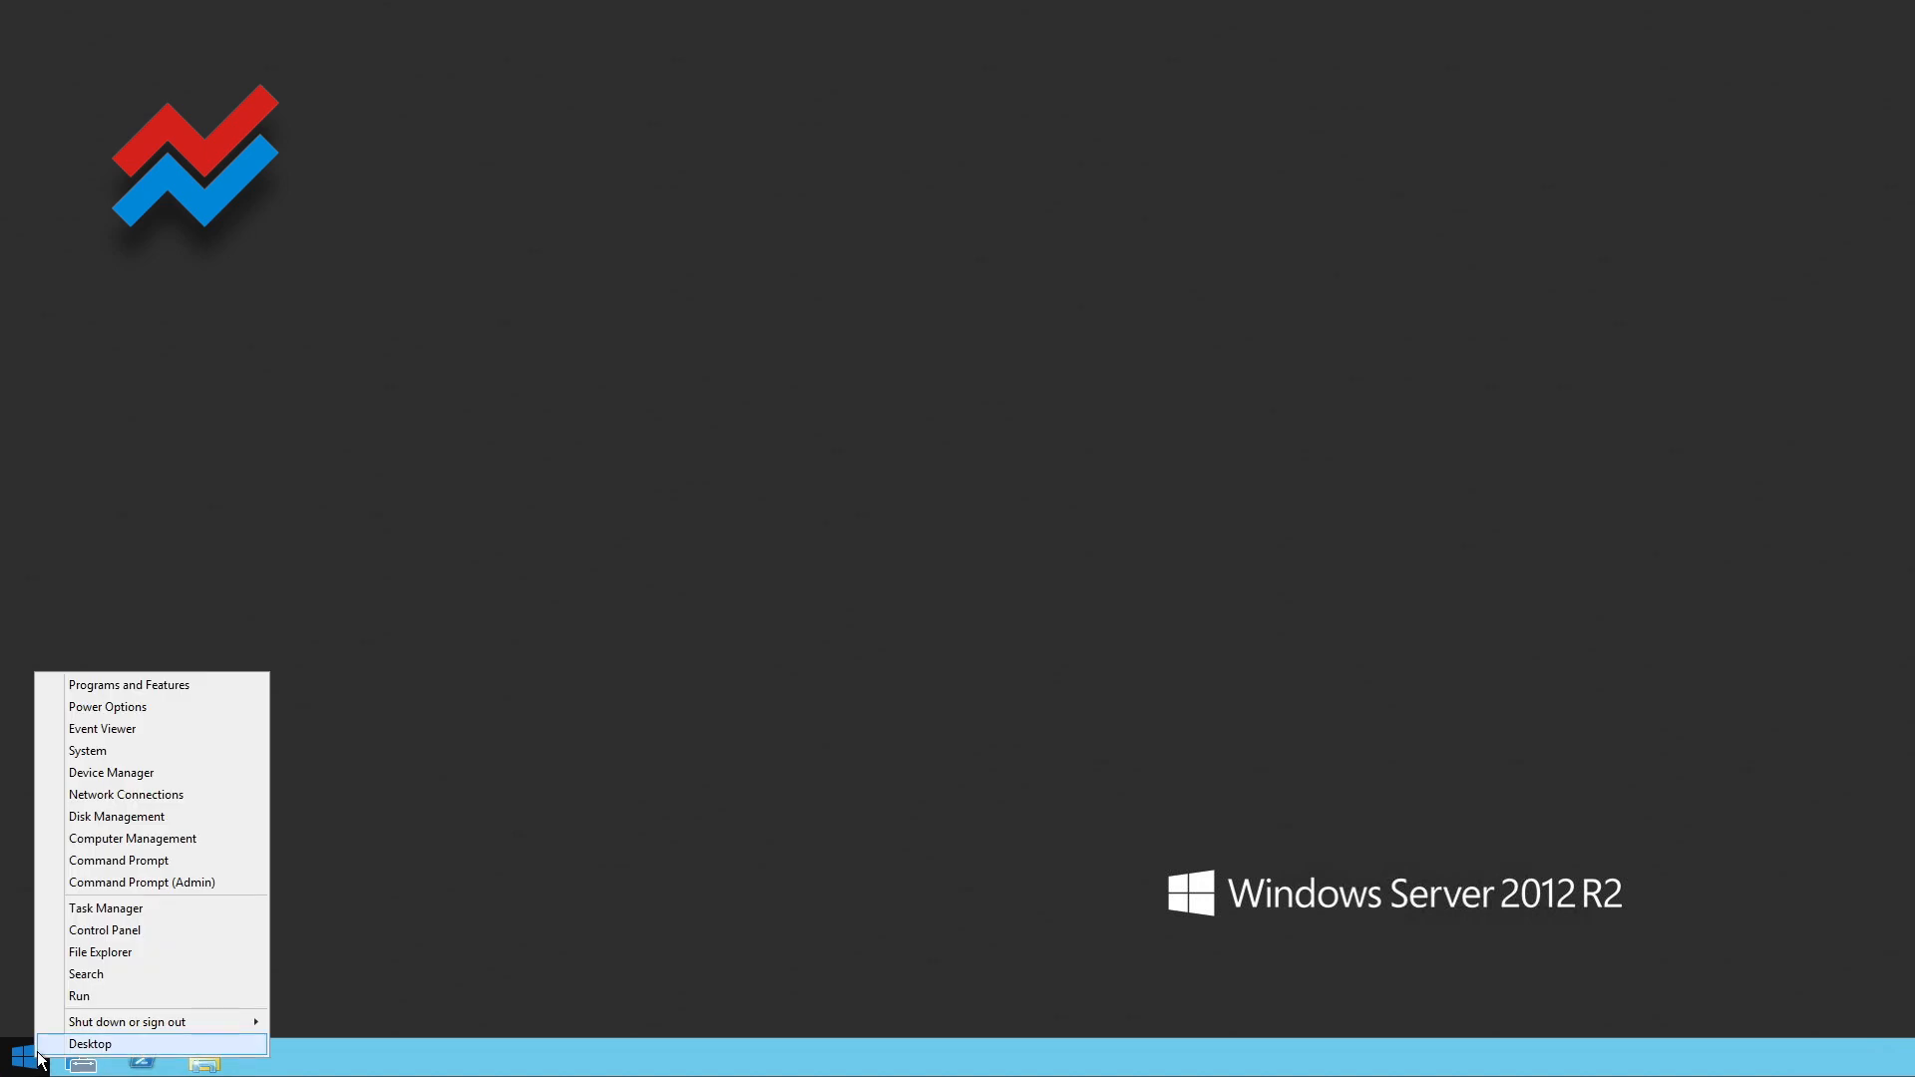
{"action": "left_click", "coordinate": [118, 932]}
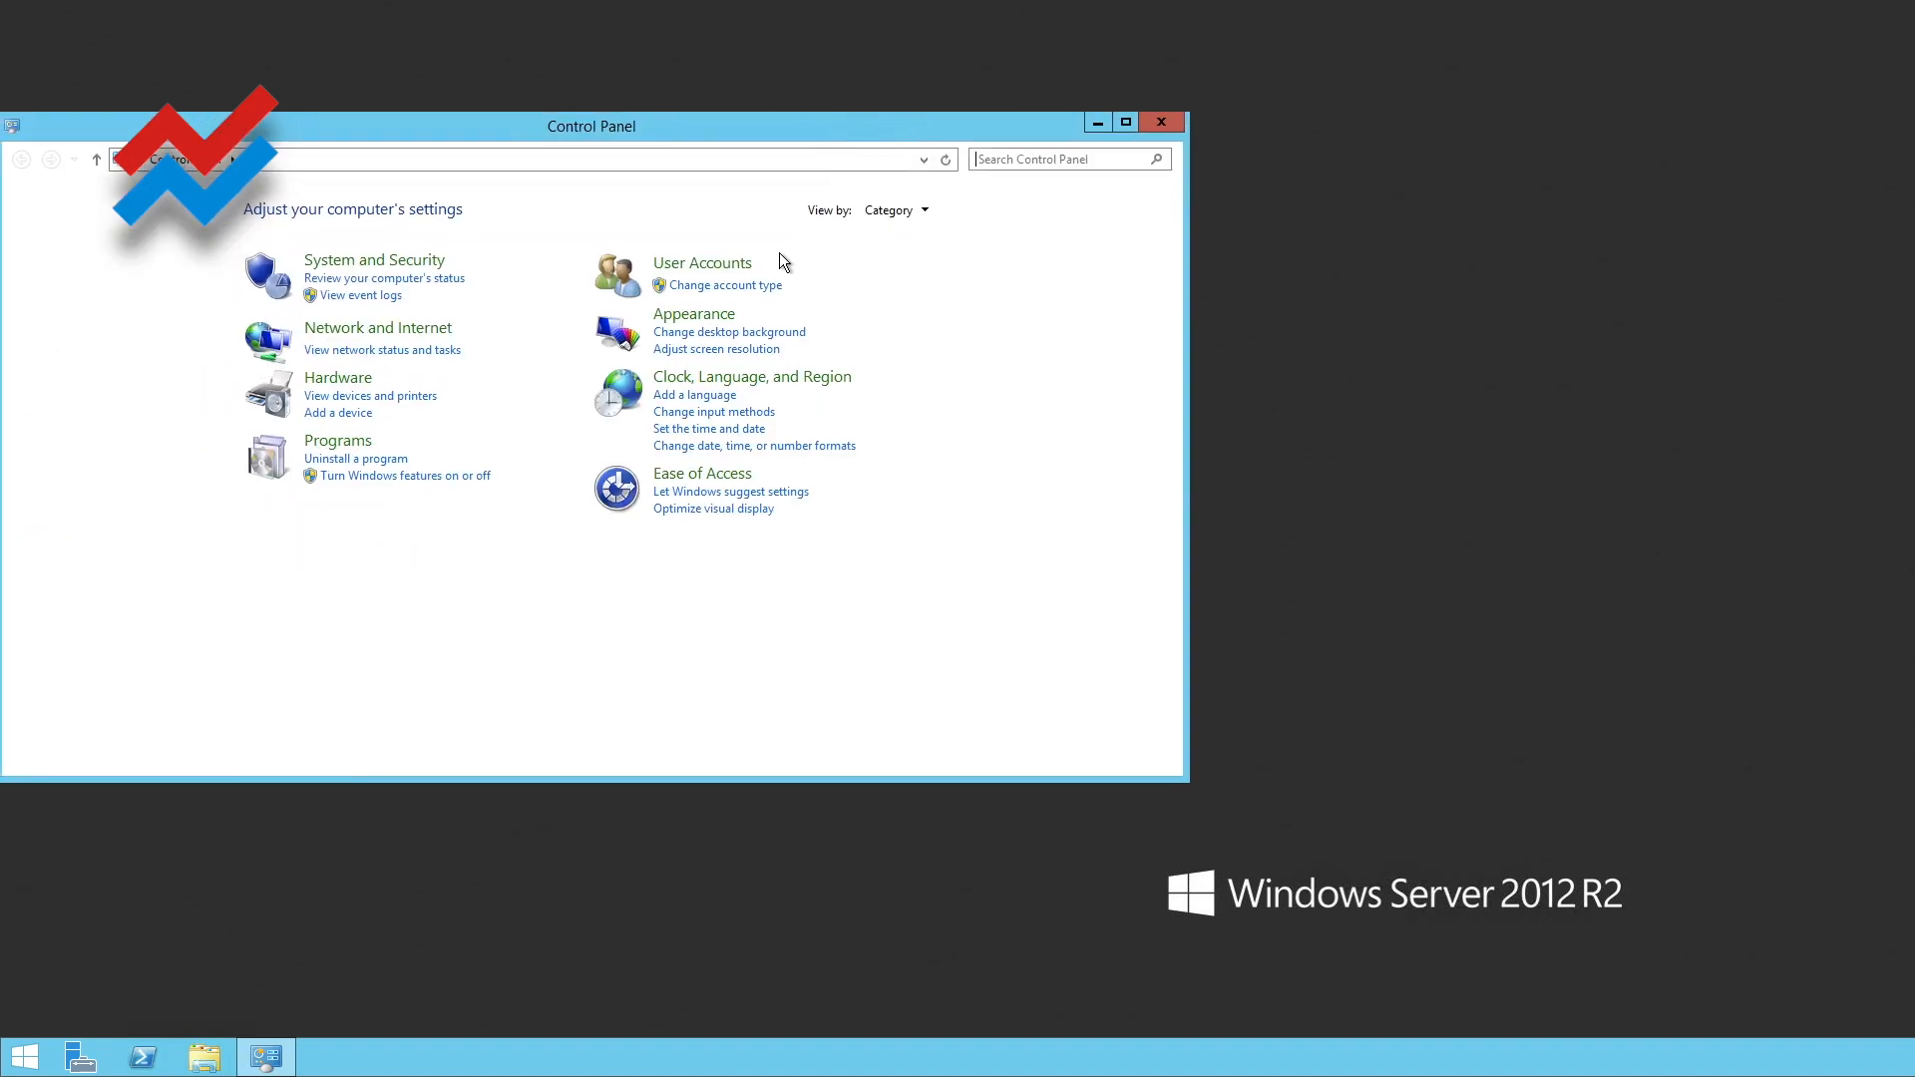
{"action": "left_click", "coordinate": [742, 257]}
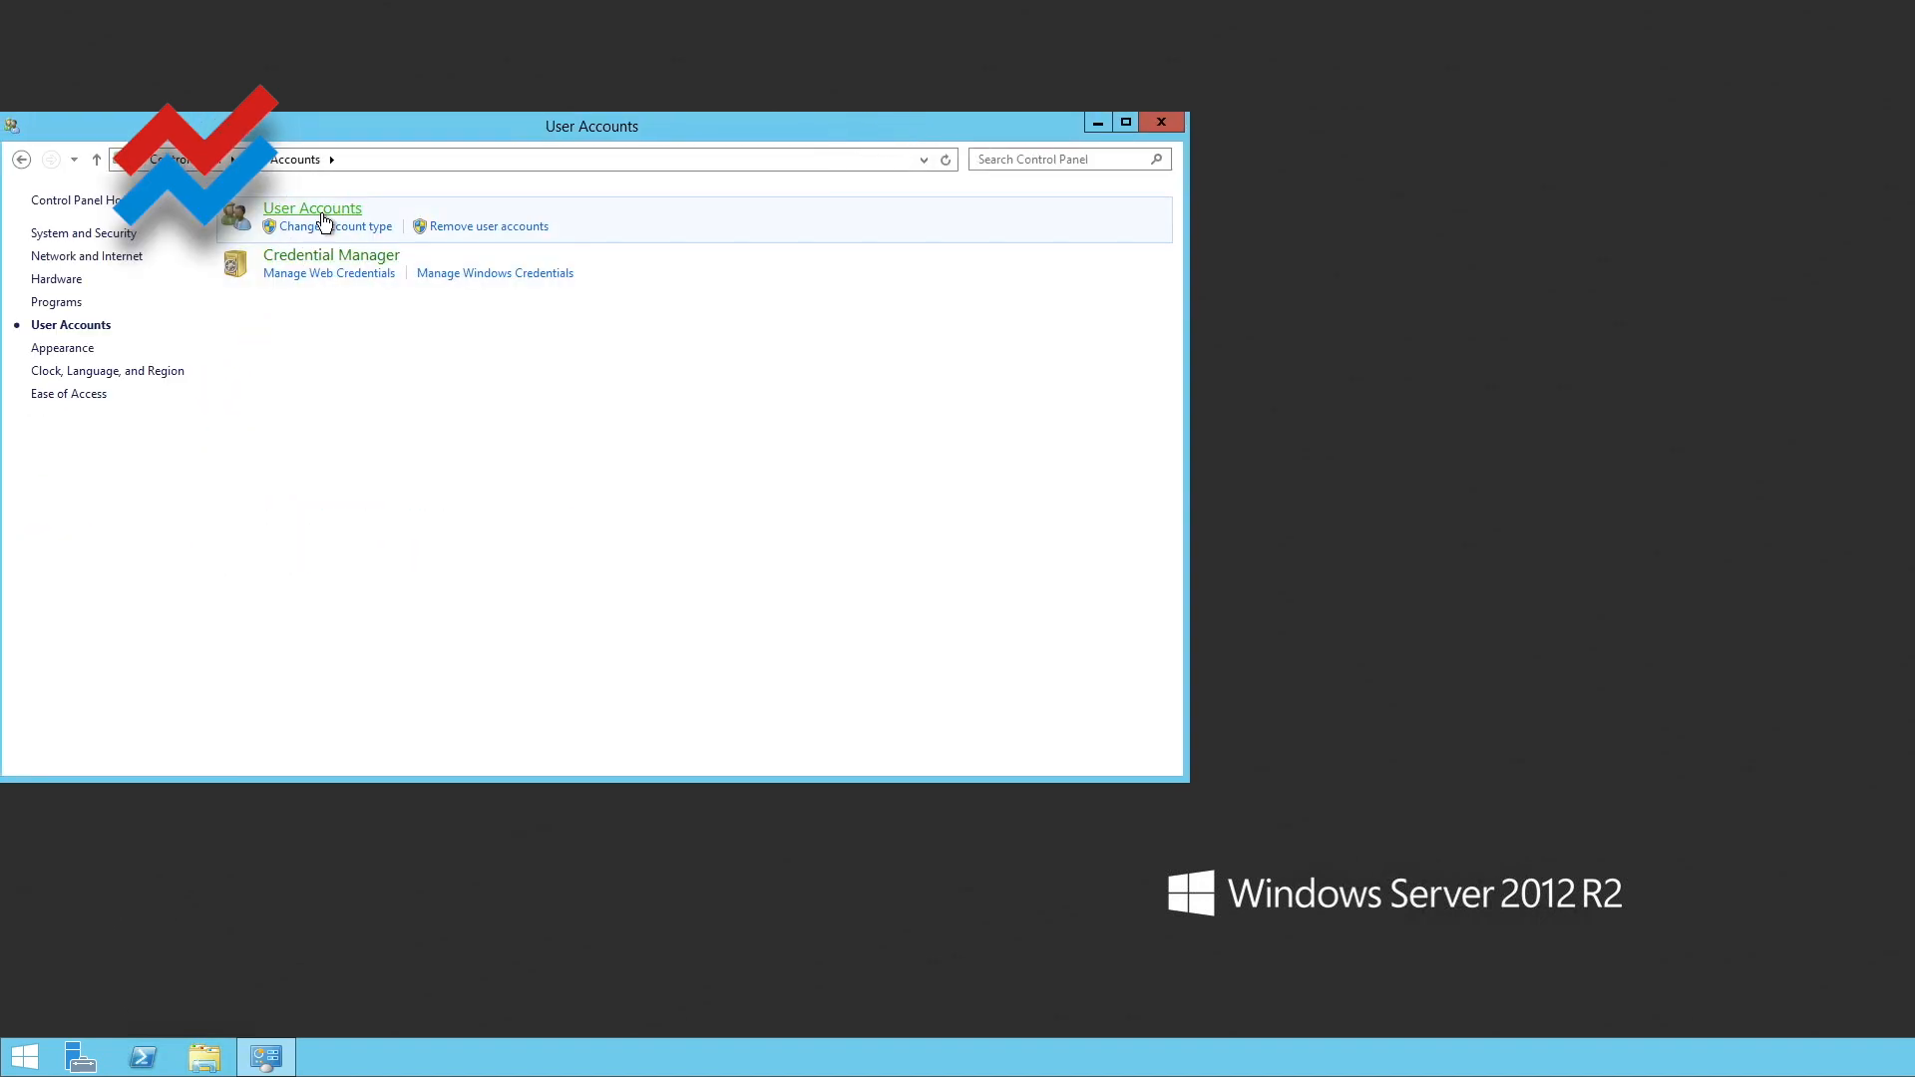
{"action": "left_click", "coordinate": [321, 211]}
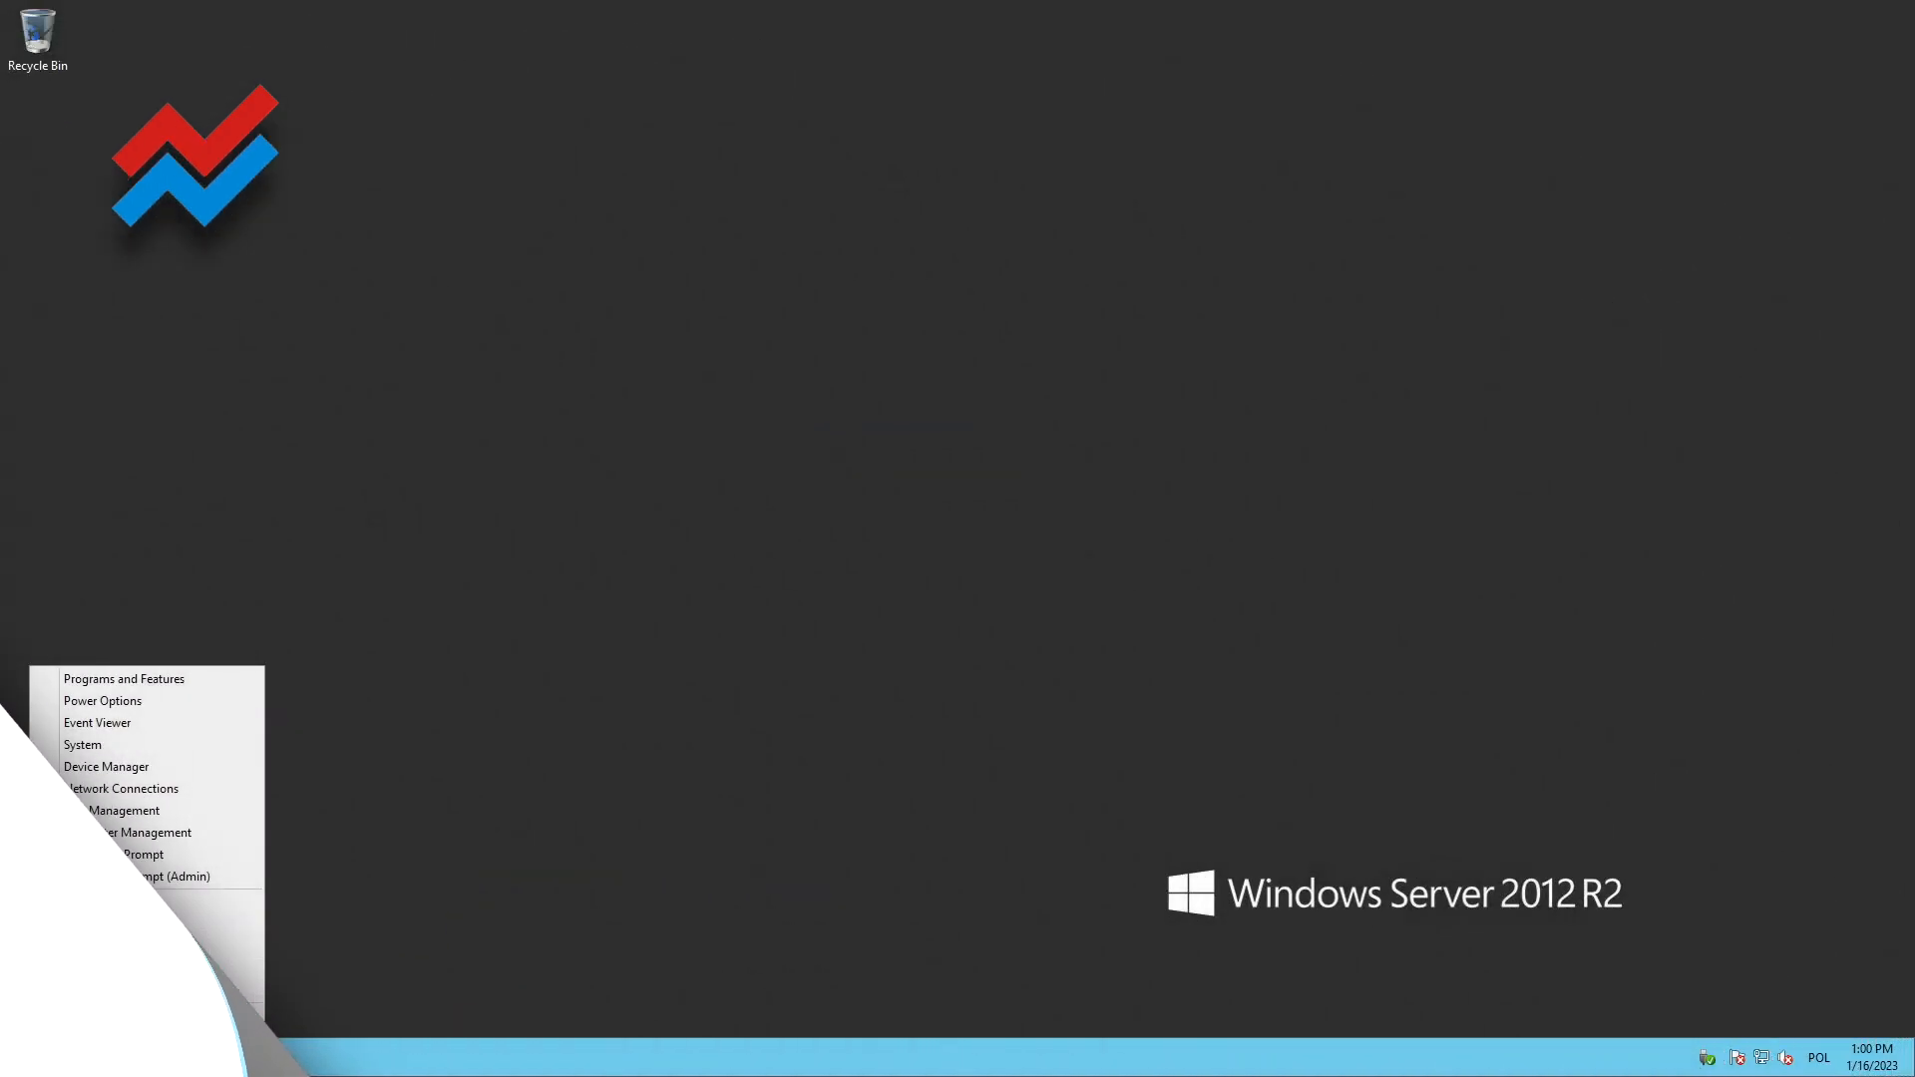
Set User Account Control to Never notify in the Control Panel's System and Security settings
{"action": "left_click", "coordinate": [118, 925]}
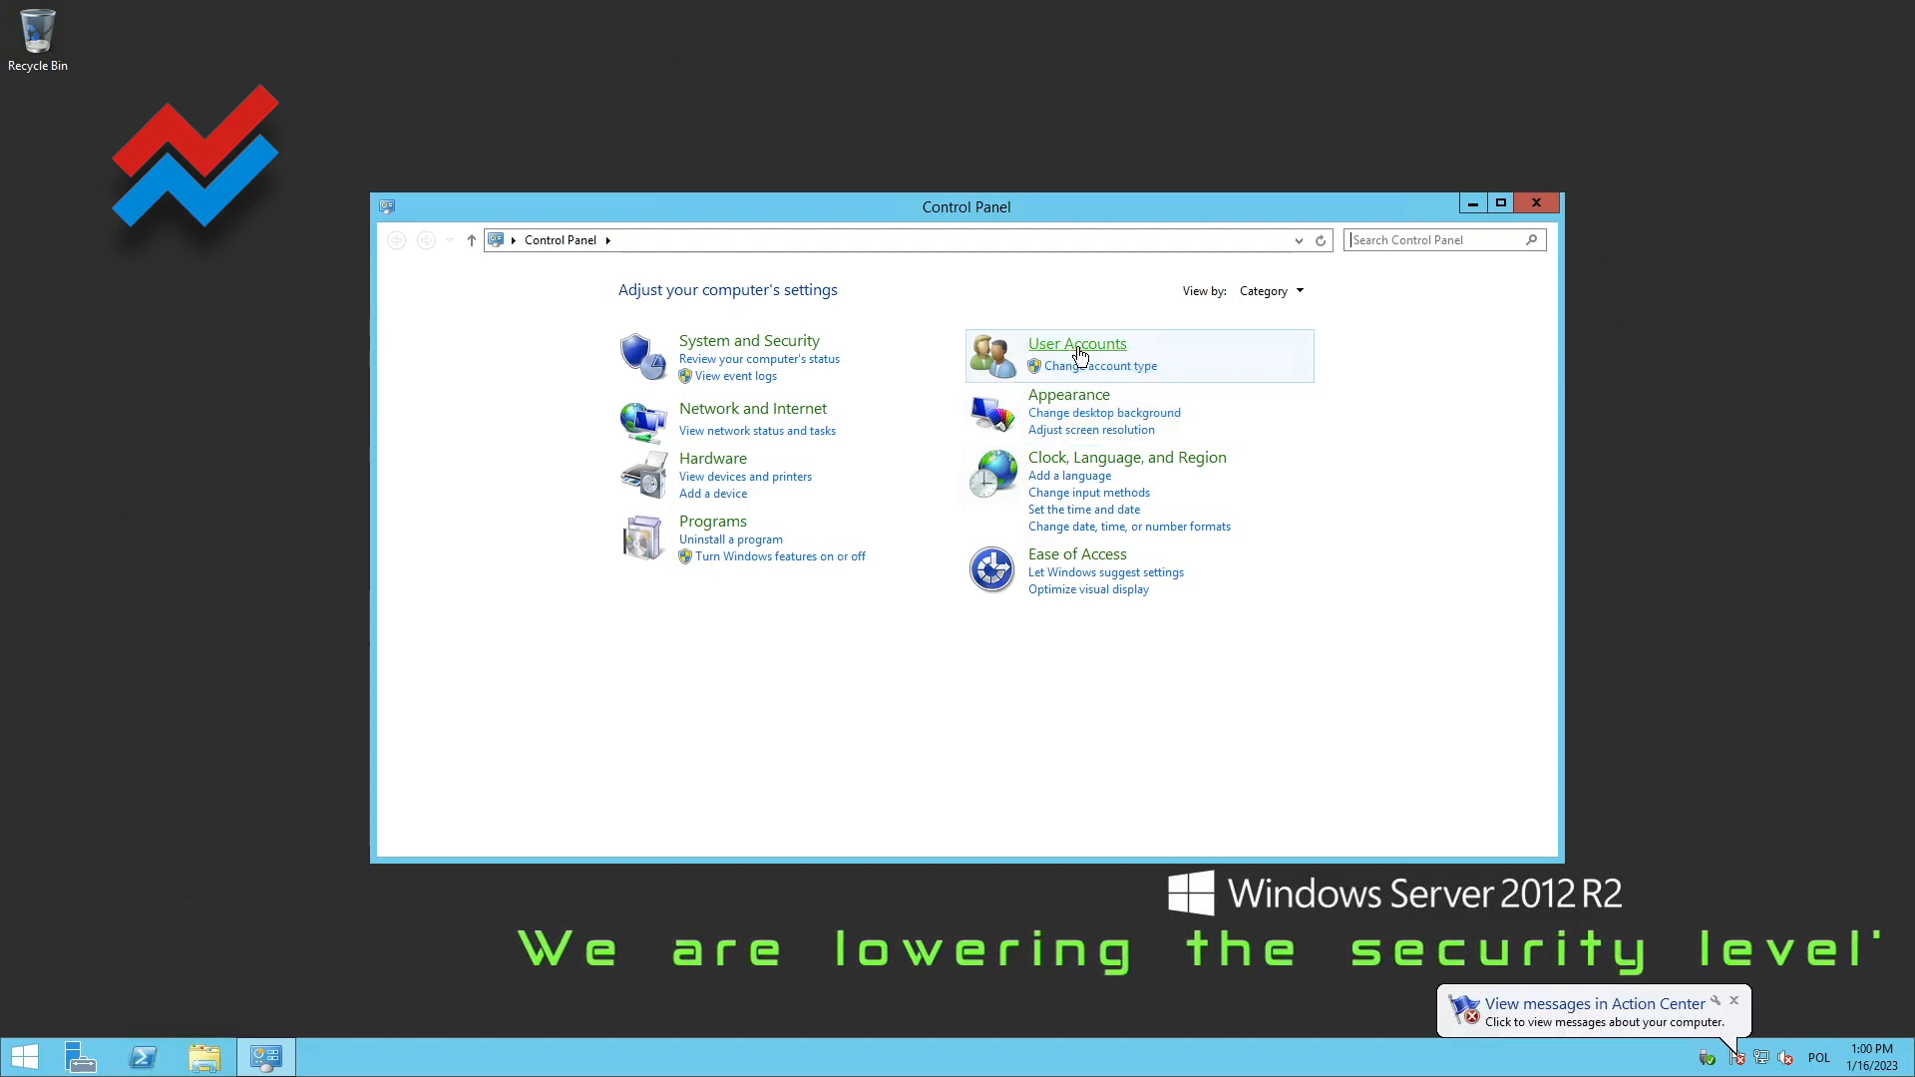
{"action": "left_click", "coordinate": [759, 350]}
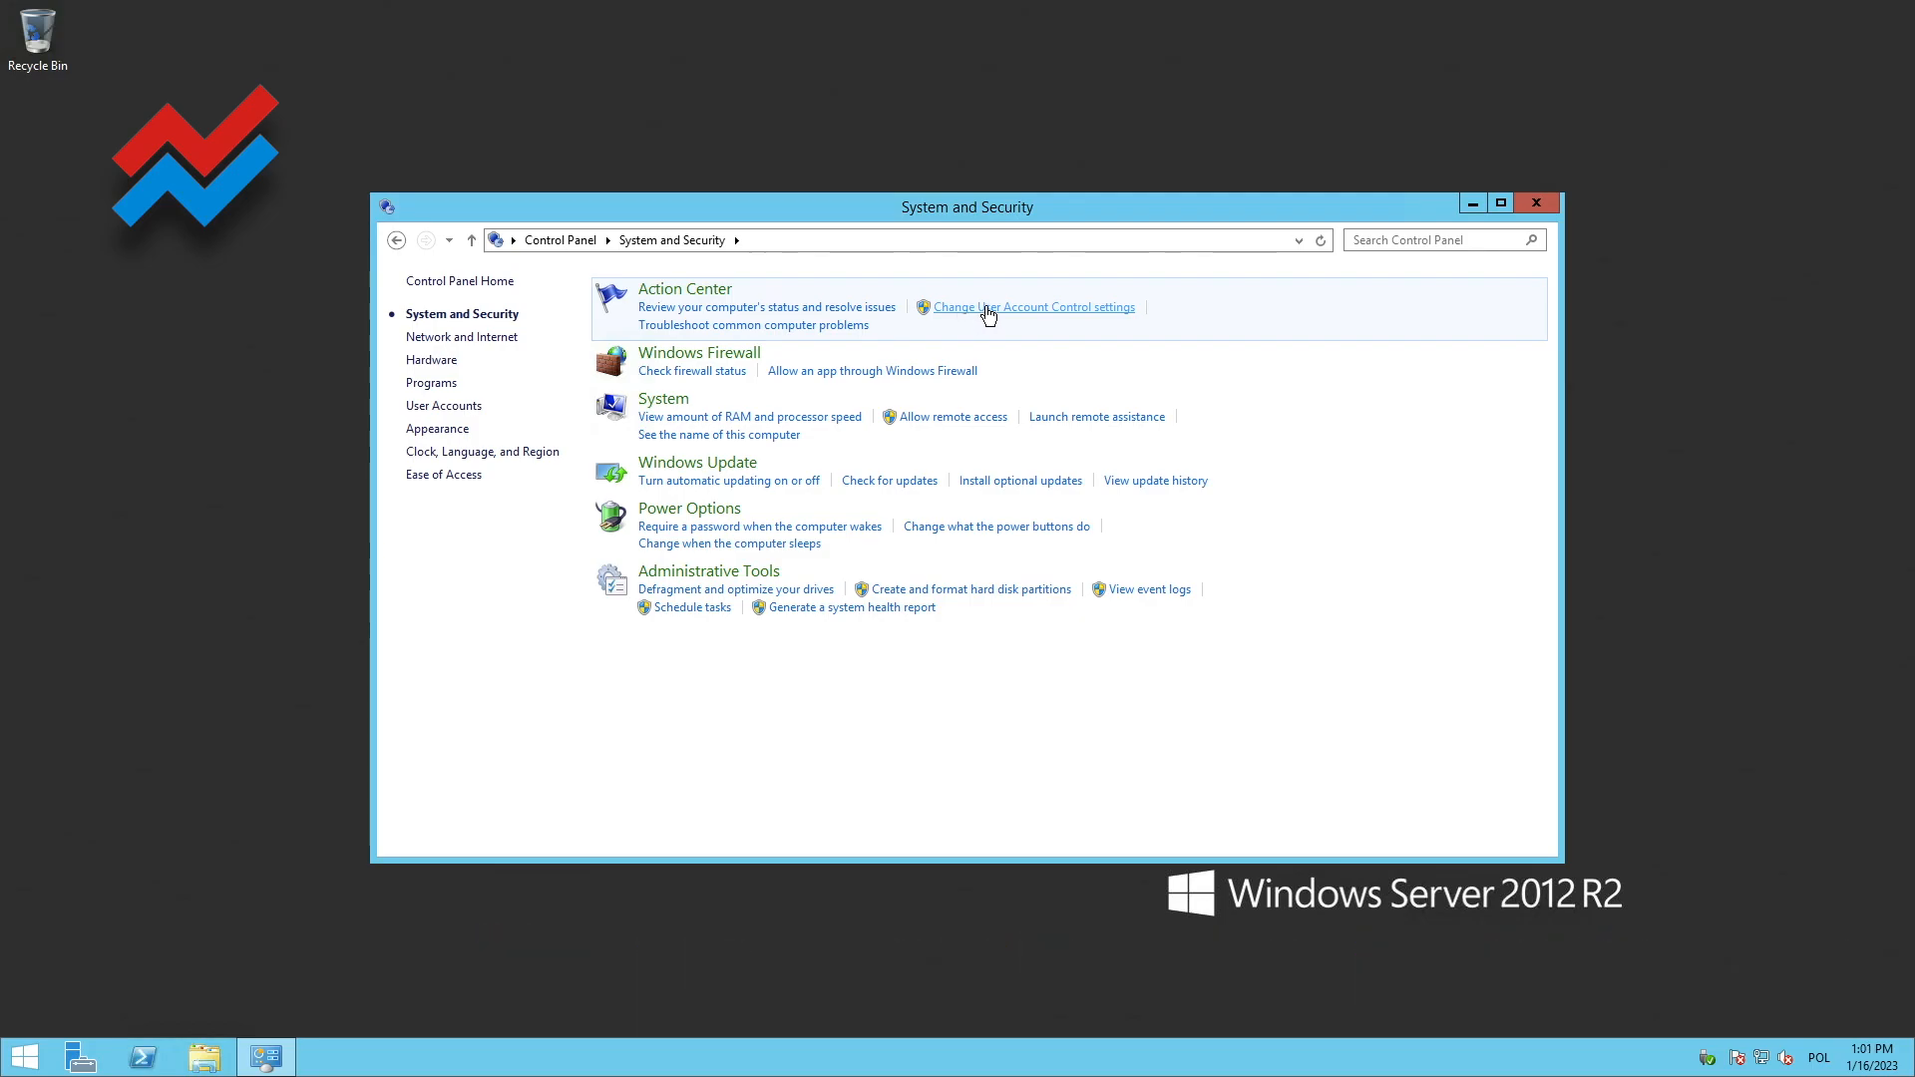
{"action": "left_click", "coordinate": [987, 309]}
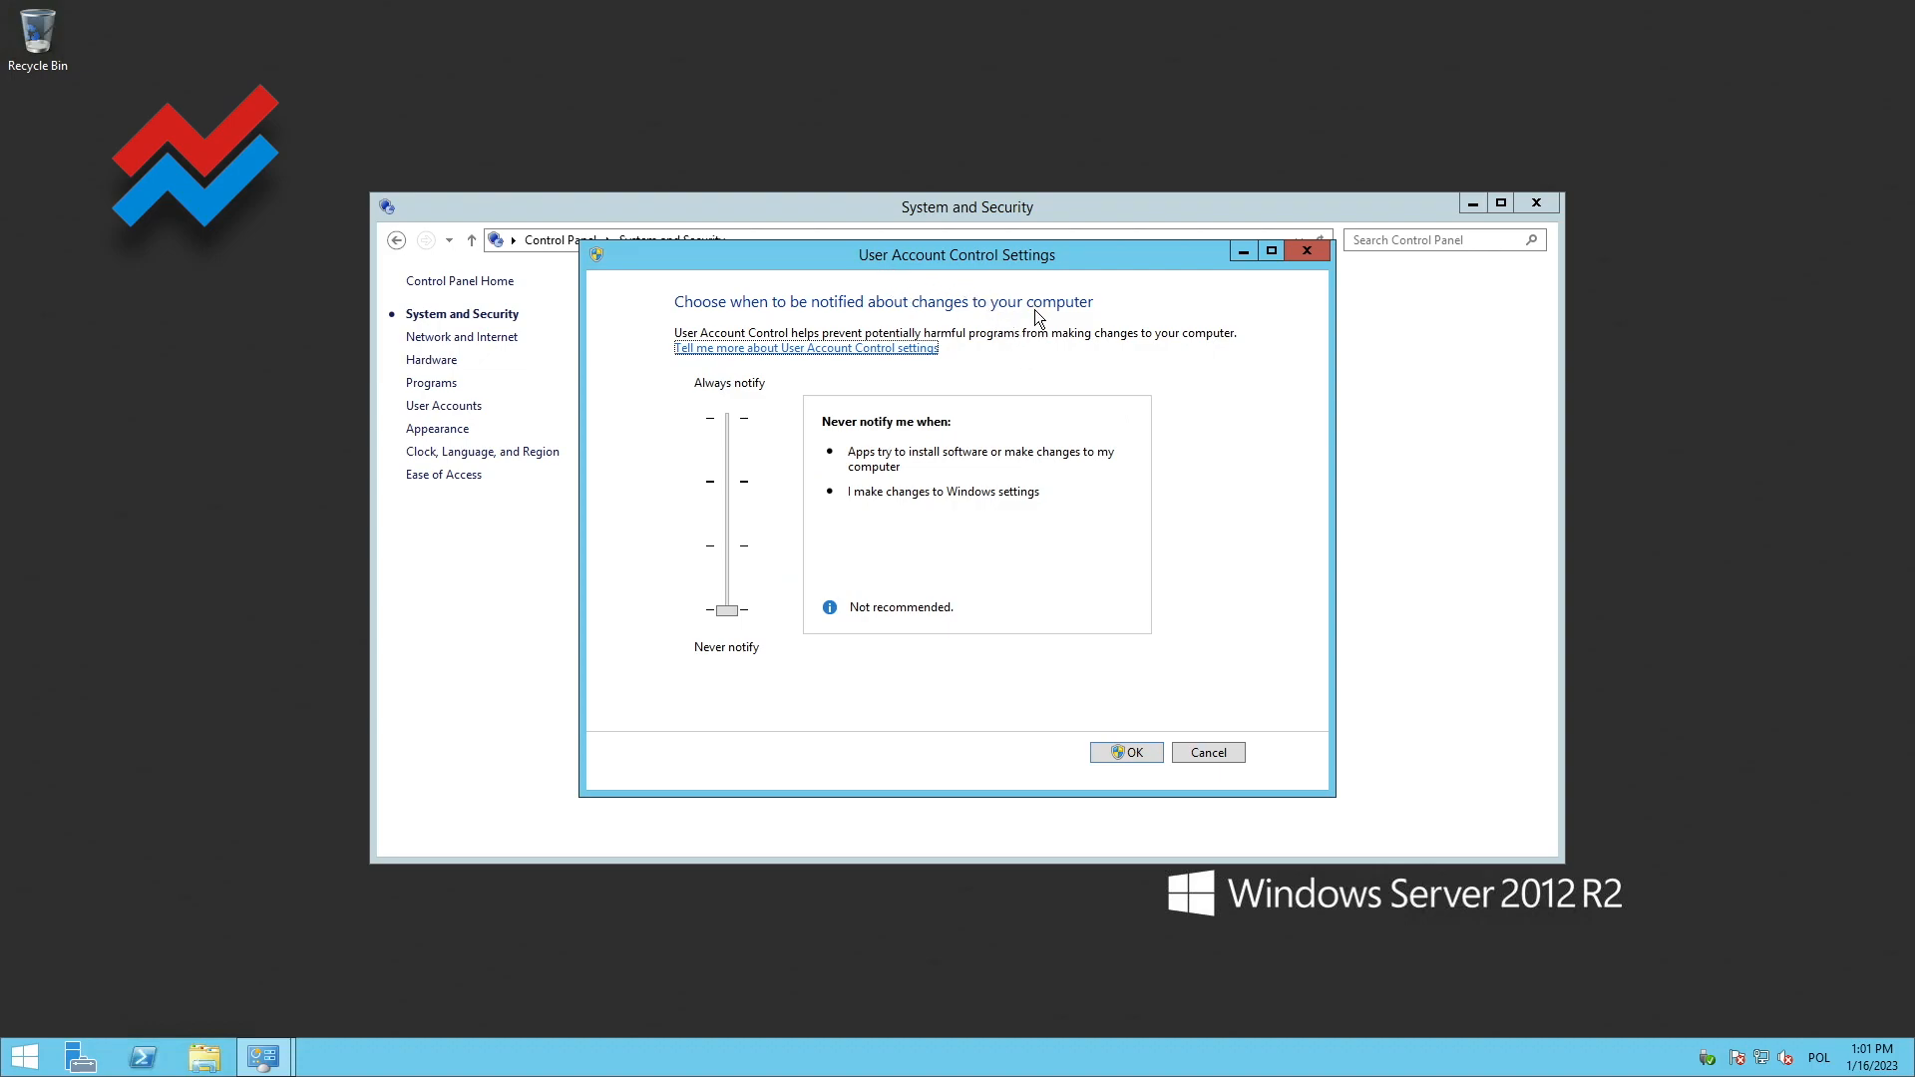
{"action": "left_click", "coordinate": [735, 481]}
{"action": "left_click", "coordinate": [721, 599]}
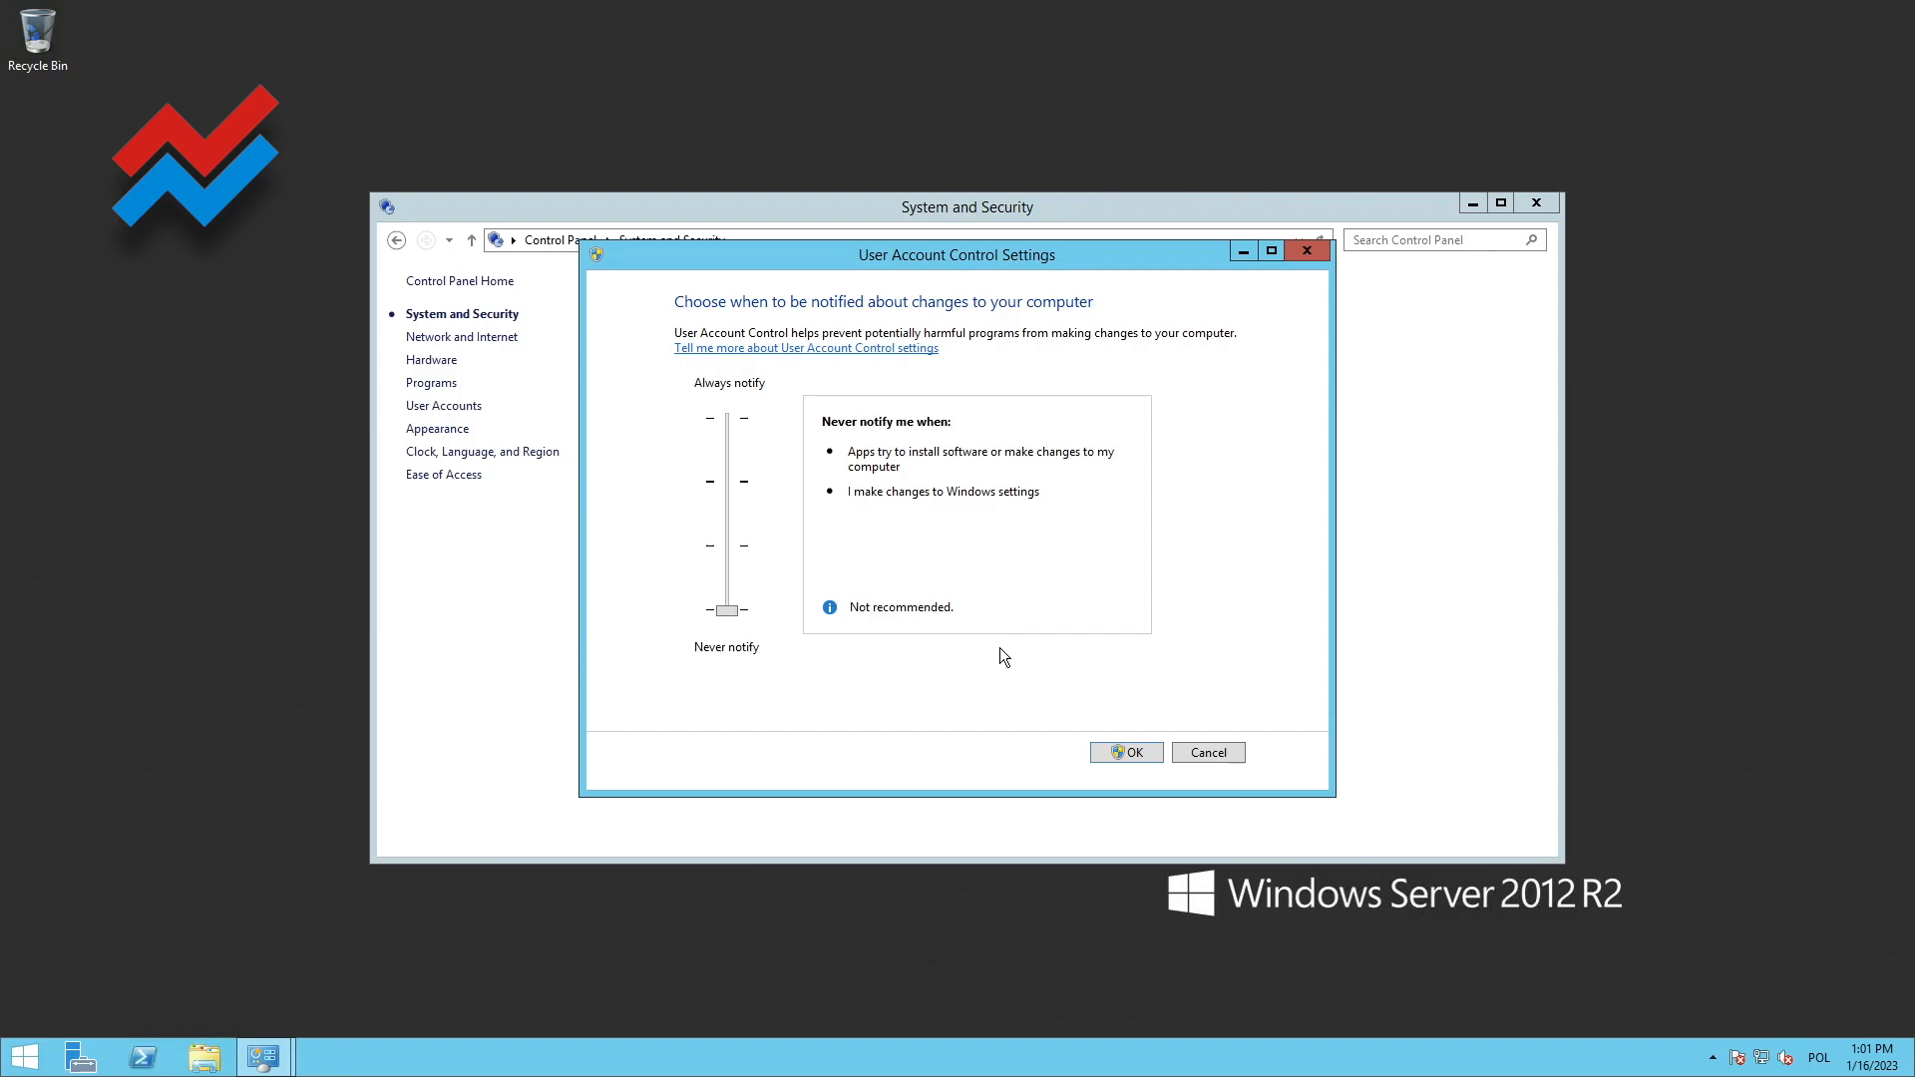
{"action": "left_click", "coordinate": [1139, 756]}
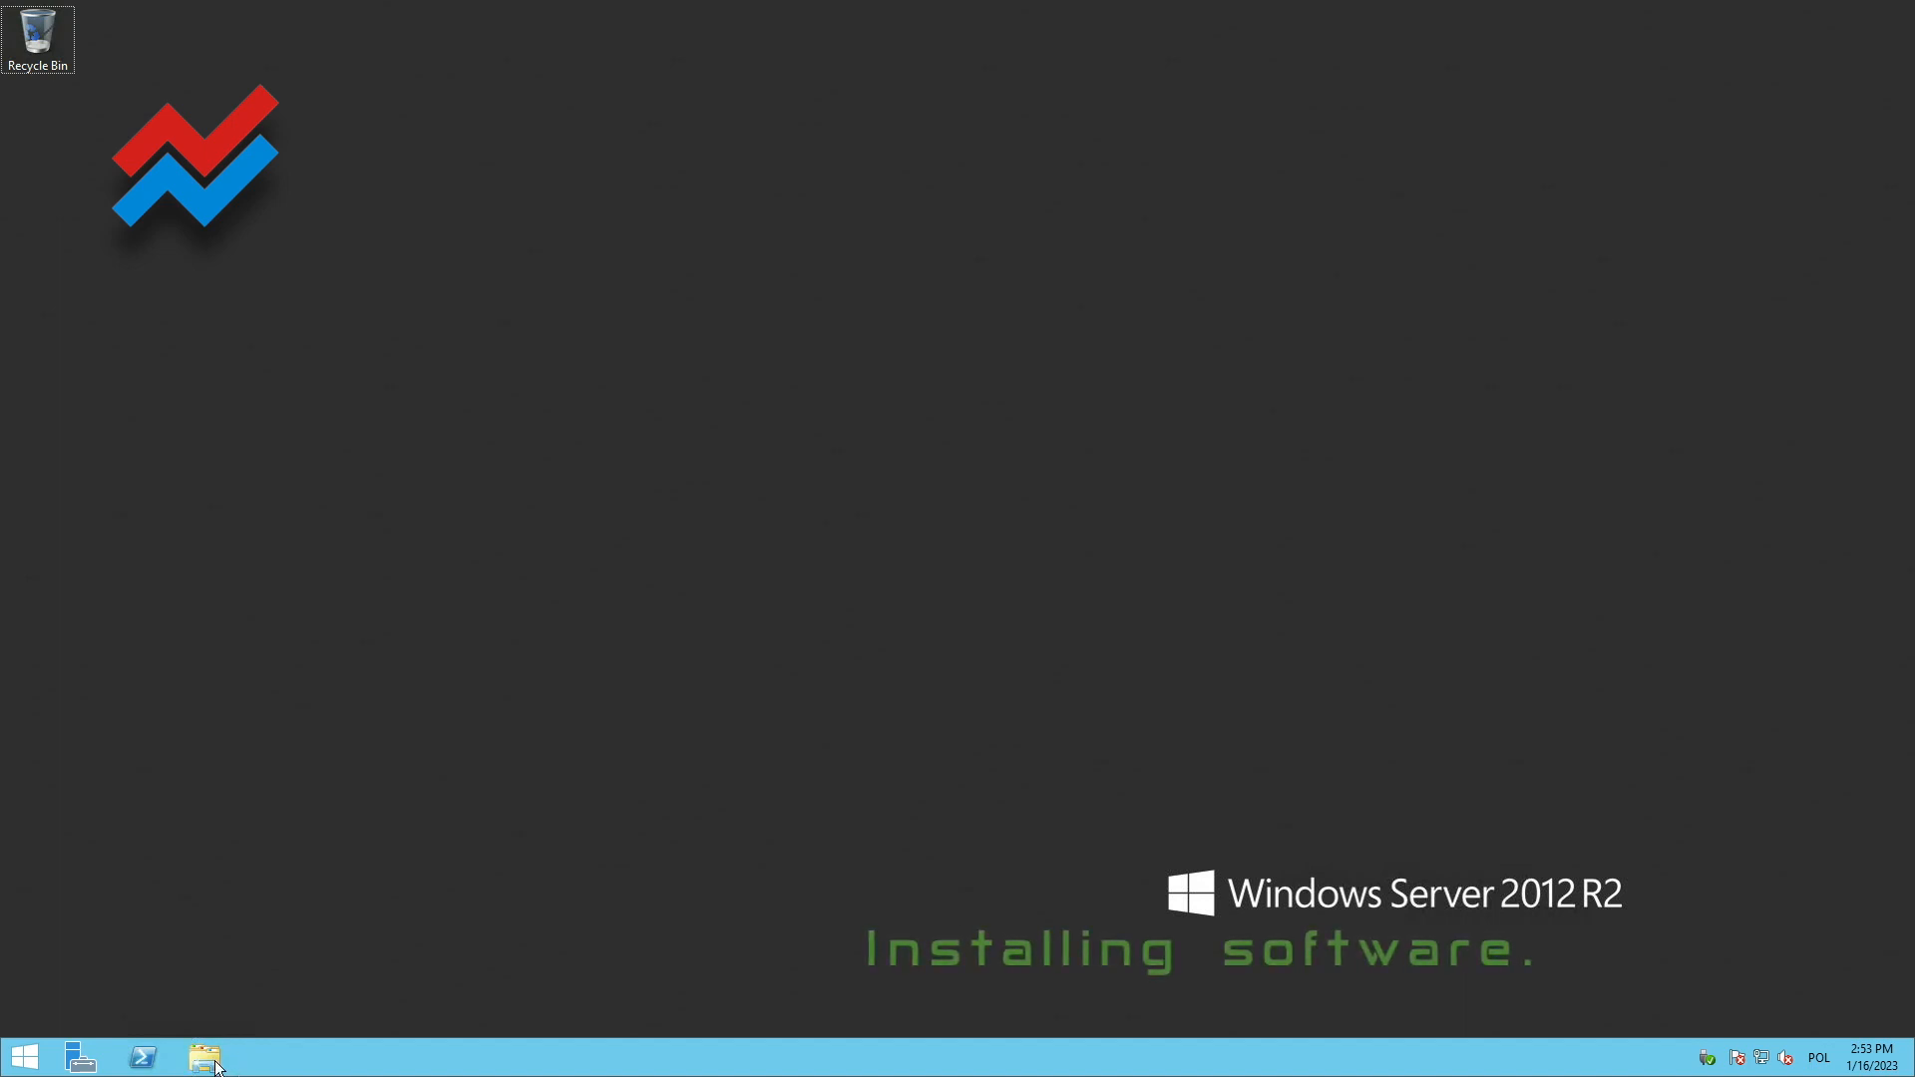
Open the MT_4_Robo_Forex_Instalka folder inside WSAD_instalki on the redirected EA Running Wild drive
{"action": "left_click", "coordinate": [207, 1060]}
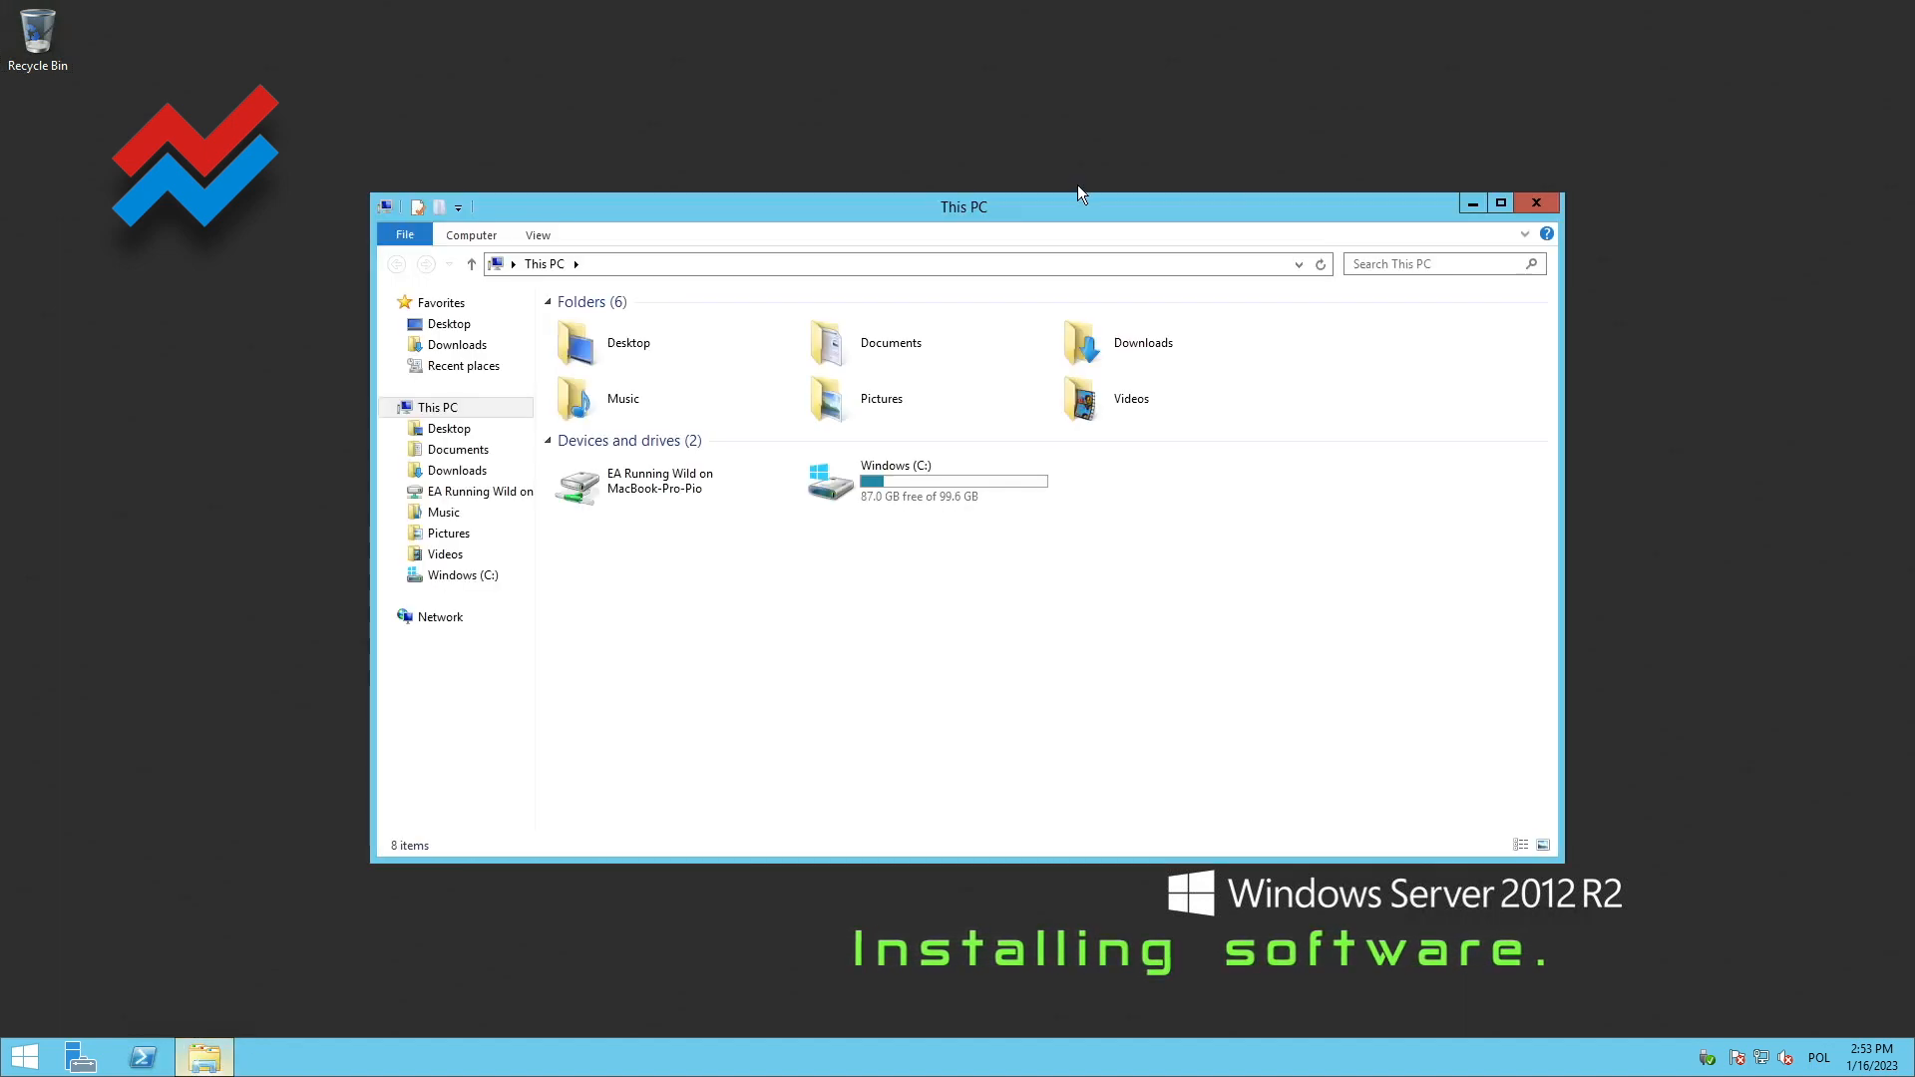
{"action": "double_click", "coordinate": [594, 489]}
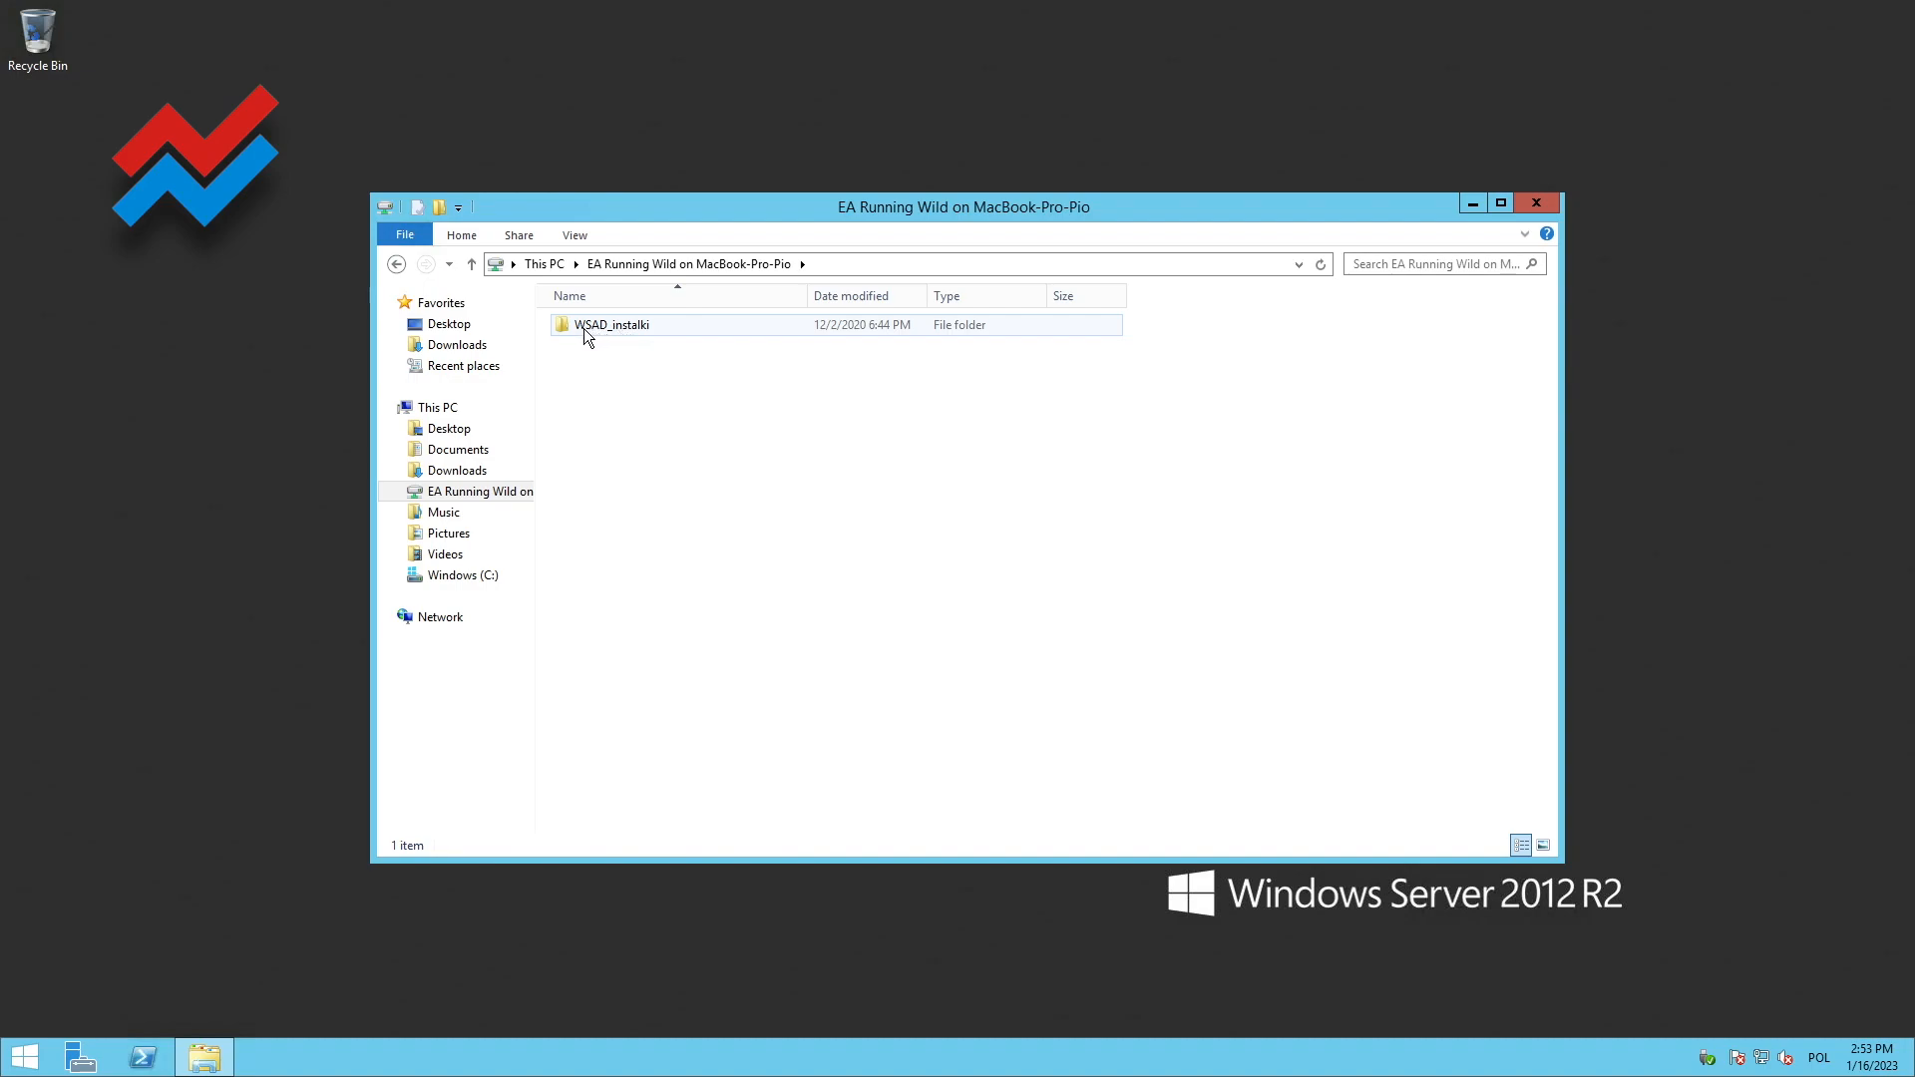
{"action": "double_click", "coordinate": [559, 326]}
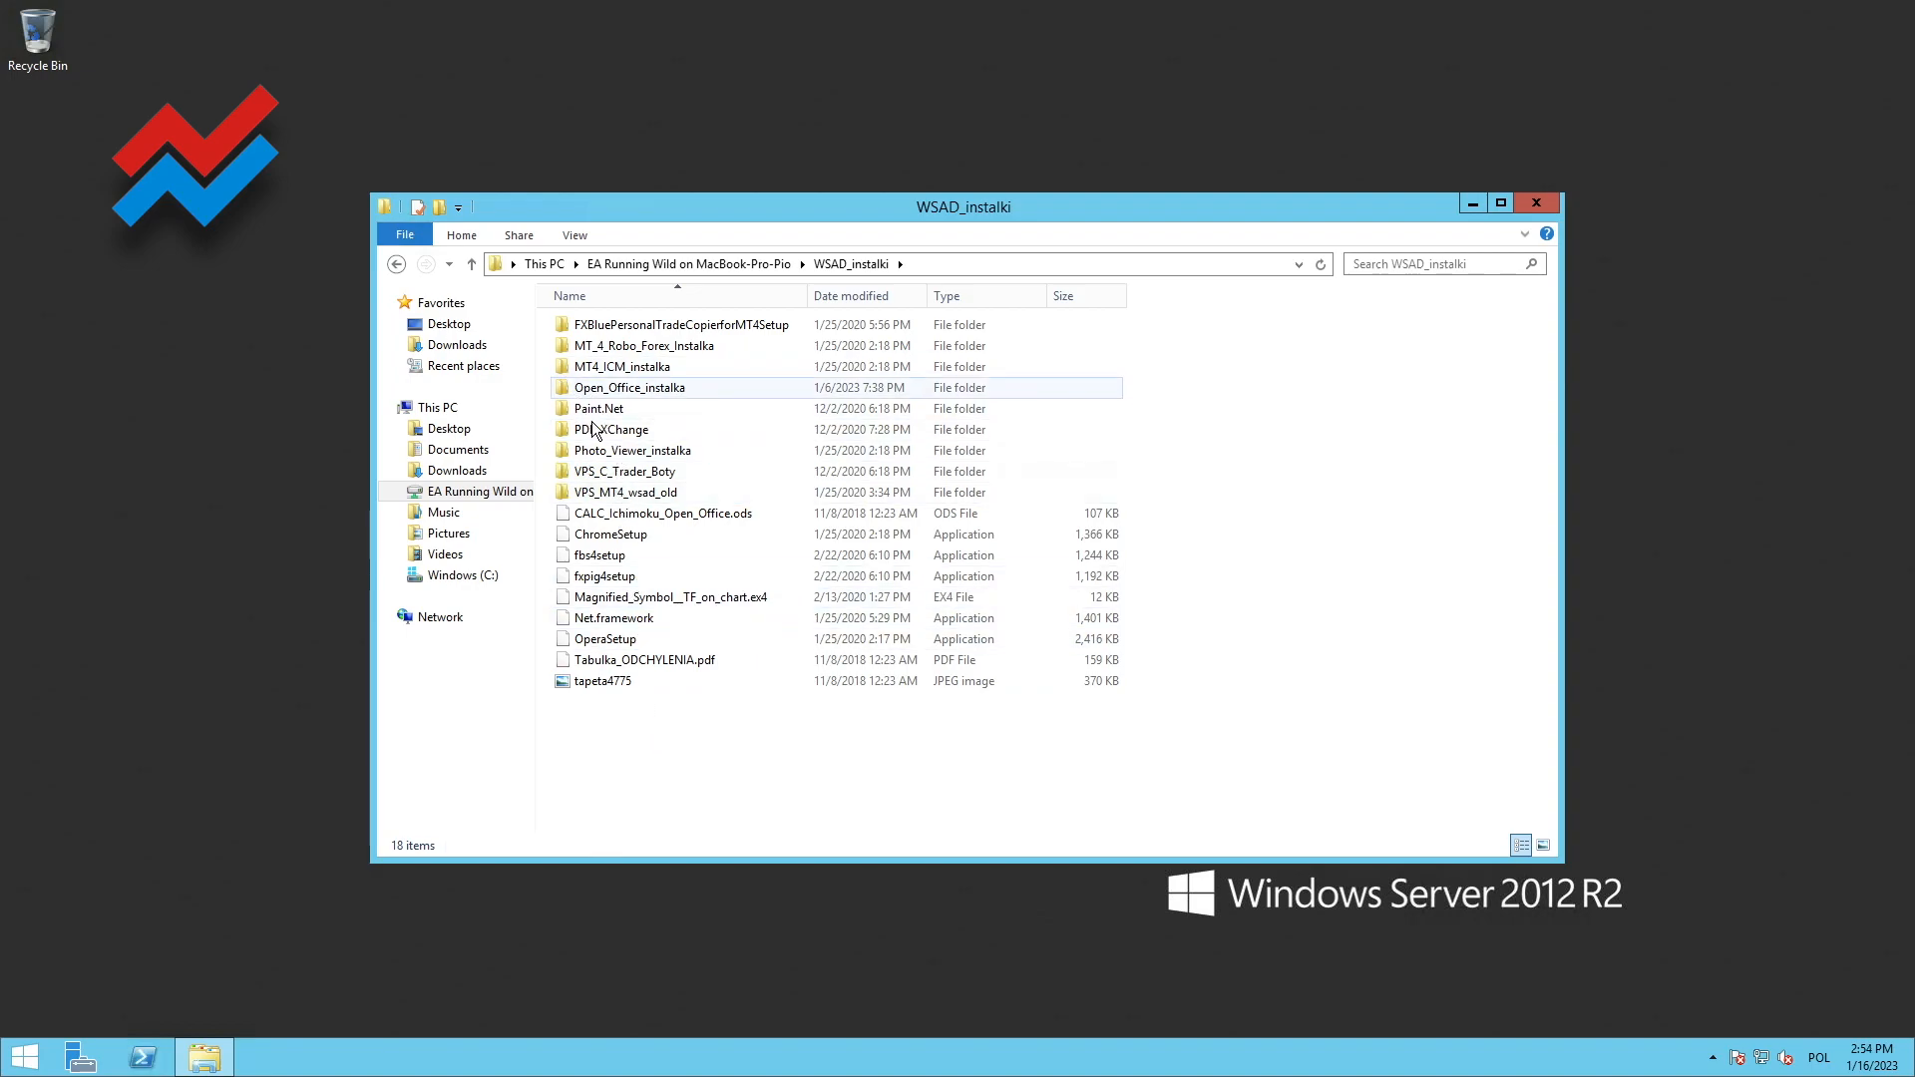
{"action": "double_click", "coordinate": [566, 345]}
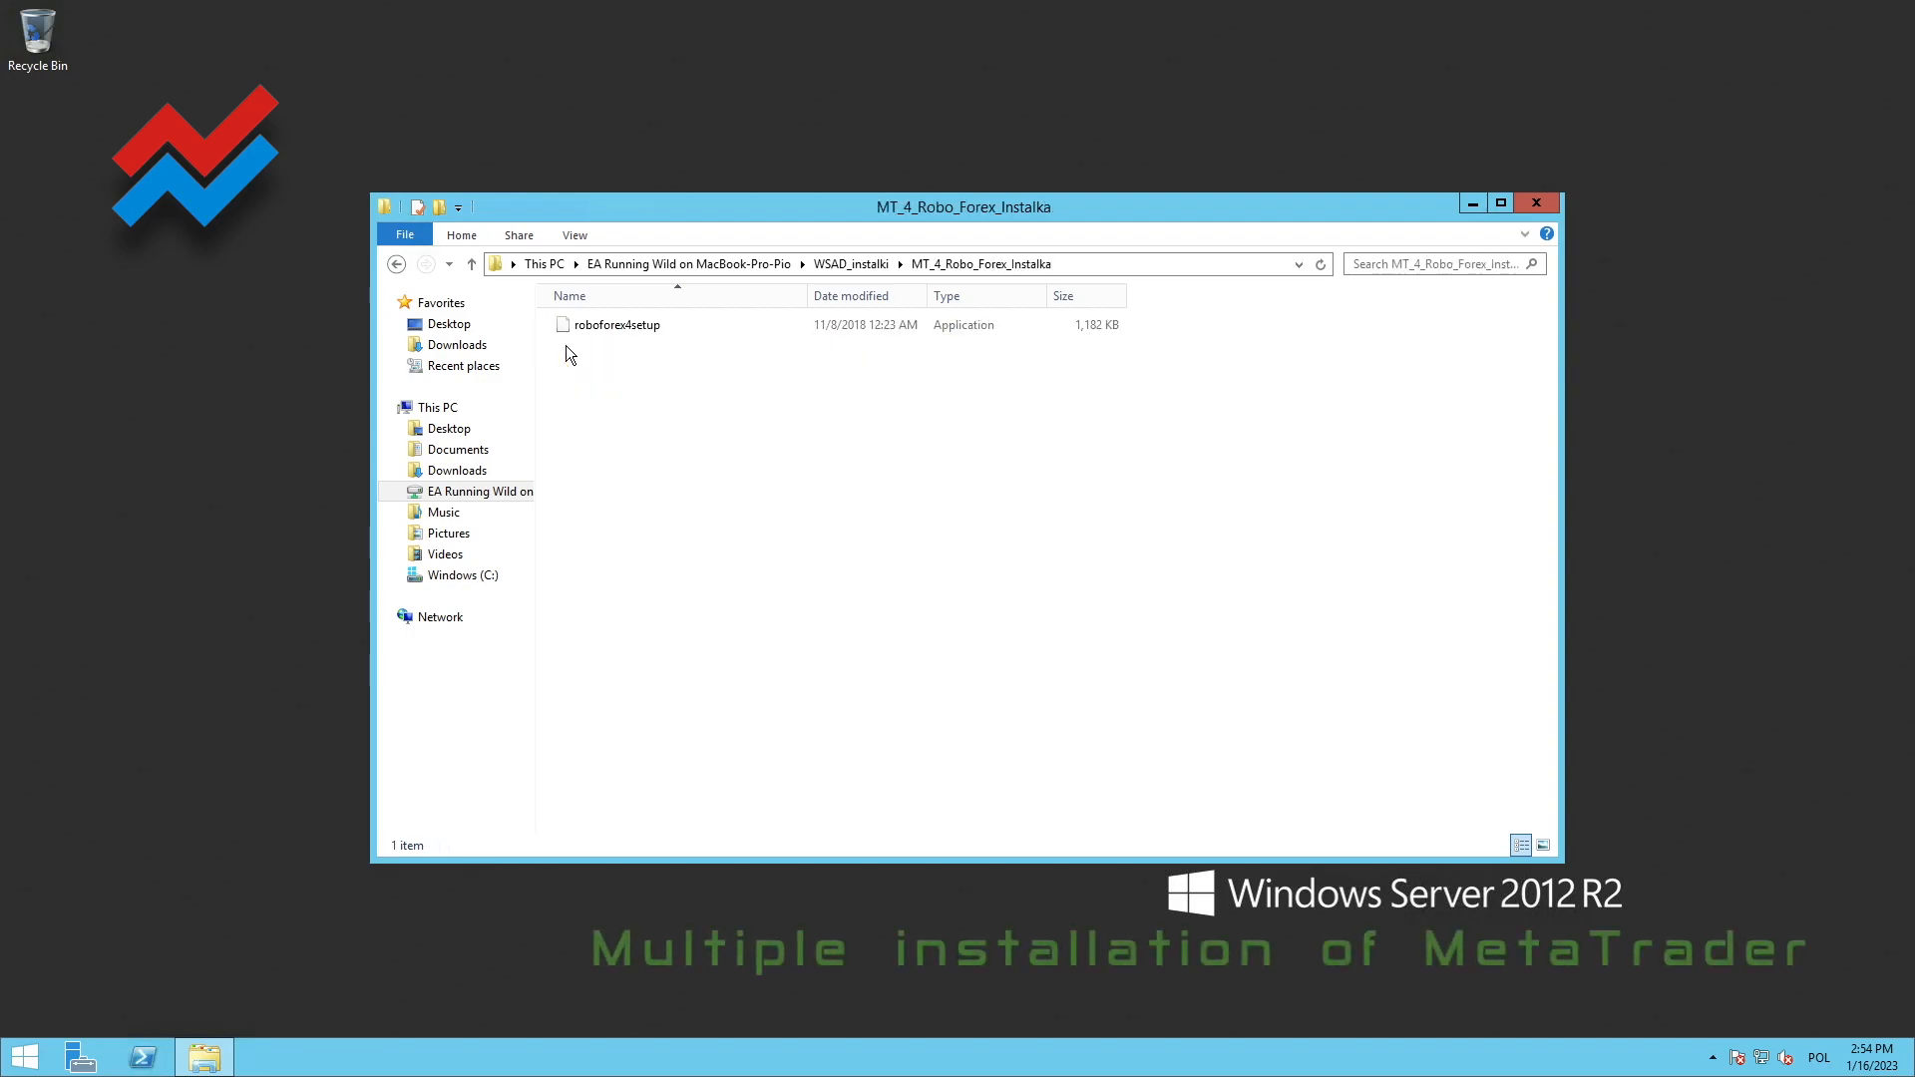
Copy the roboforex4setup installer to the server's desktop and close the folder window
{"action": "left_click", "coordinate": [595, 323]}
{"action": "left_click_drag", "start_coordinate": [561, 326], "coordinate": [584, 331]}
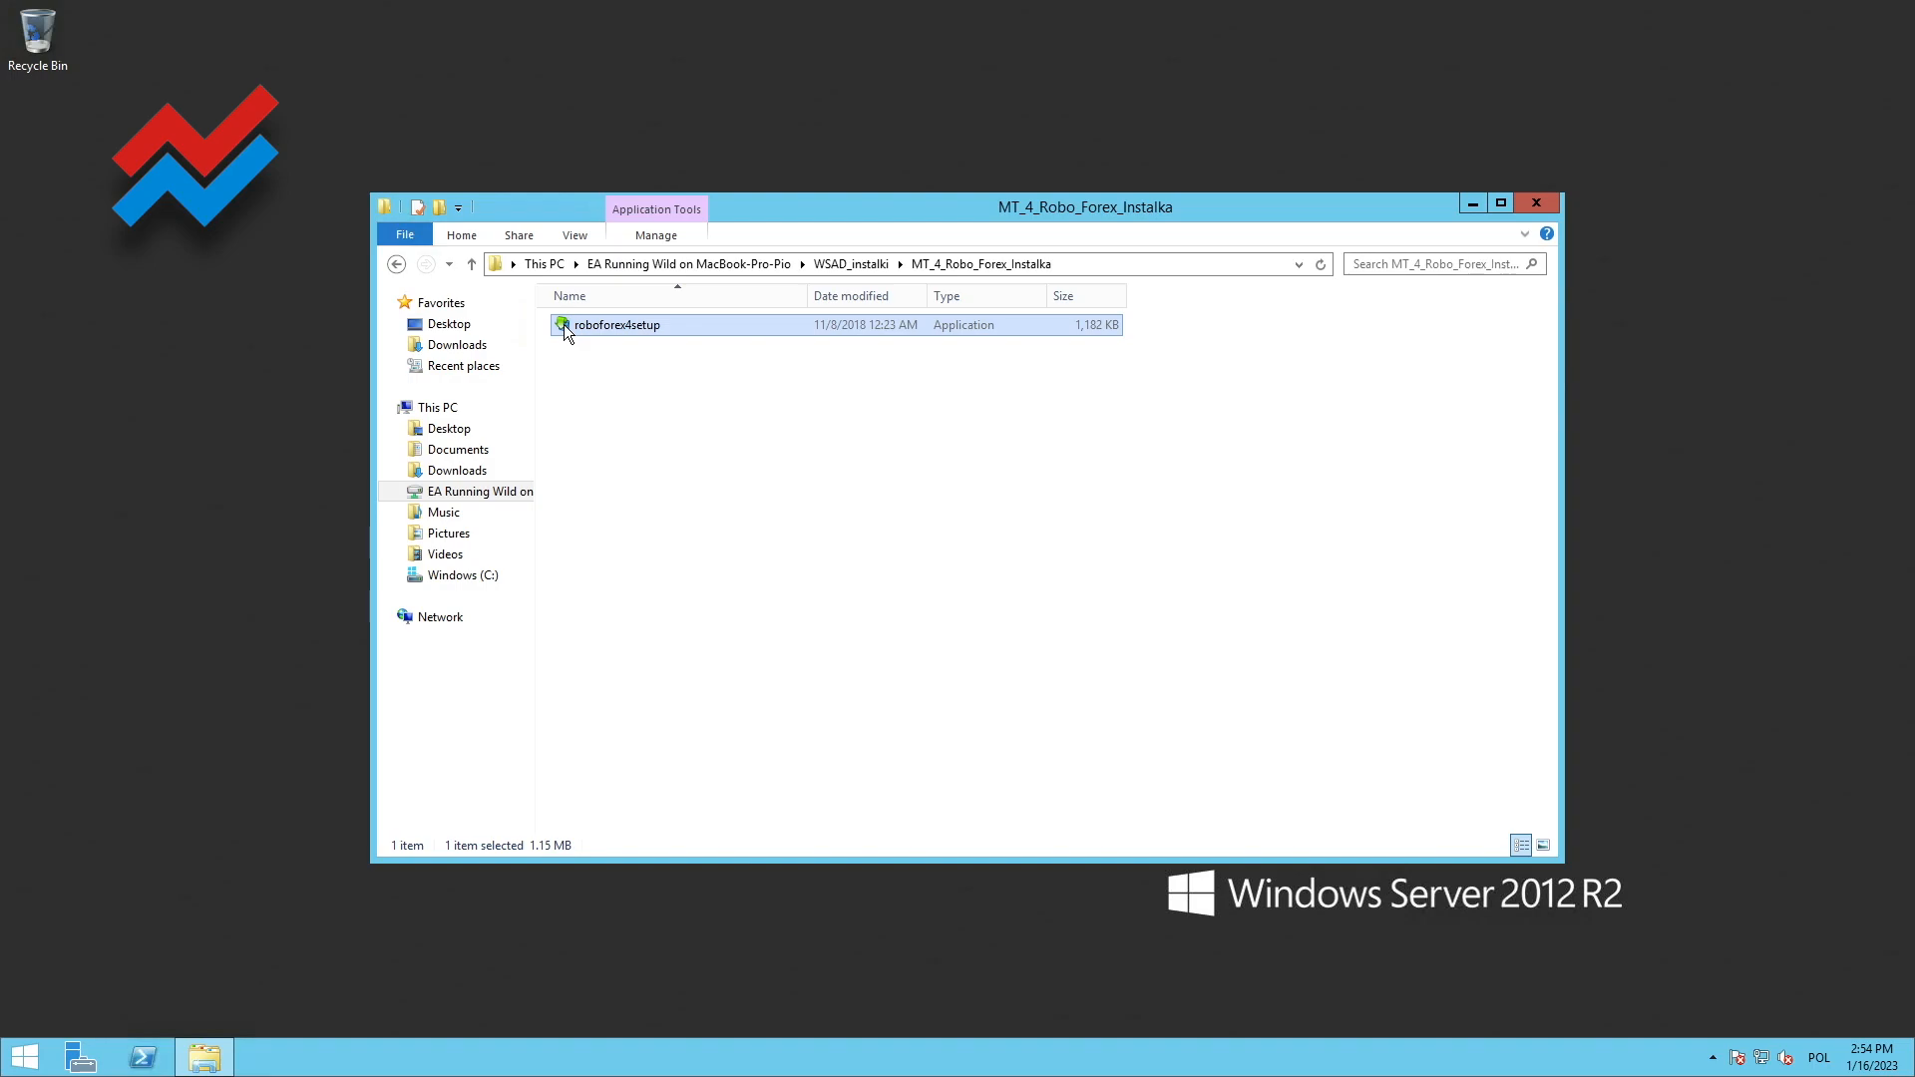
{"action": "left_click_drag", "start_coordinate": [564, 325], "coordinate": [222, 456]}
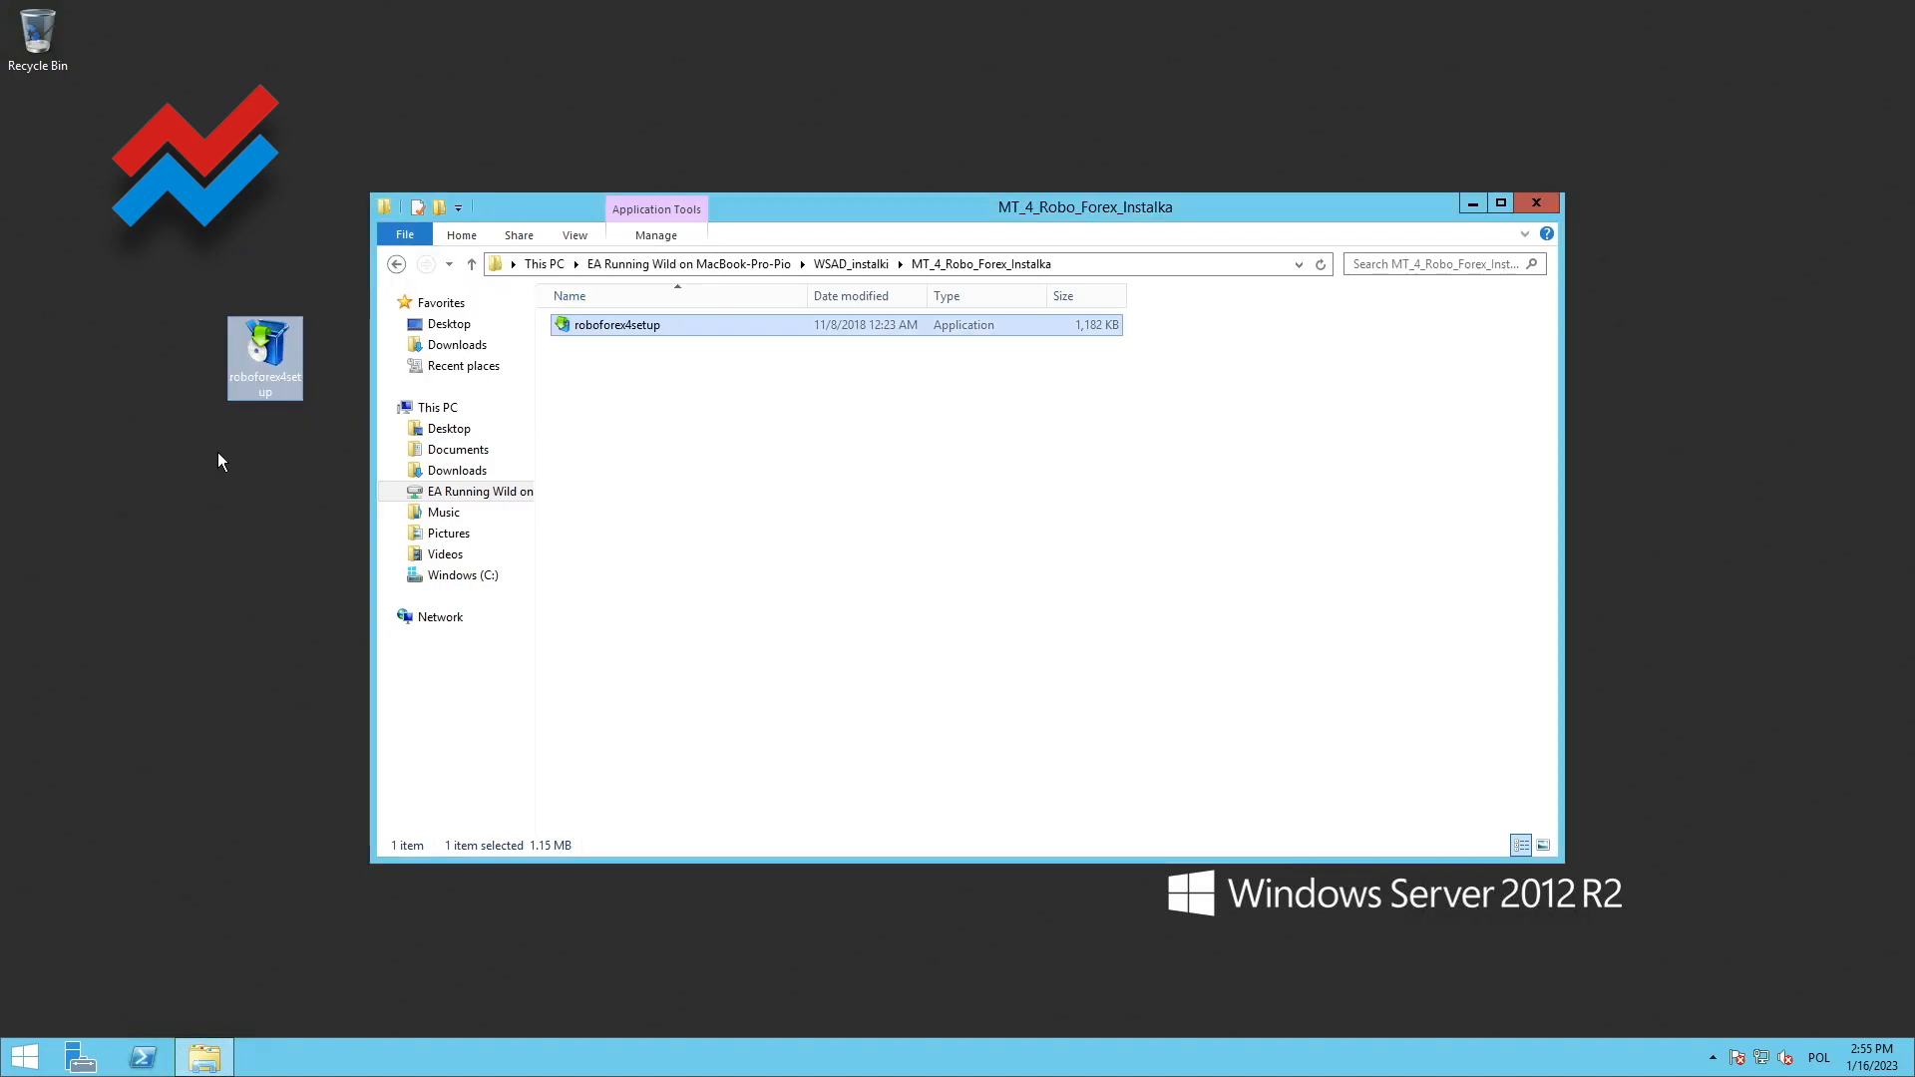
{"action": "left_click", "coordinate": [1537, 205]}
Install RoboForex MetaTrader 4 from the desktop setup file and close the terminal without opening or logging in to an account
{"action": "double_click", "coordinate": [269, 399]}
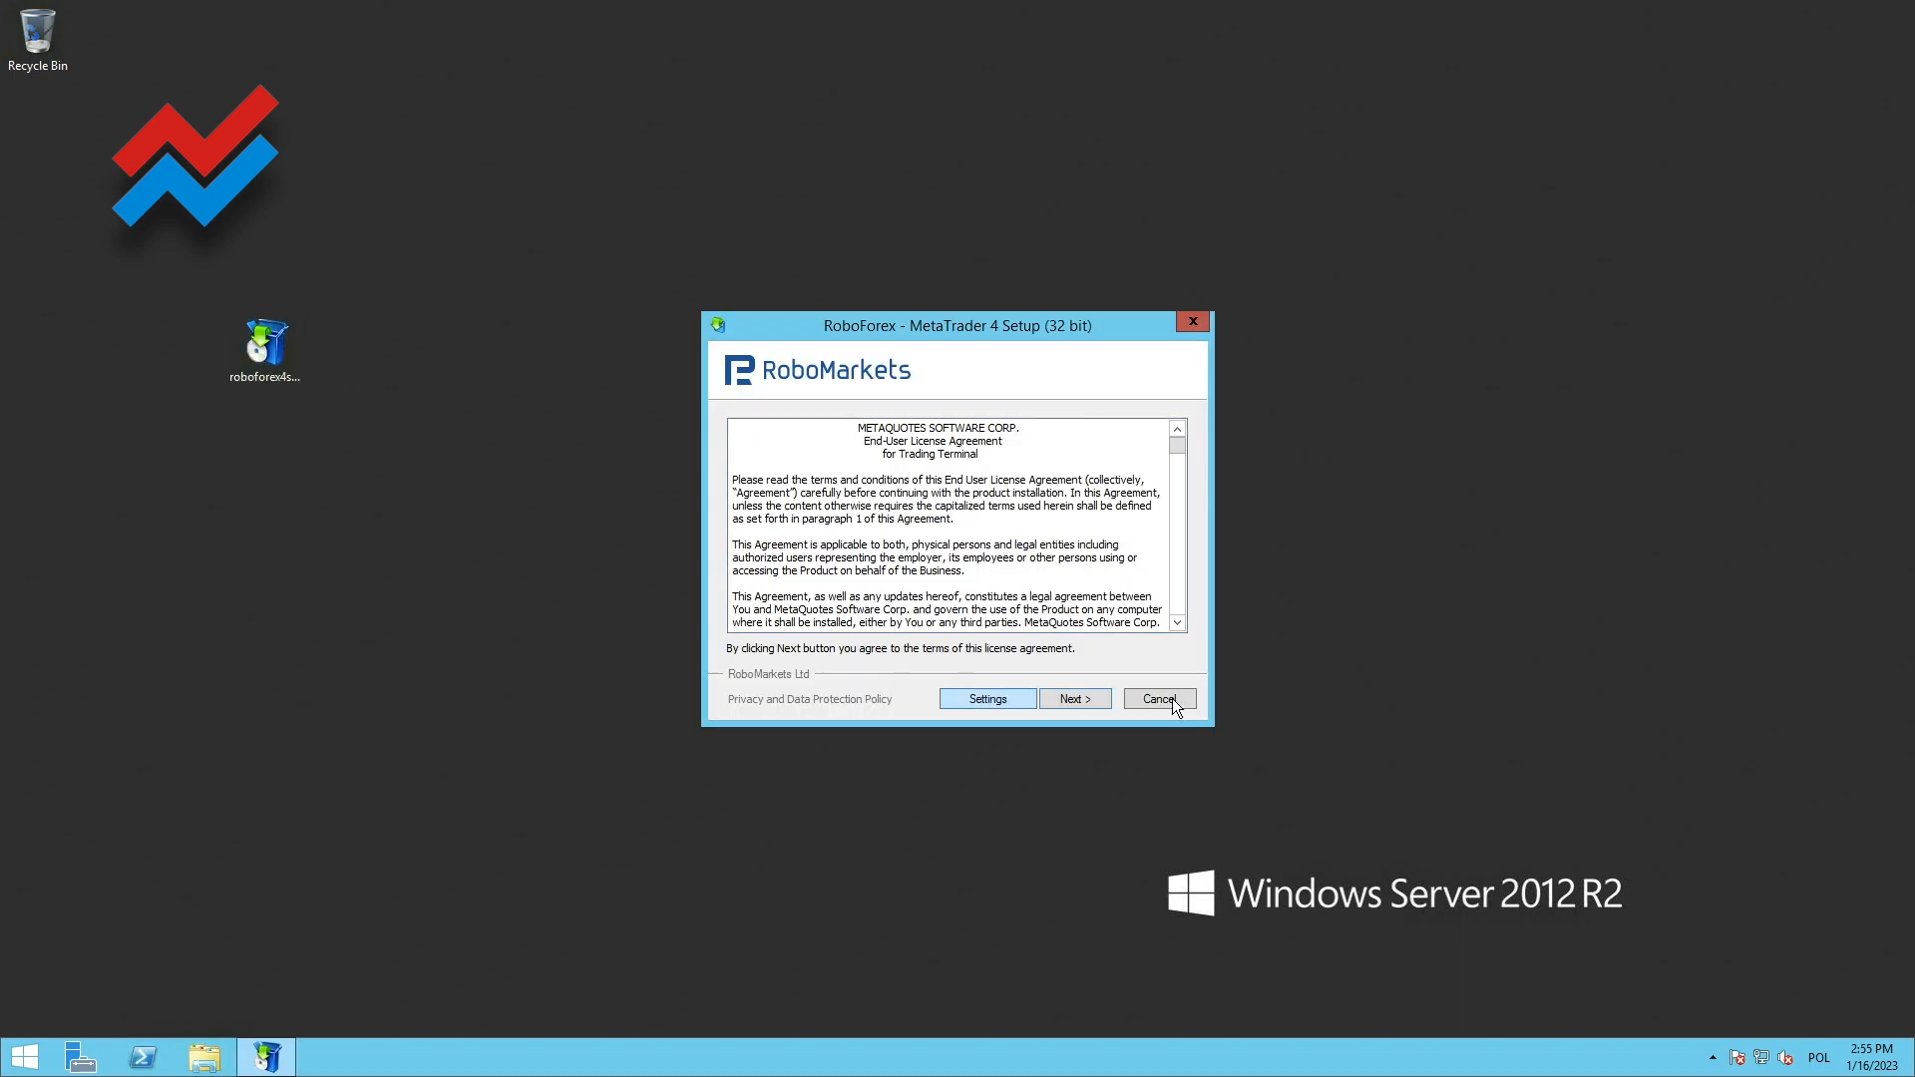
{"action": "left_click", "coordinate": [1083, 703]}
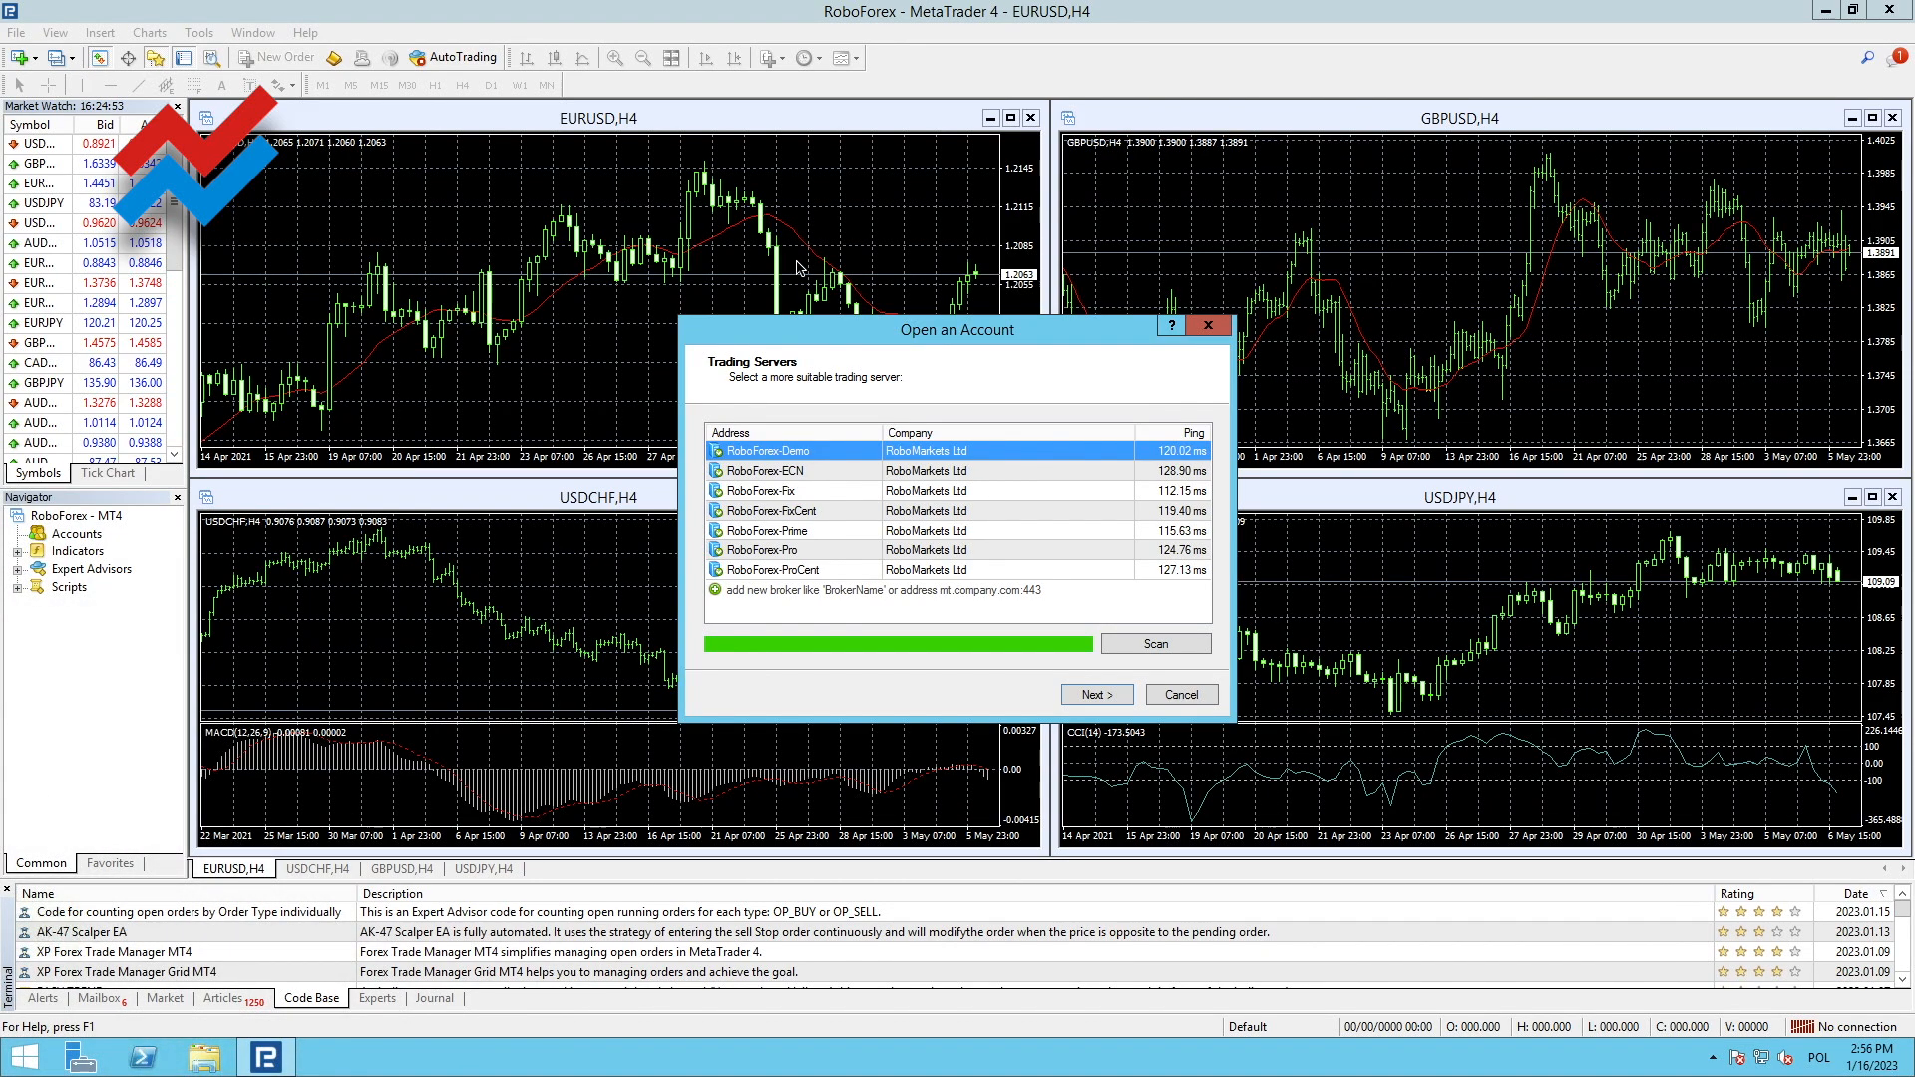
{"action": "left_click", "coordinate": [1217, 332]}
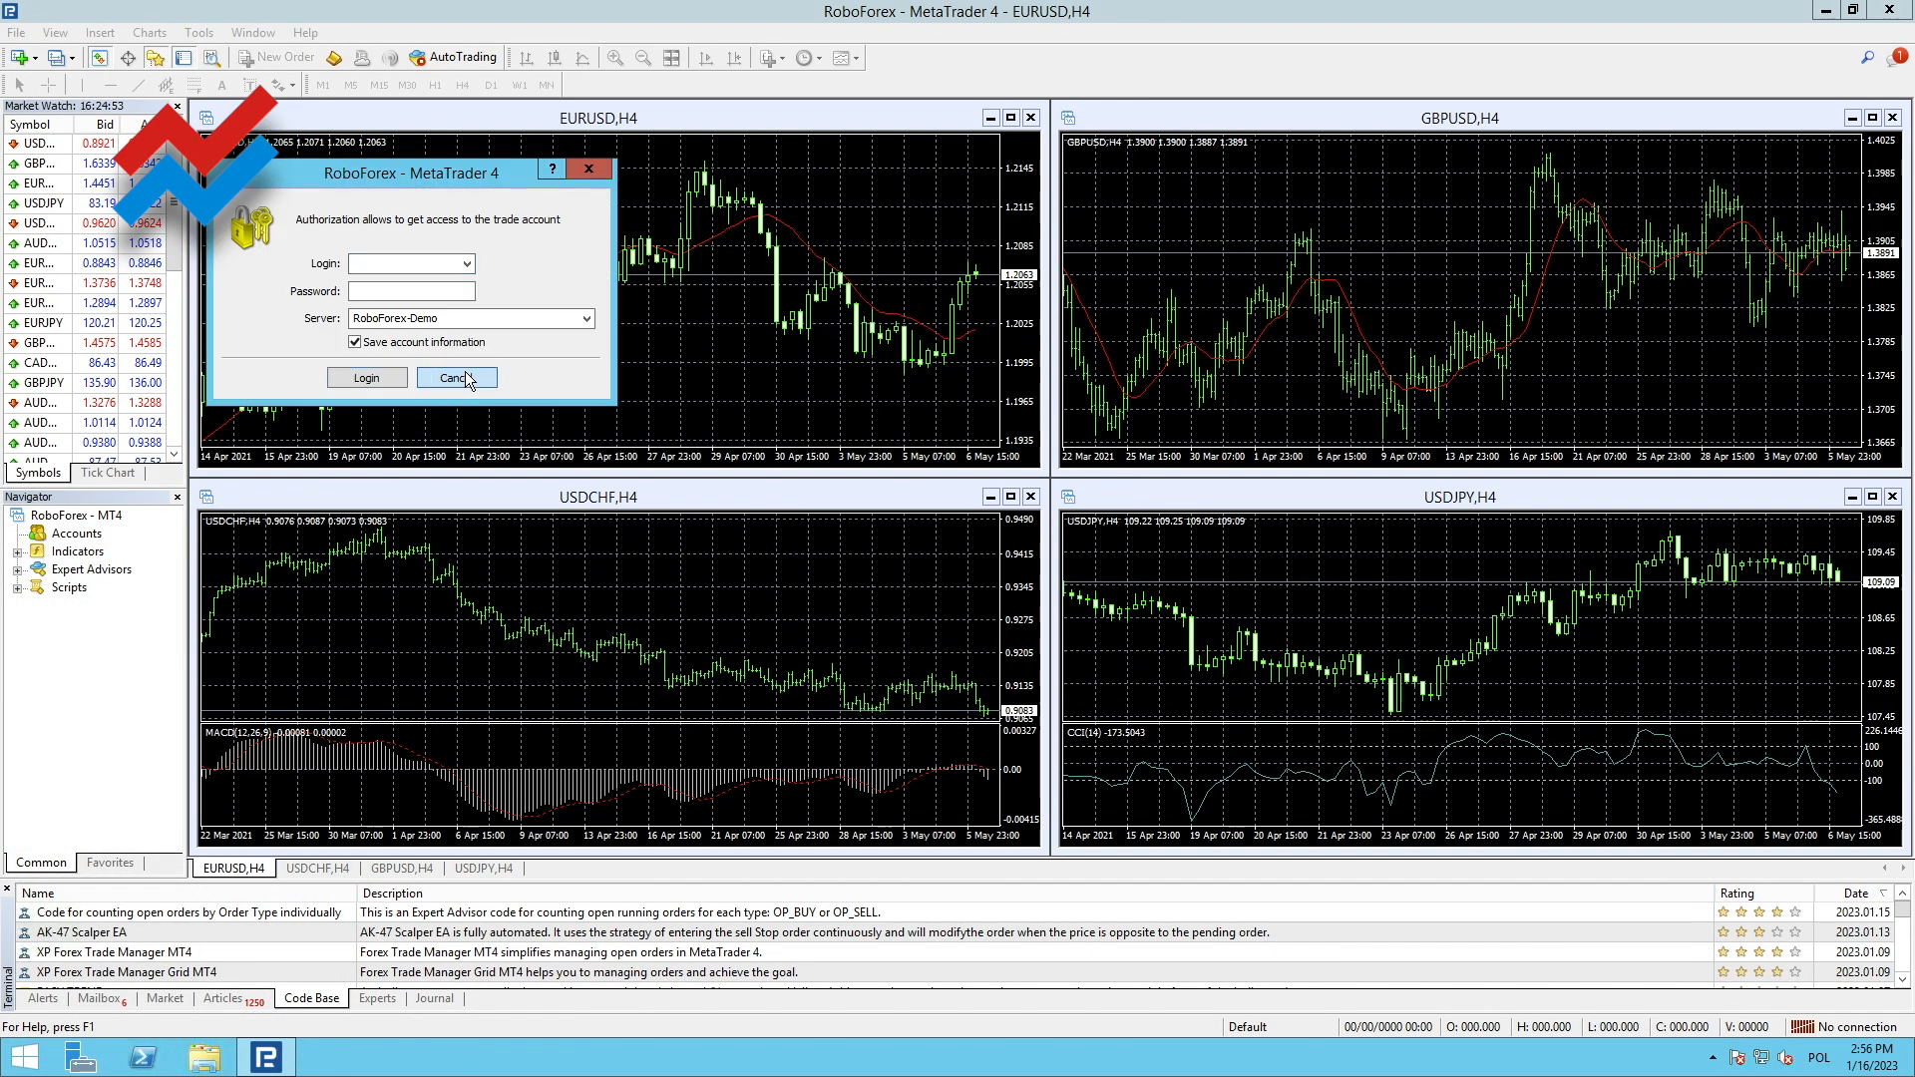
{"action": "left_click", "coordinate": [457, 378]}
{"action": "left_click", "coordinate": [1888, 11]}
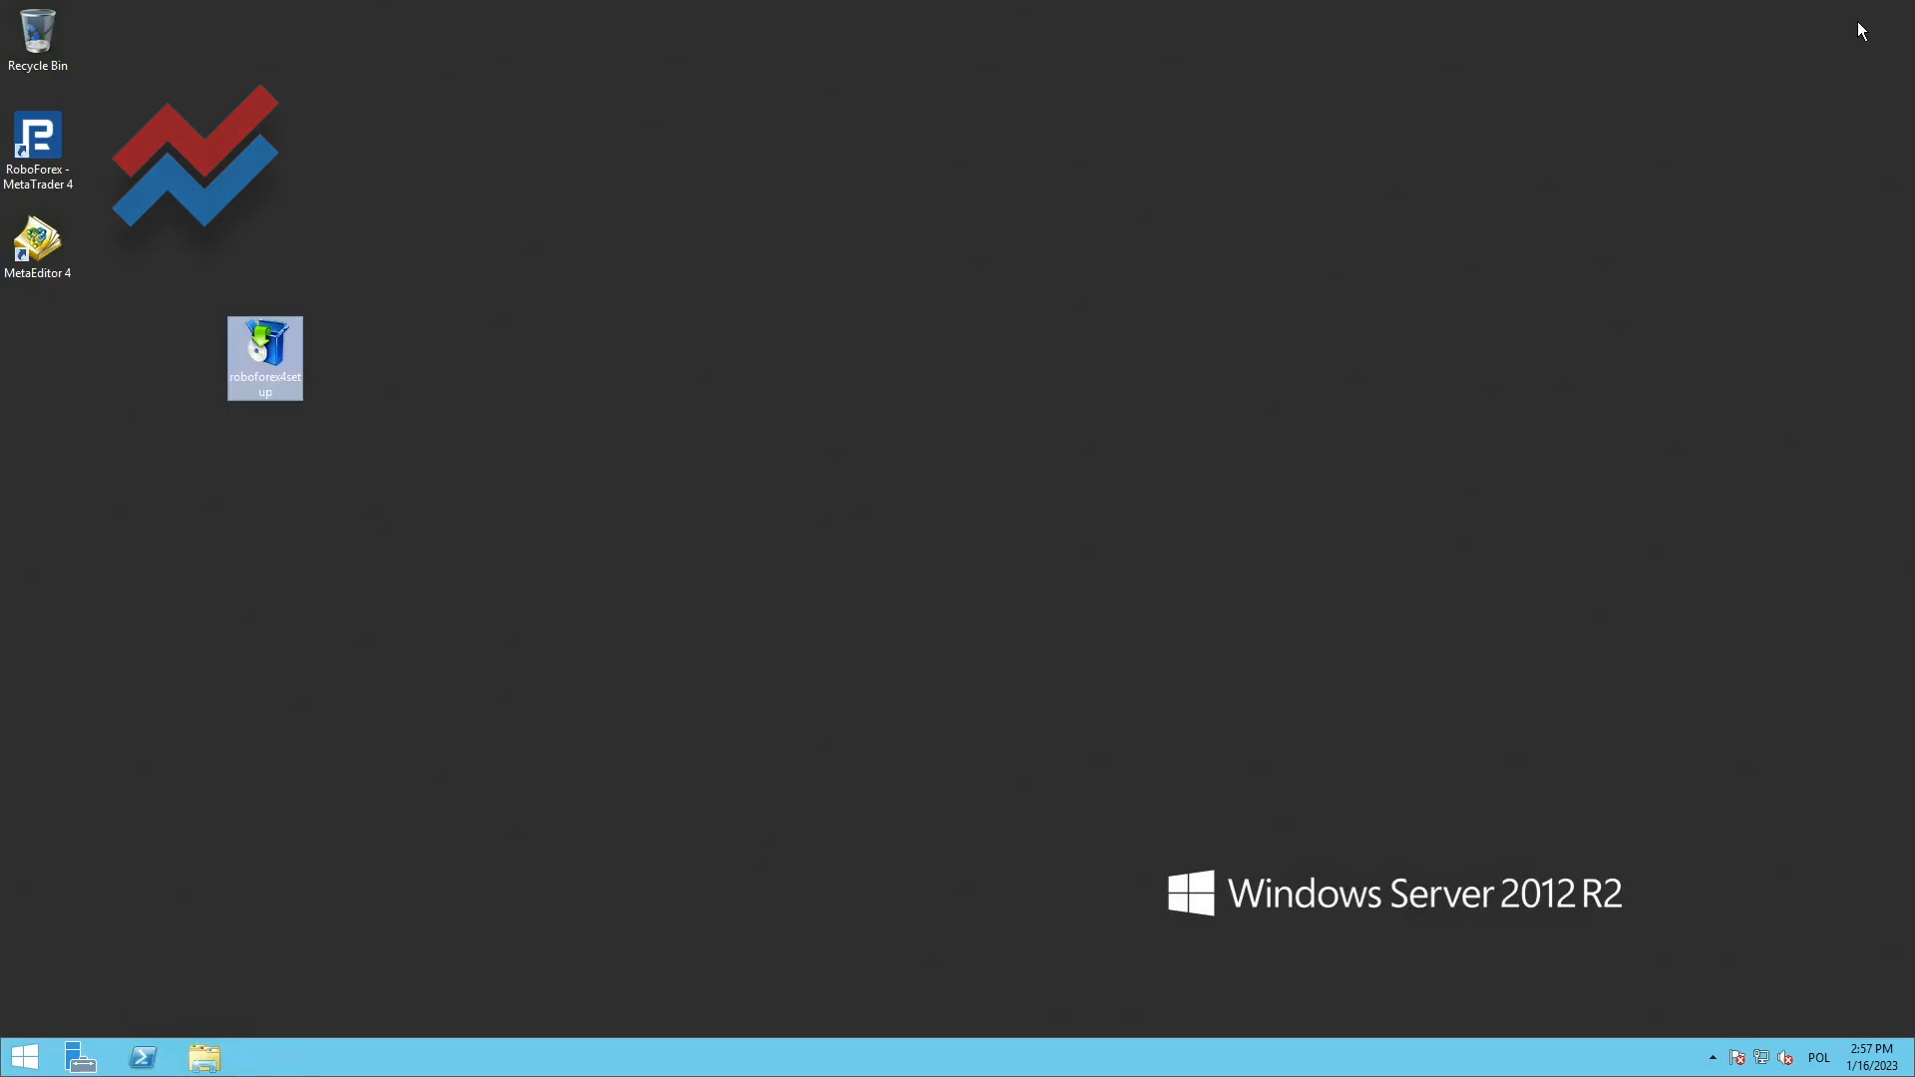
Move the RoboForex - MetaTrader 4 shortcut away from the desktop edge and append /portable after terminal.exe" in its target
{"action": "left_click_drag", "start_coordinate": [37, 150], "coordinate": [194, 157]}
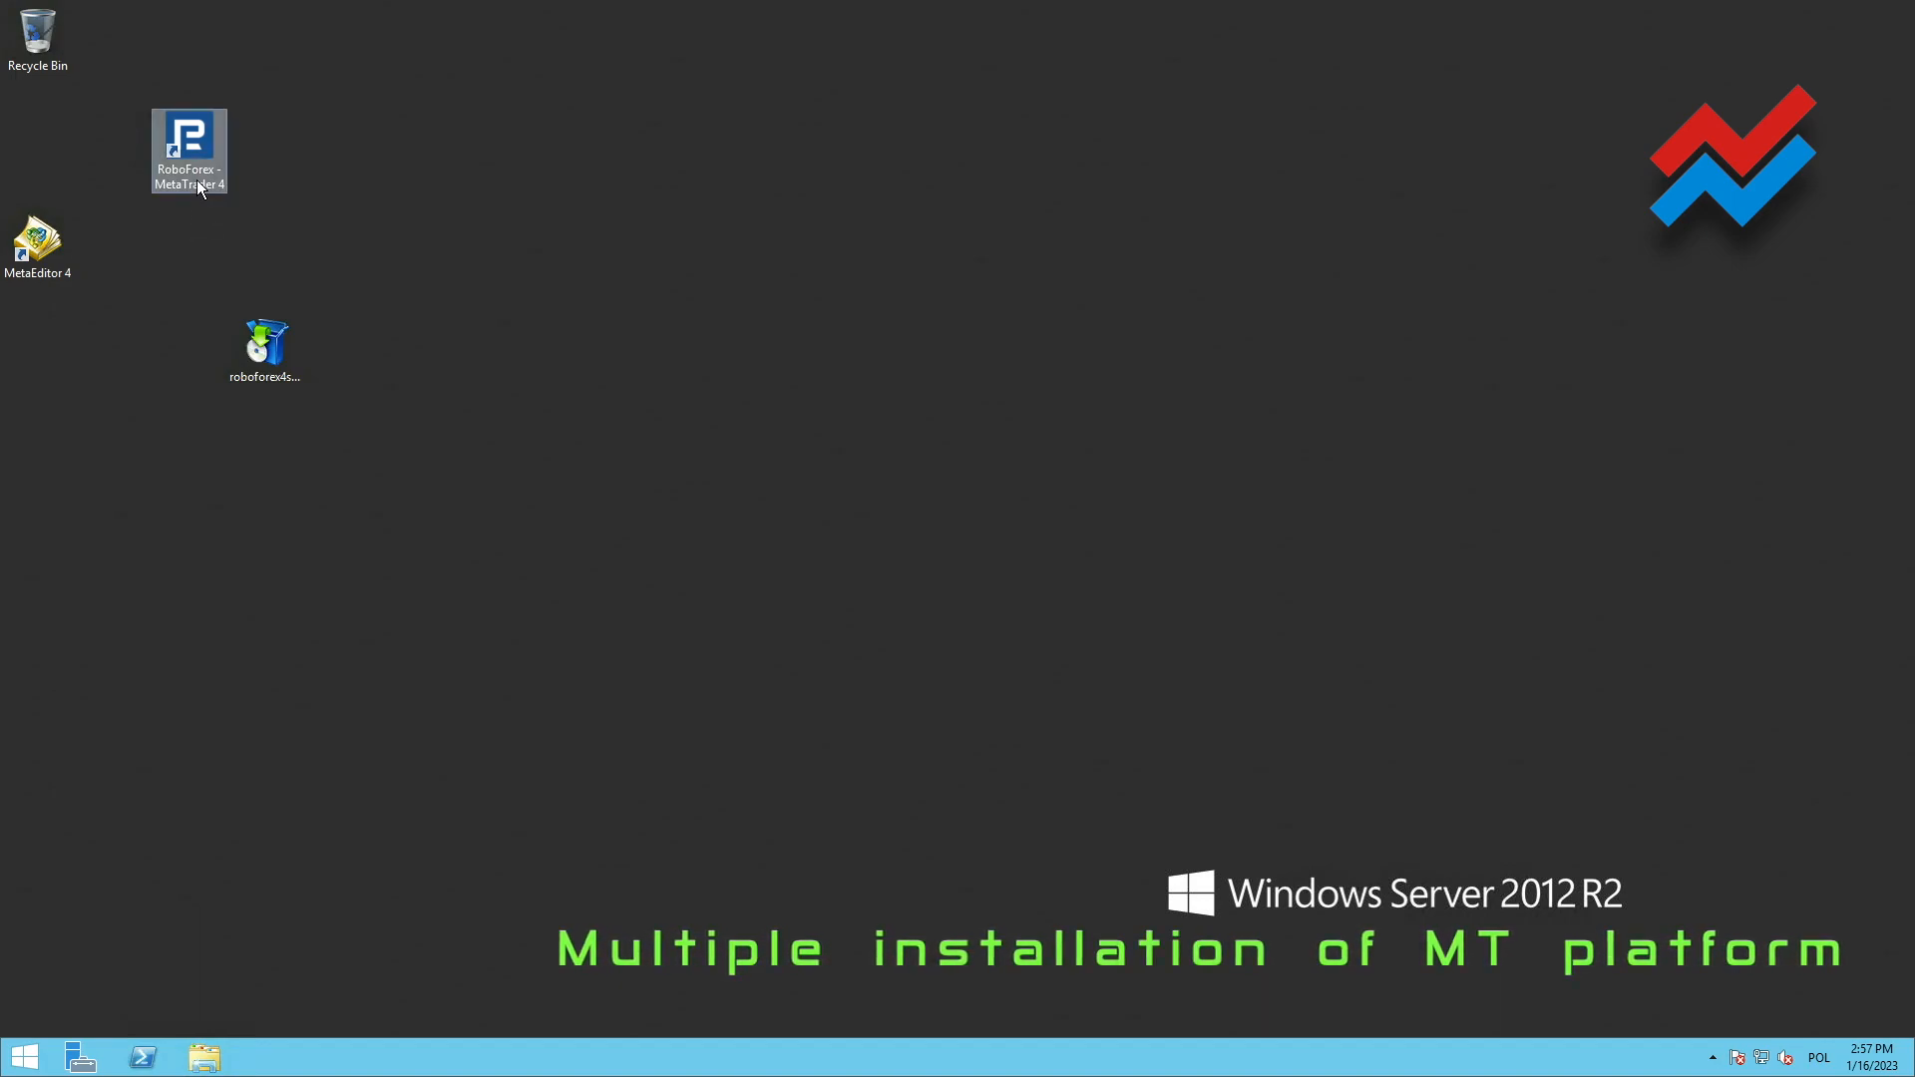
{"action": "right_click", "coordinate": [218, 169]}
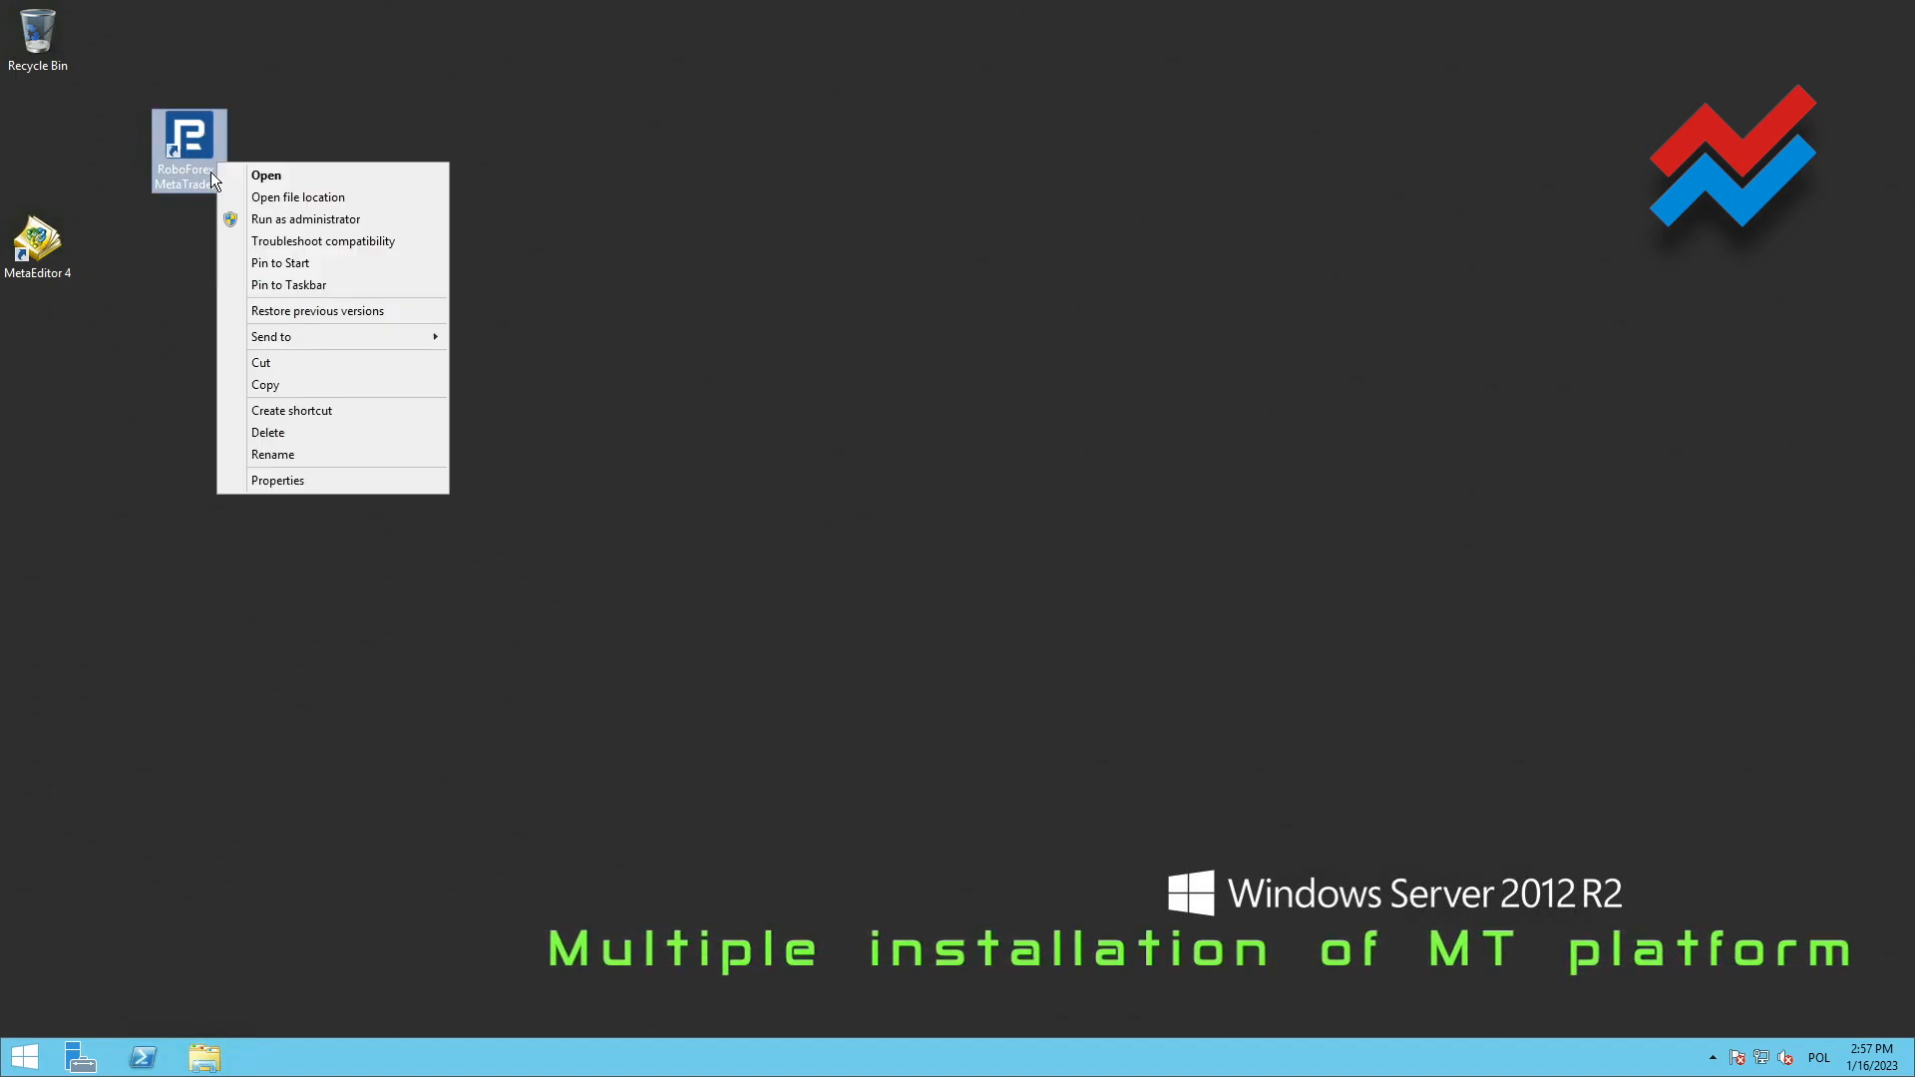
{"action": "left_click", "coordinate": [309, 482]}
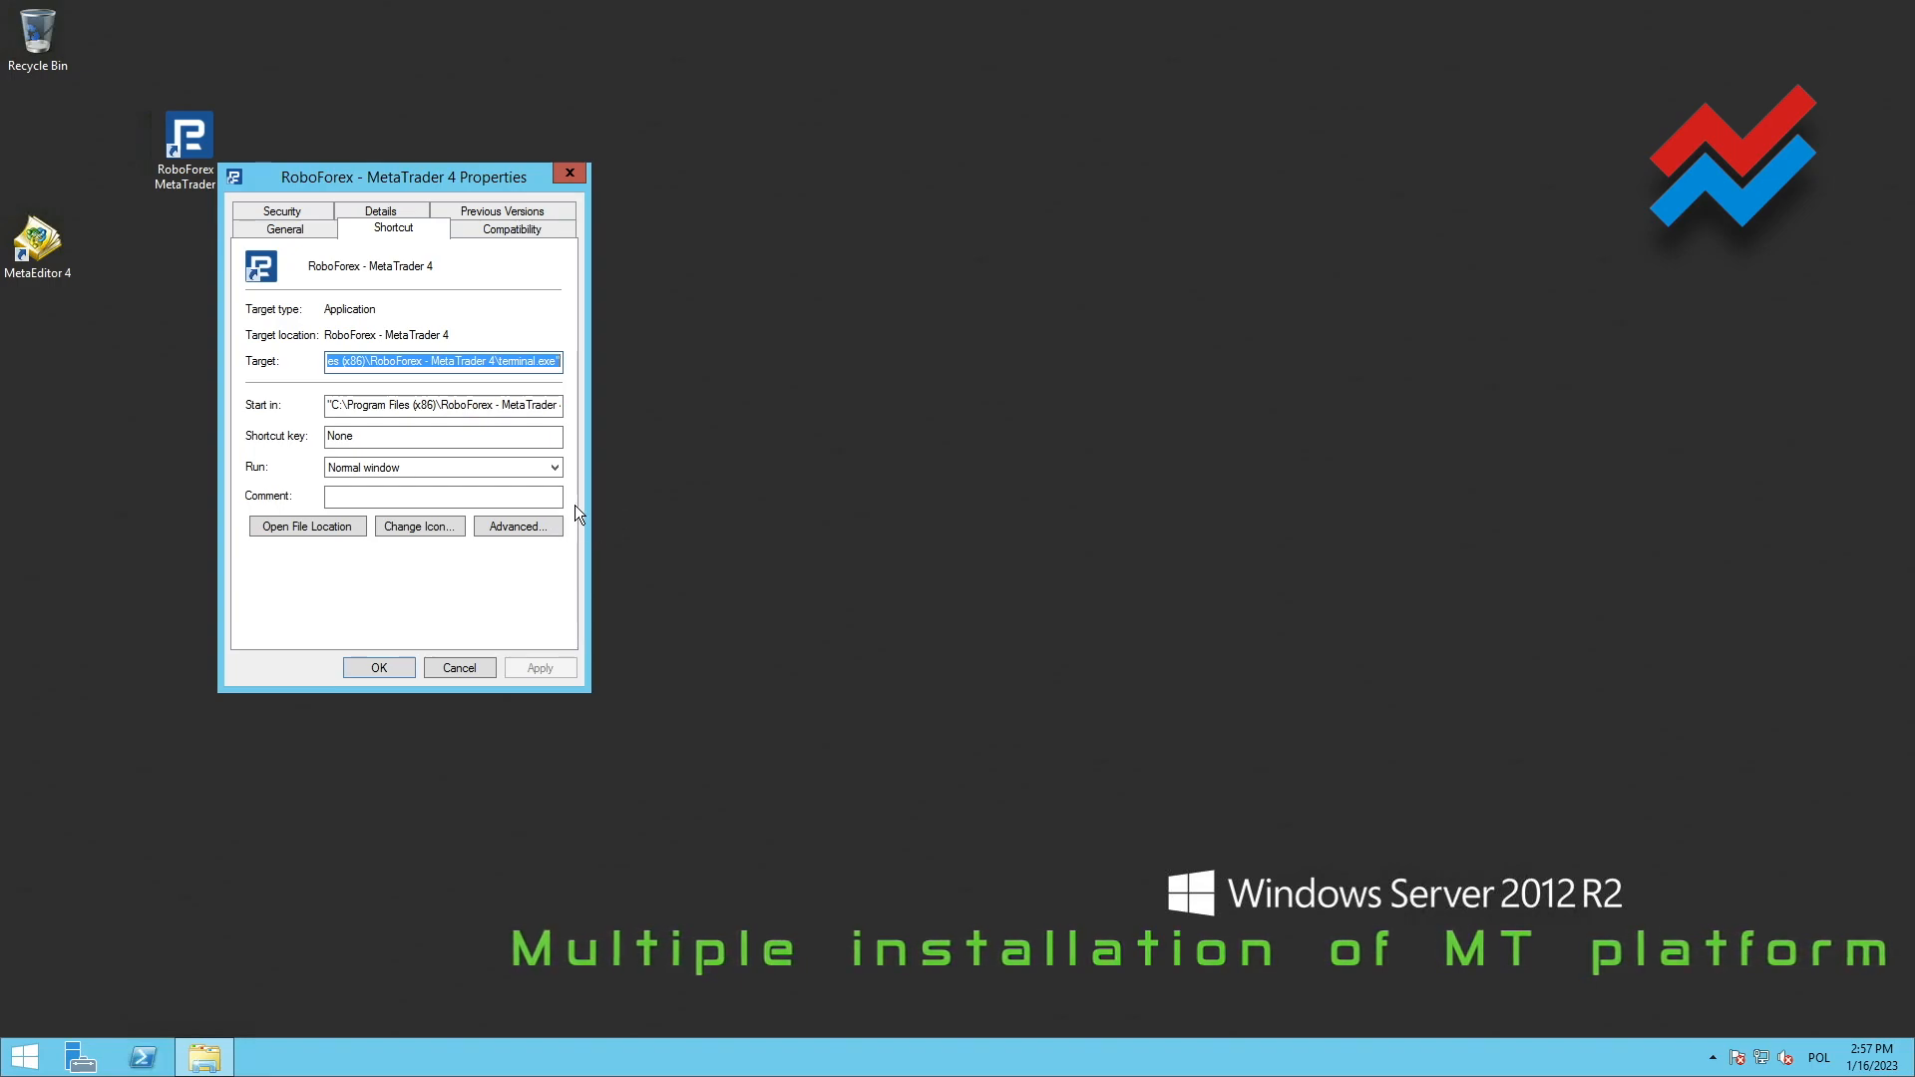
{"action": "left_click", "coordinate": [556, 361]}
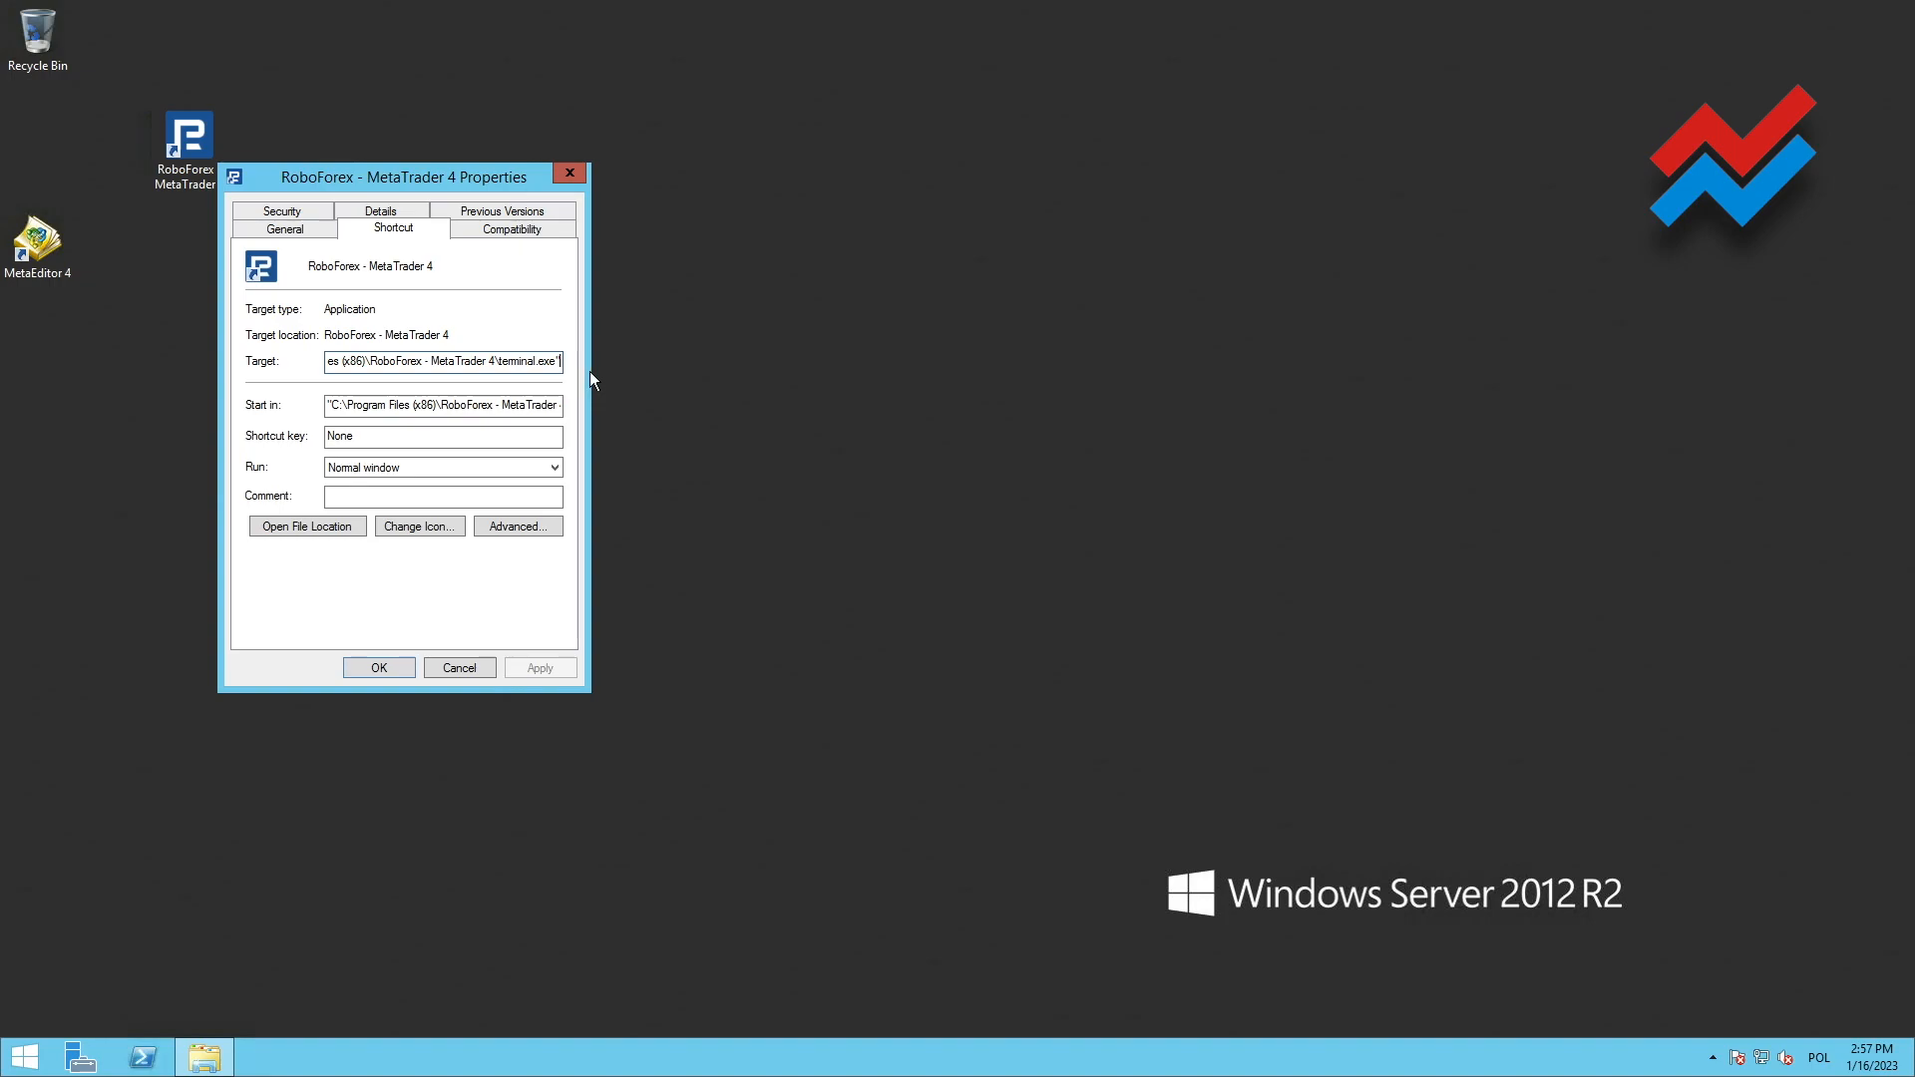
{"action": "key", "text": "End"}
{"action": "type", "text": "/portable"}
{"action": "left_click_drag", "start_coordinate": [514, 364], "coordinate": [519, 361]}
{"action": "key", "text": "End"}
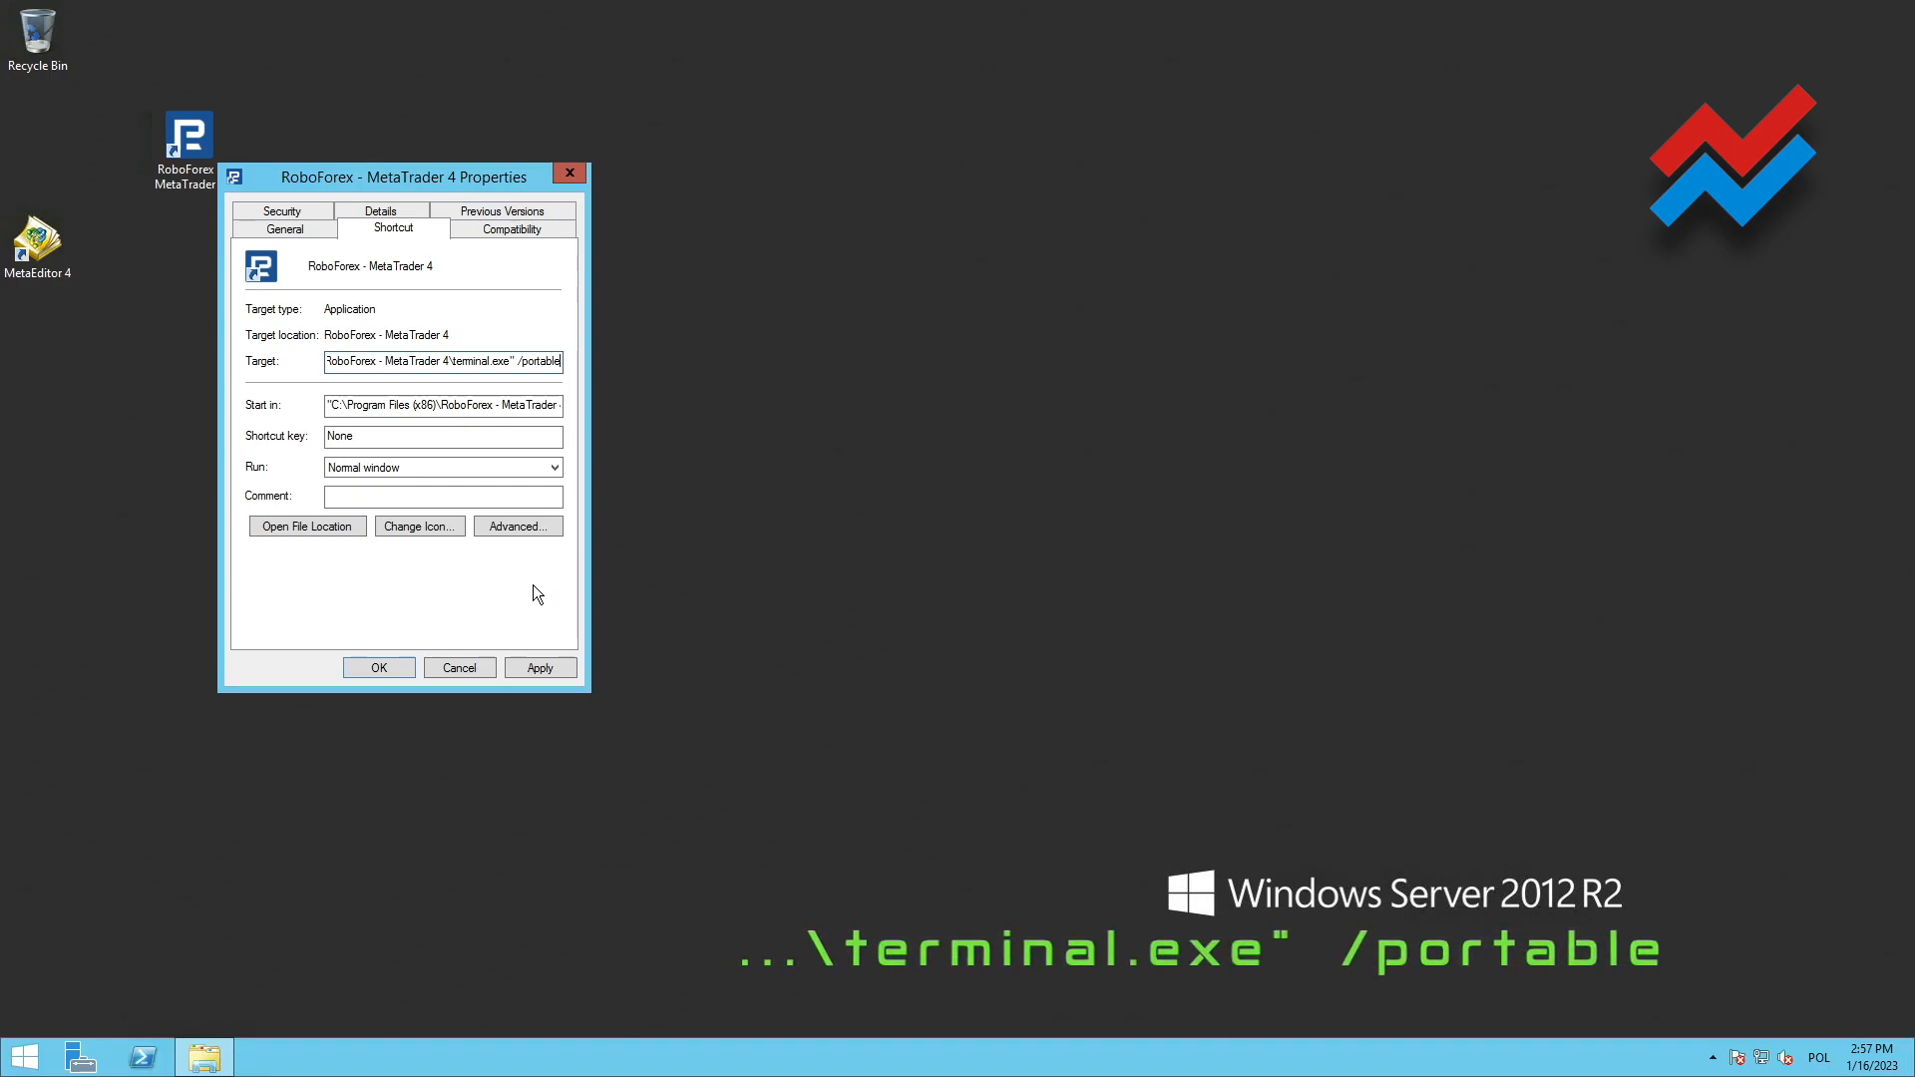
{"action": "left_click", "coordinate": [527, 666]}
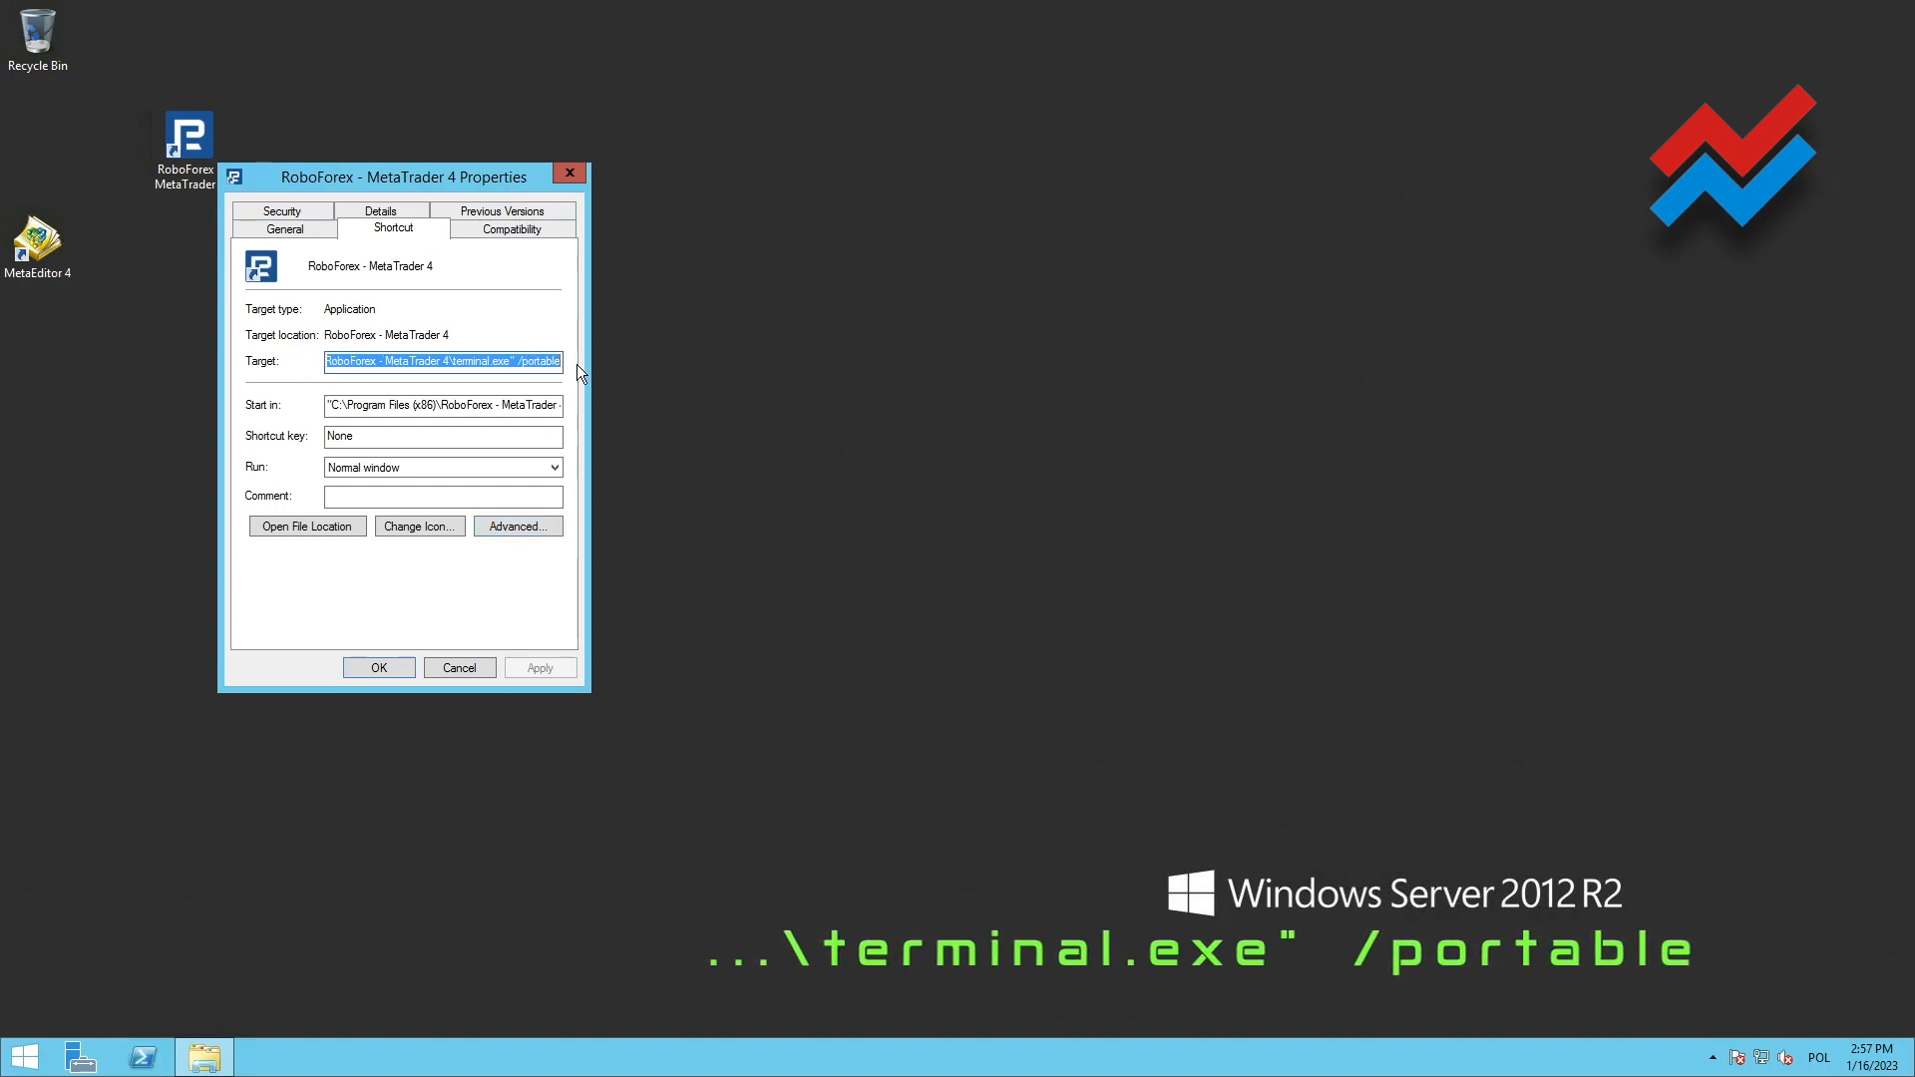
Set the RoboForex - MetaTrader 4 shortcut to run as administrator and confirm its properties
{"action": "left_click", "coordinate": [513, 359]}
{"action": "left_click_drag", "start_coordinate": [518, 359], "coordinate": [614, 359]}
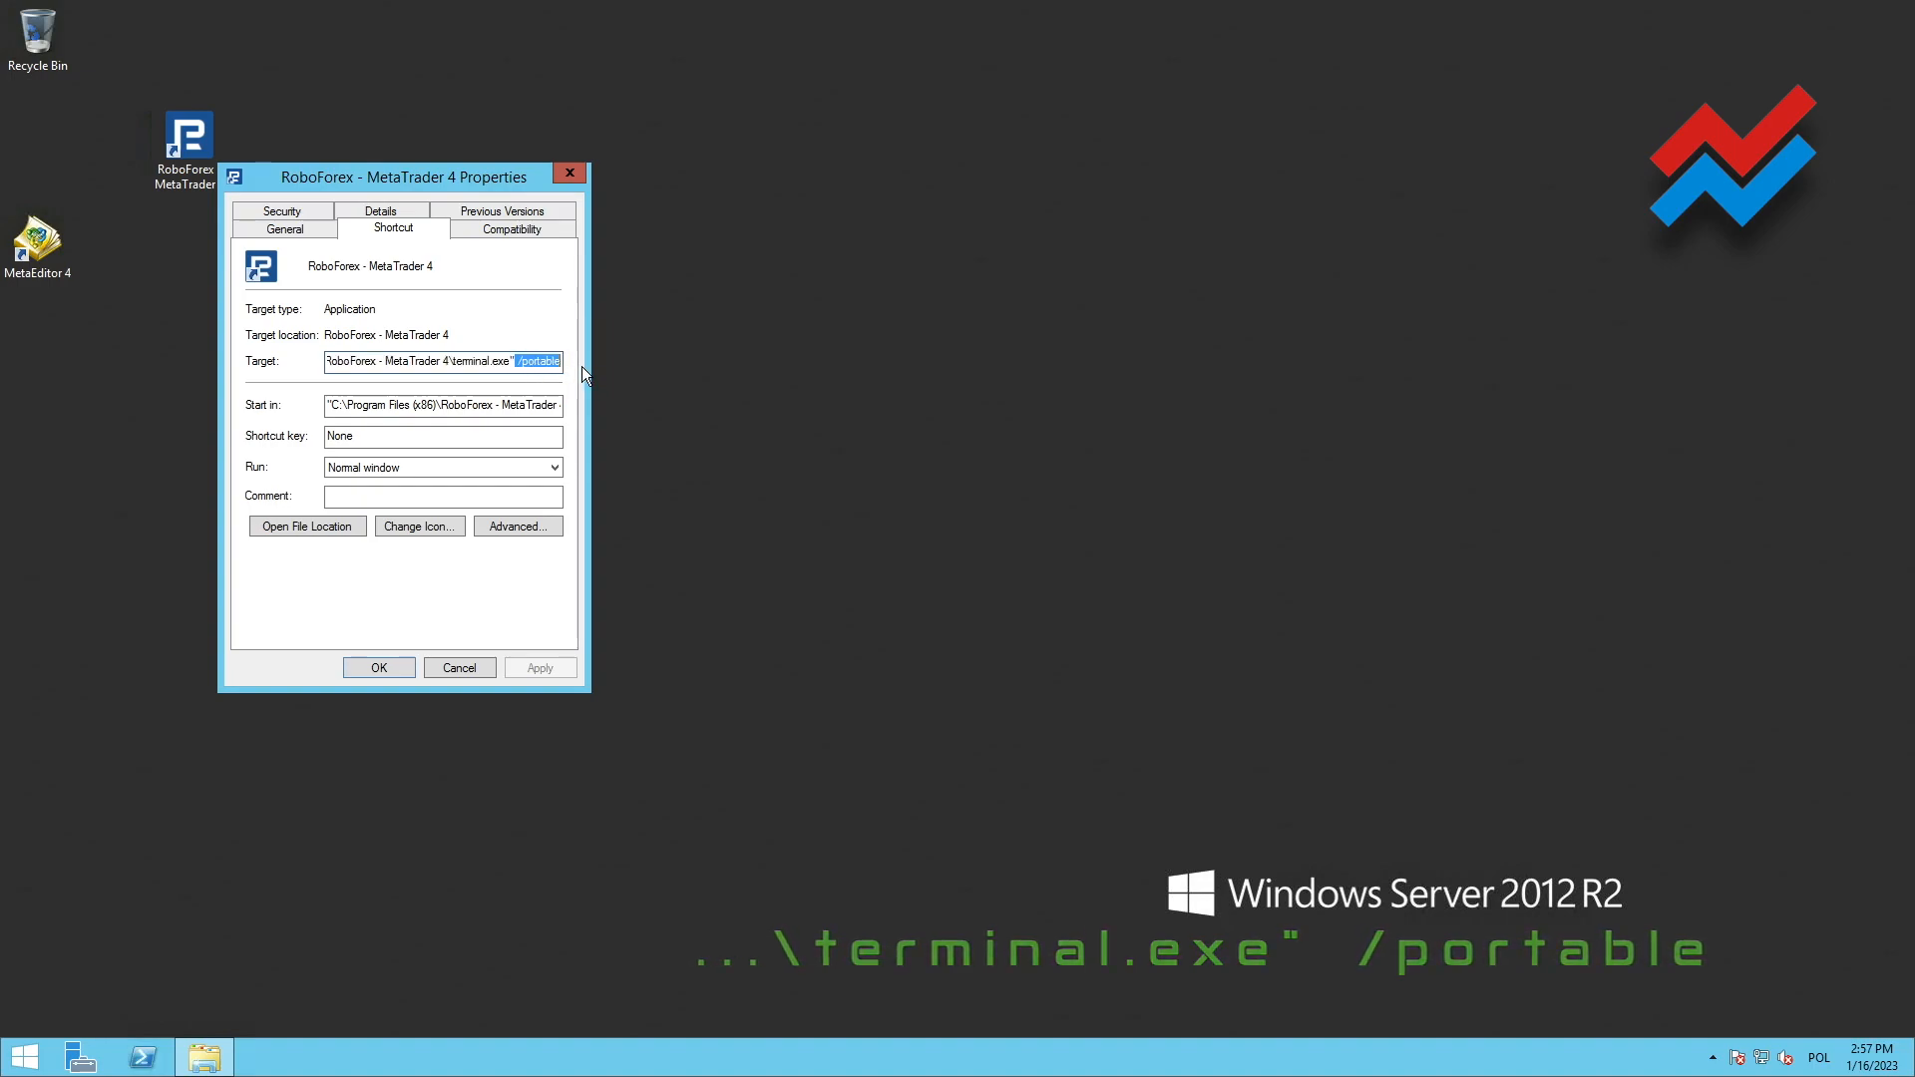
{"action": "left_click", "coordinate": [505, 523]}
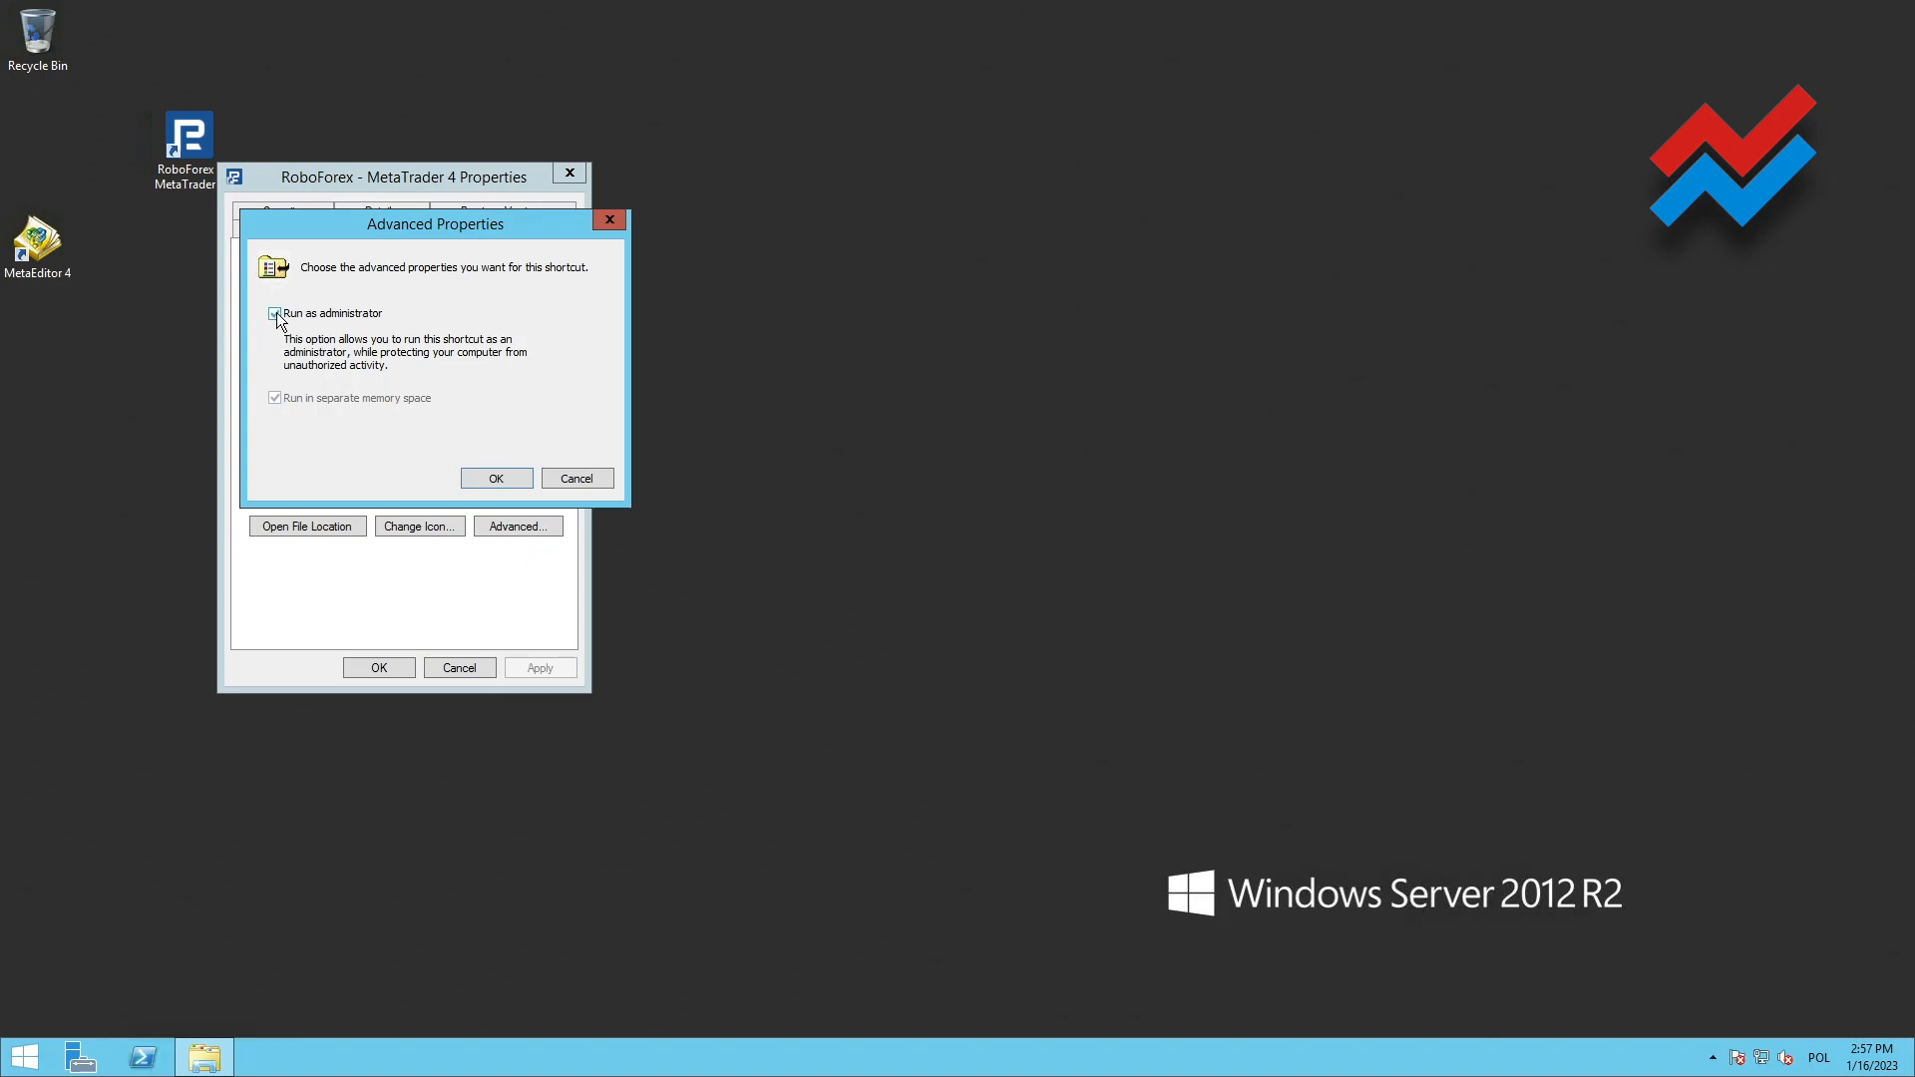
{"action": "left_click", "coordinate": [361, 320]}
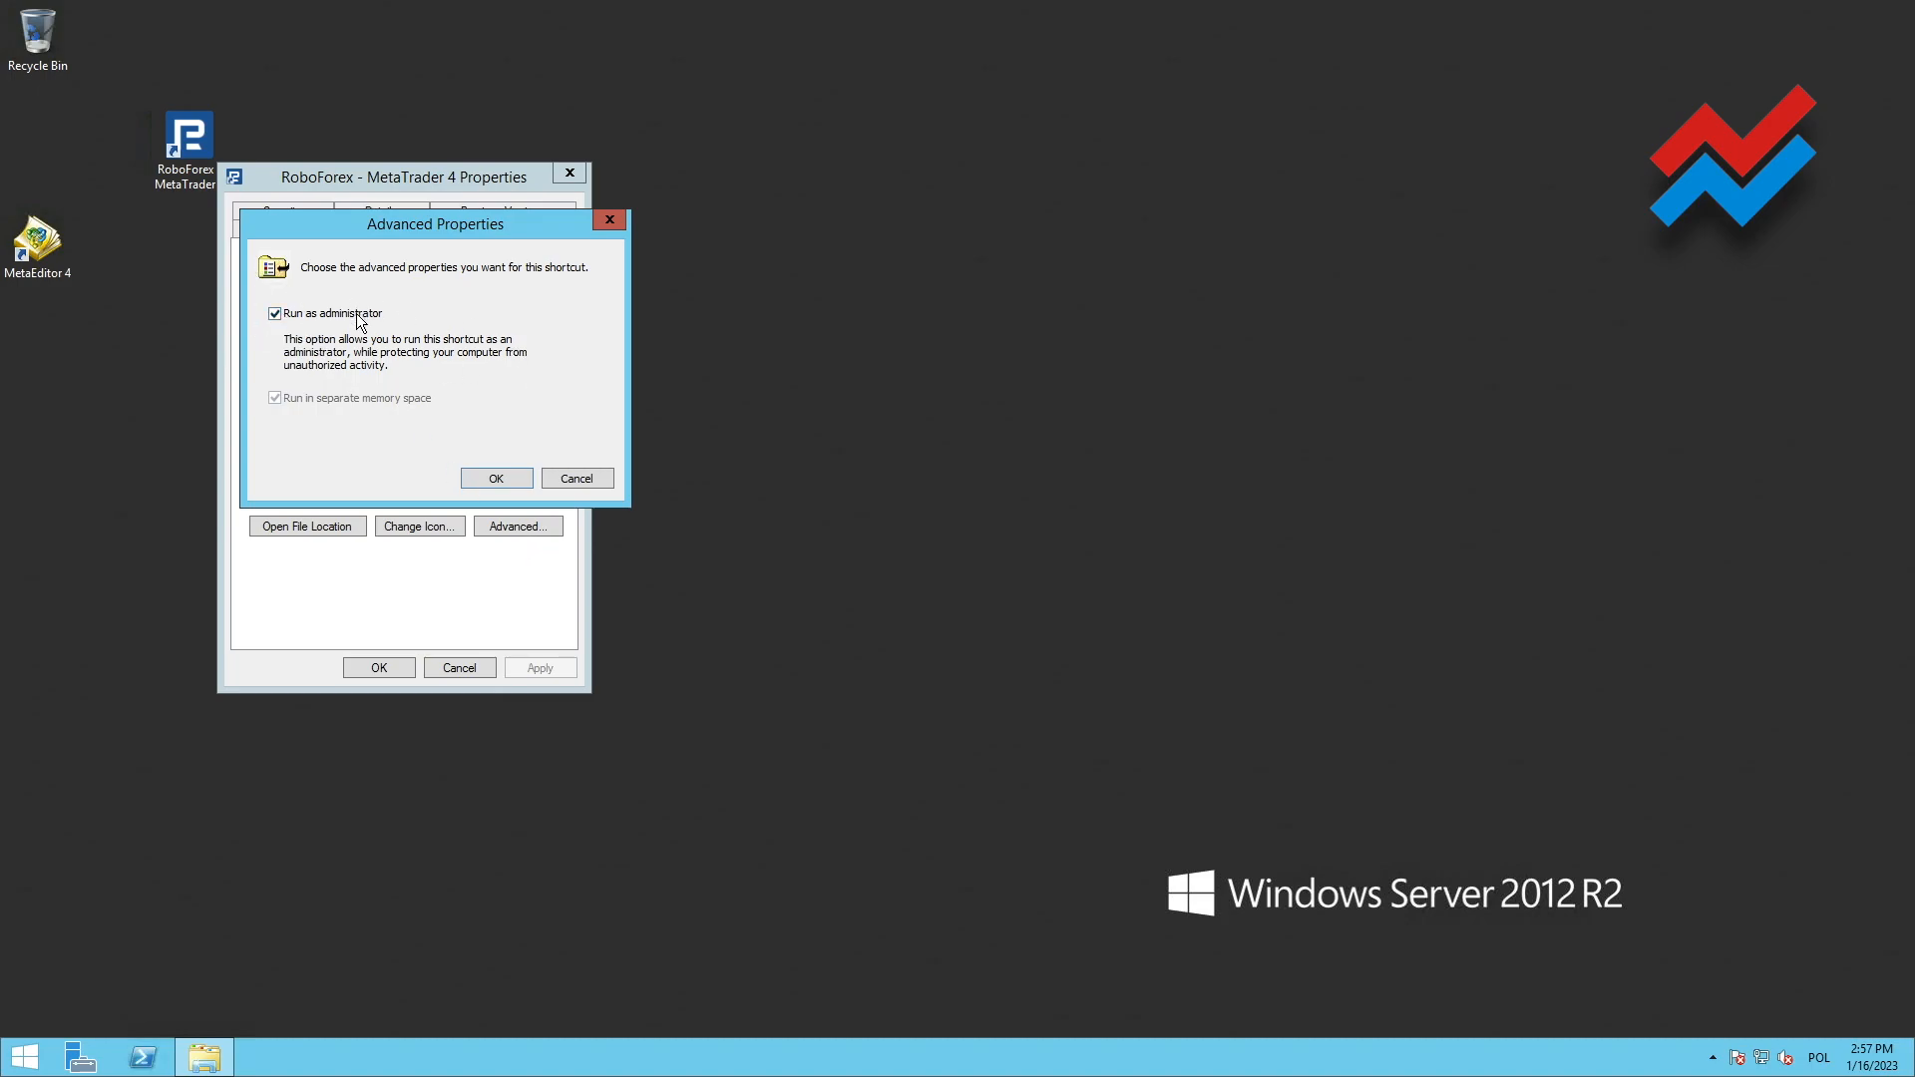
{"action": "left_click", "coordinate": [508, 477]}
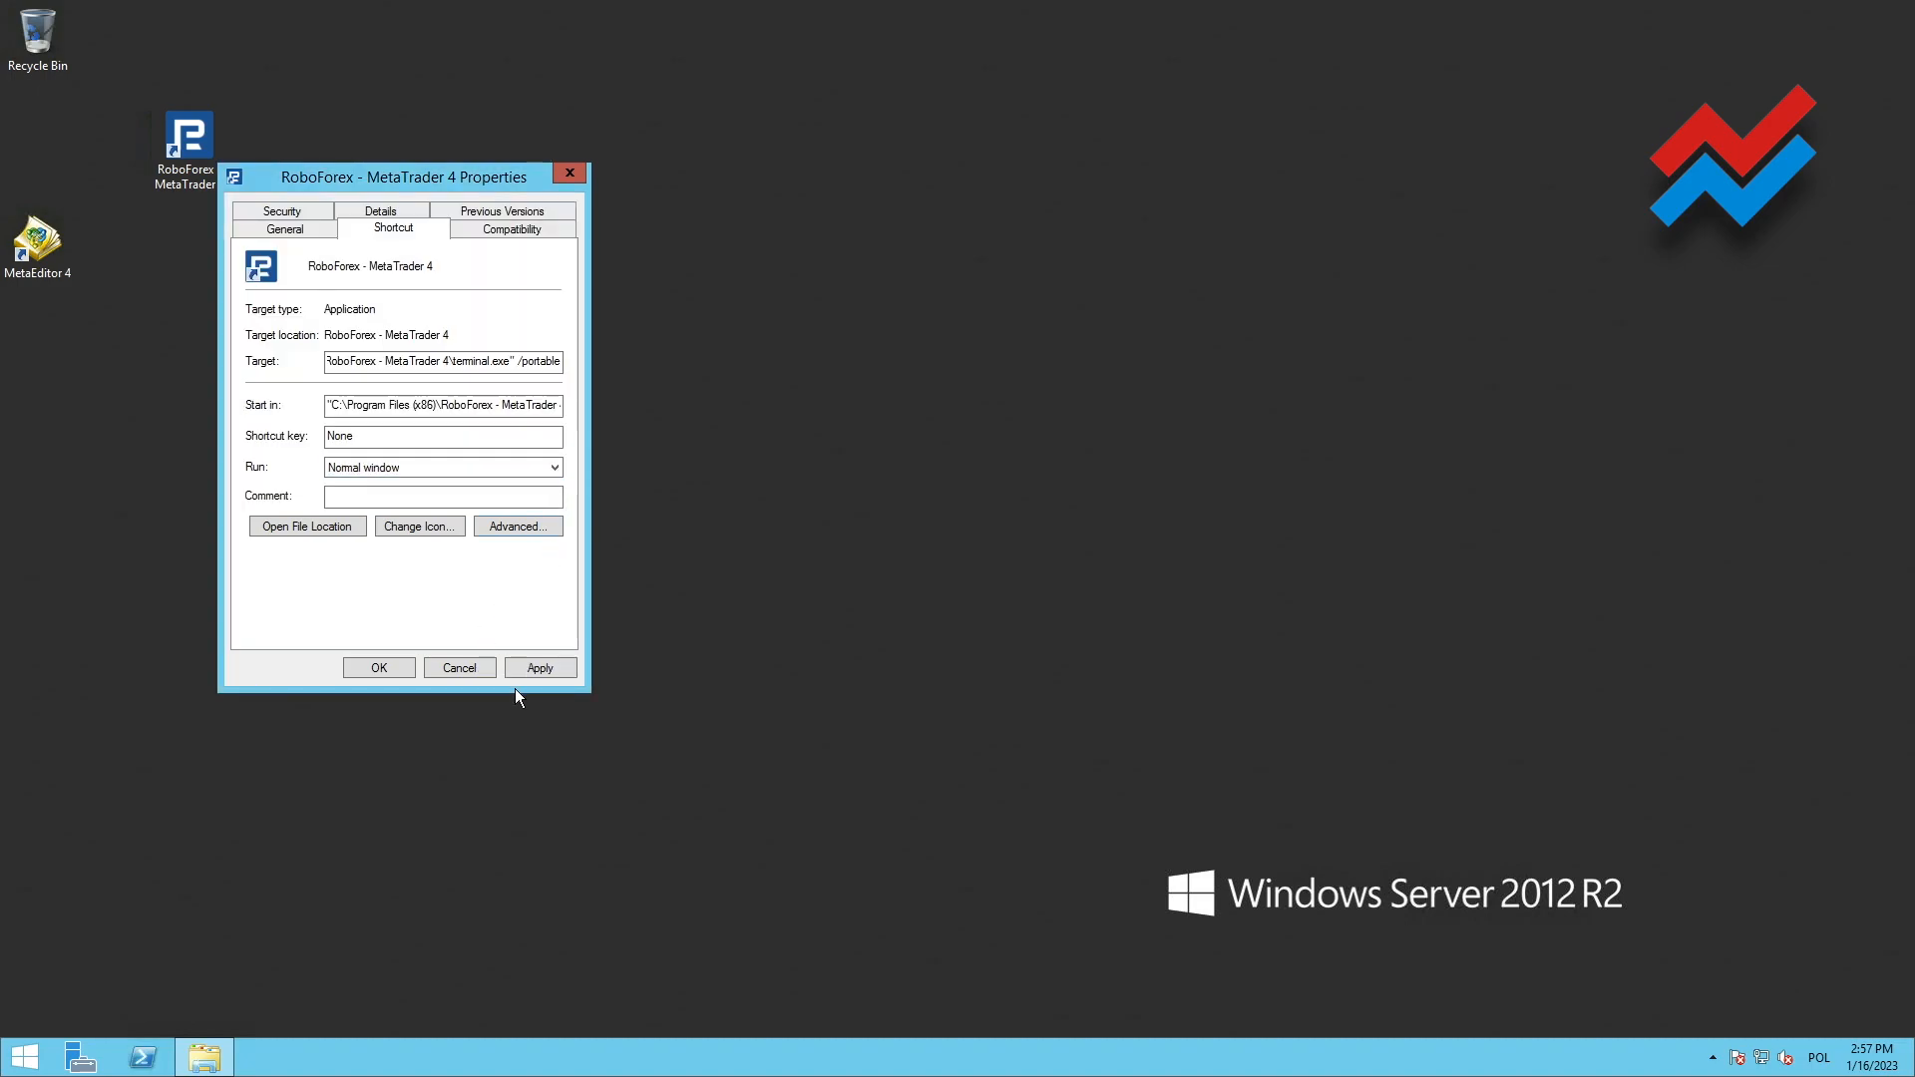
{"action": "left_click", "coordinate": [521, 668]}
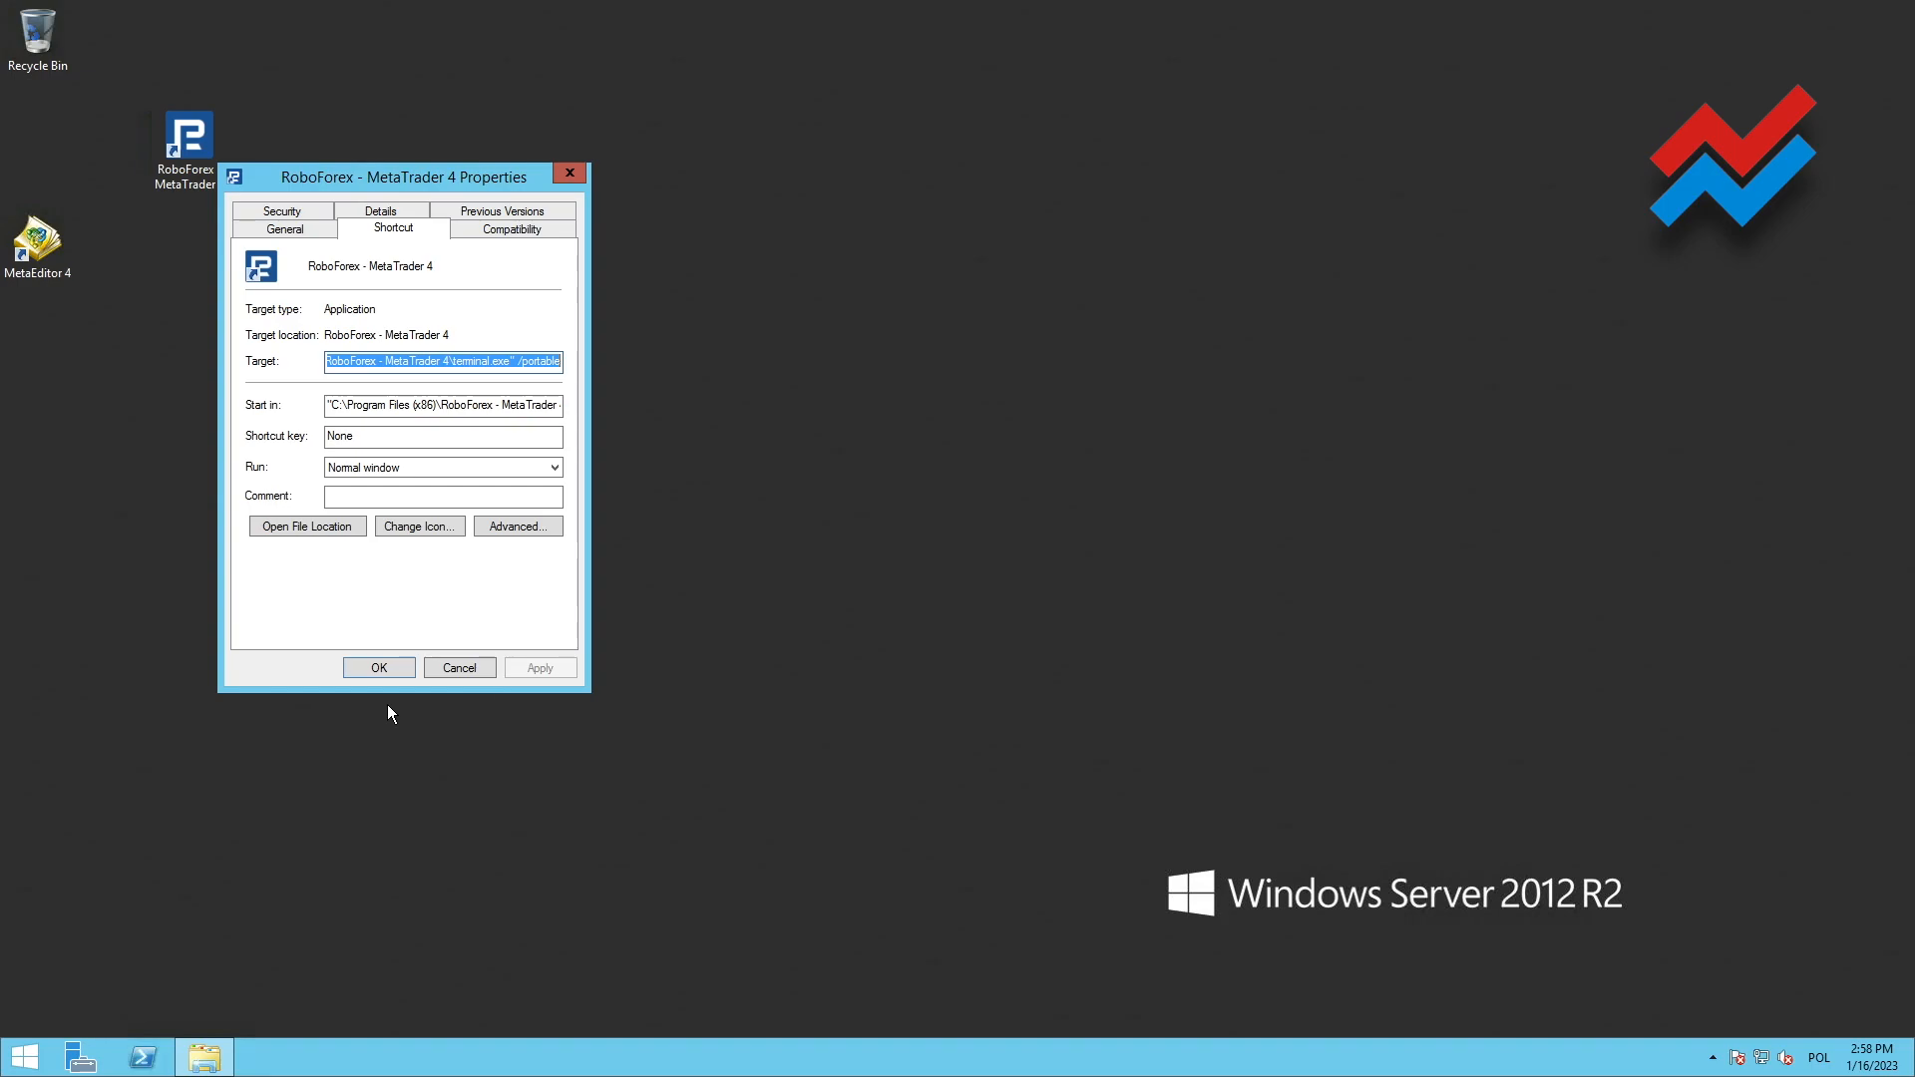
{"action": "left_click", "coordinate": [397, 668]}
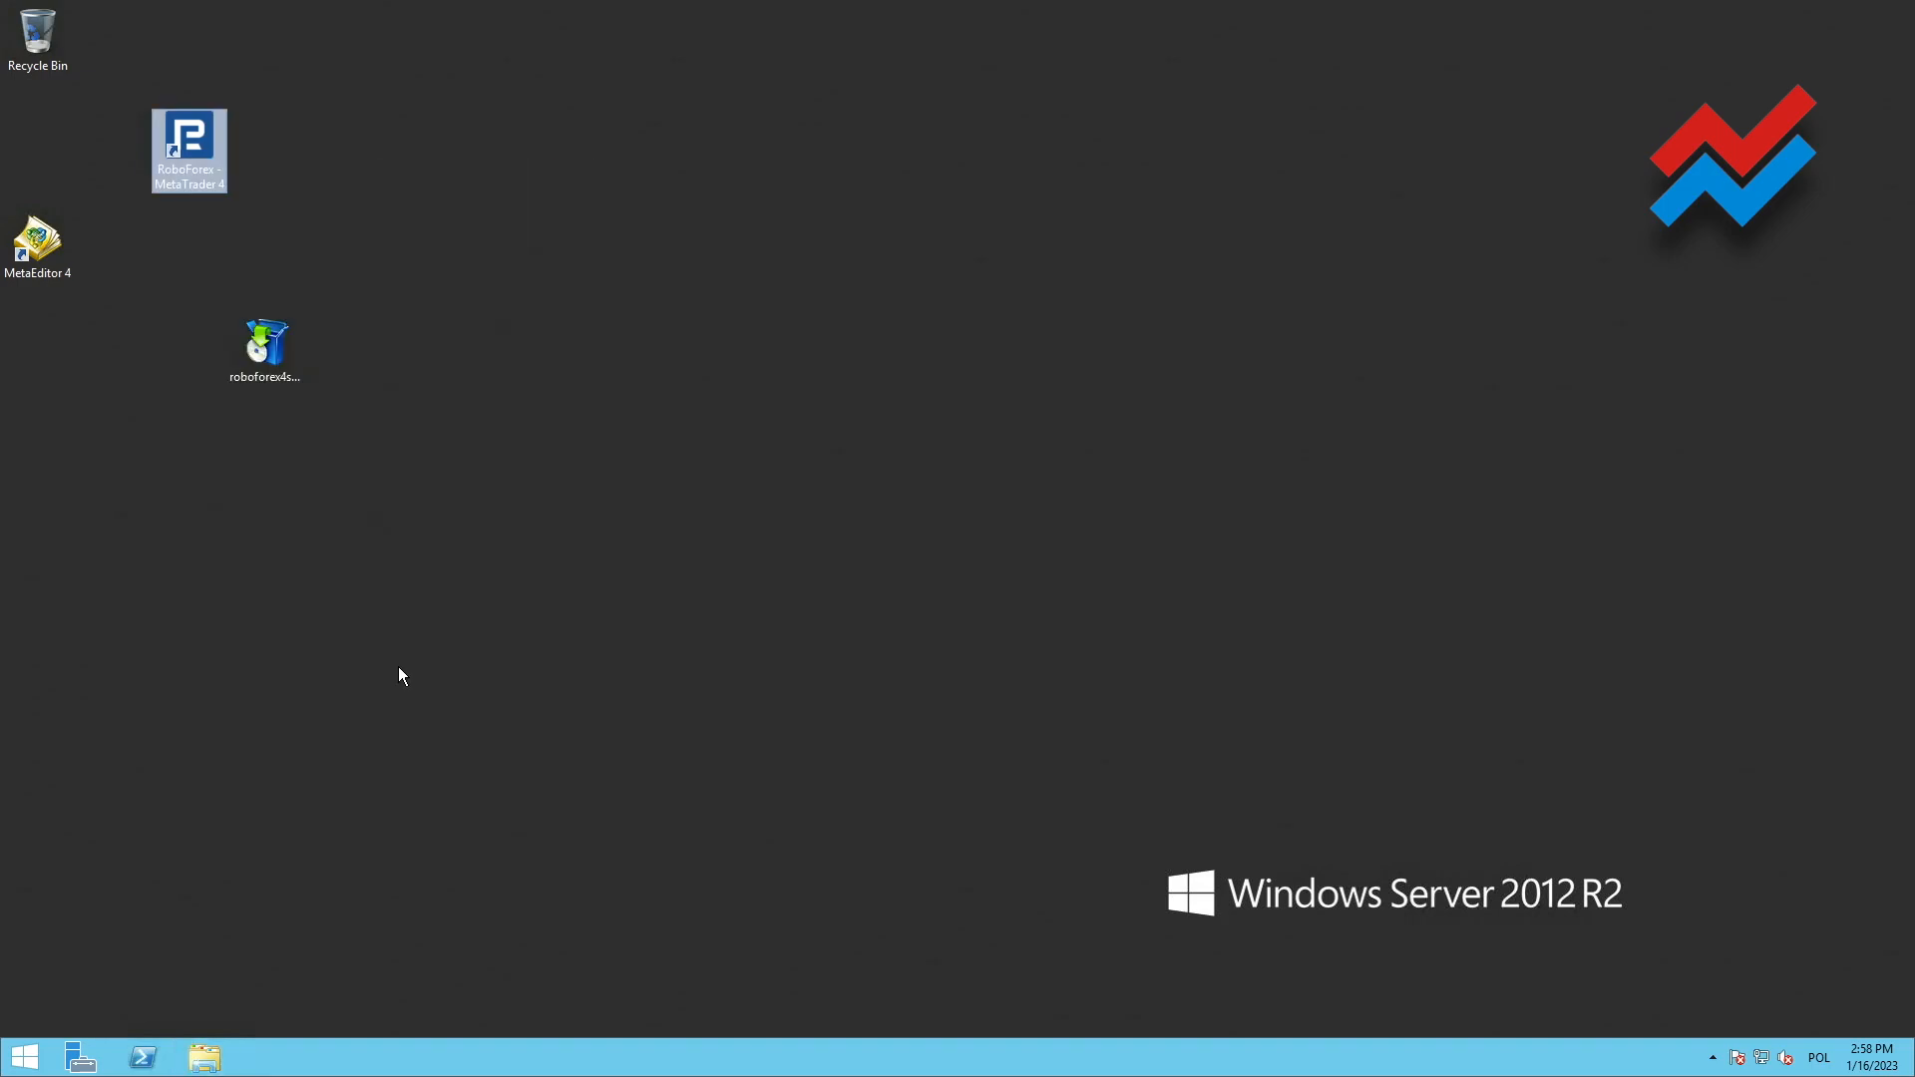
Launch MetaTrader 4 from the portable shortcut, cancel the account opening and login dialogs, and close the terminal
{"action": "double_click", "coordinate": [201, 137]}
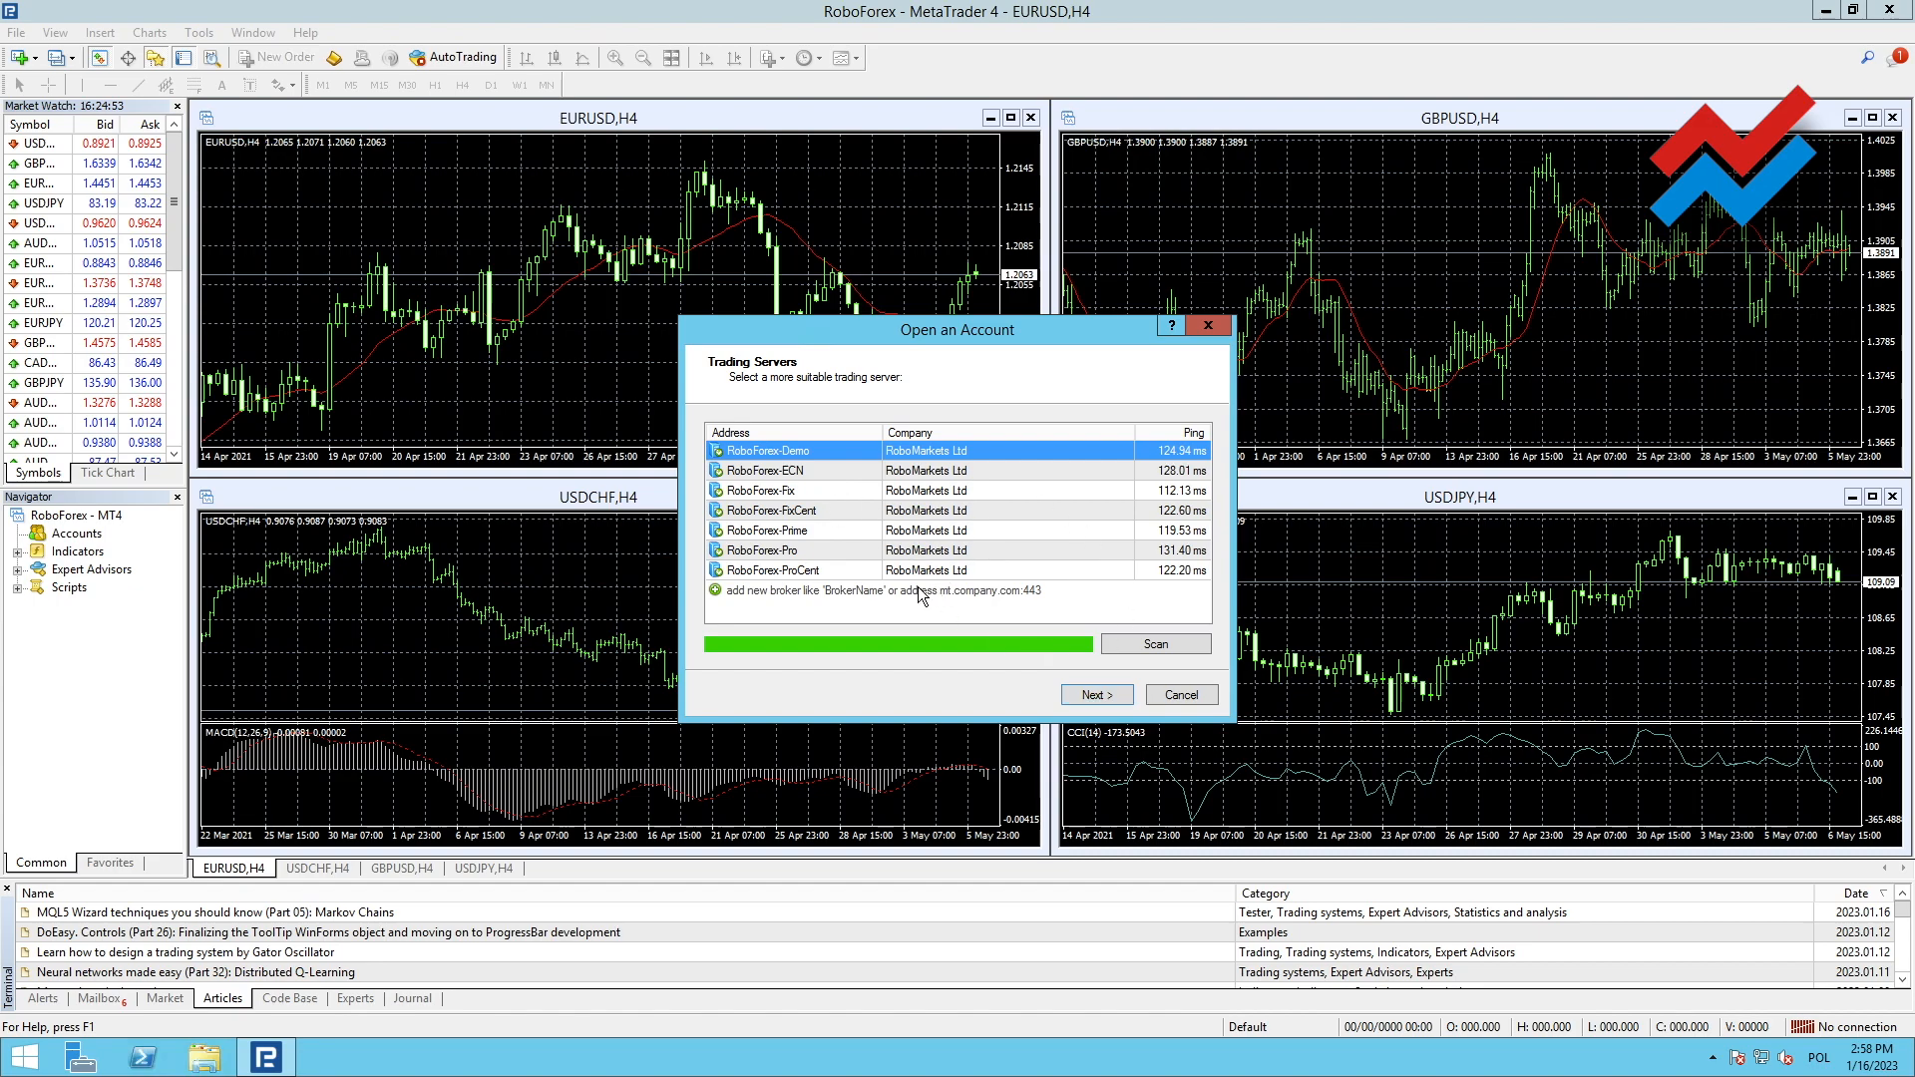
{"action": "left_click", "coordinate": [816, 473]}
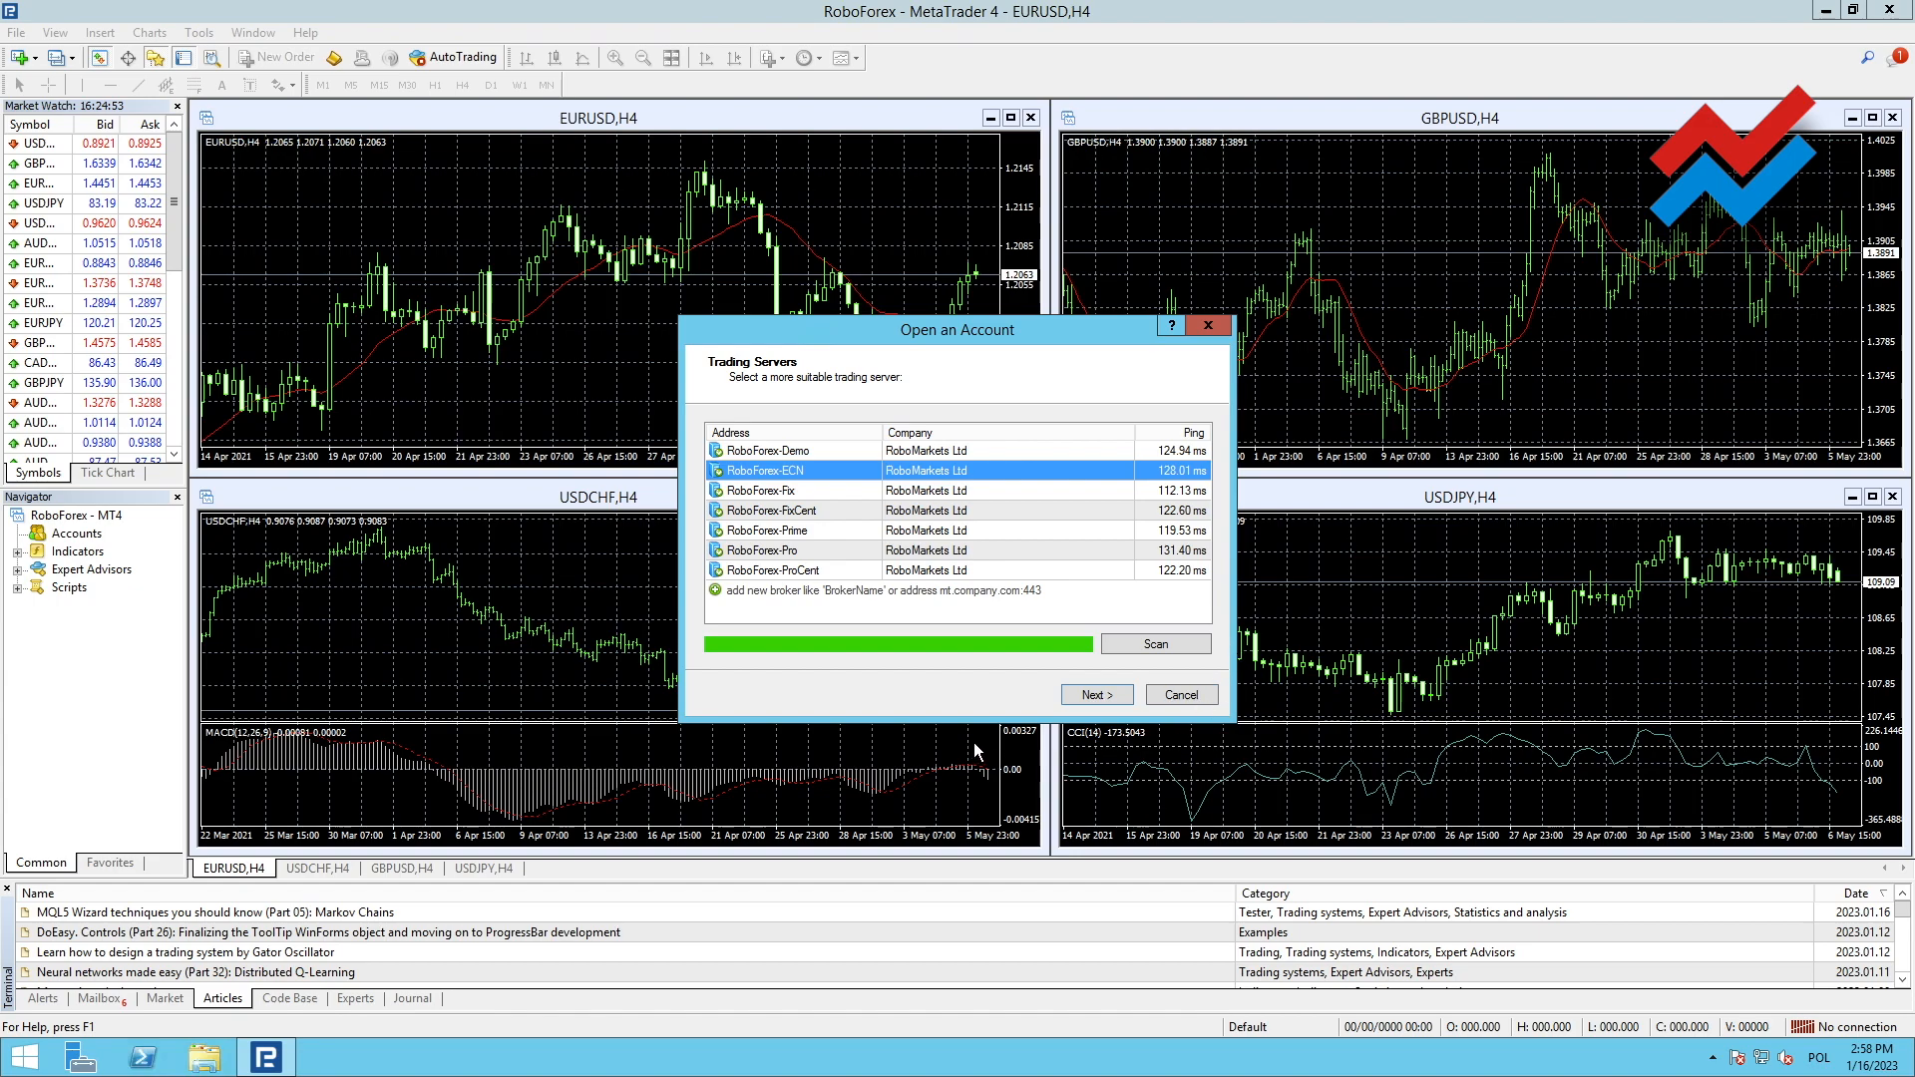
{"action": "left_click", "coordinate": [1181, 696]}
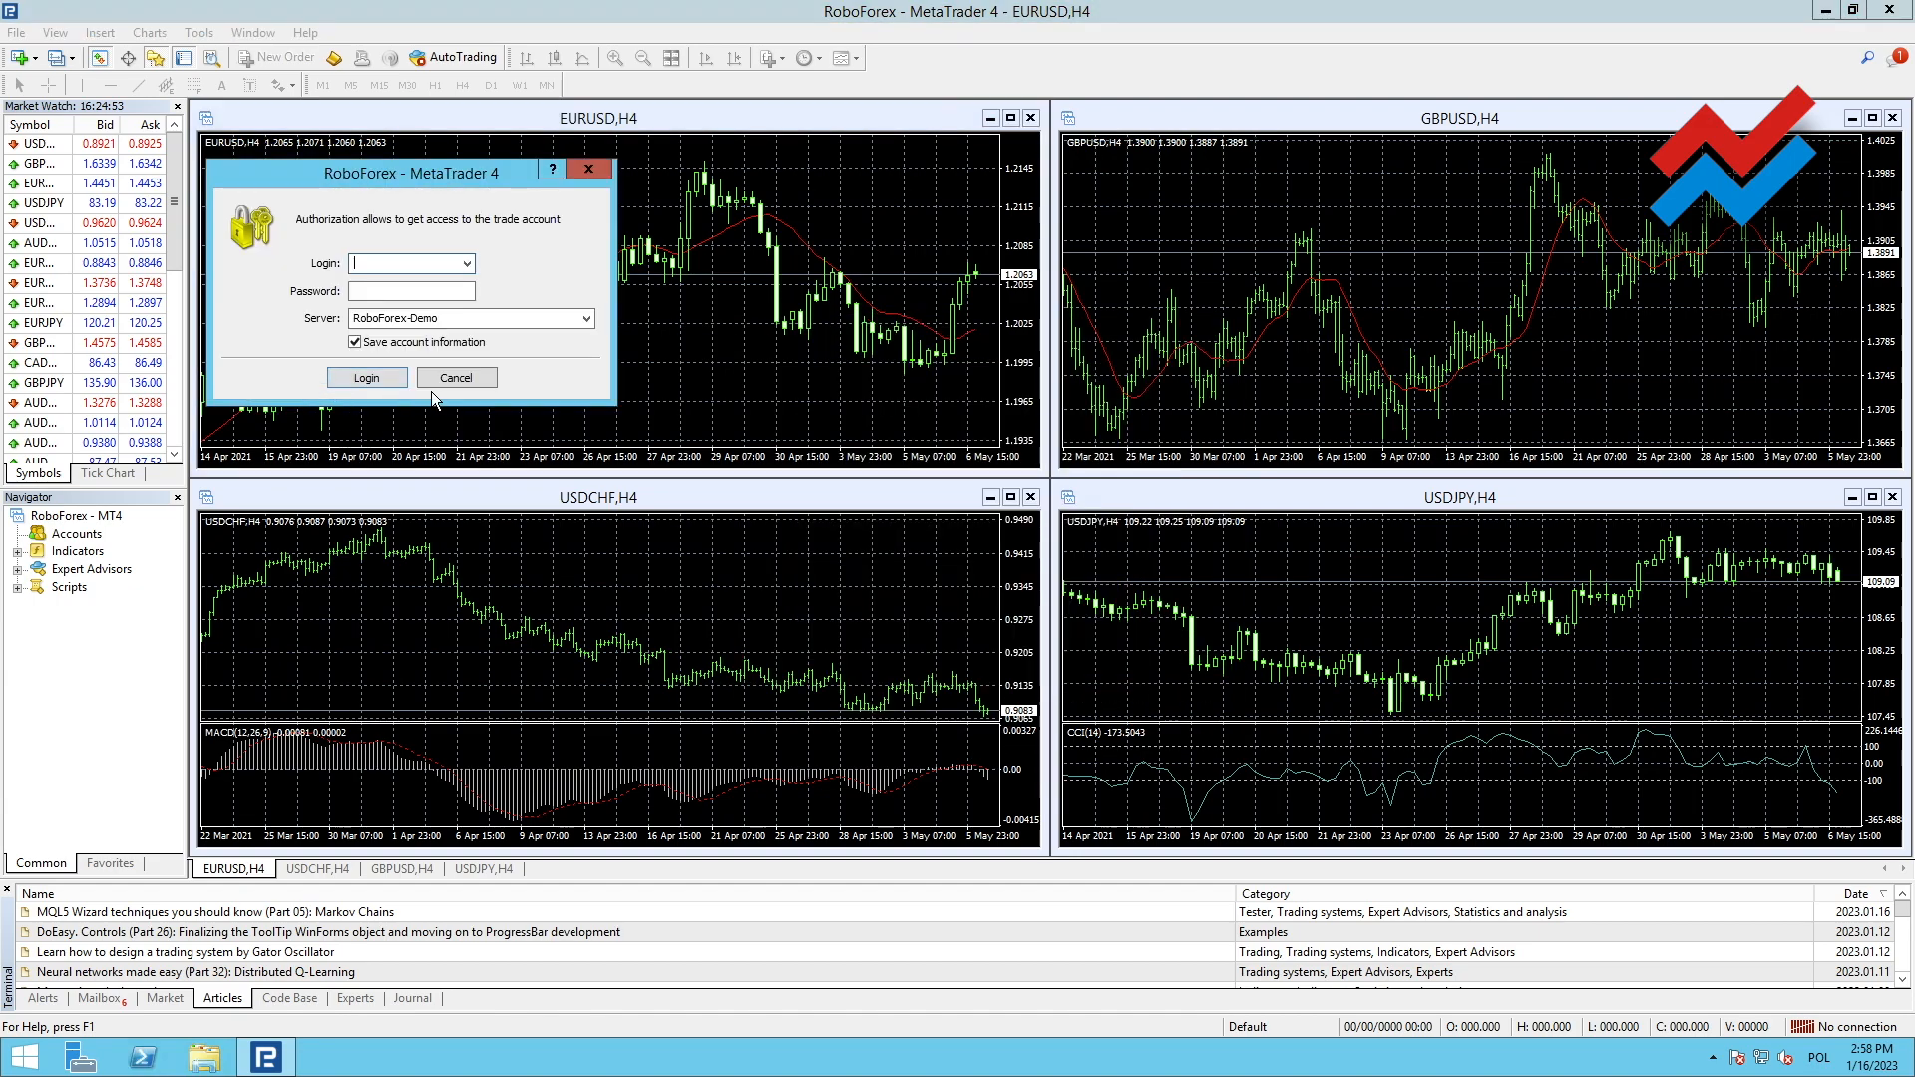
{"action": "left_click", "coordinate": [455, 379]}
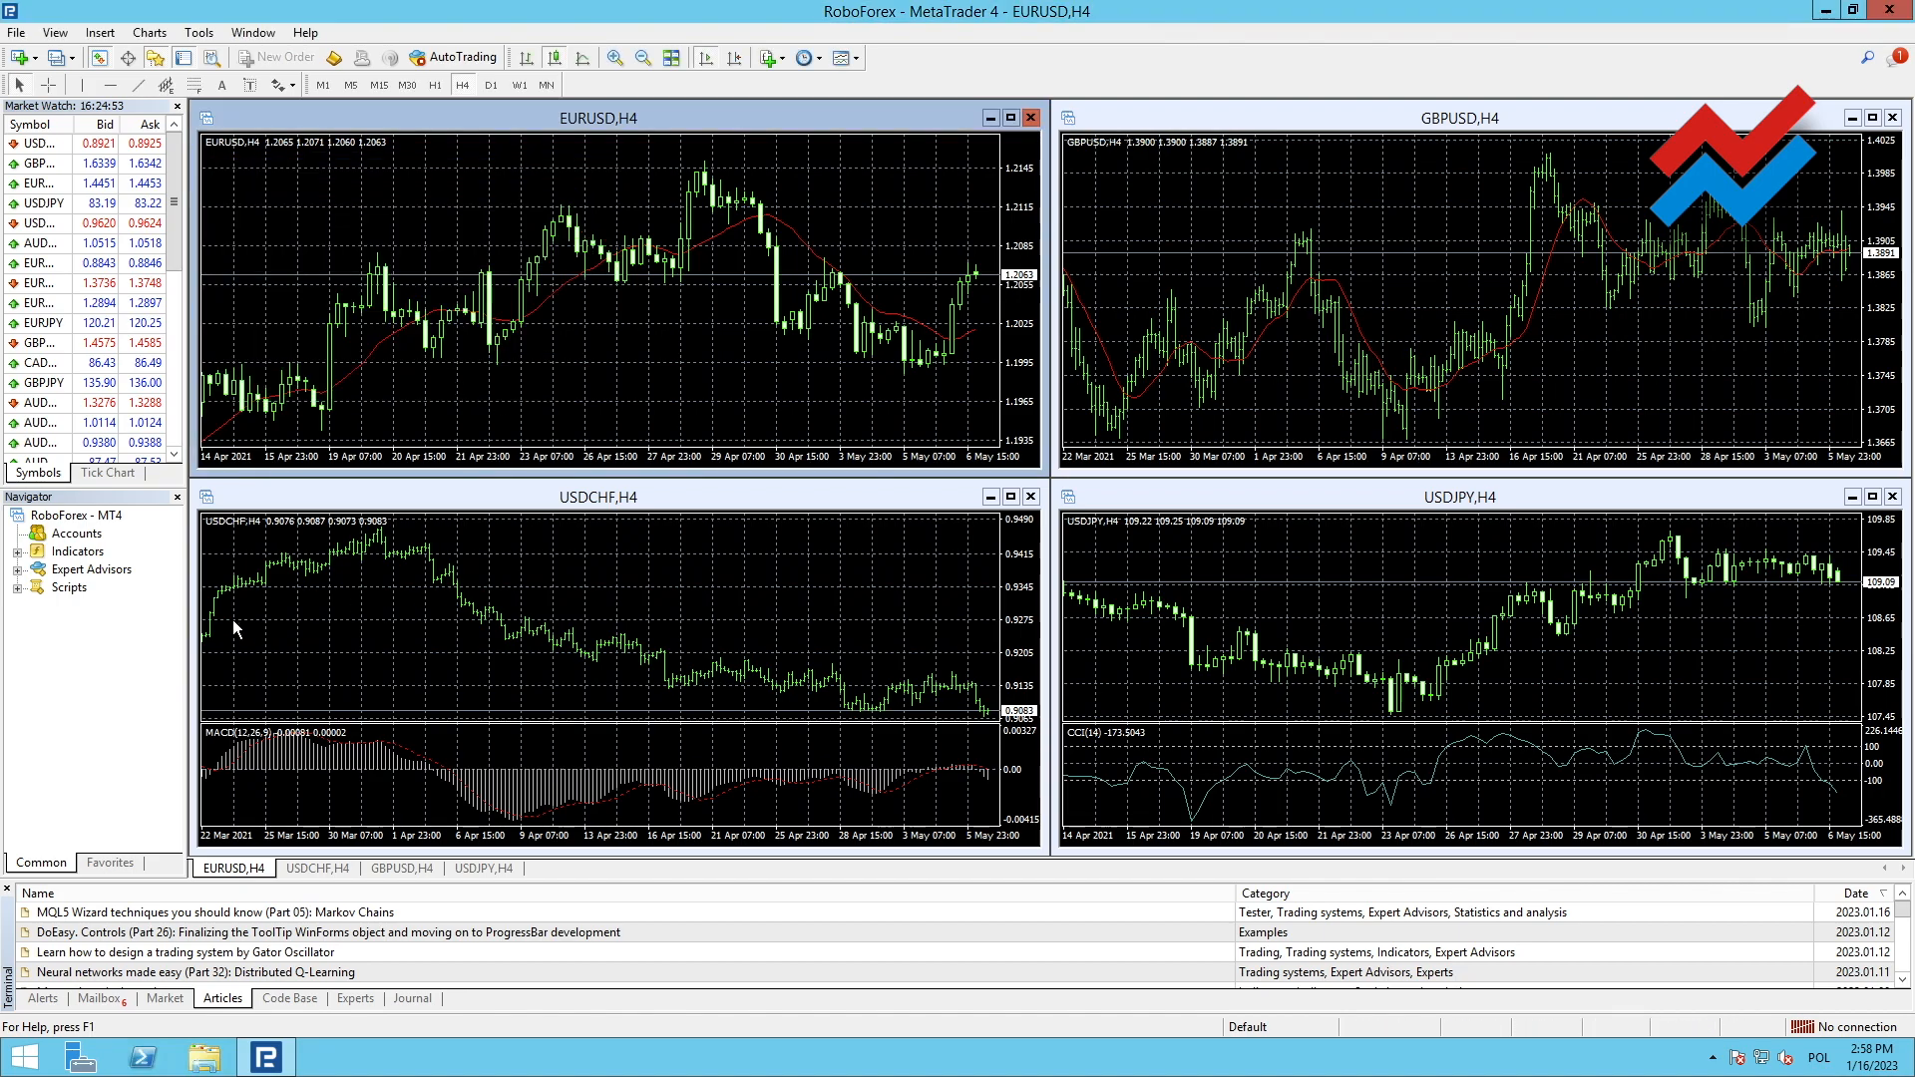
{"action": "left_click_drag", "start_coordinate": [196, 623], "coordinate": [355, 604]}
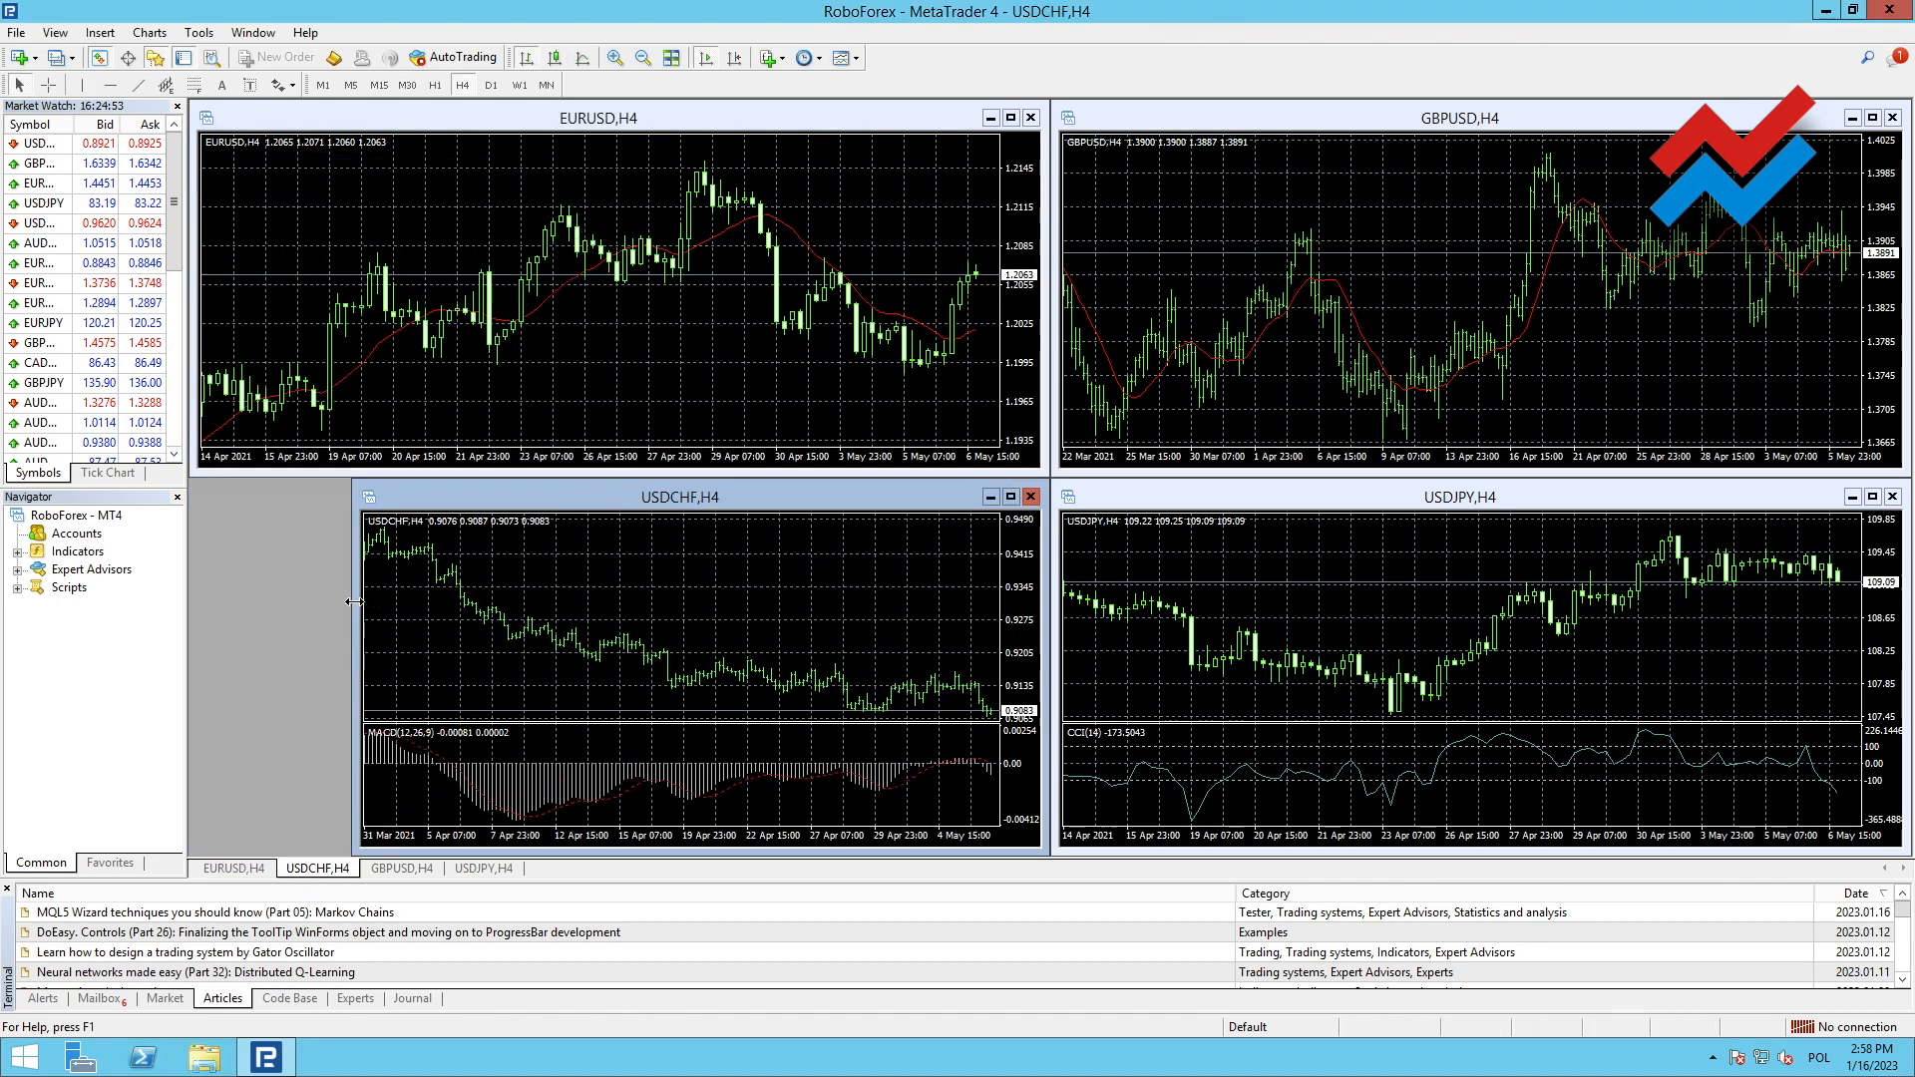
{"action": "left_click", "coordinate": [1889, 12]}
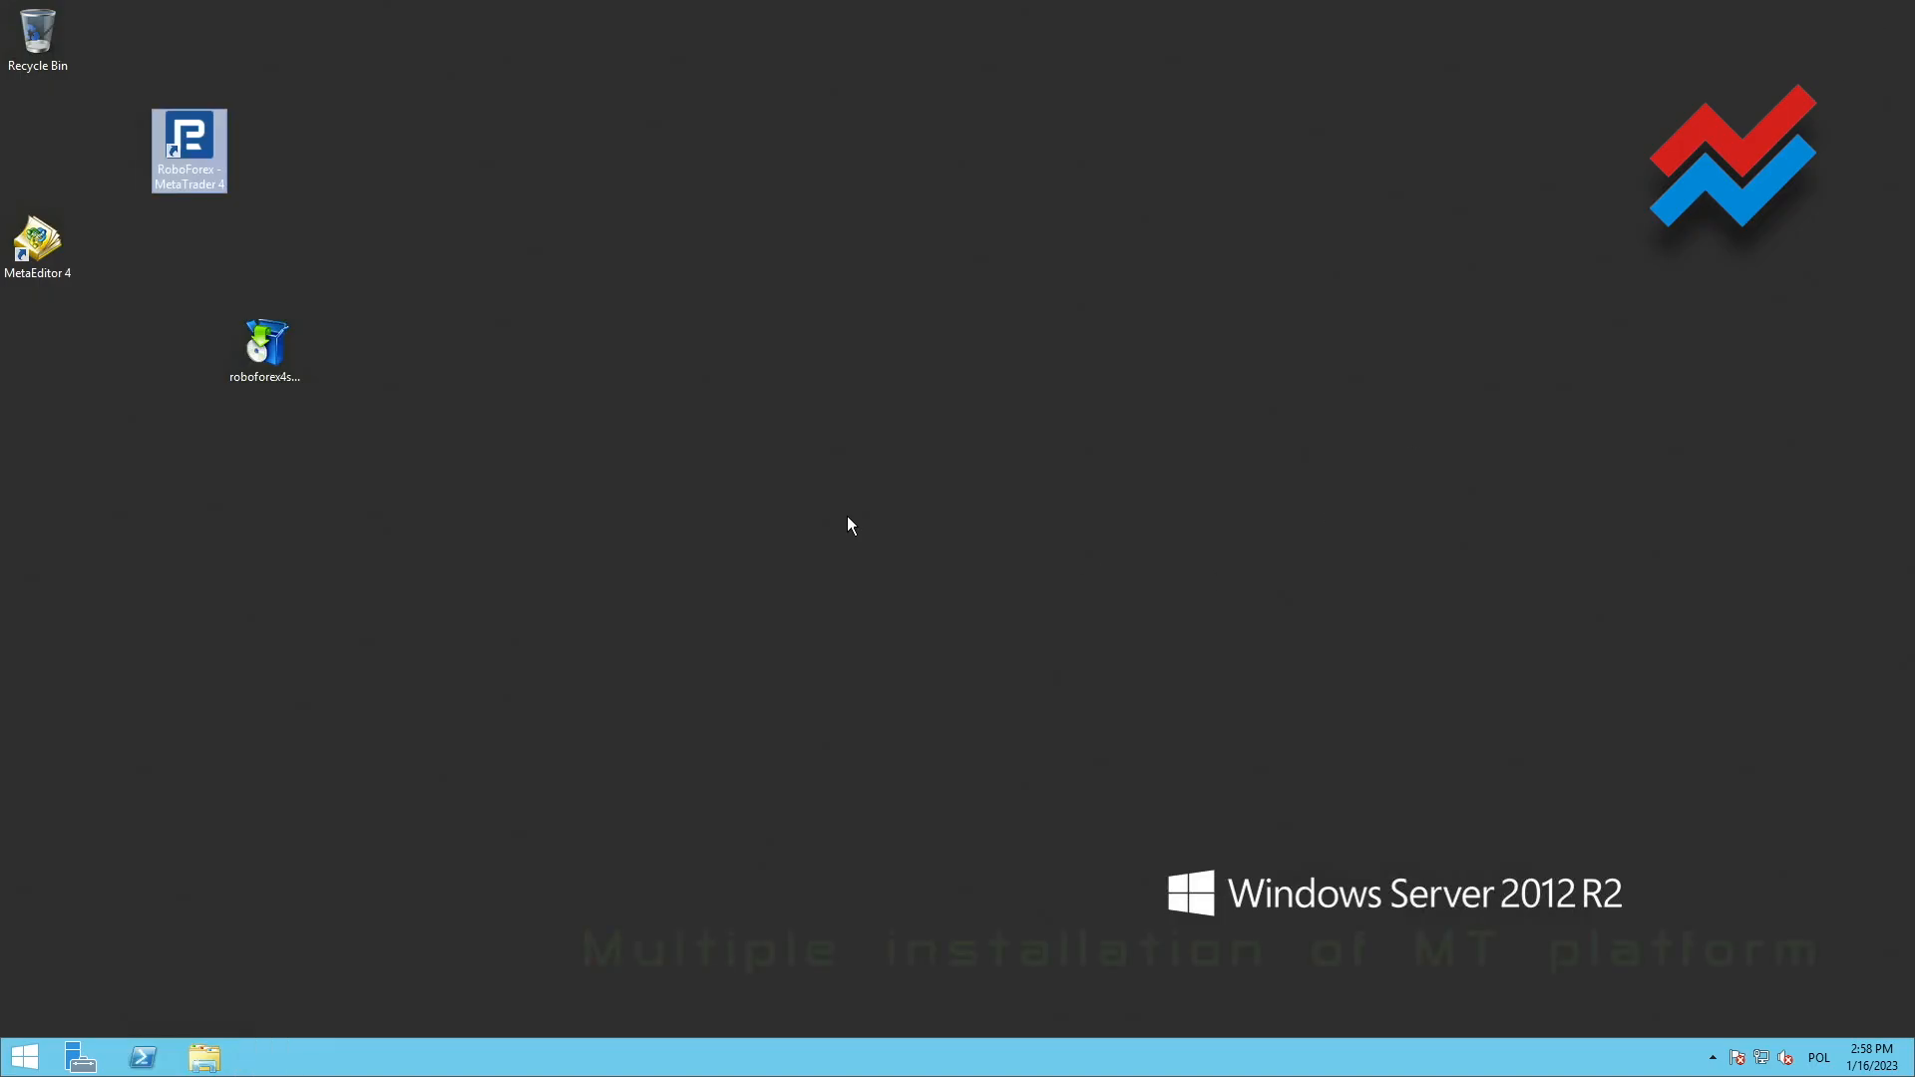
Open the Program Files (x86) folder on the Windows (C:) drive
{"action": "left_click", "coordinate": [201, 213]}
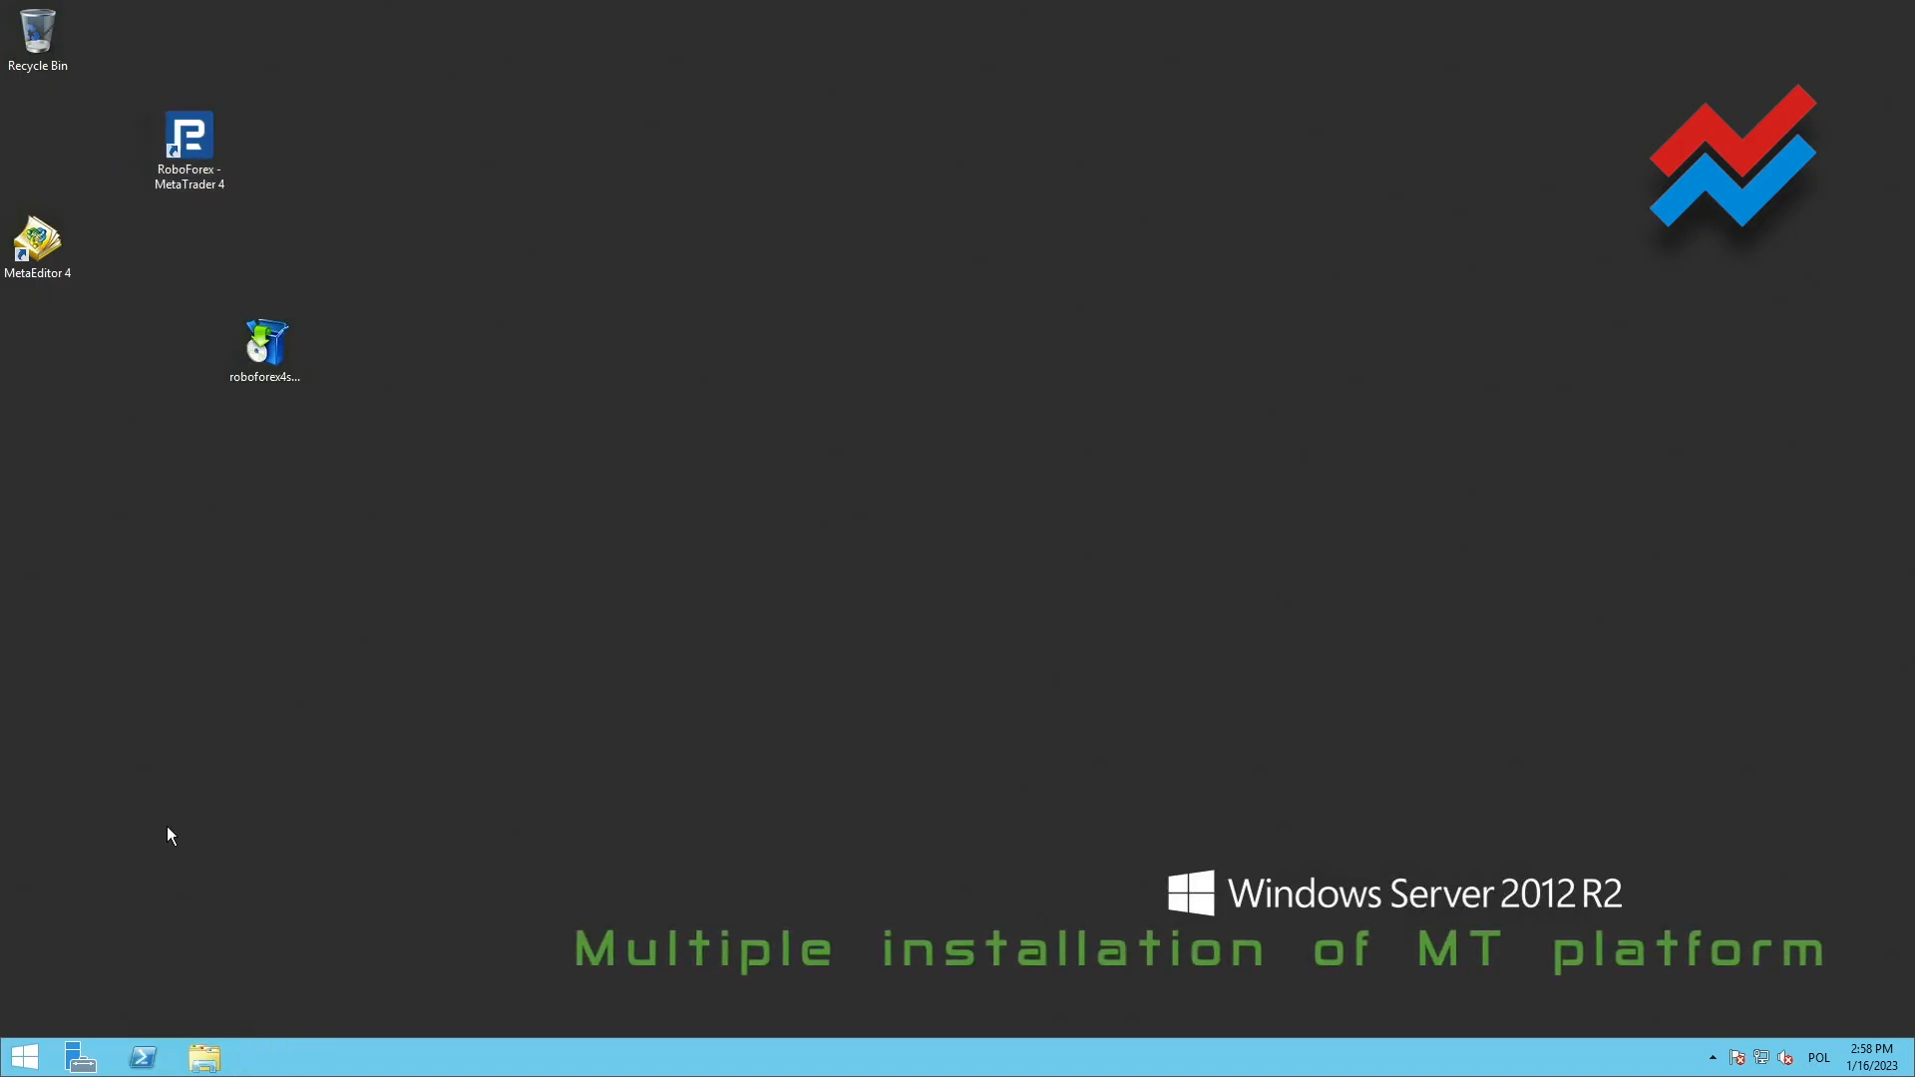
{"action": "left_click", "coordinate": [206, 1058]}
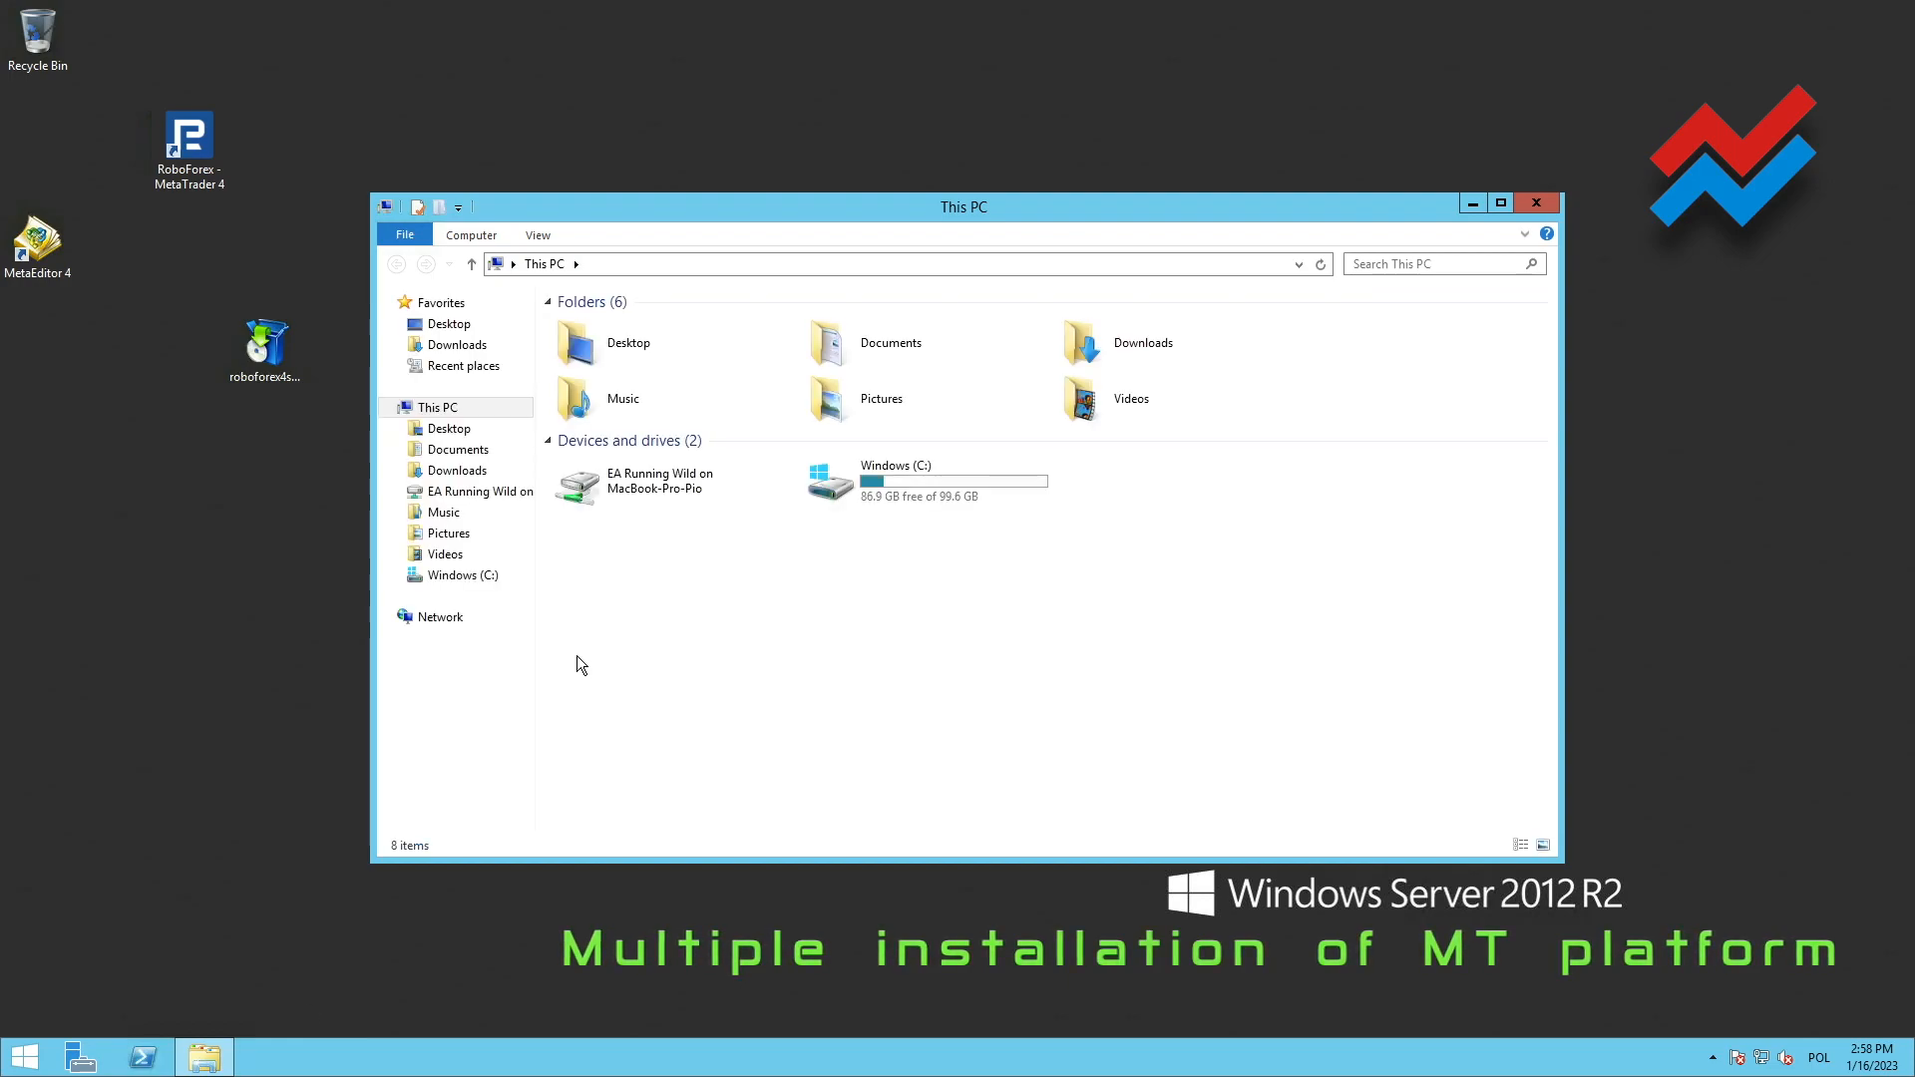
{"action": "left_click", "coordinate": [850, 486]}
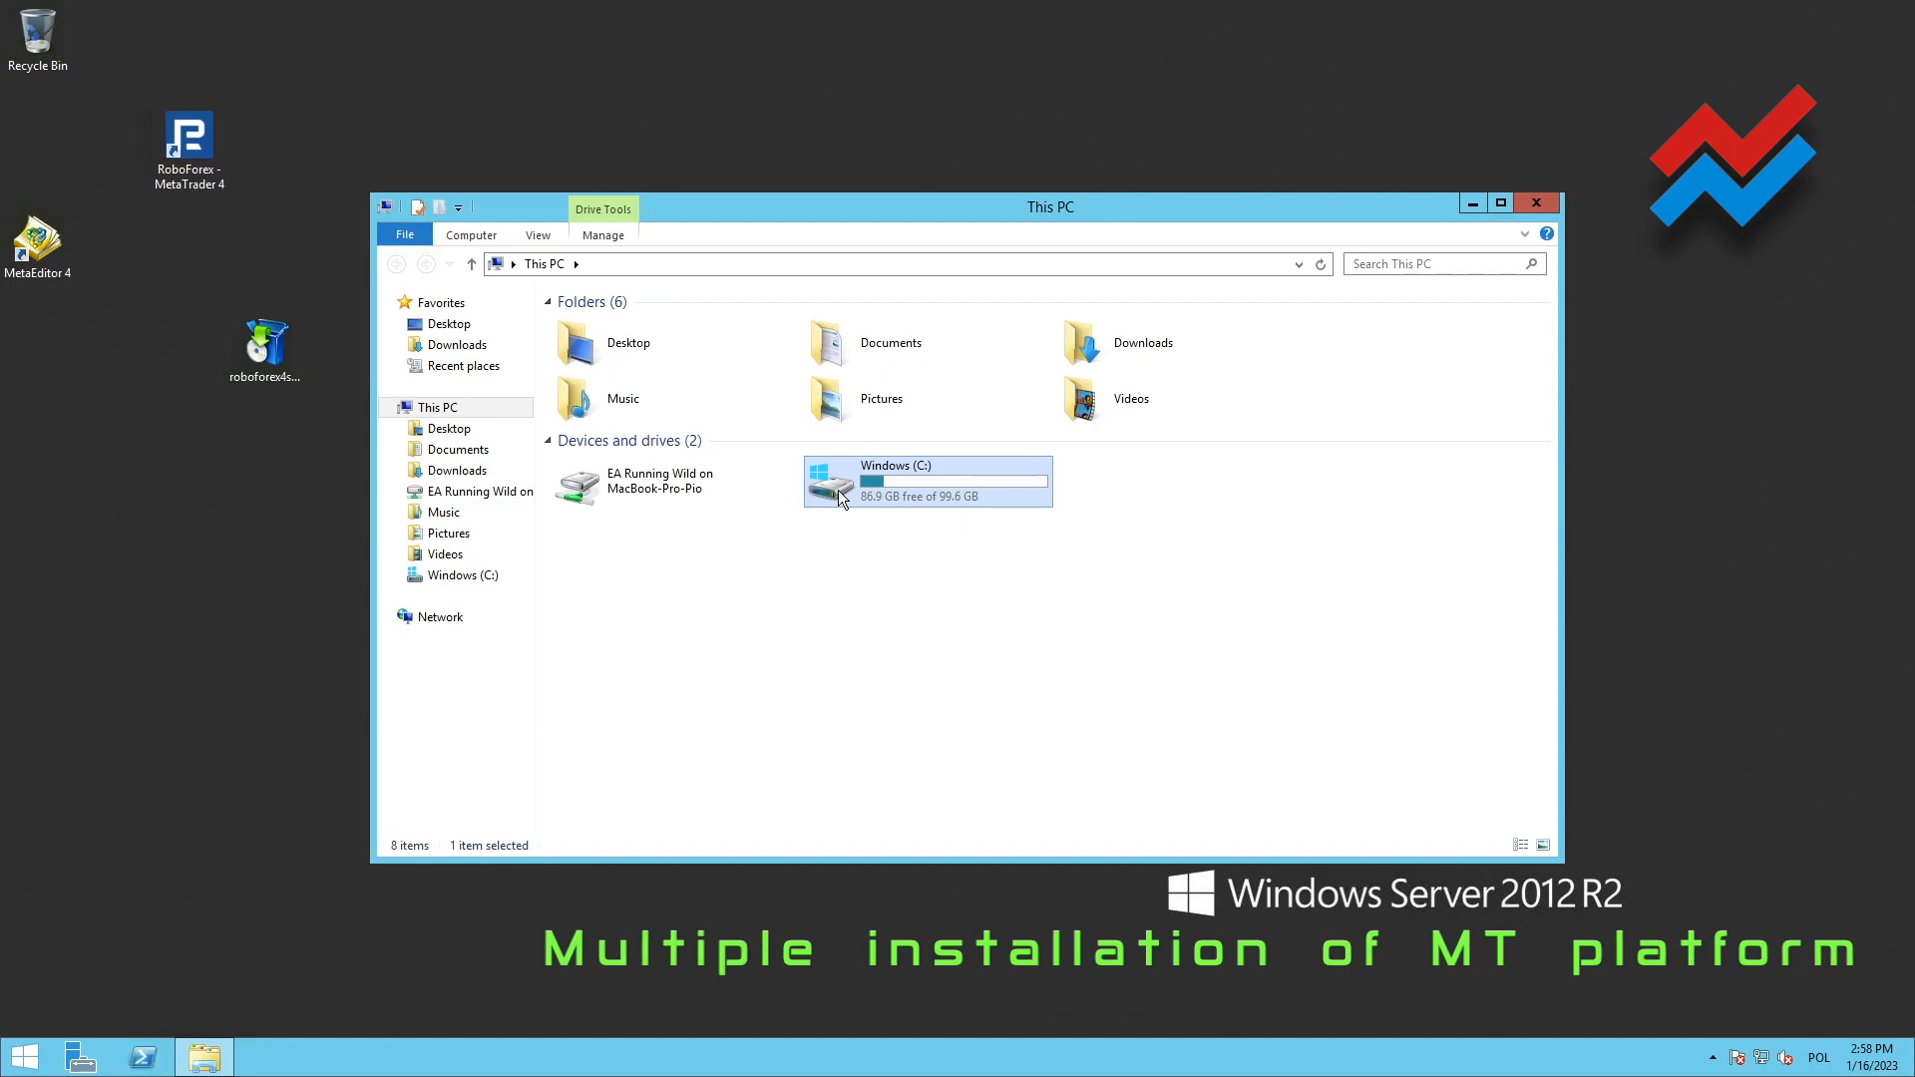
{"action": "double_click", "coordinate": [838, 489]}
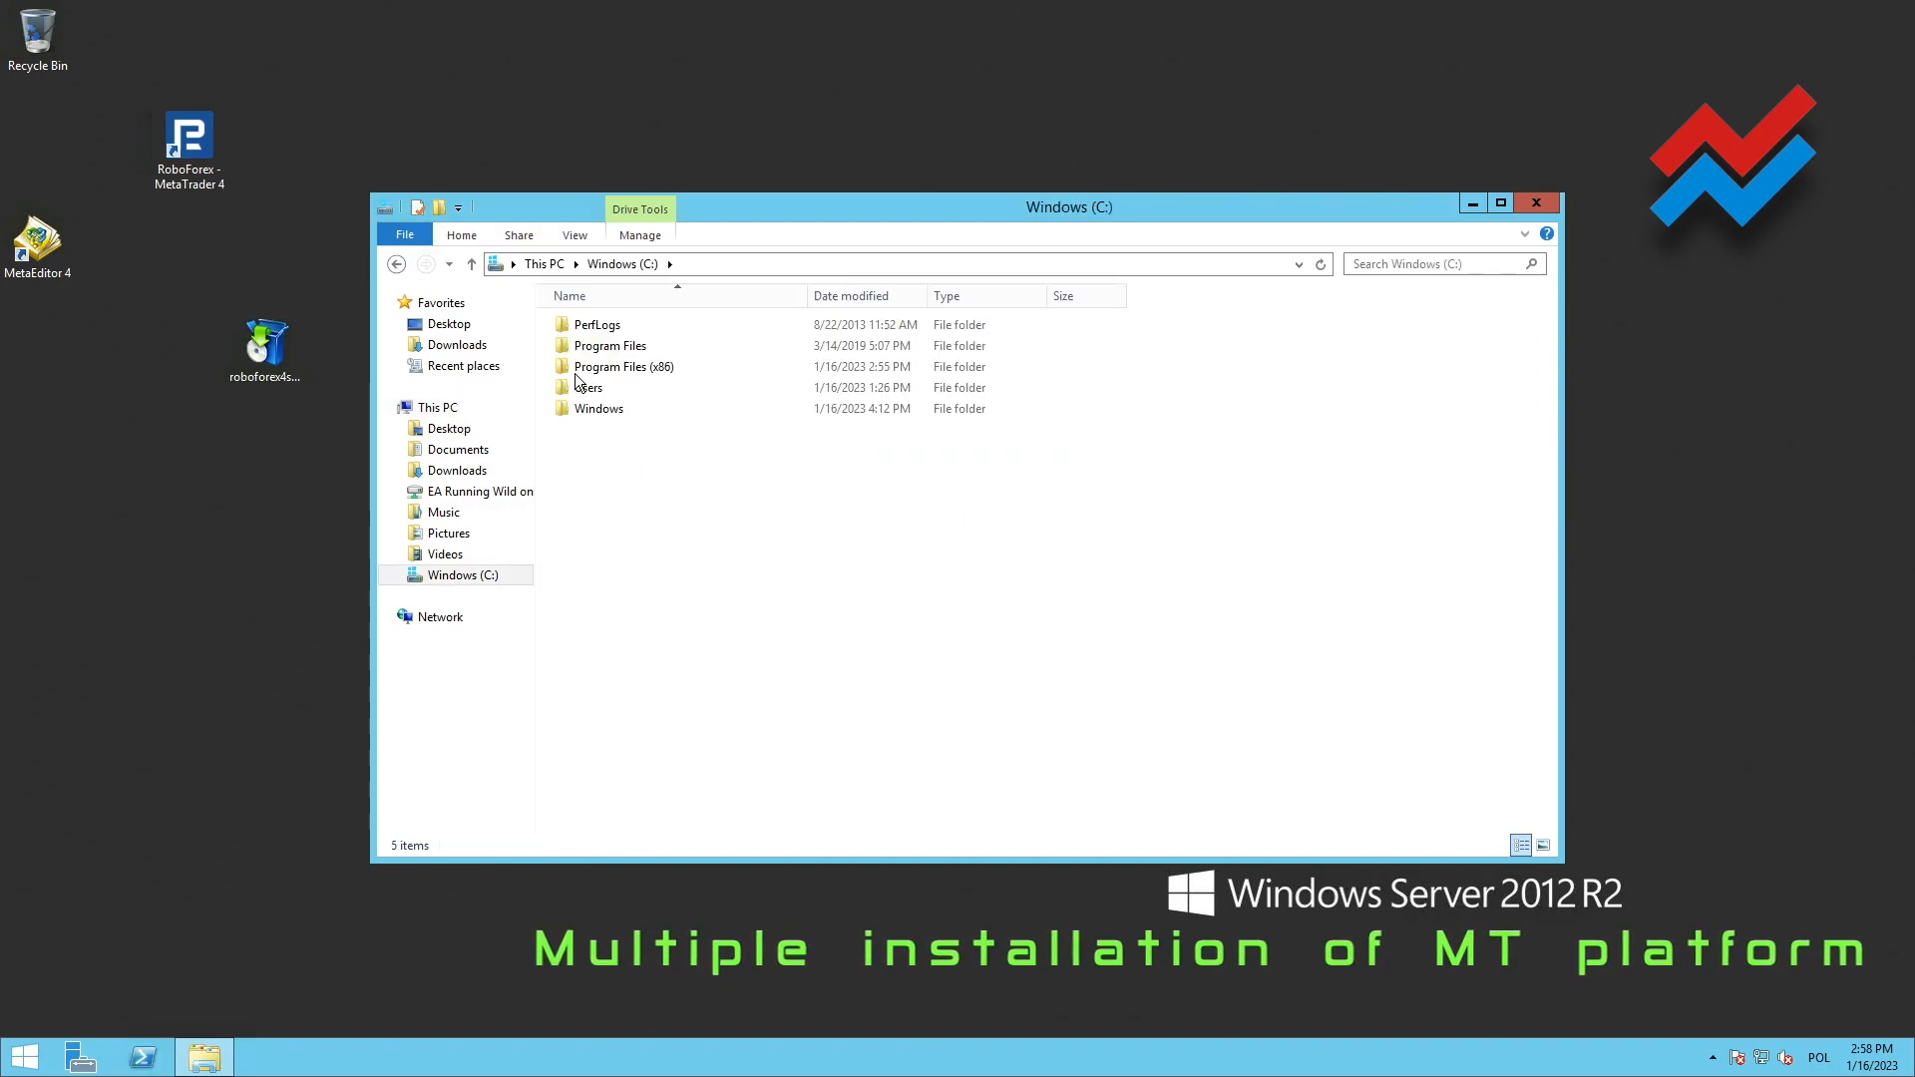
{"action": "double_click", "coordinate": [579, 371]}
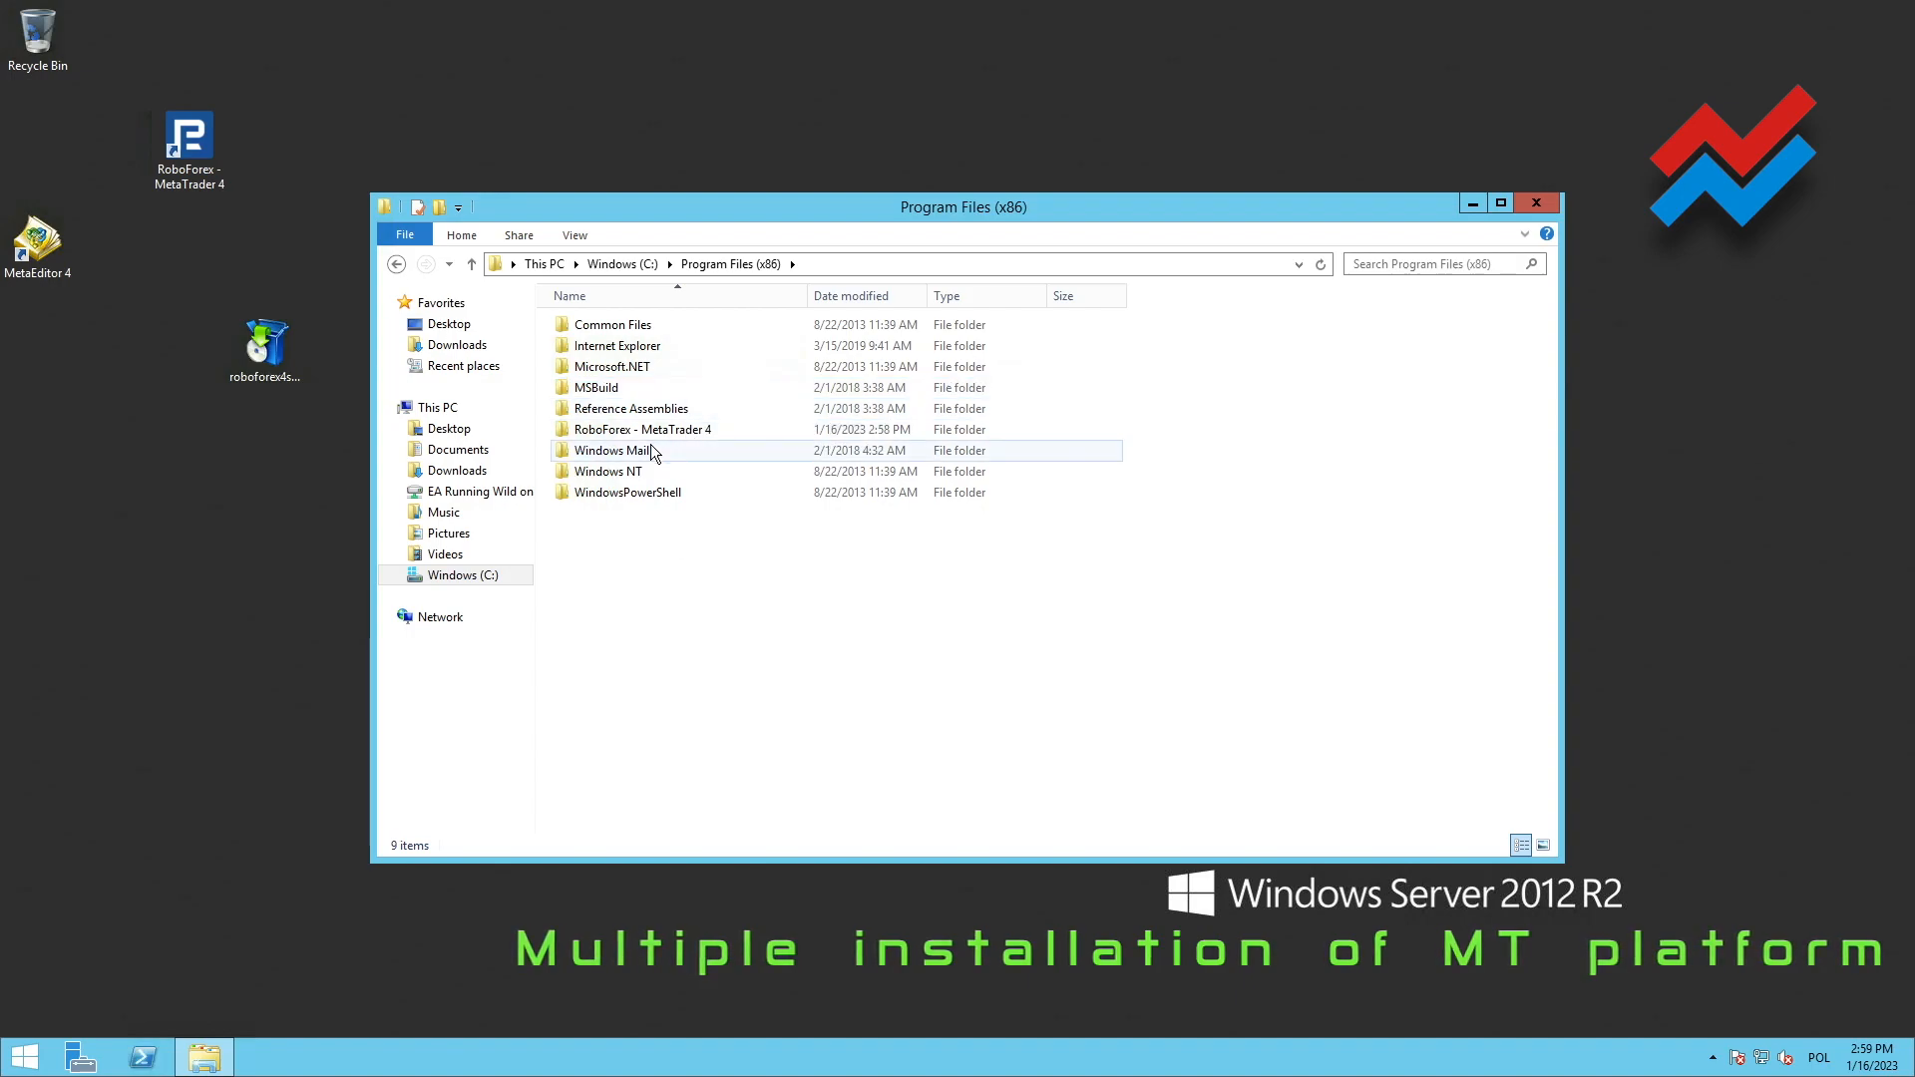
Make three copies of the RoboForex - MetaTrader 4 folder inside Program Files (x86)
{"action": "left_click", "coordinate": [605, 429]}
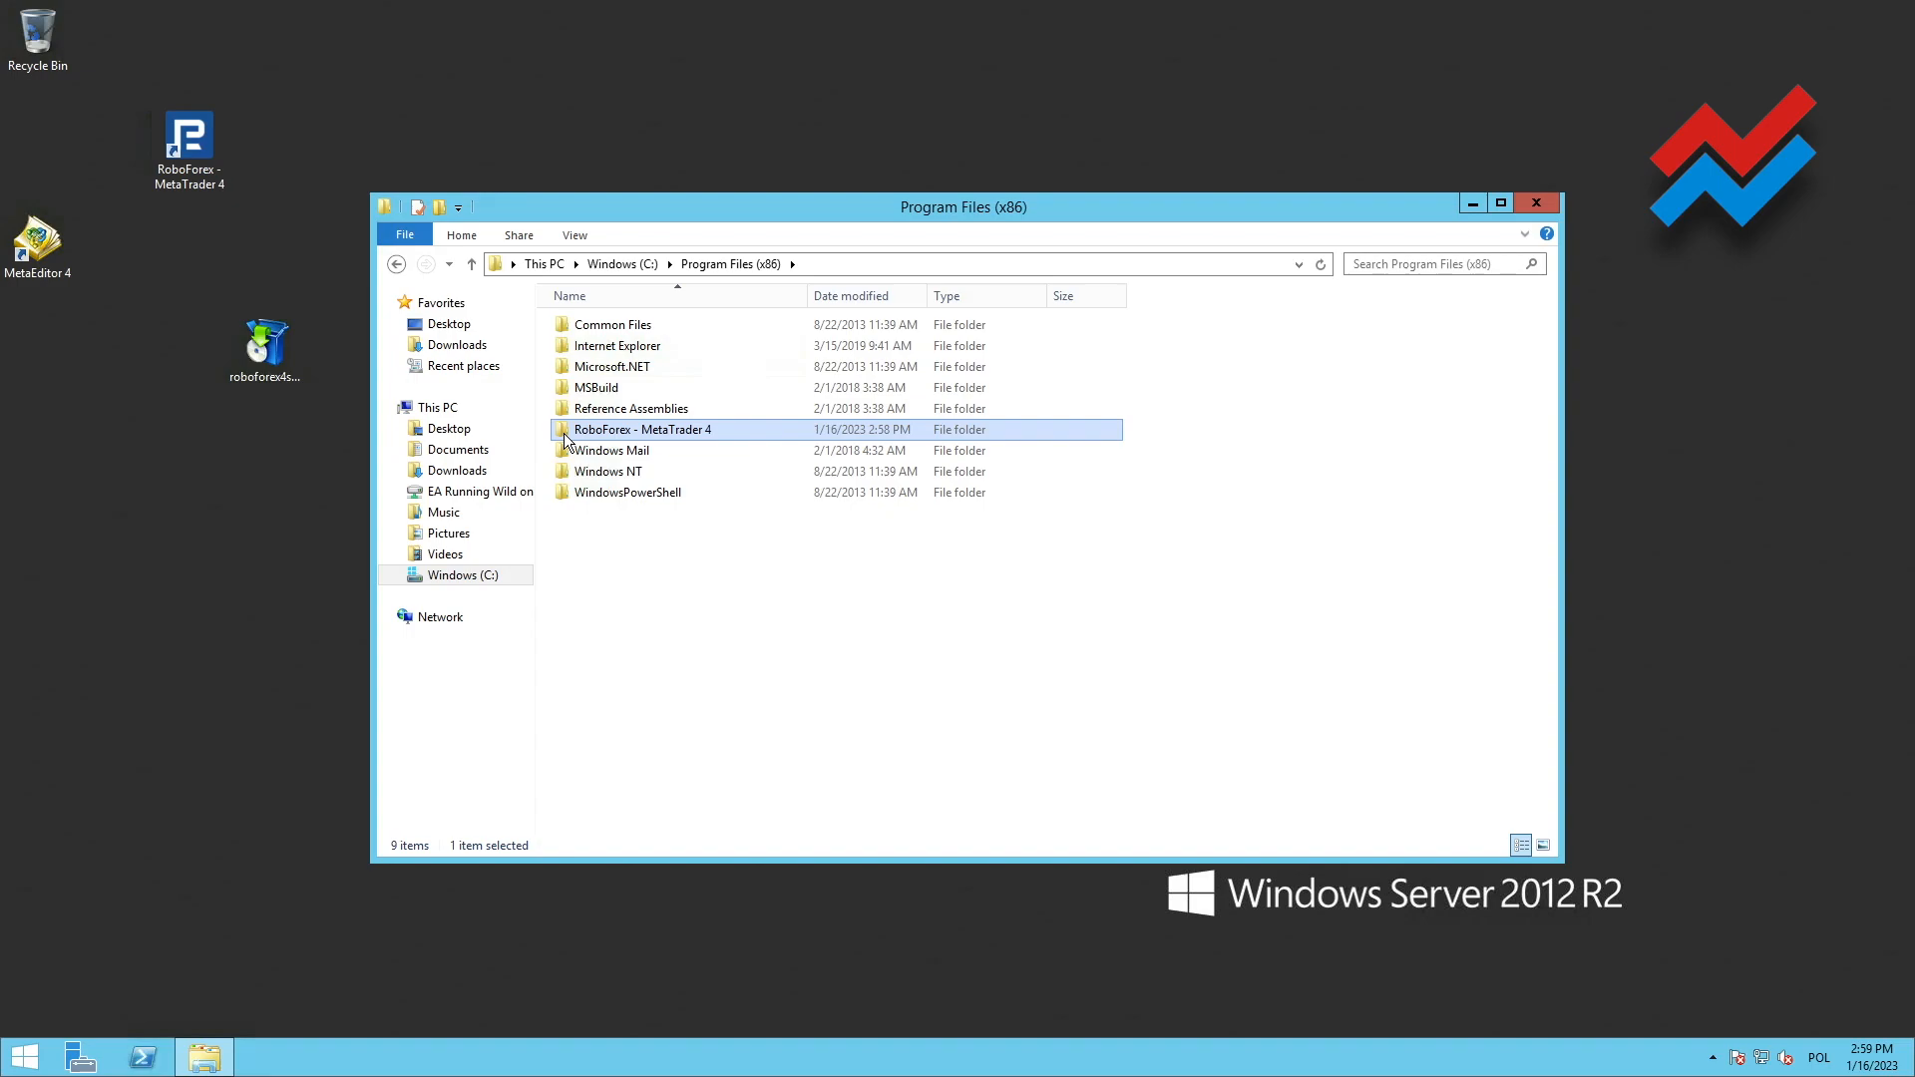
{"action": "key", "text": "ctrl+v"}
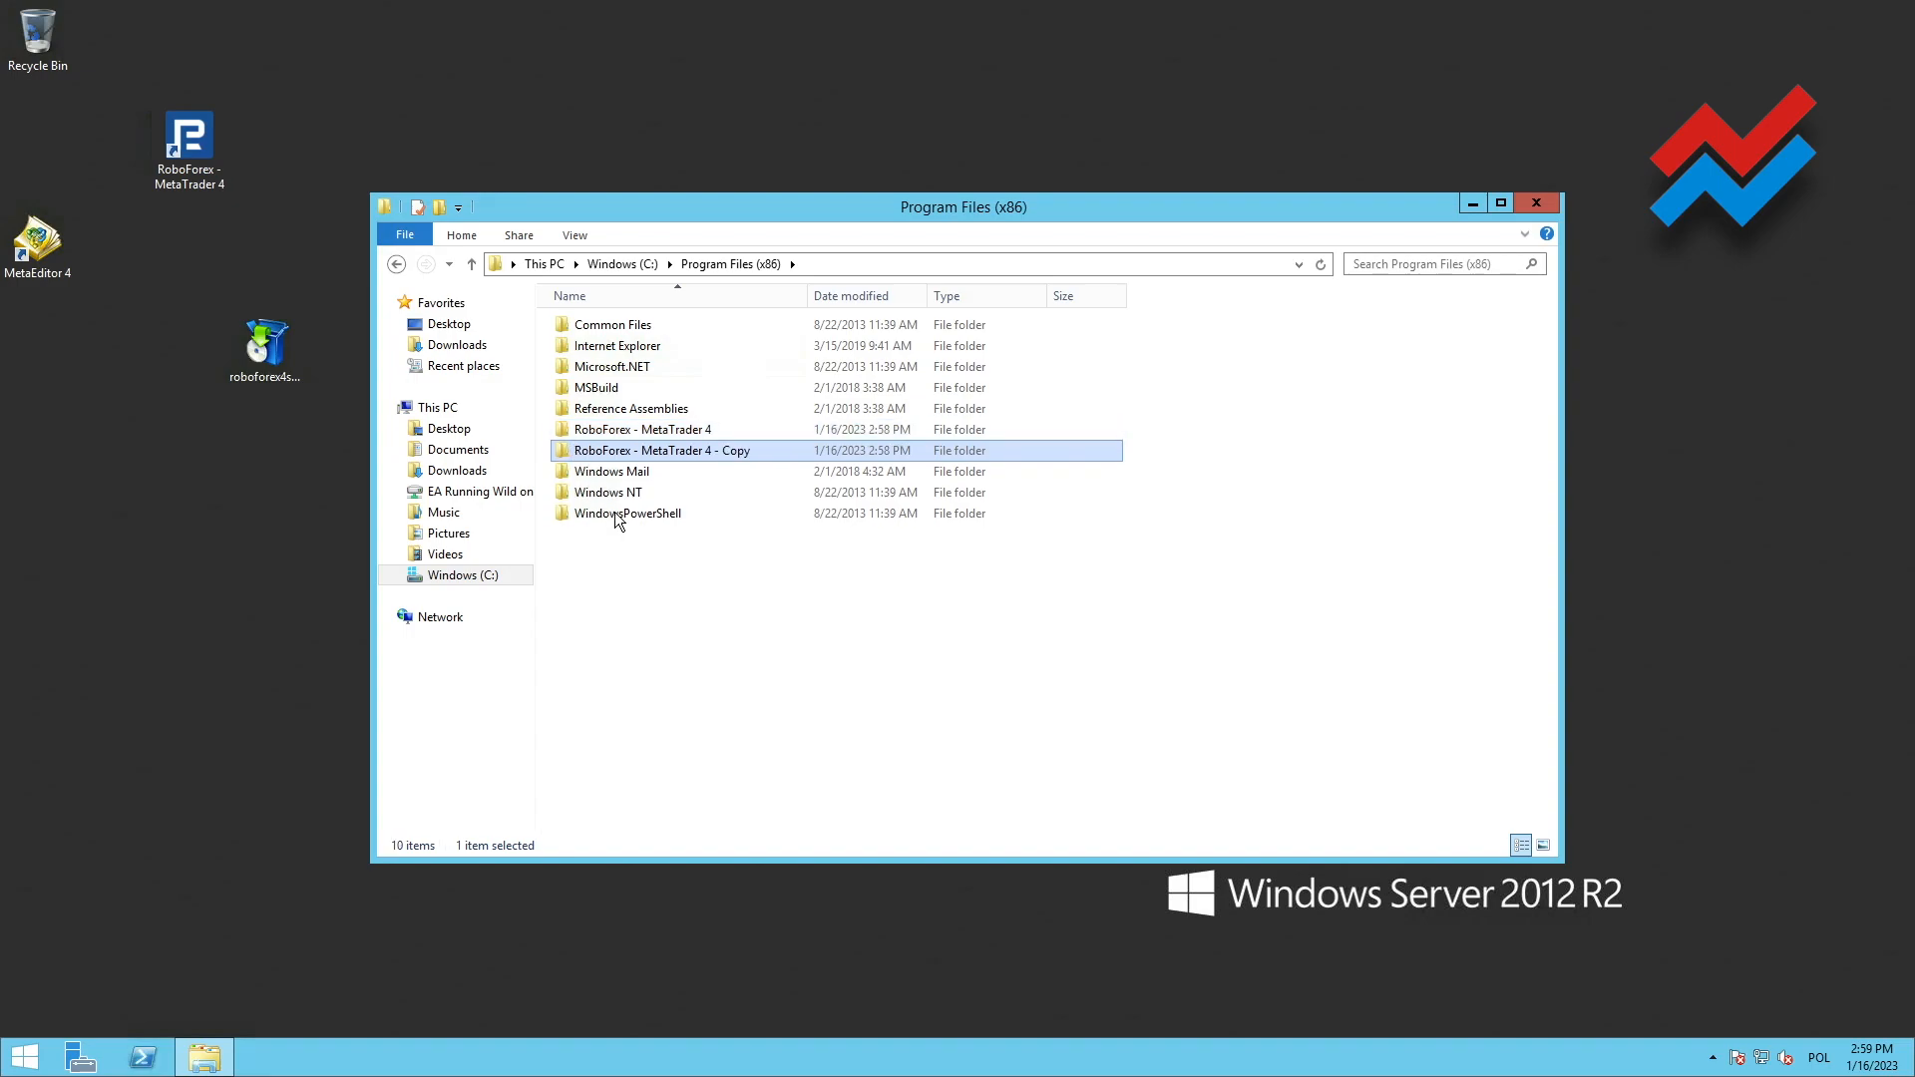
{"action": "key", "text": "ctrl+v"}
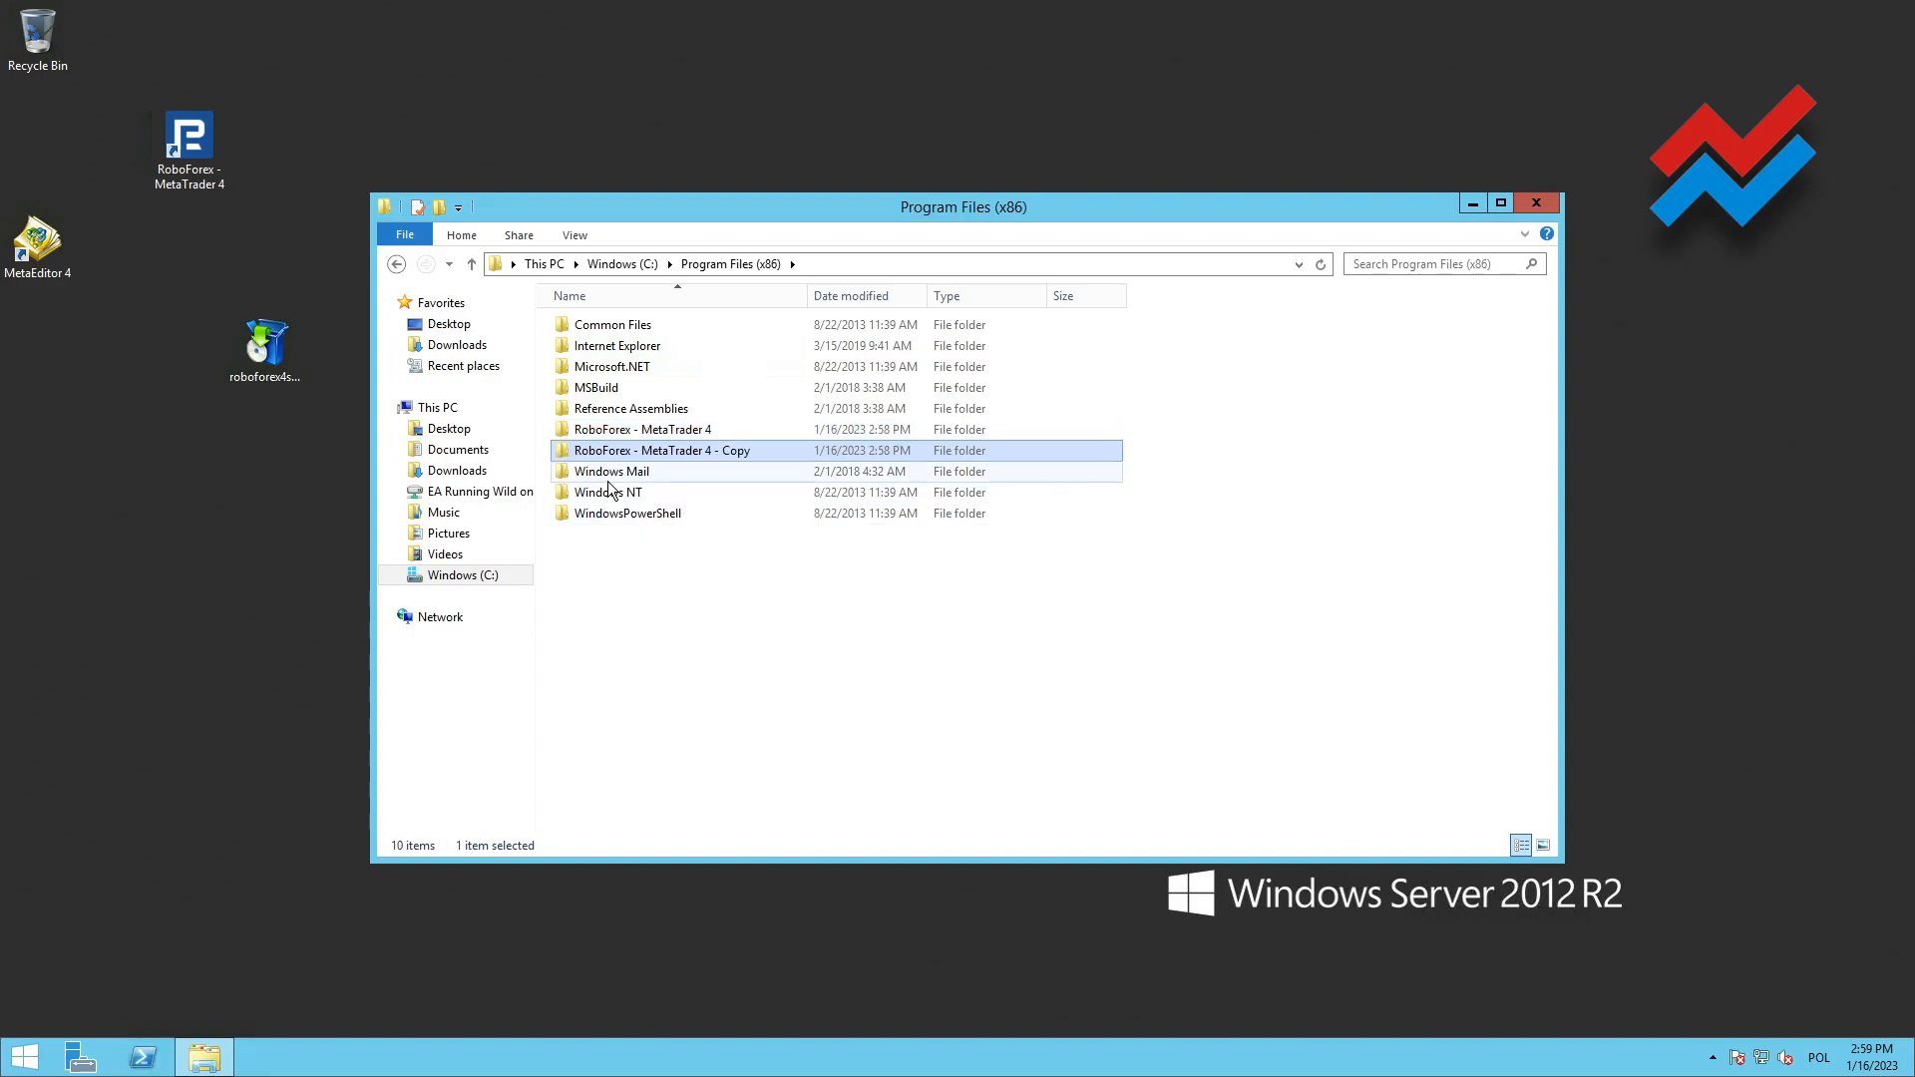
{"action": "key", "text": "ctrl+v"}
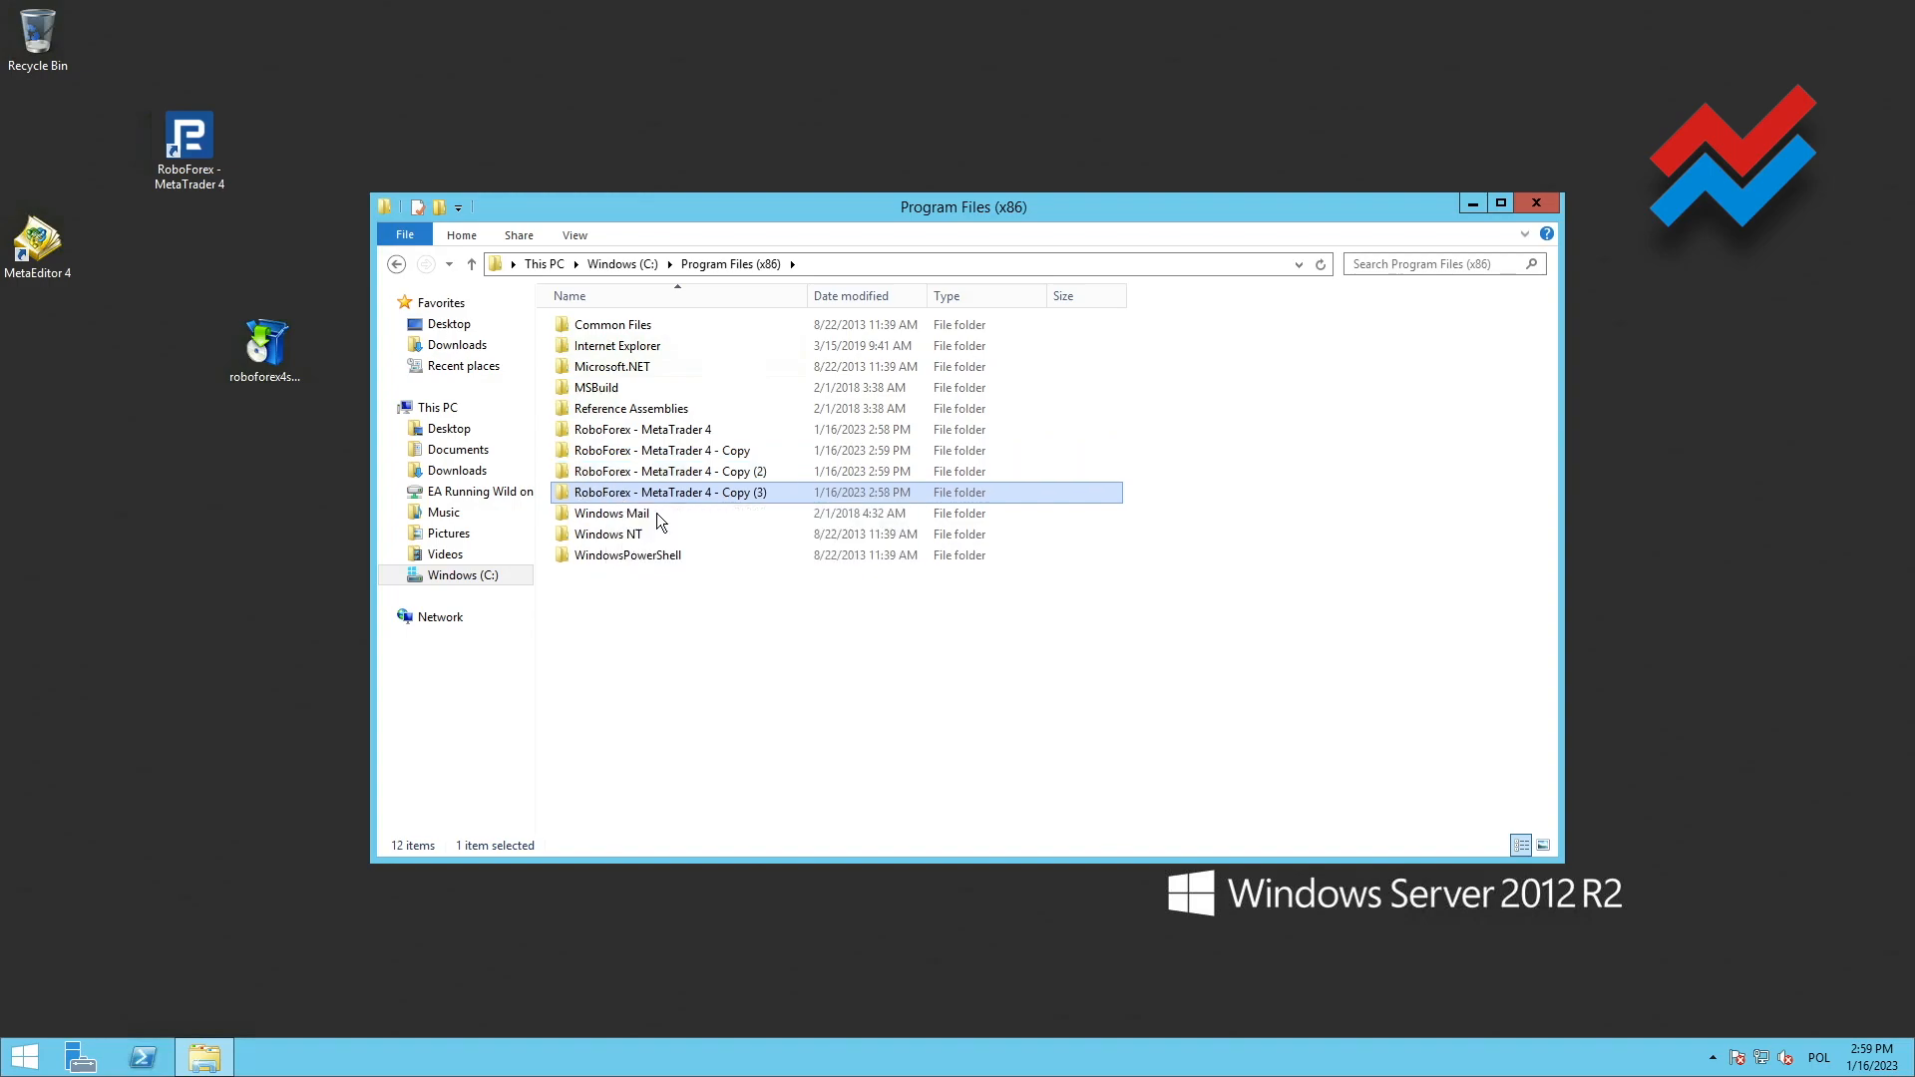
Rename the first copied terminal folder as RoboForex - MetaTrader 4 - 1
{"action": "left_click", "coordinate": [728, 454]}
{"action": "left_click", "coordinate": [720, 452]}
{"action": "left_click", "coordinate": [716, 450]}
{"action": "left_click_drag", "start_coordinate": [718, 450], "coordinate": [783, 451]}
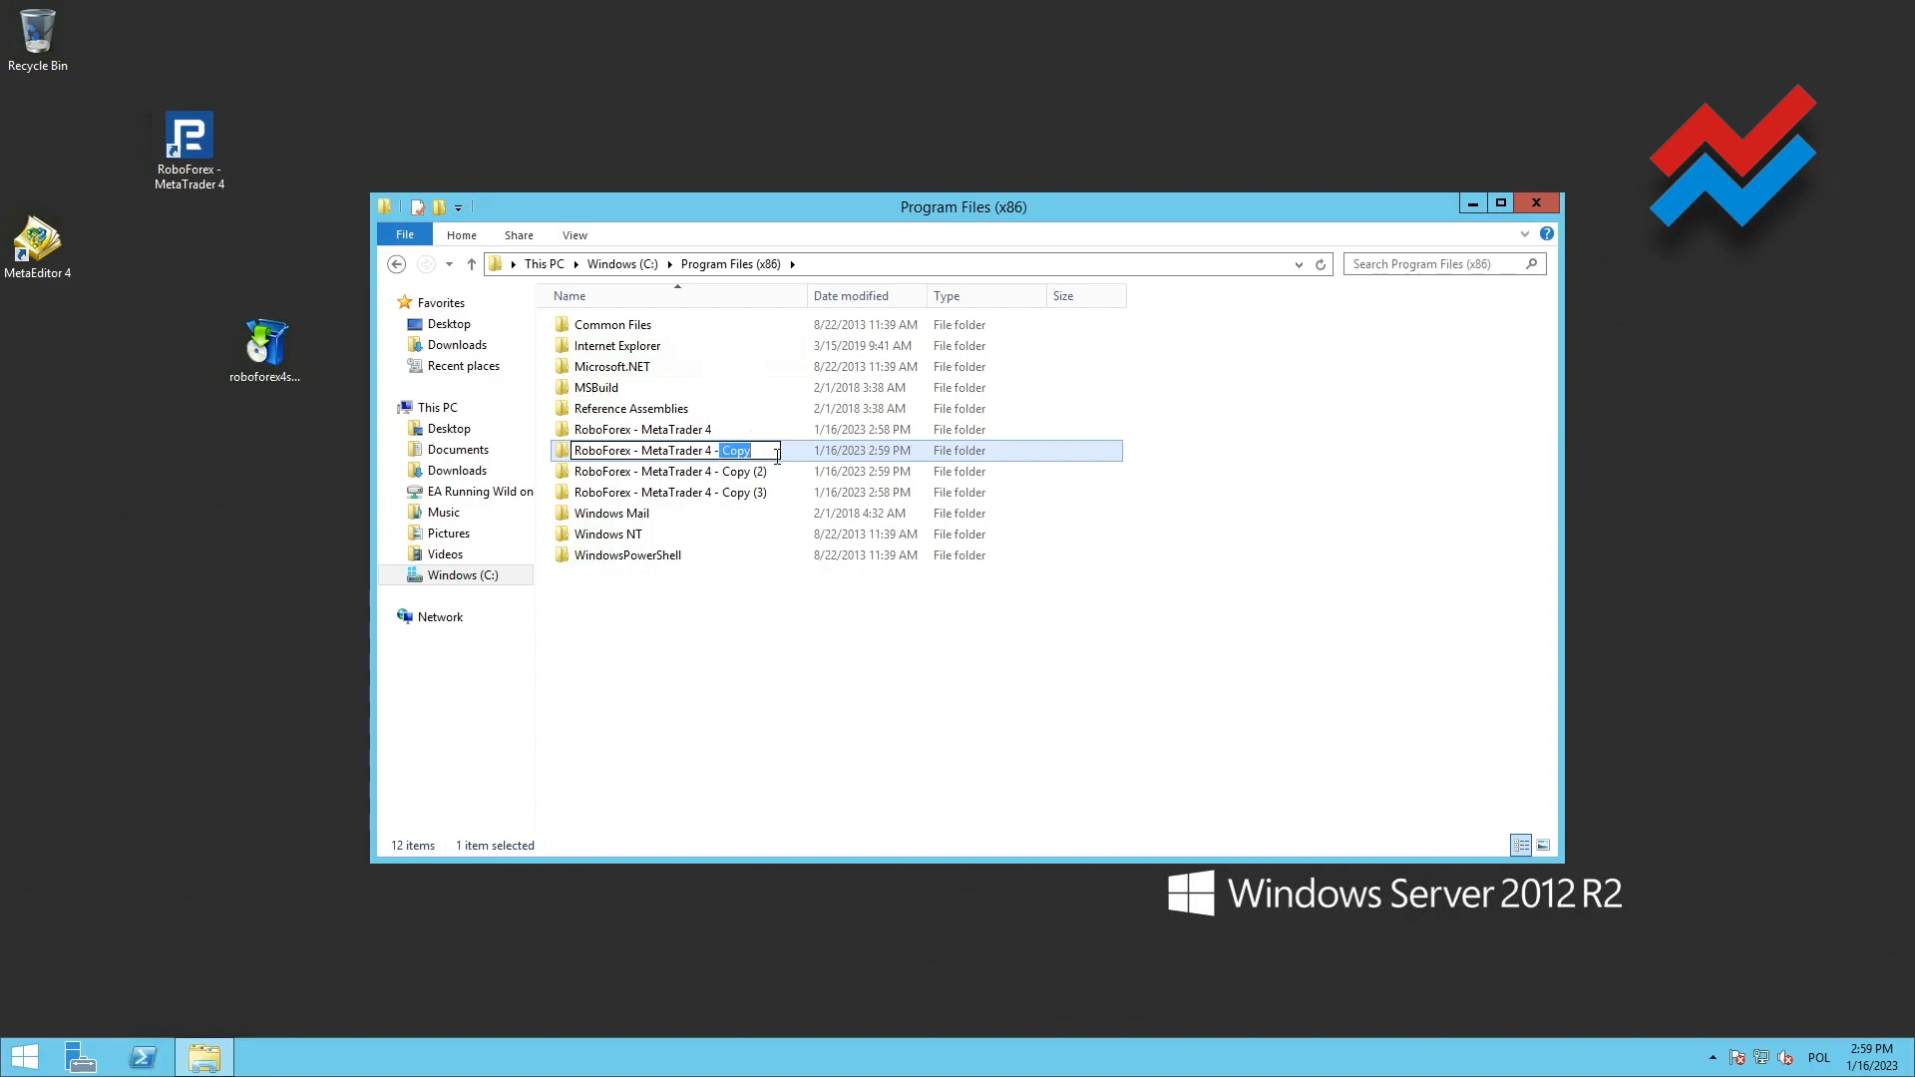
{"action": "type", "text": "1"}
Rename the second copied terminal folder as RoboForex - MetaTrader 4 - 2
{"action": "left_click", "coordinate": [727, 478]}
{"action": "left_click", "coordinate": [727, 478]}
{"action": "left_click", "coordinate": [727, 479]}
{"action": "left_click_drag", "start_coordinate": [725, 477], "coordinate": [839, 476]}
{"action": "type", "text": "2"}
Rename the third copied terminal folder as RoboForex - MetaTrader 4 - 3
{"action": "left_click", "coordinate": [728, 491]}
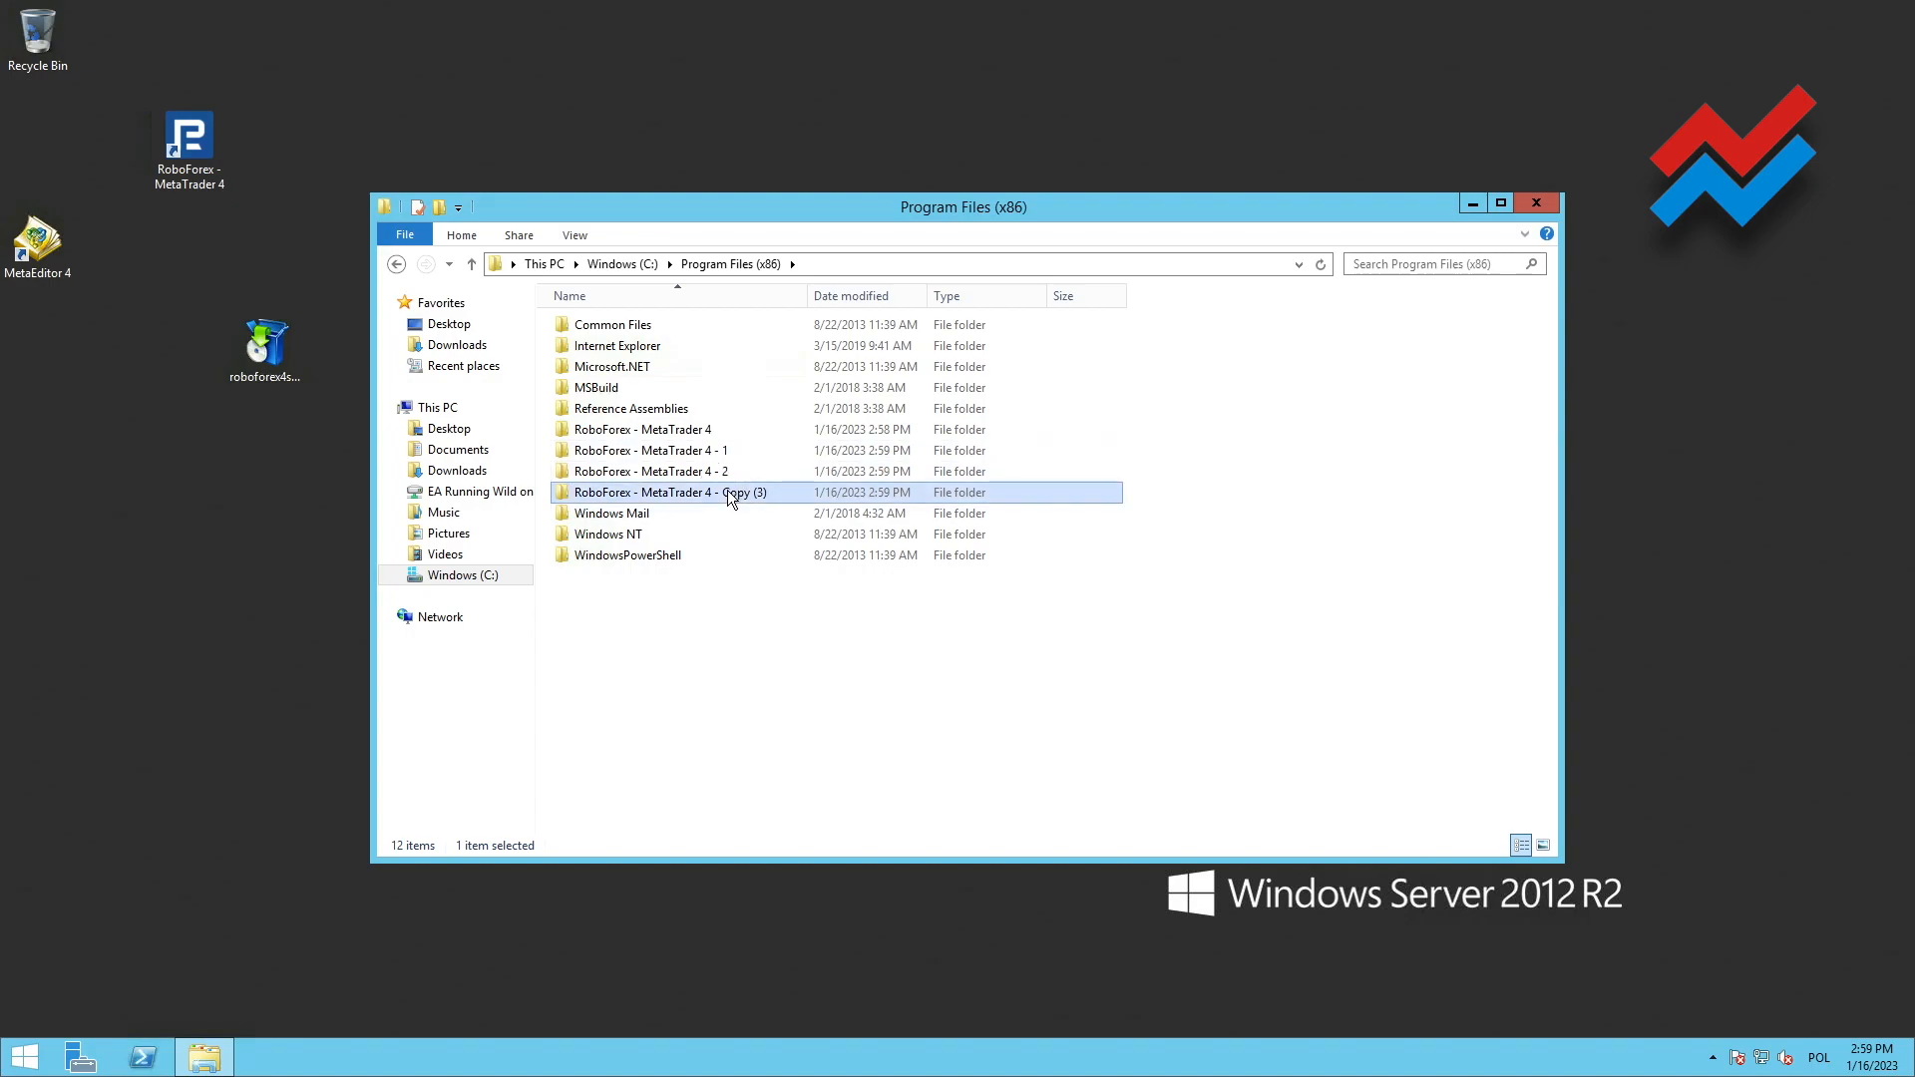
{"action": "left_click", "coordinate": [727, 492]}
{"action": "left_click", "coordinate": [724, 492]}
{"action": "left_click_drag", "start_coordinate": [724, 492], "coordinate": [793, 491]}
{"action": "type", "text": "3"}
{"action": "left_click", "coordinate": [740, 512]}
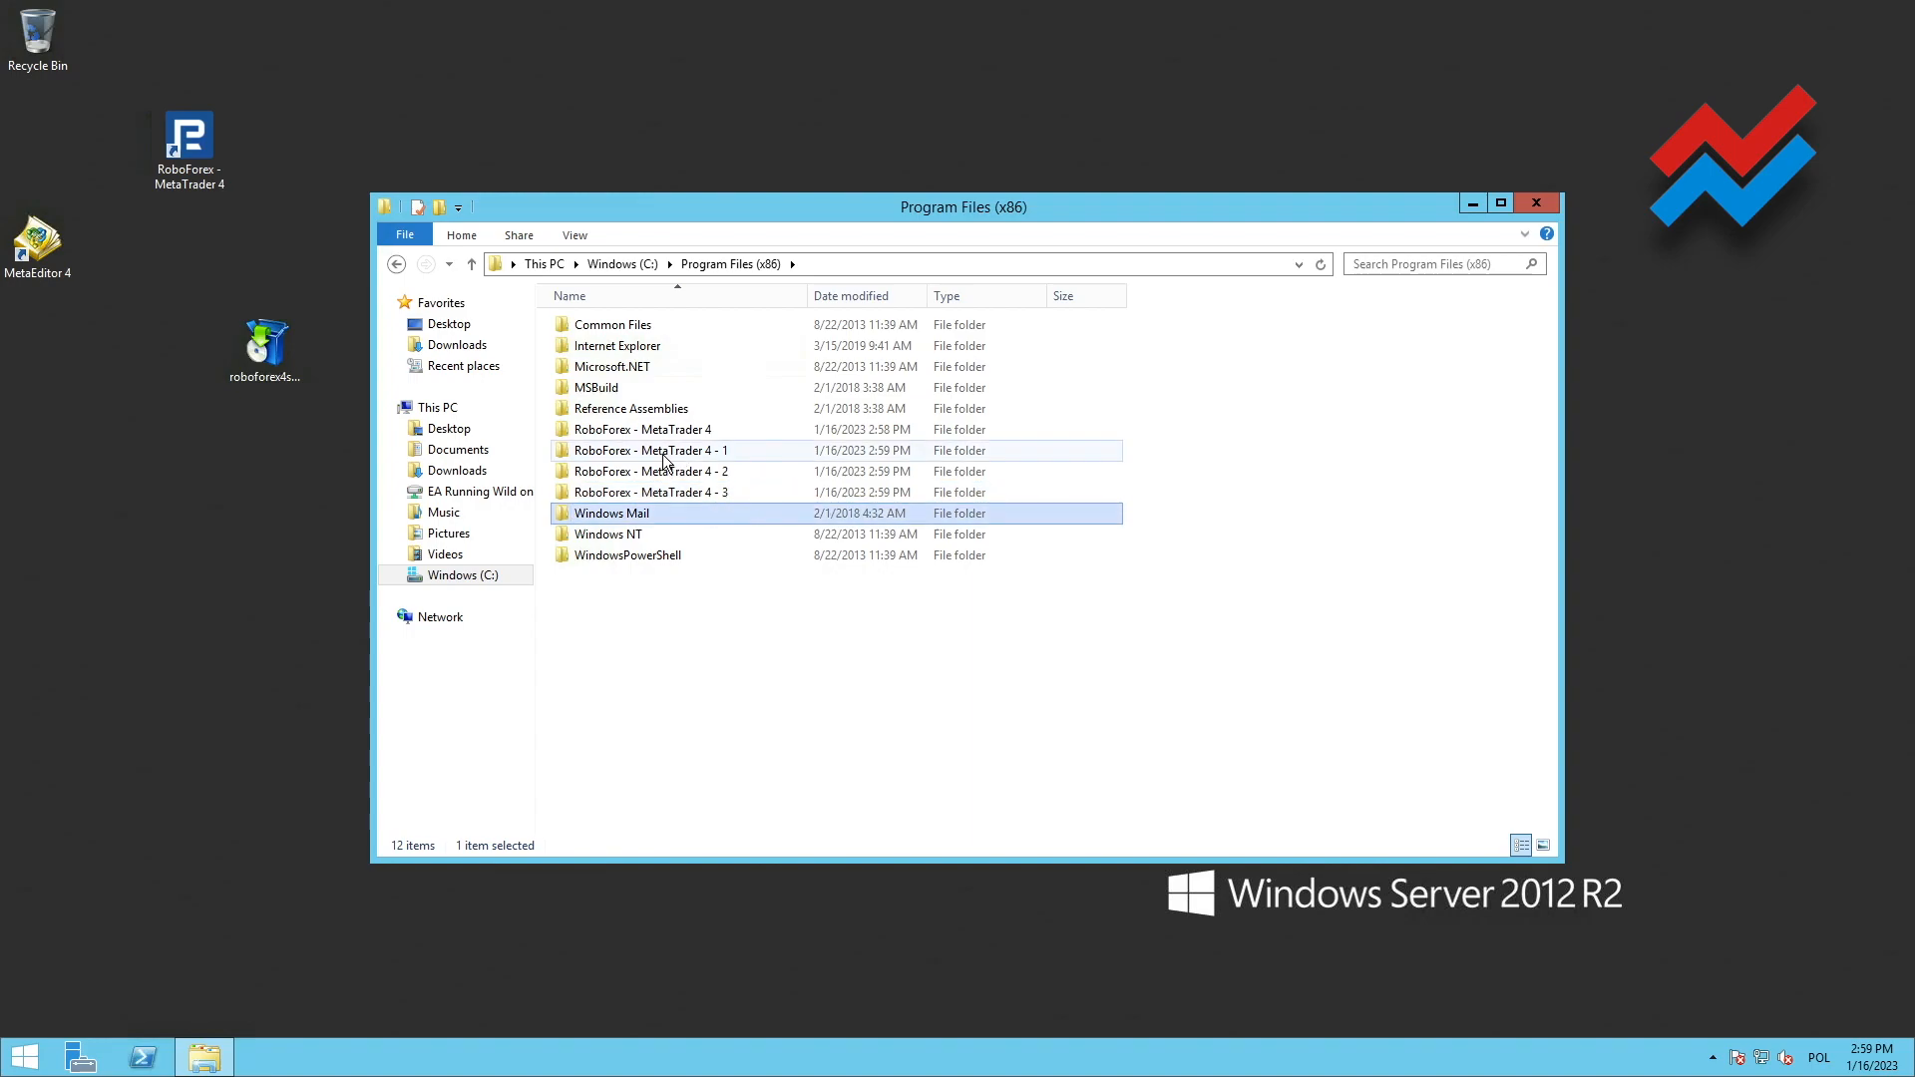
Examine the Experts and Indicators folders within MQL4 of the RoboForex - MetaTrader 4 - 1 installation
{"action": "left_click", "coordinate": [593, 450]}
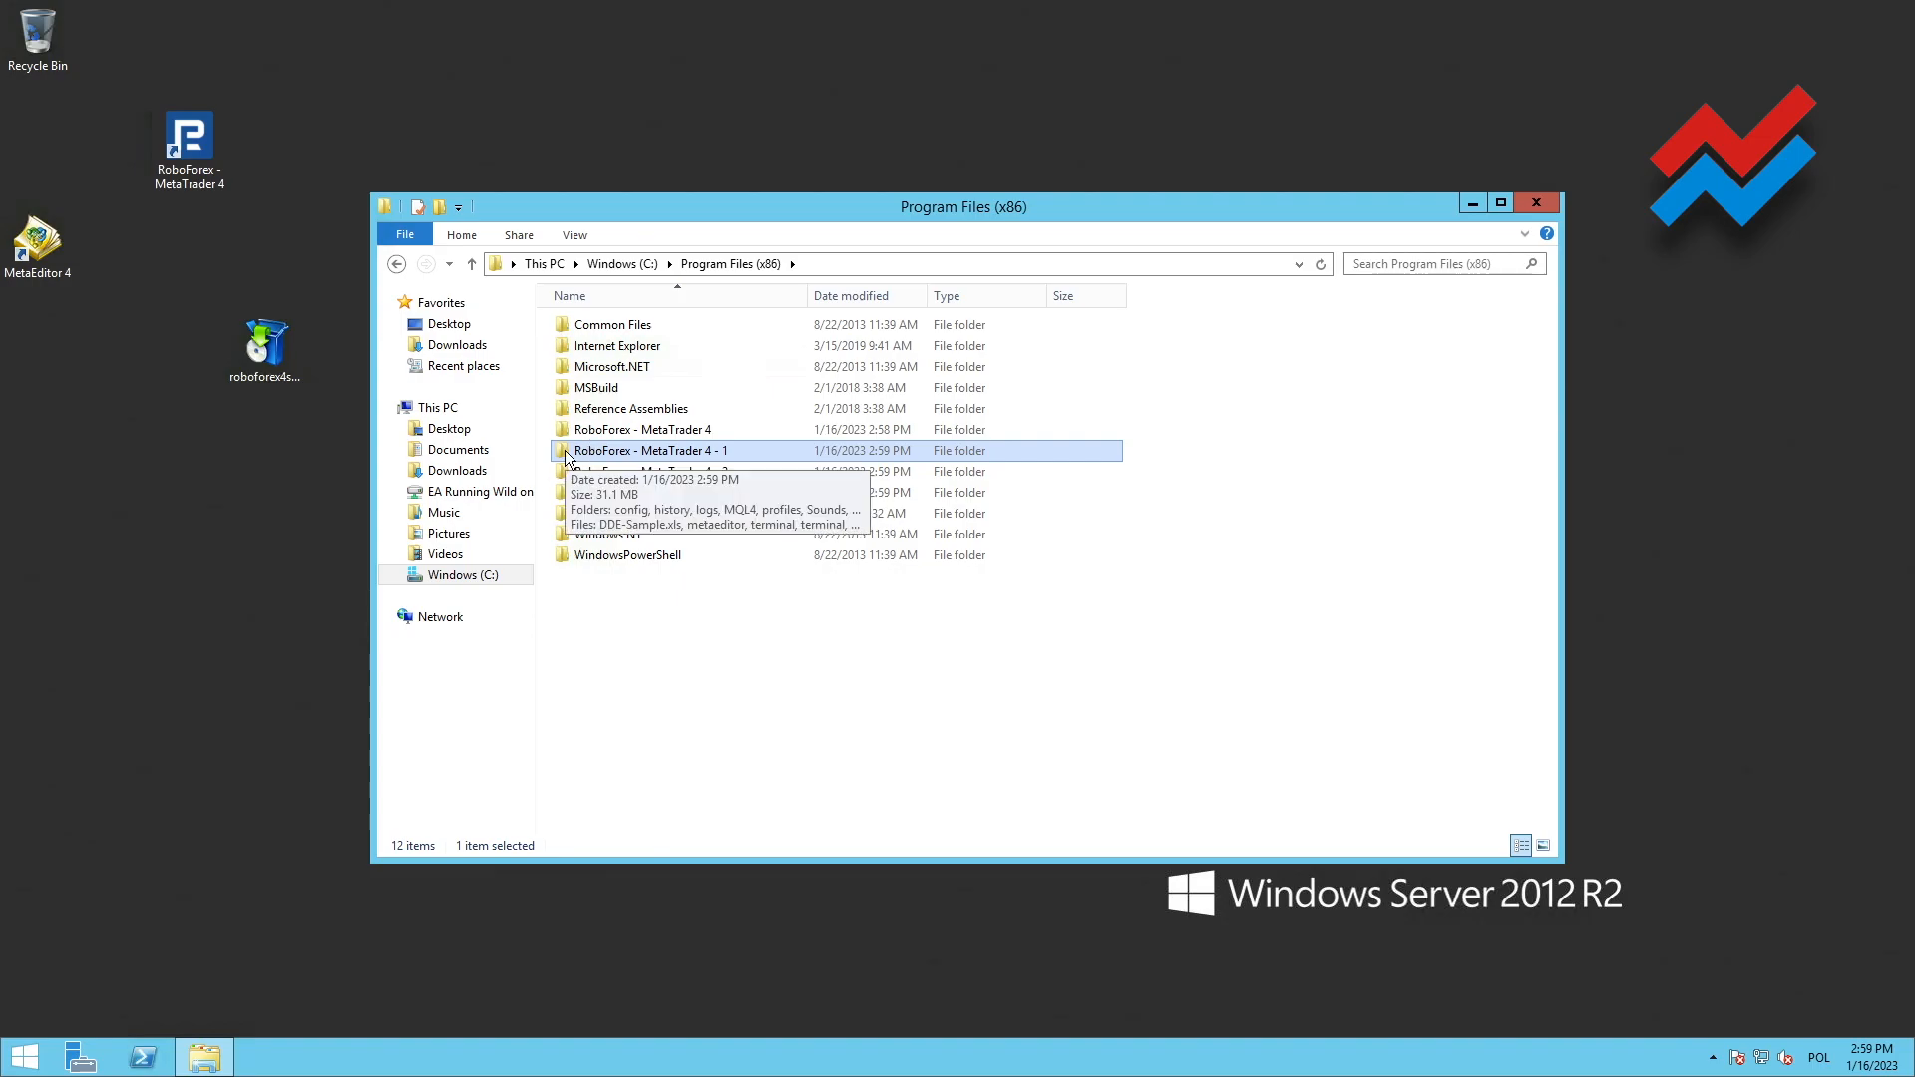
{"action": "double_click", "coordinate": [565, 455]}
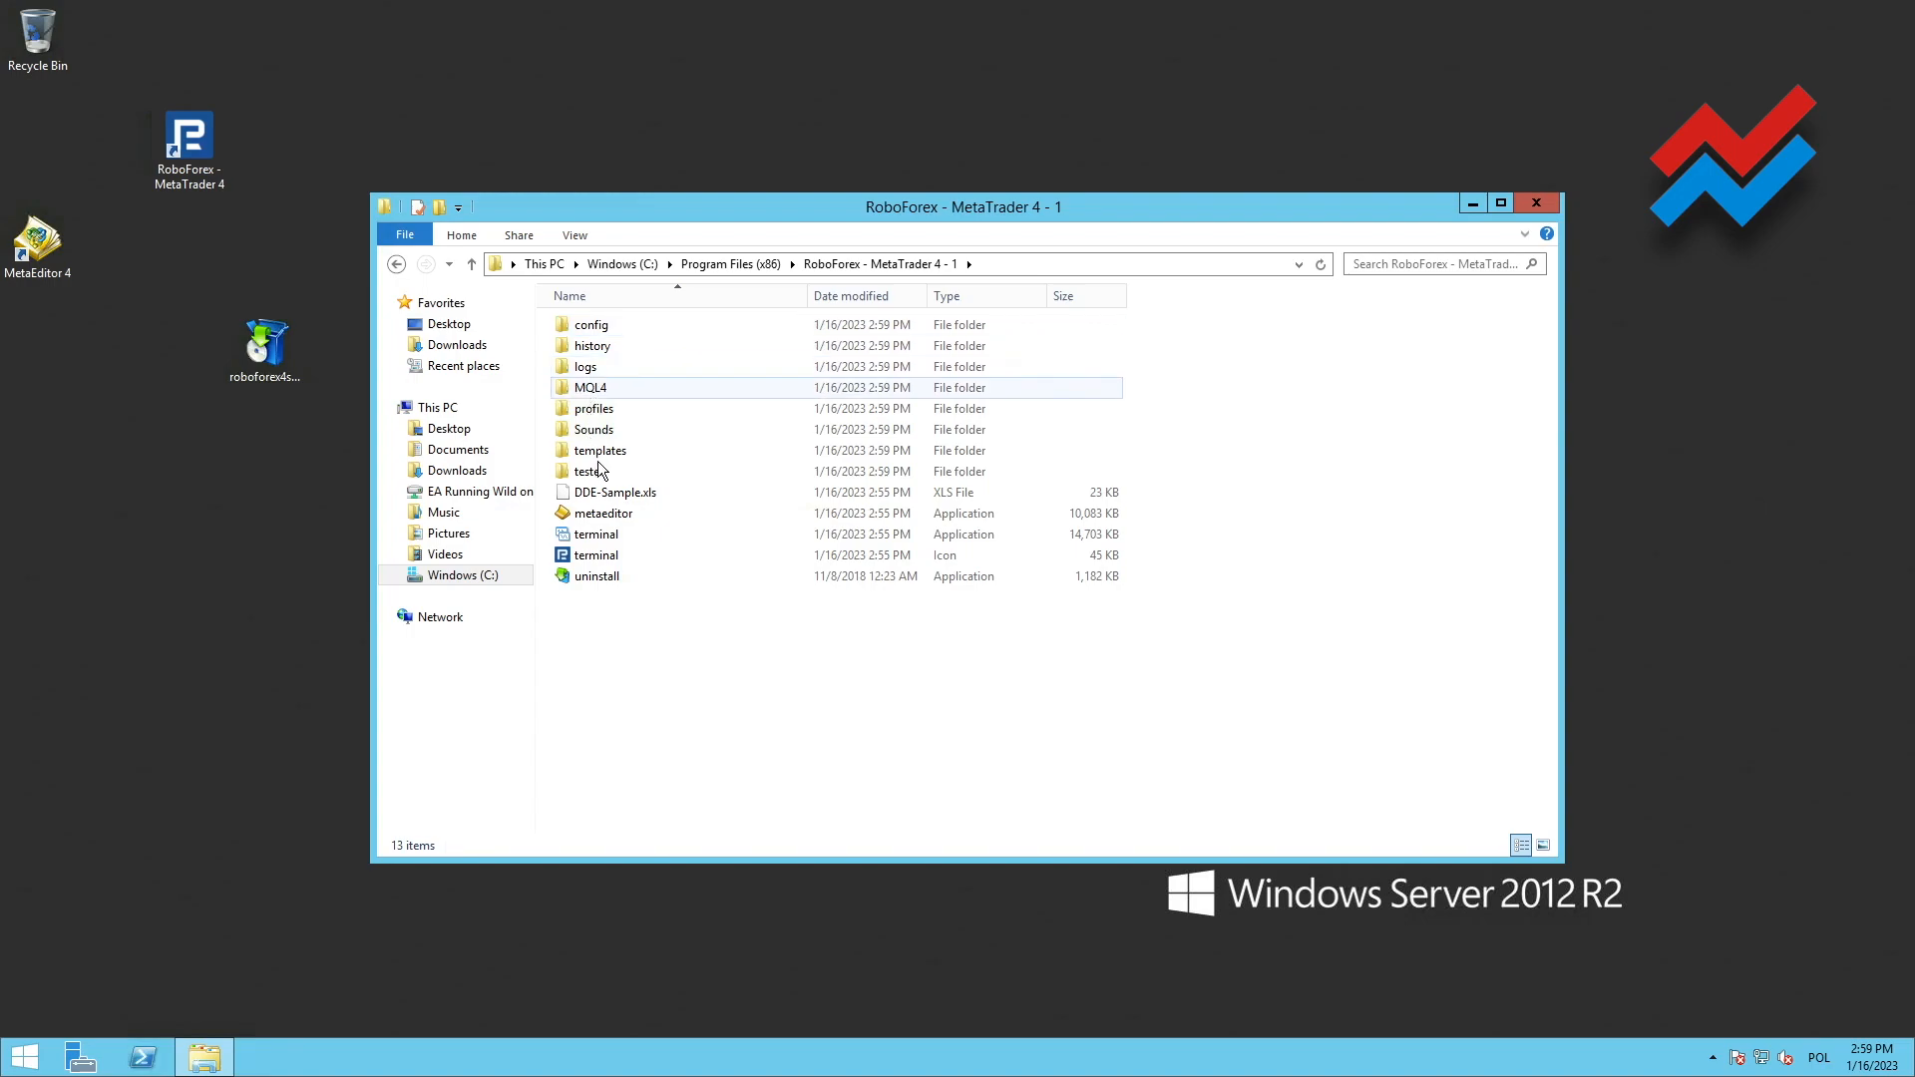
{"action": "double_click", "coordinate": [566, 395]}
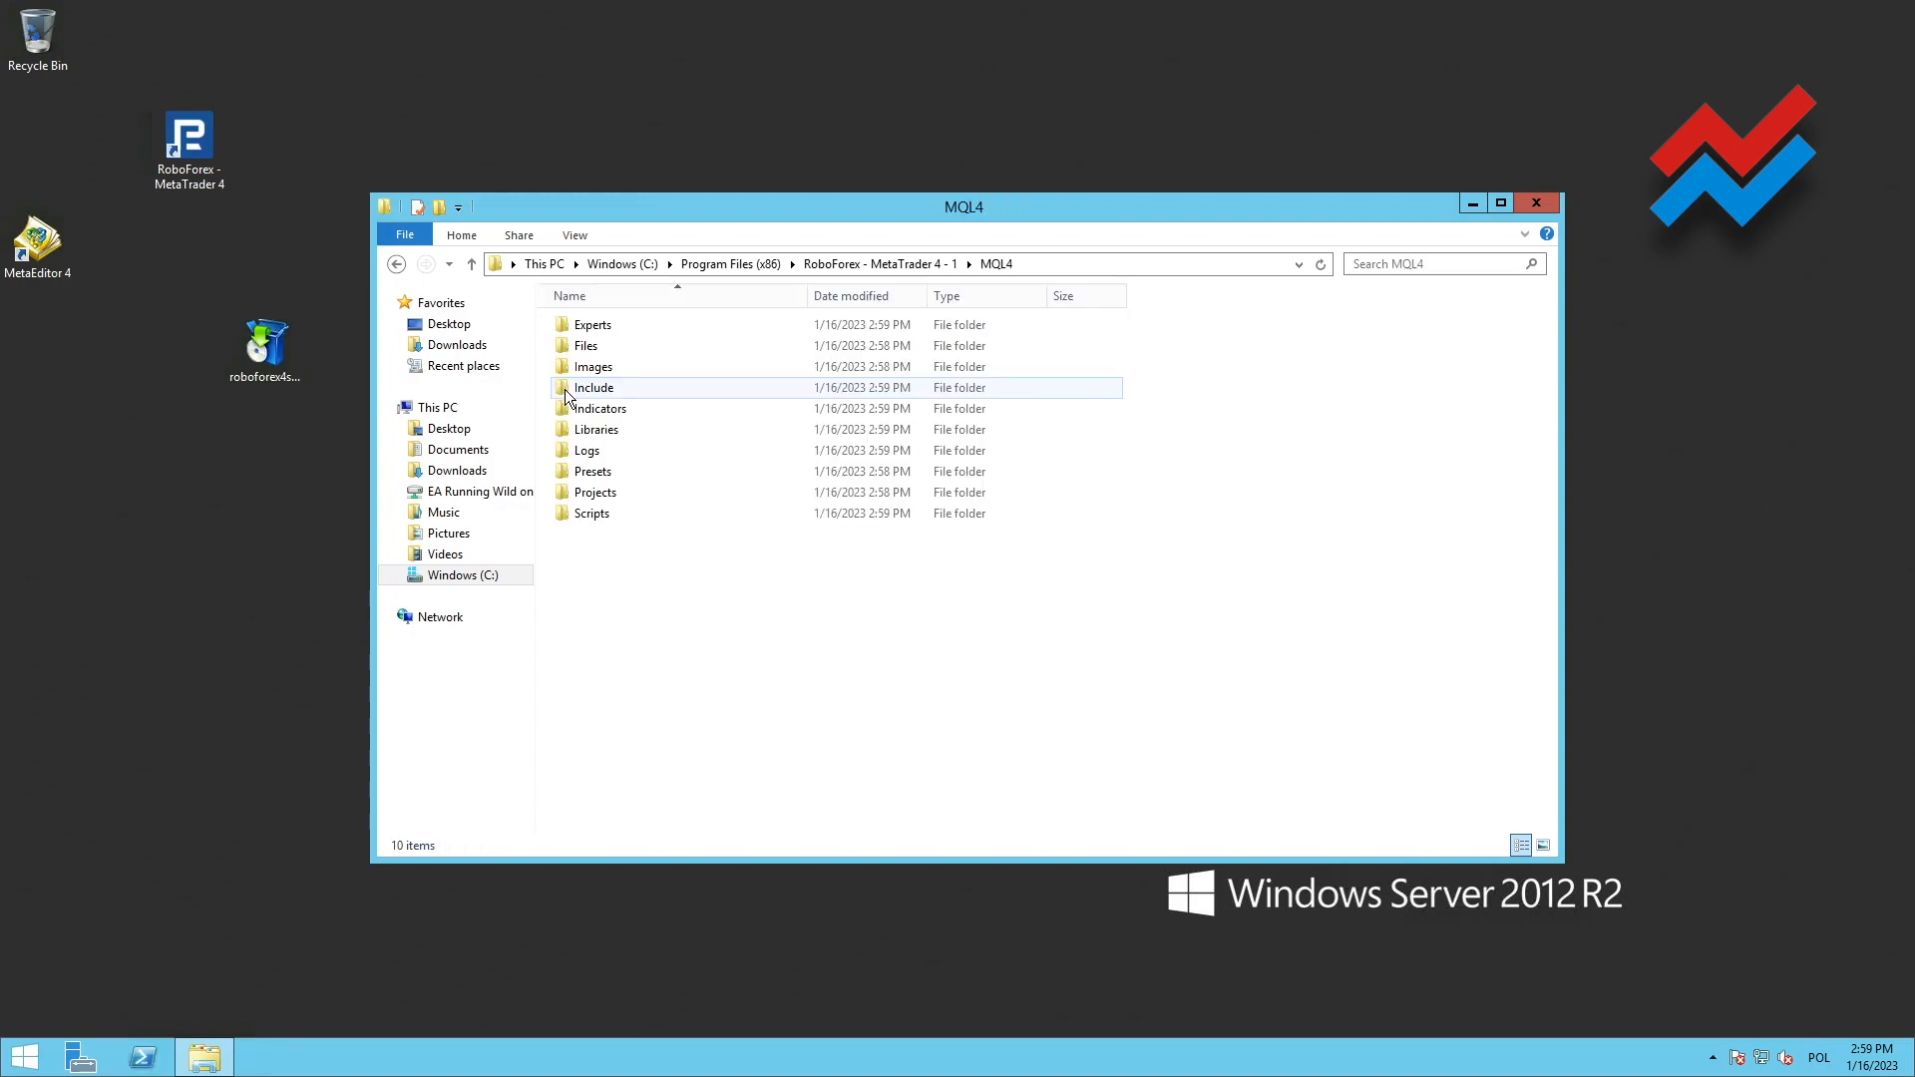
{"action": "double_click", "coordinate": [590, 325]}
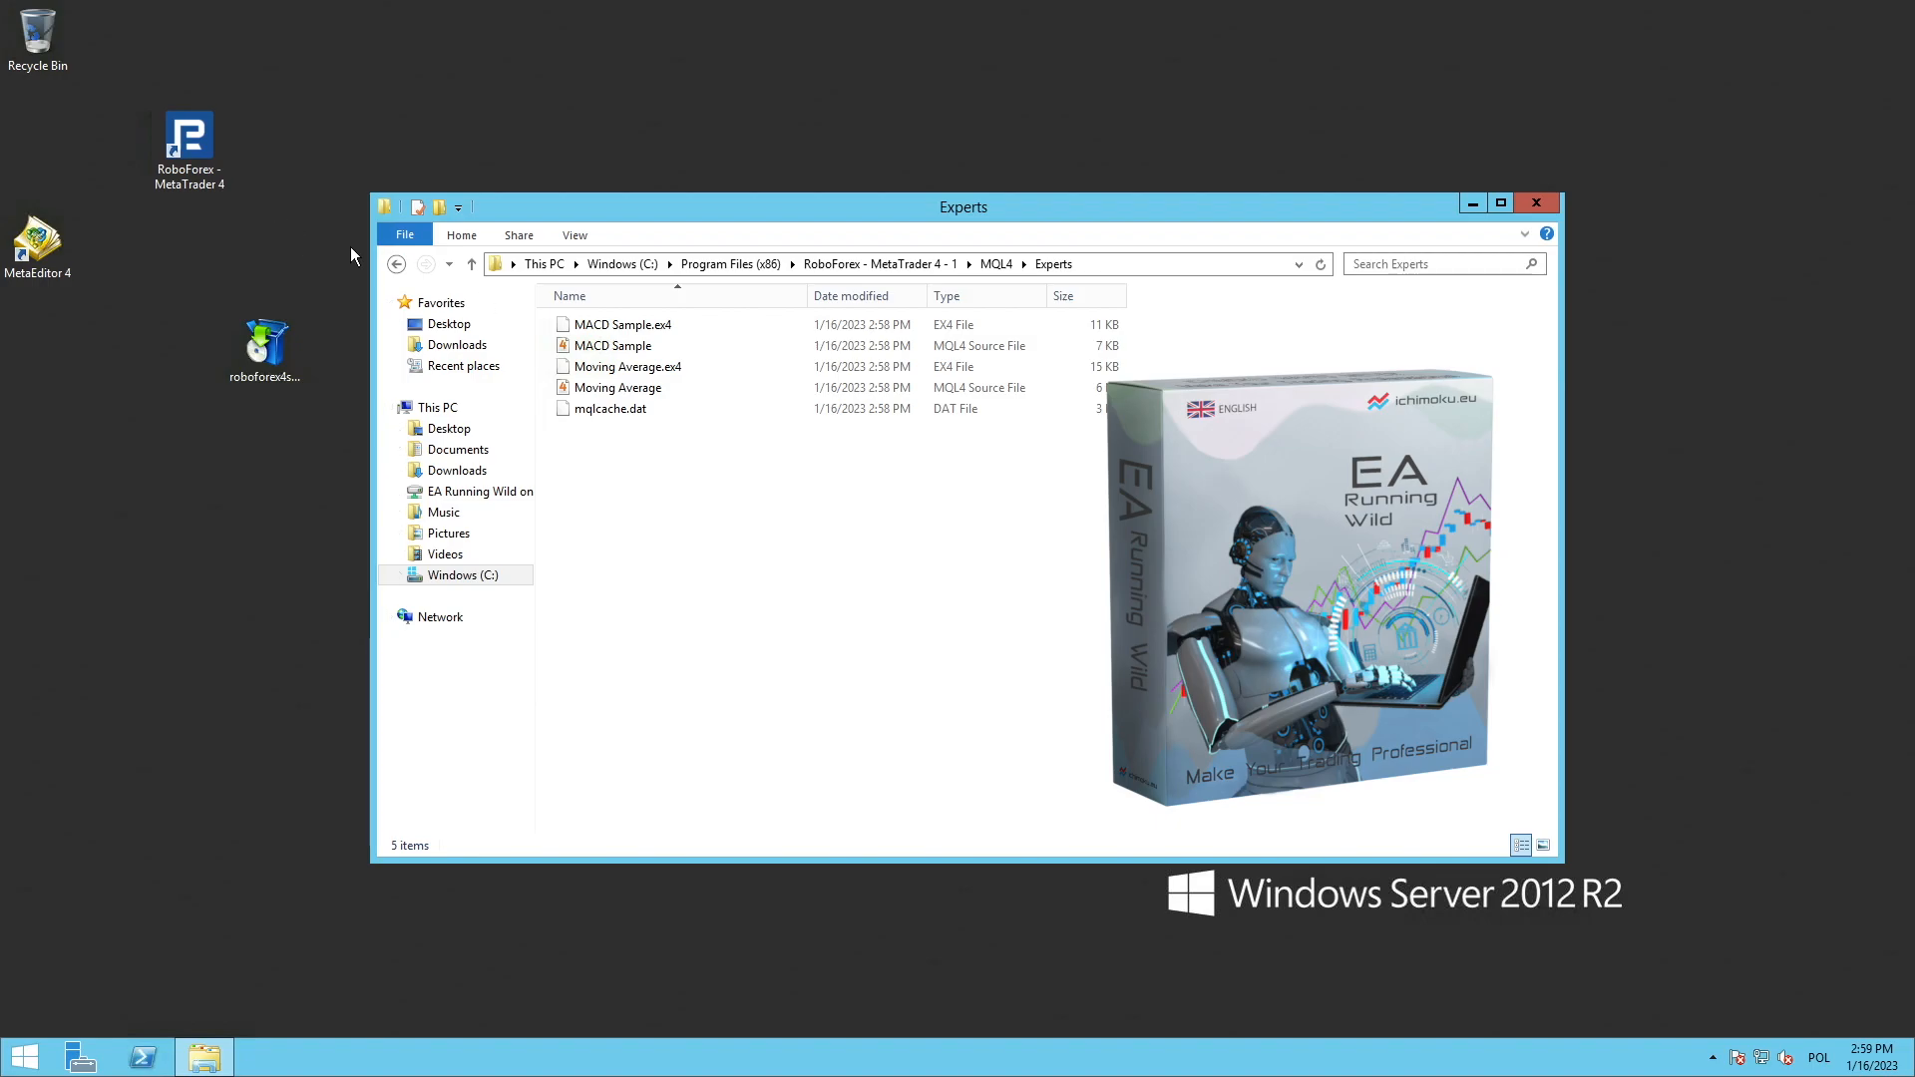
{"action": "left_click", "coordinate": [396, 264]}
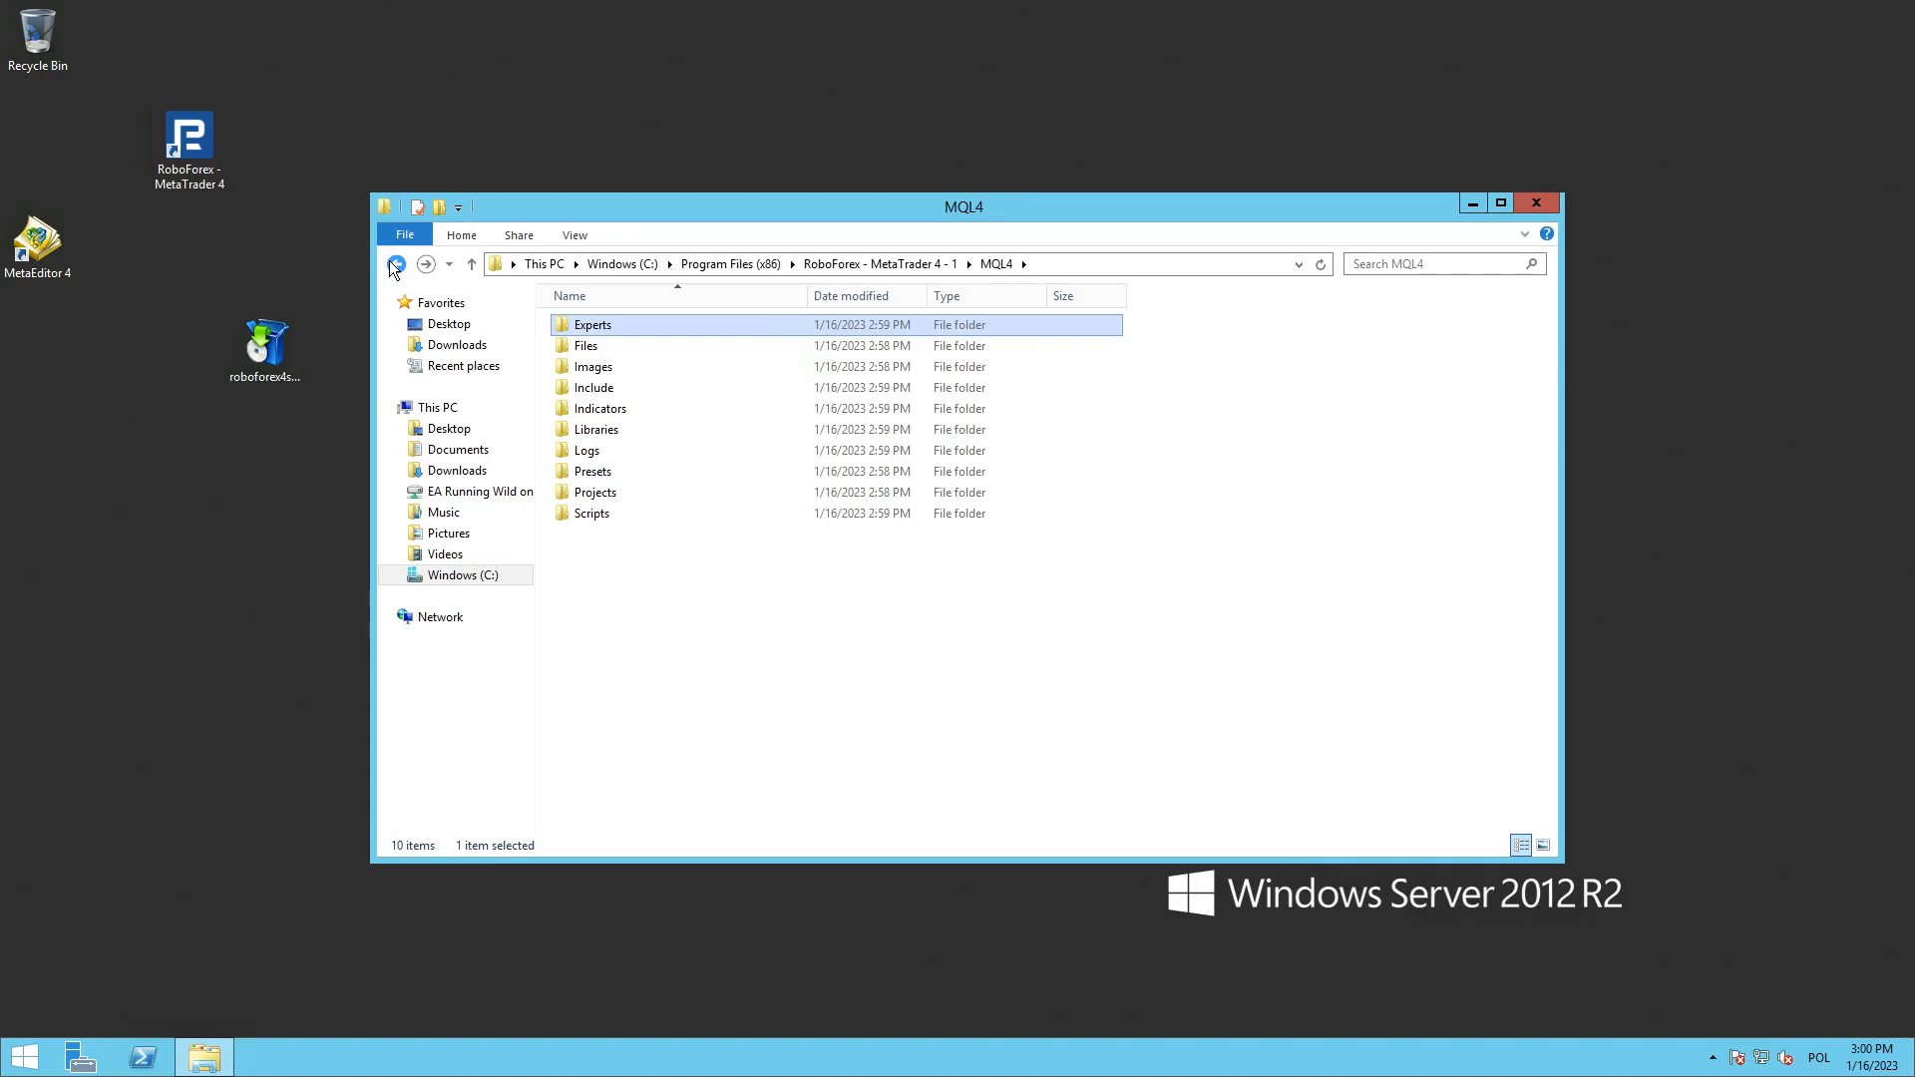
{"action": "double_click", "coordinate": [588, 409]}
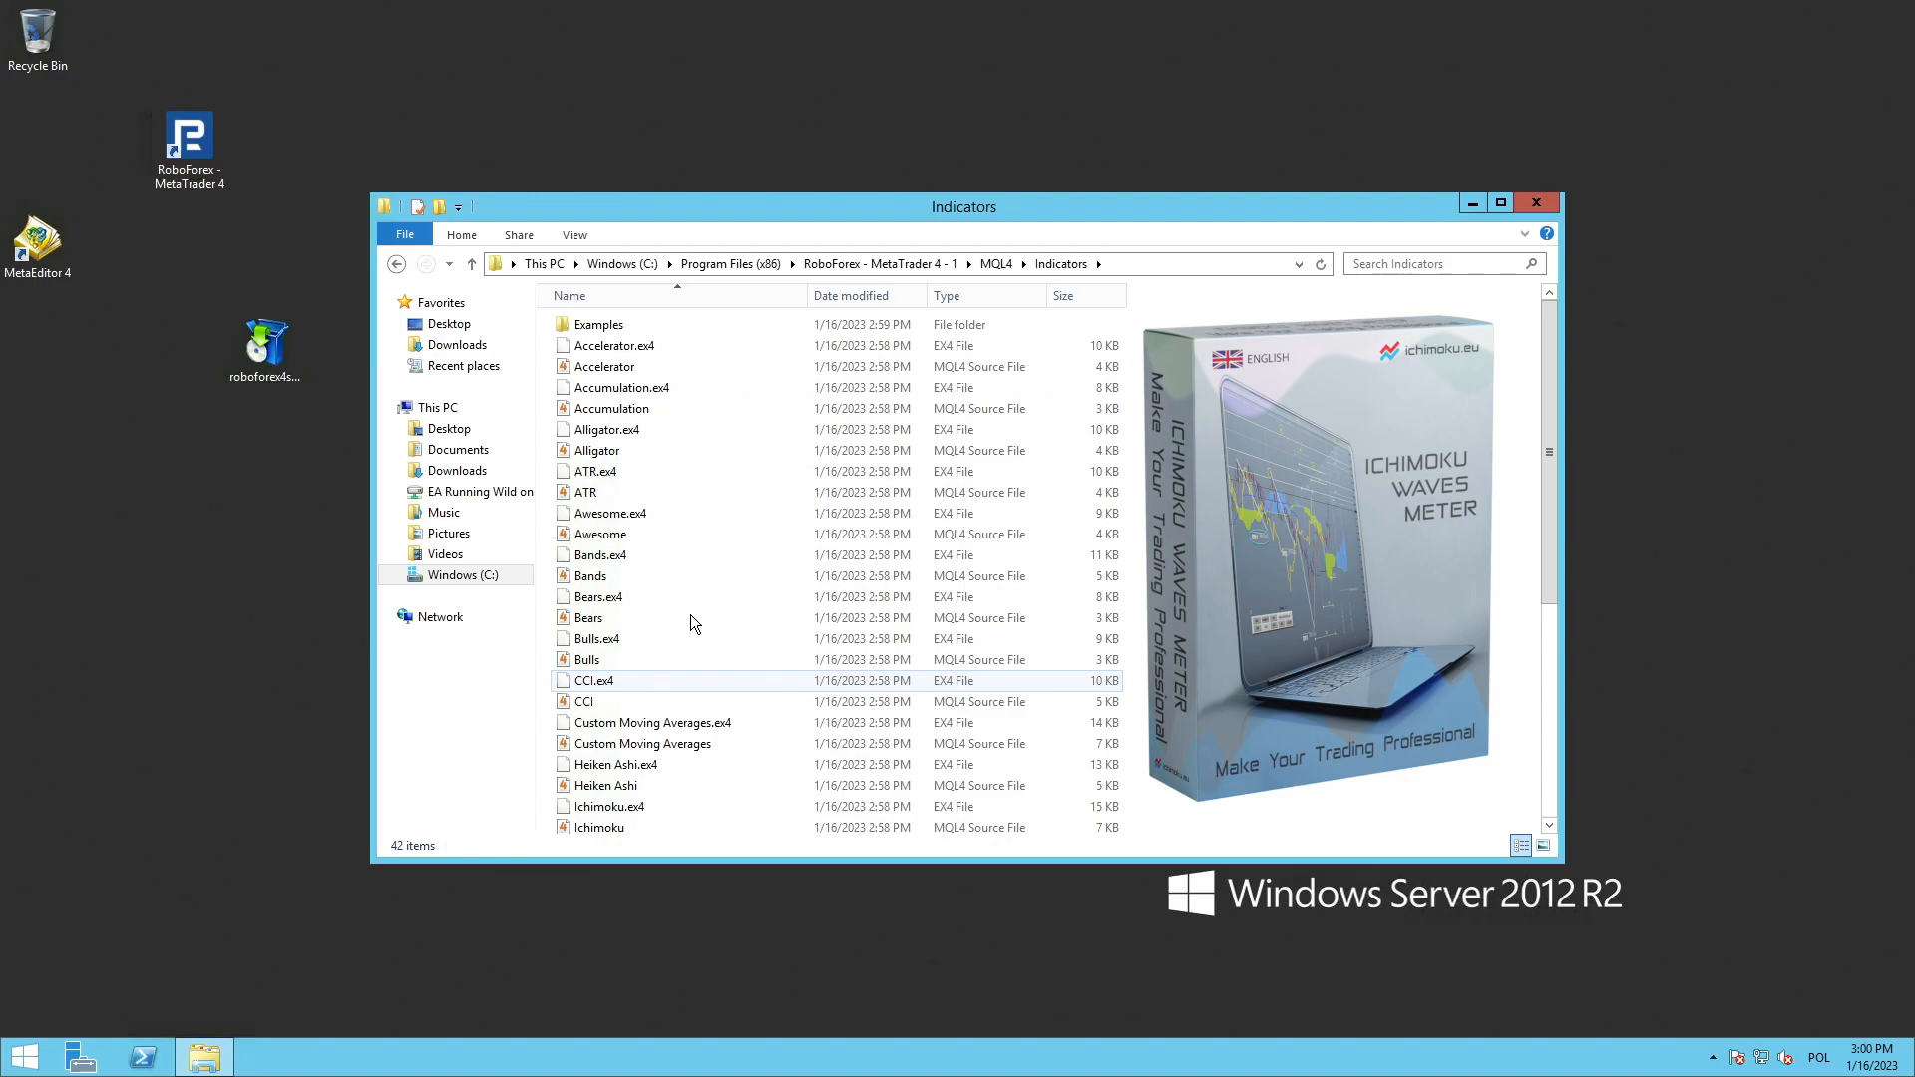
Create a shortcut to the terminal application in the RoboForex - MetaTrader 4 - 1 folder and move it to the desktop
{"action": "left_click", "coordinate": [396, 265]}
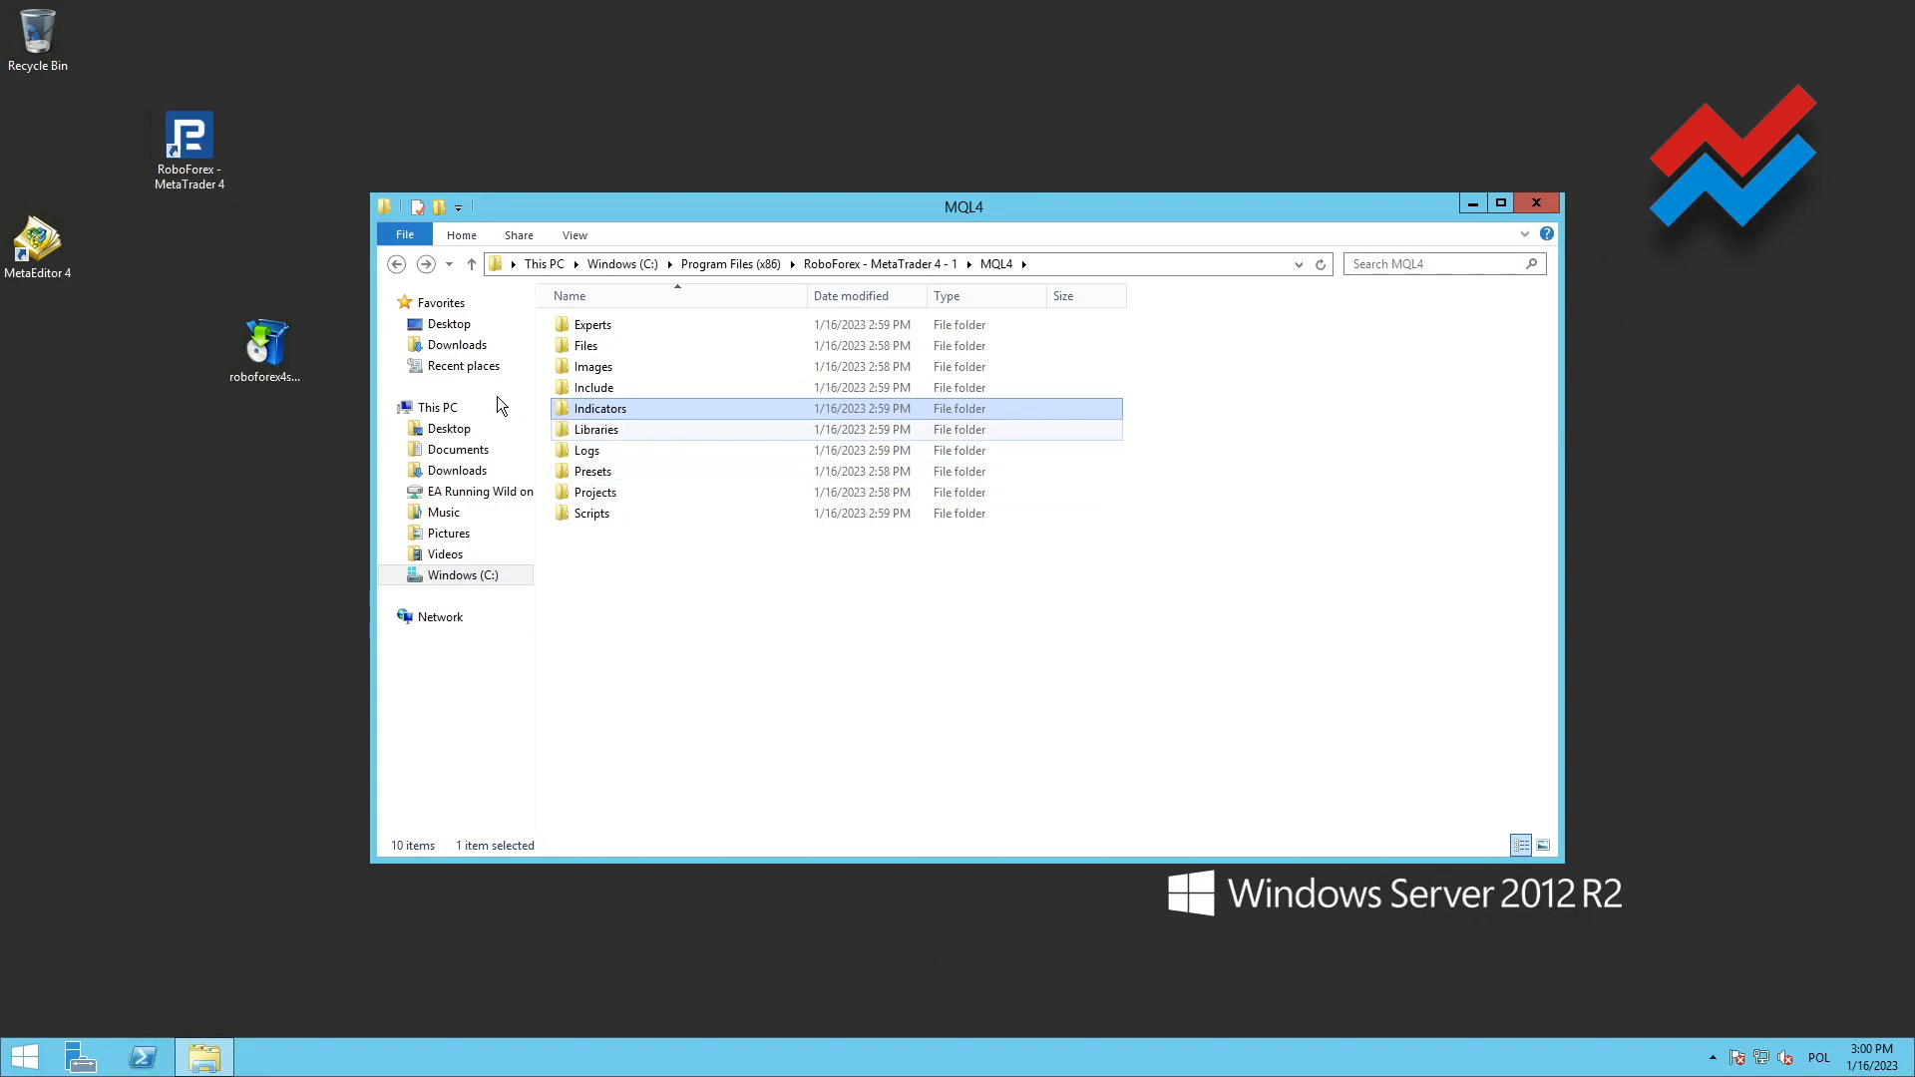
{"action": "left_click", "coordinate": [415, 267]}
{"action": "left_click", "coordinate": [399, 266]}
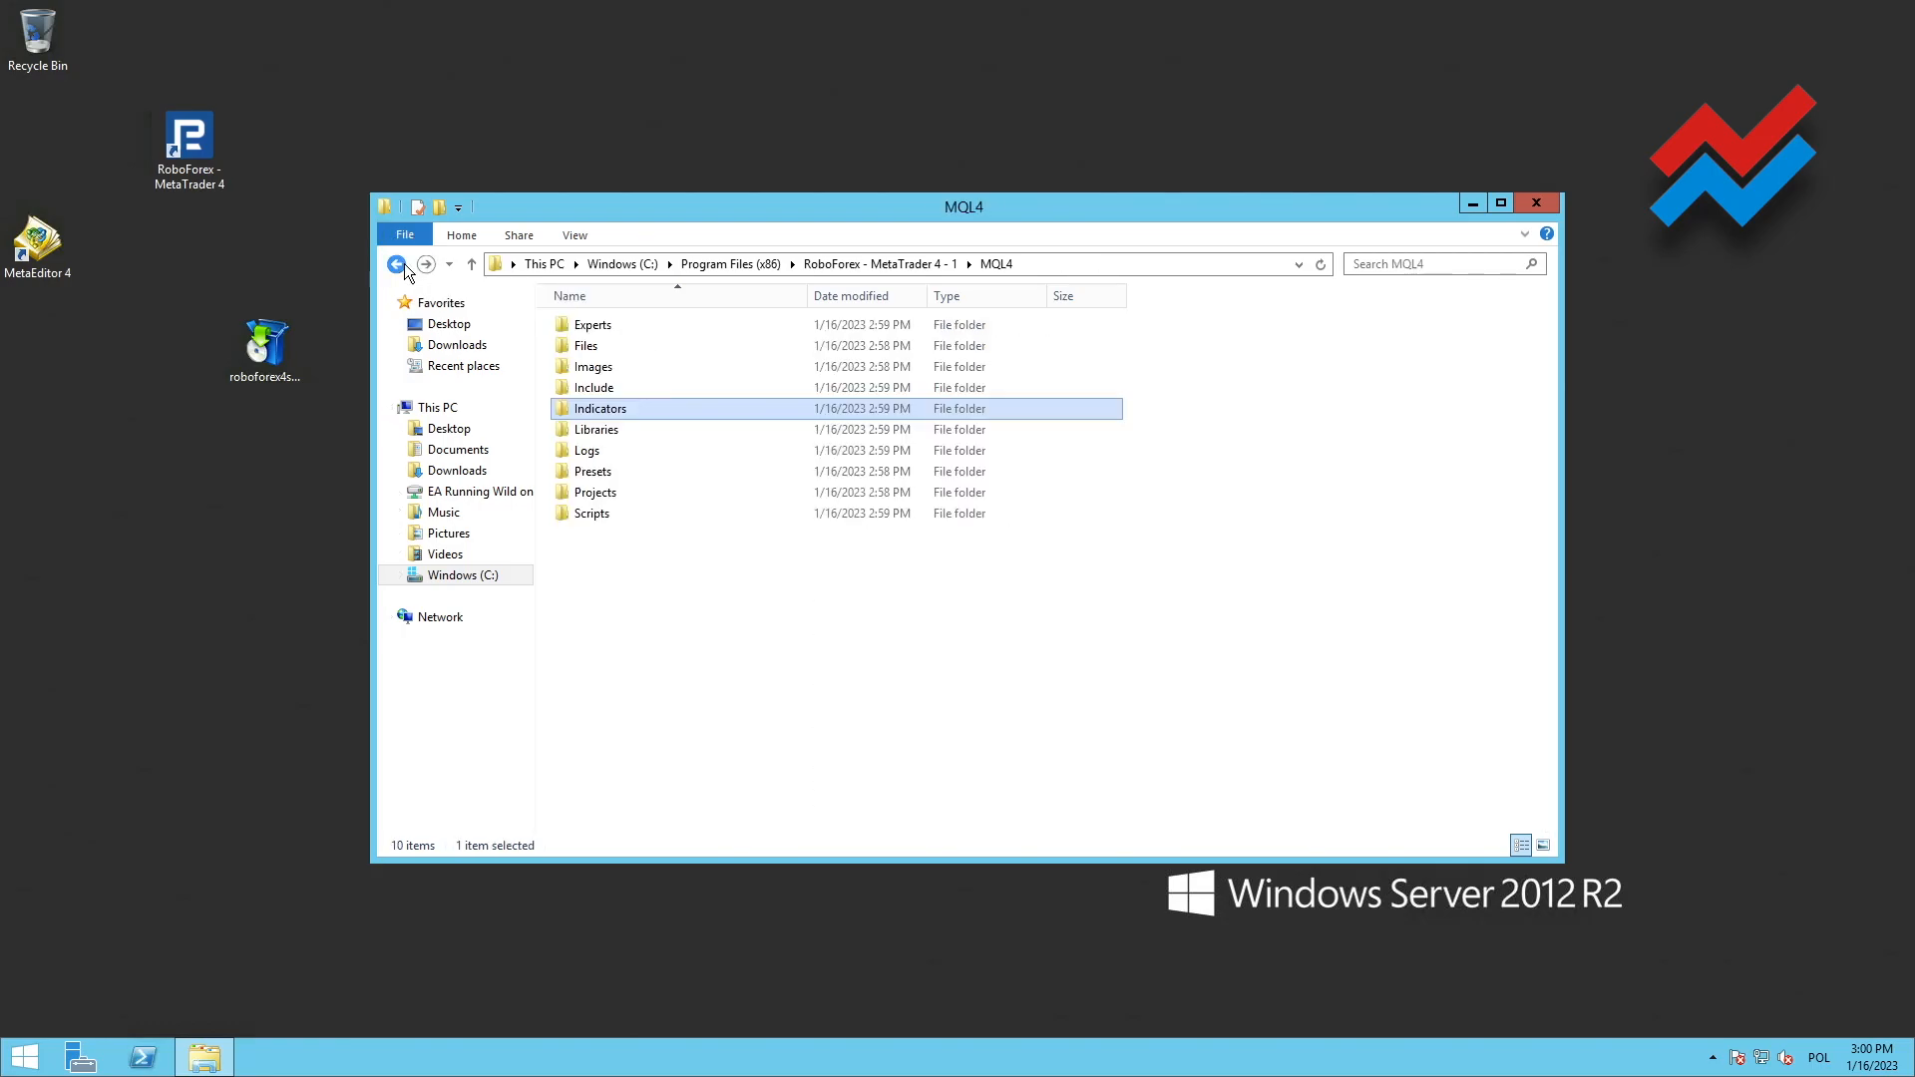
{"action": "left_click", "coordinate": [397, 265]}
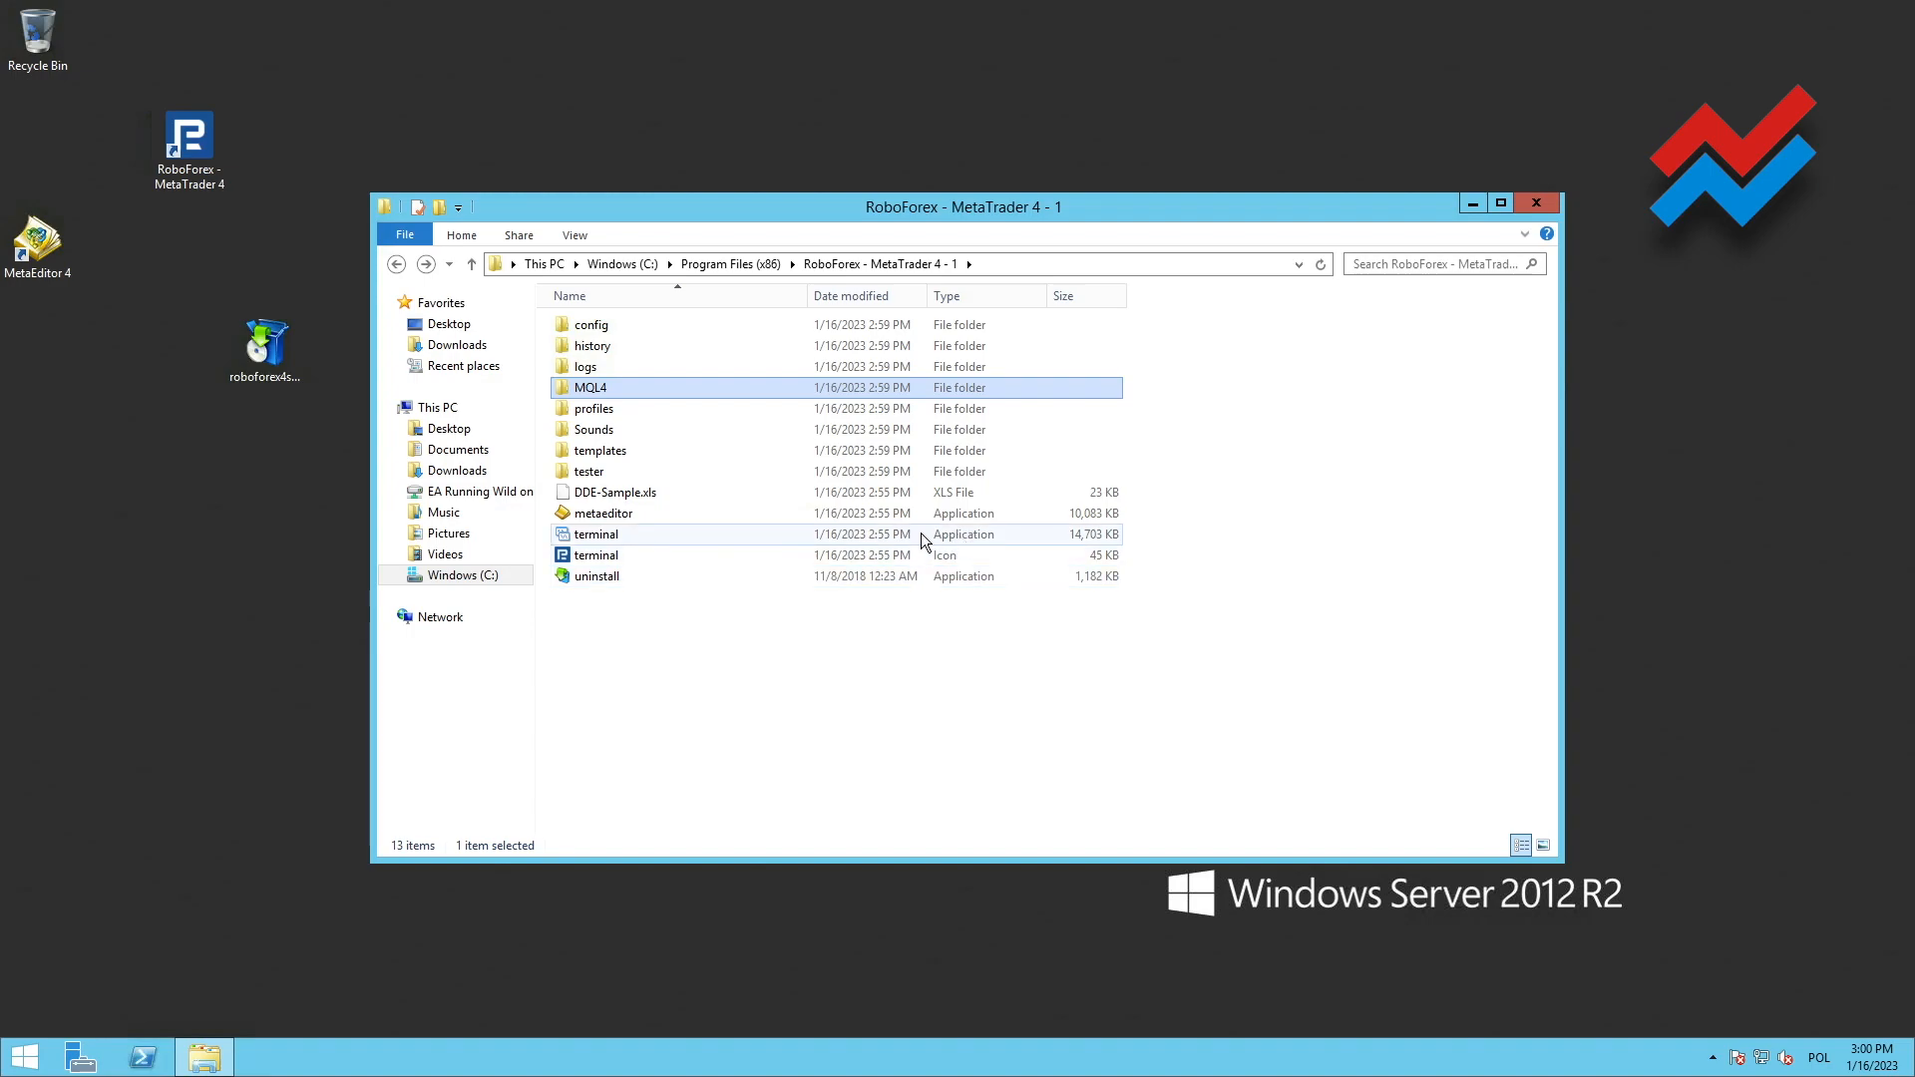
{"action": "left_click", "coordinate": [607, 543]}
{"action": "right_click", "coordinate": [608, 544]}
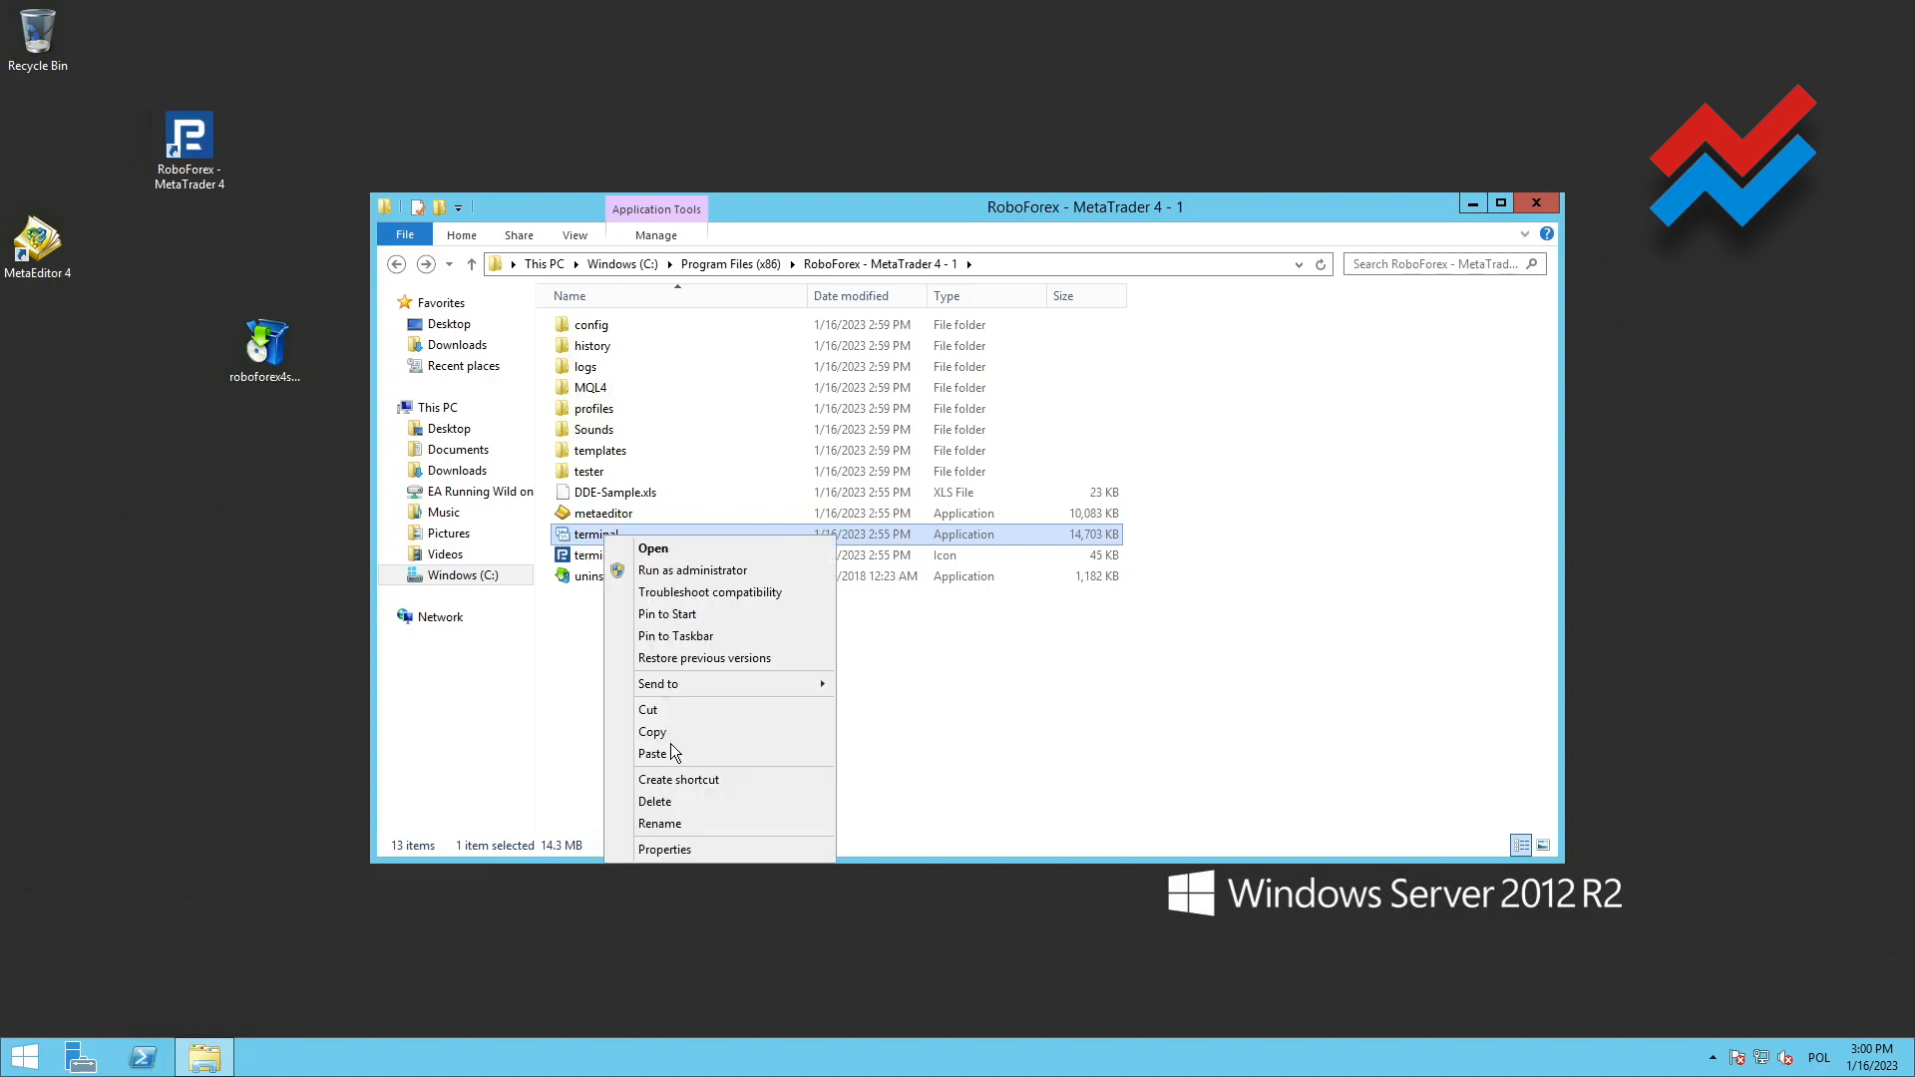
{"action": "left_click", "coordinate": [680, 785]}
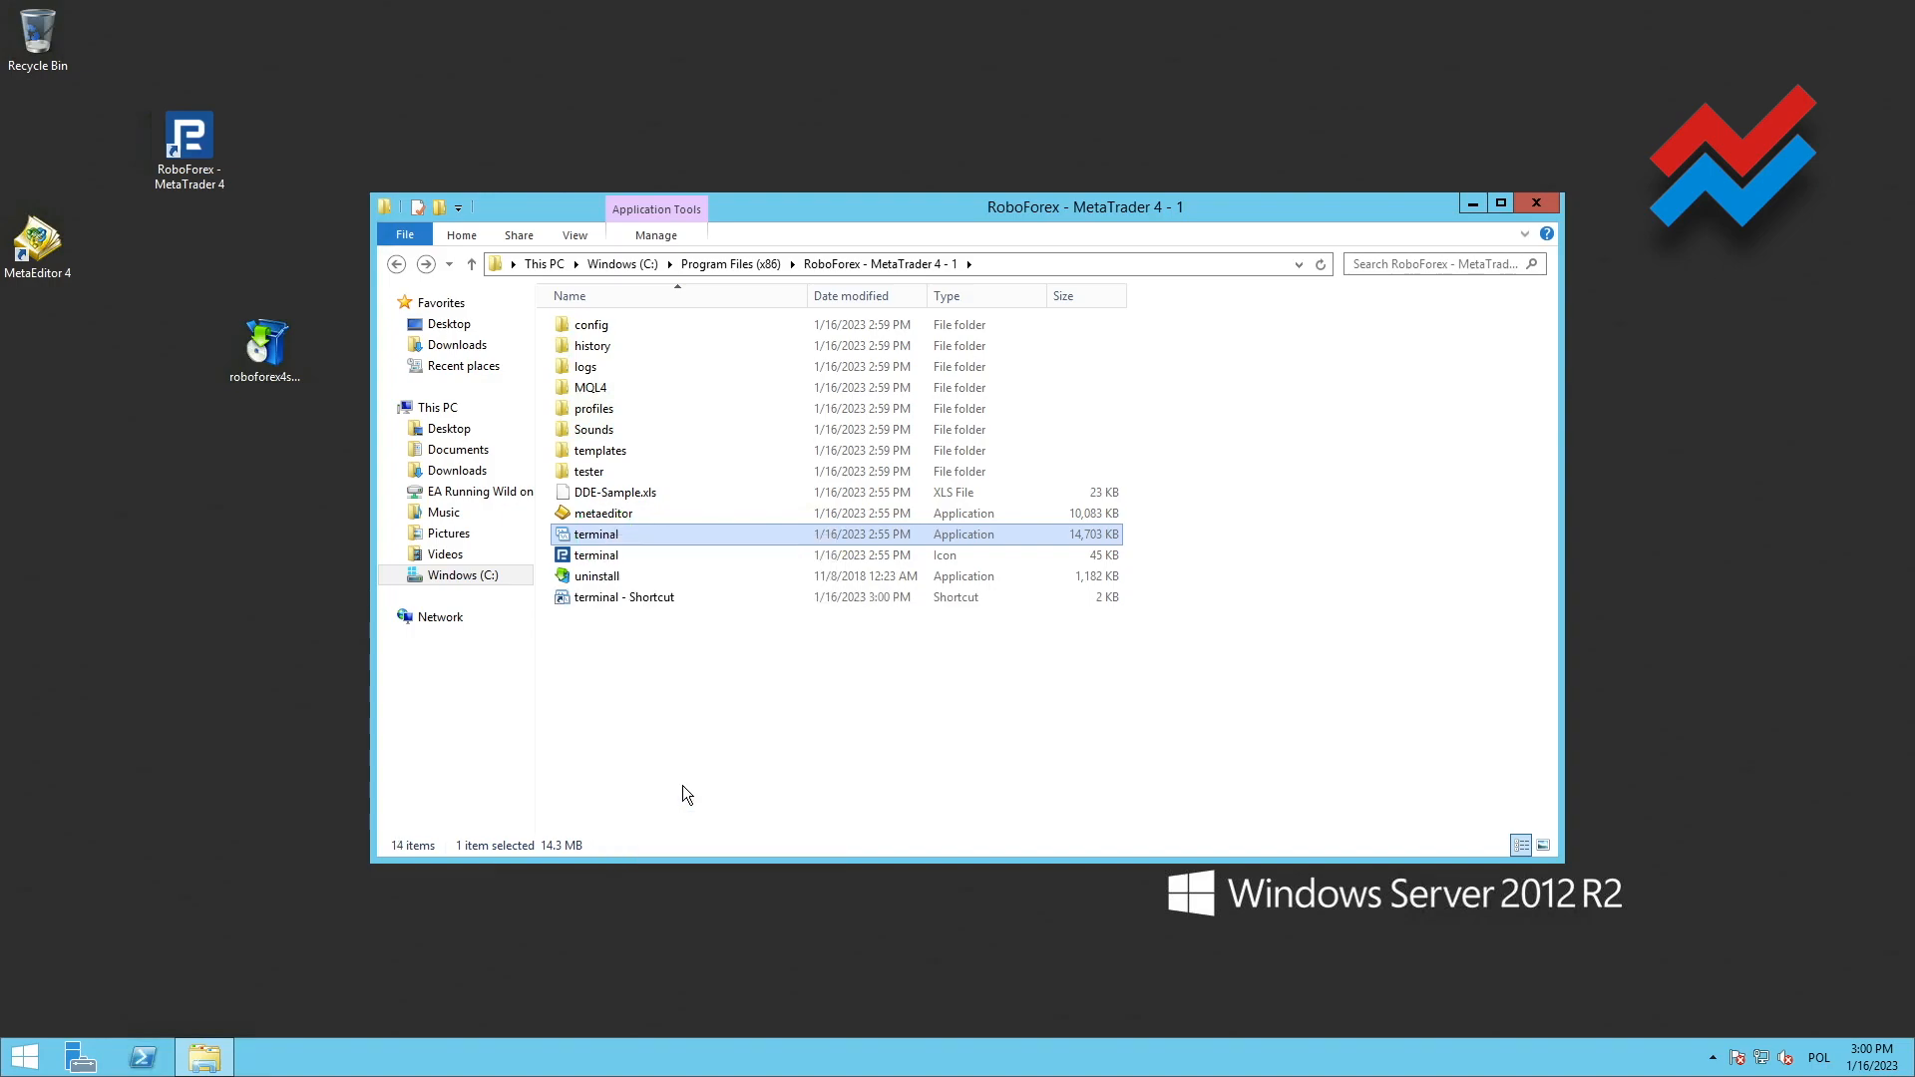
{"action": "left_click_drag", "start_coordinate": [591, 539], "coordinate": [257, 542]}
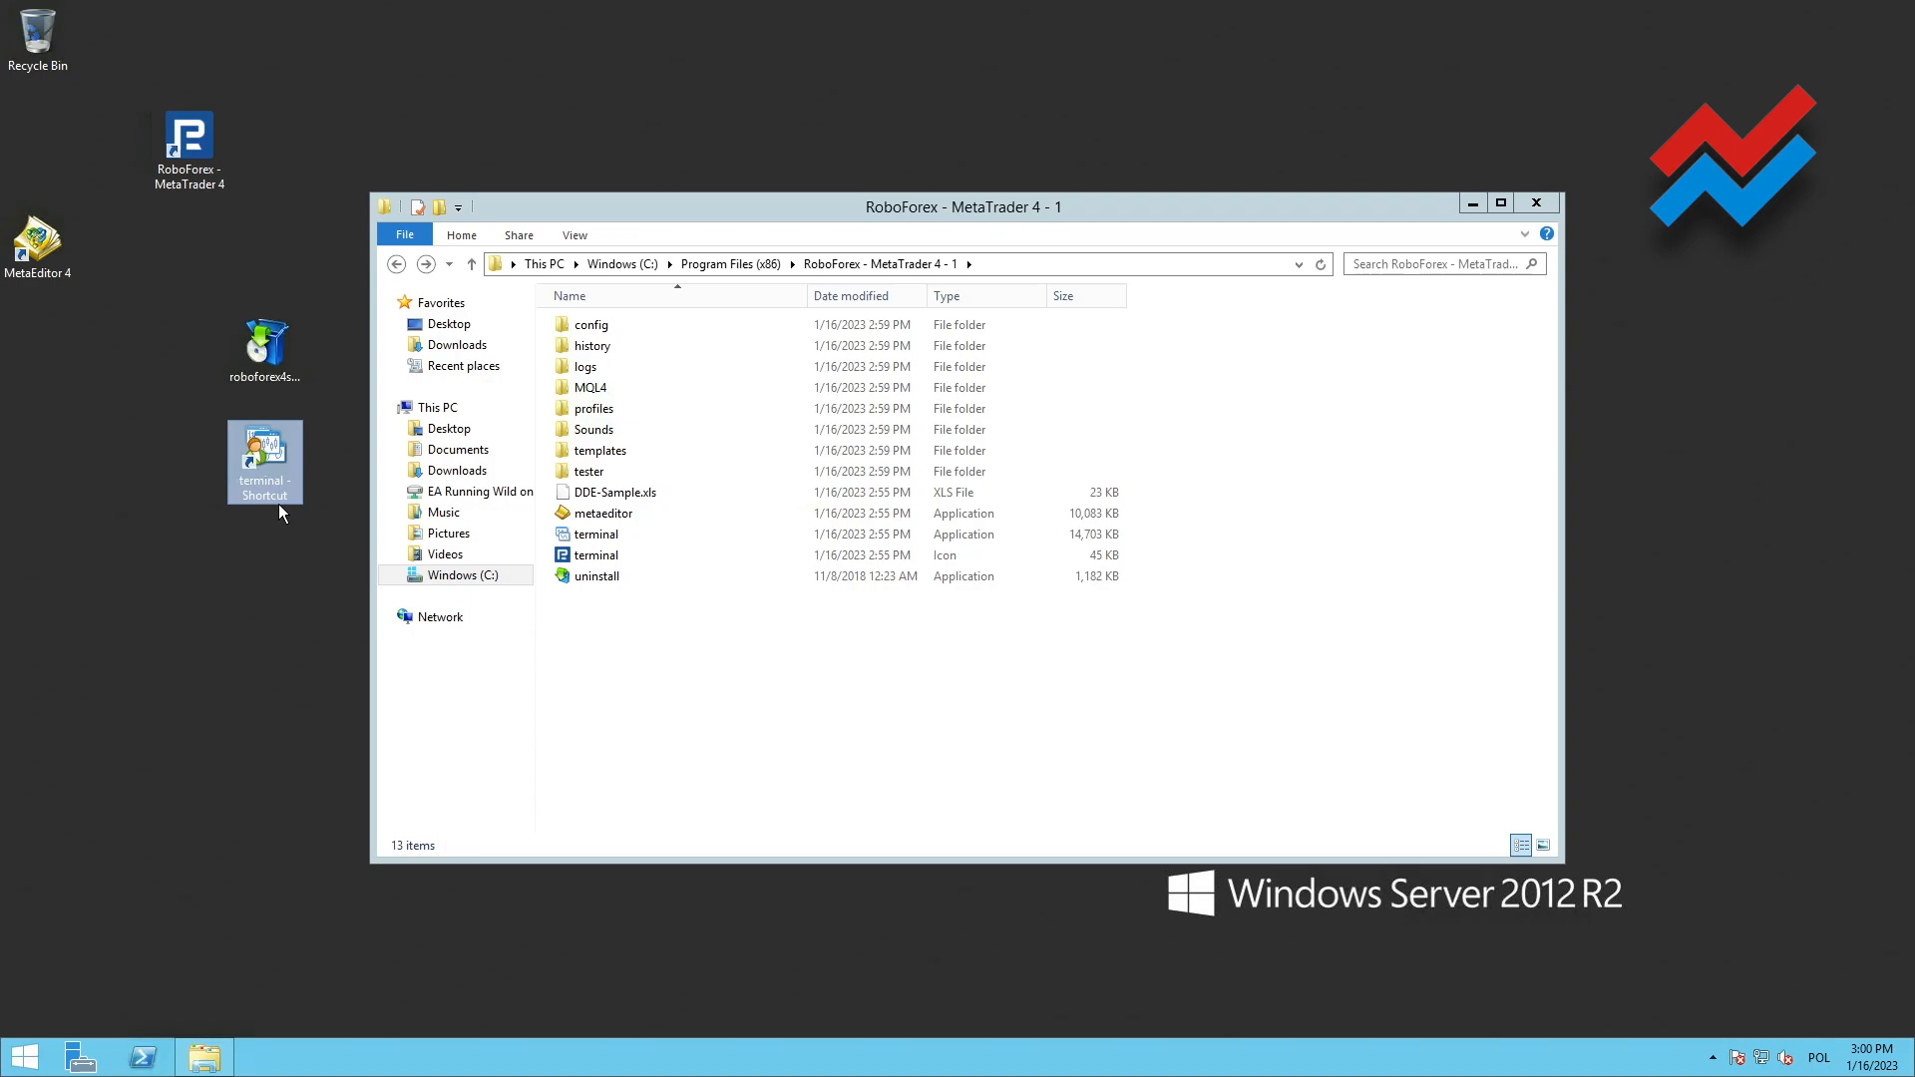
Create a shortcut to the terminal application inside the RoboForex - MetaTrader 4 - 2 folder
{"action": "left_click", "coordinate": [396, 263]}
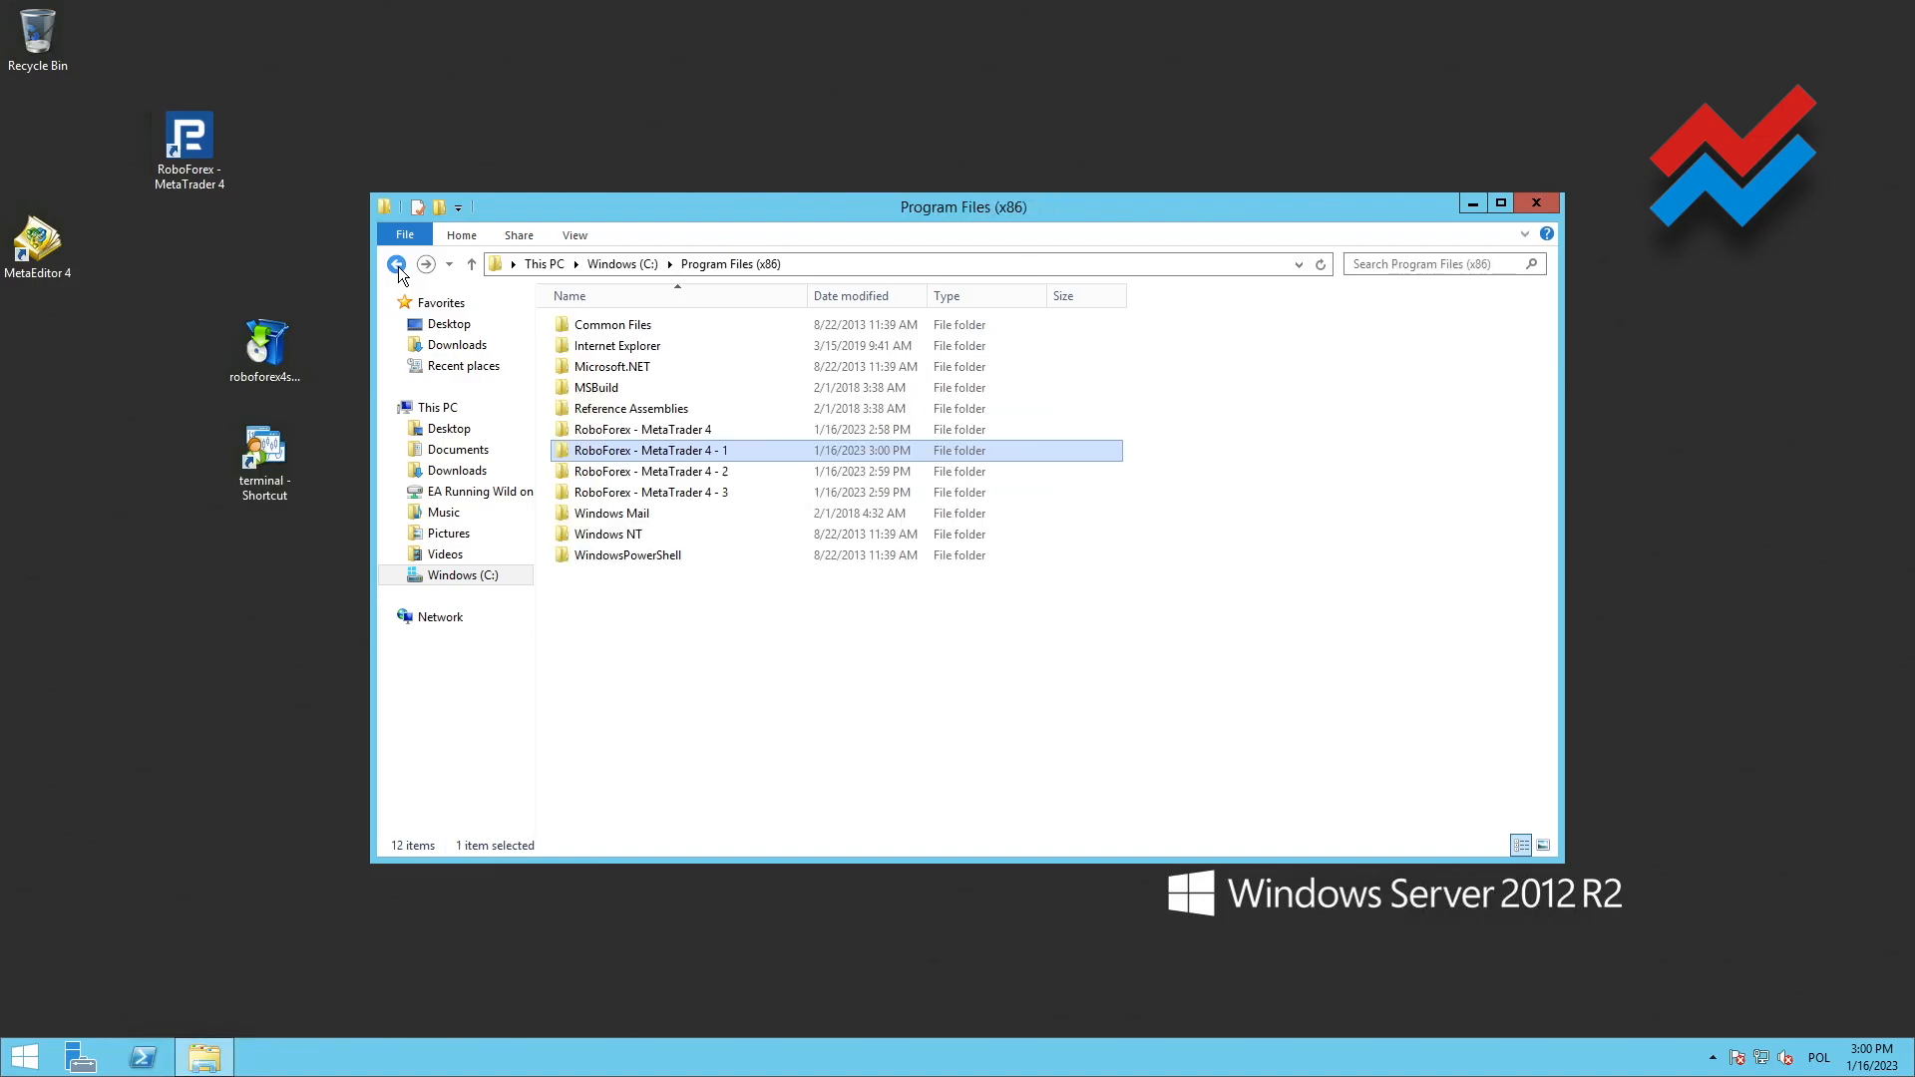
{"action": "left_click", "coordinate": [713, 479]}
{"action": "double_click", "coordinate": [713, 481]}
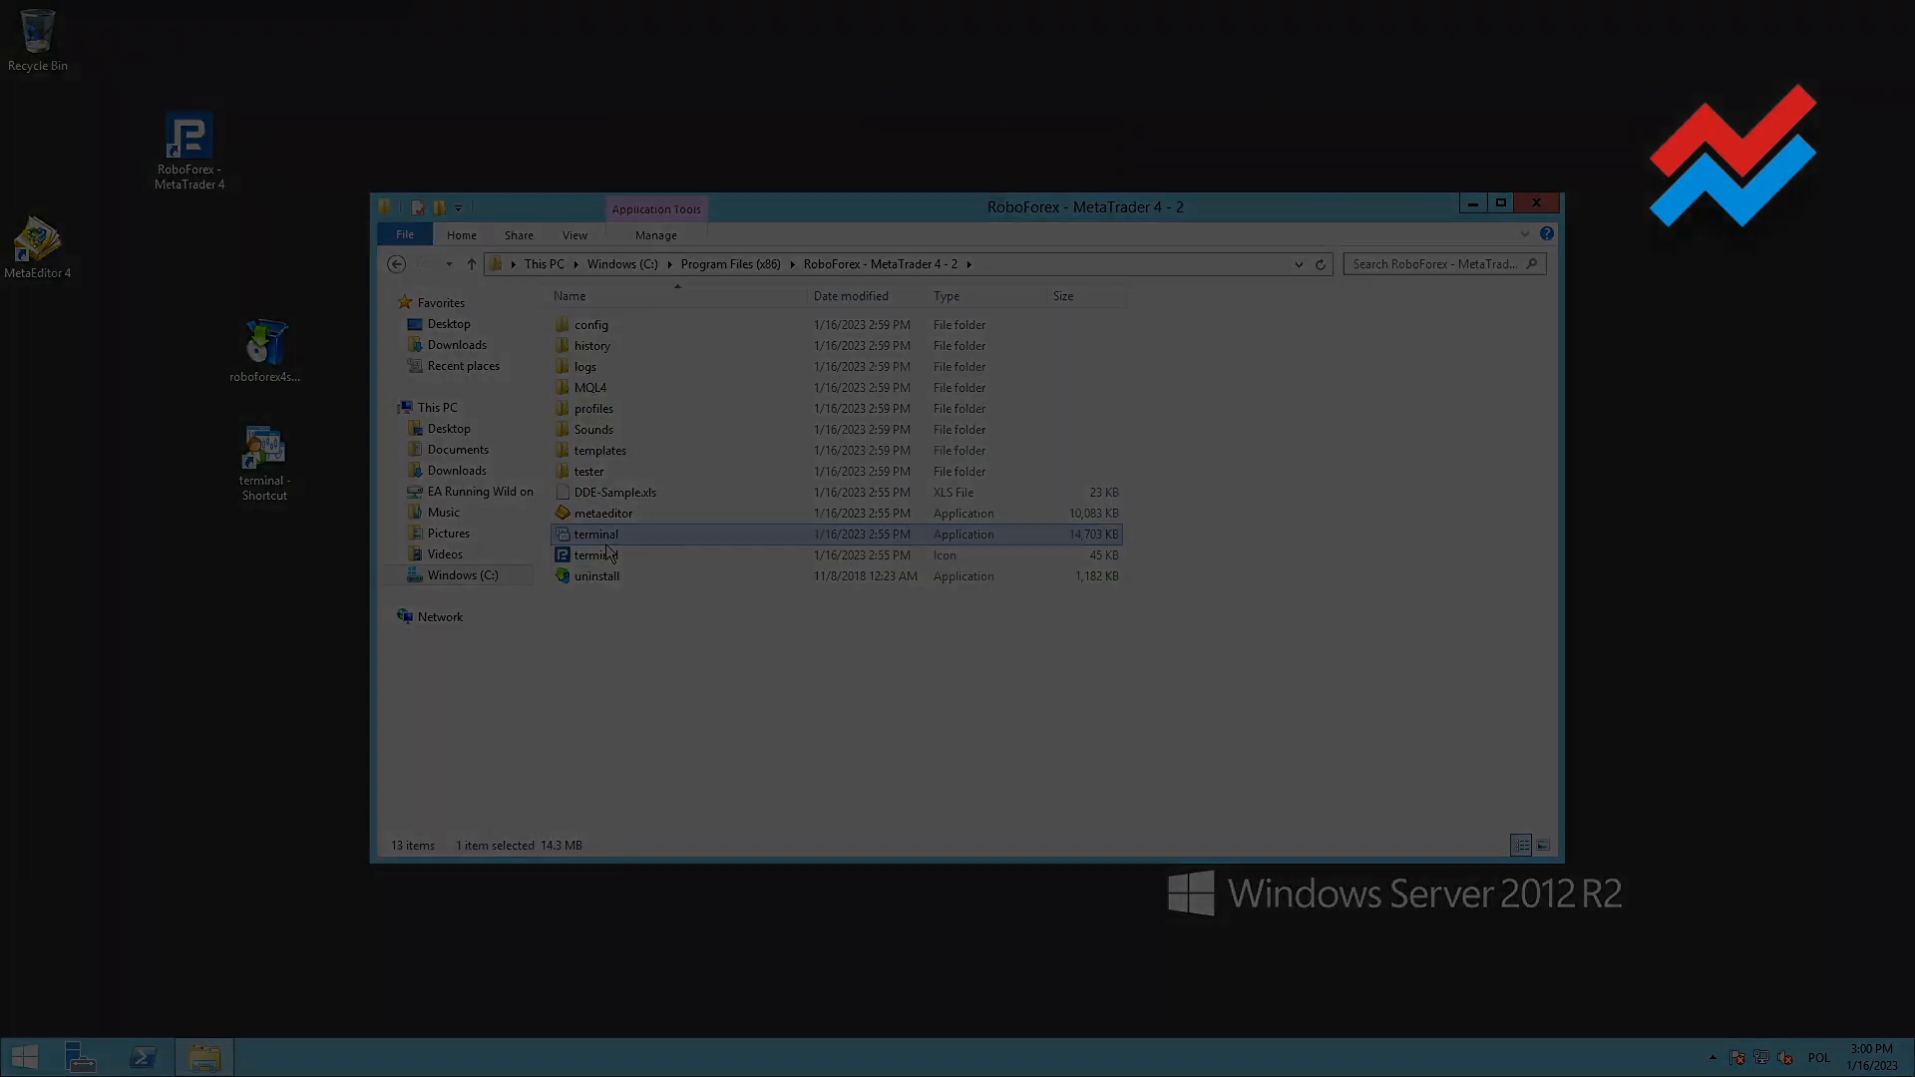
{"action": "right_click", "coordinate": [572, 536]}
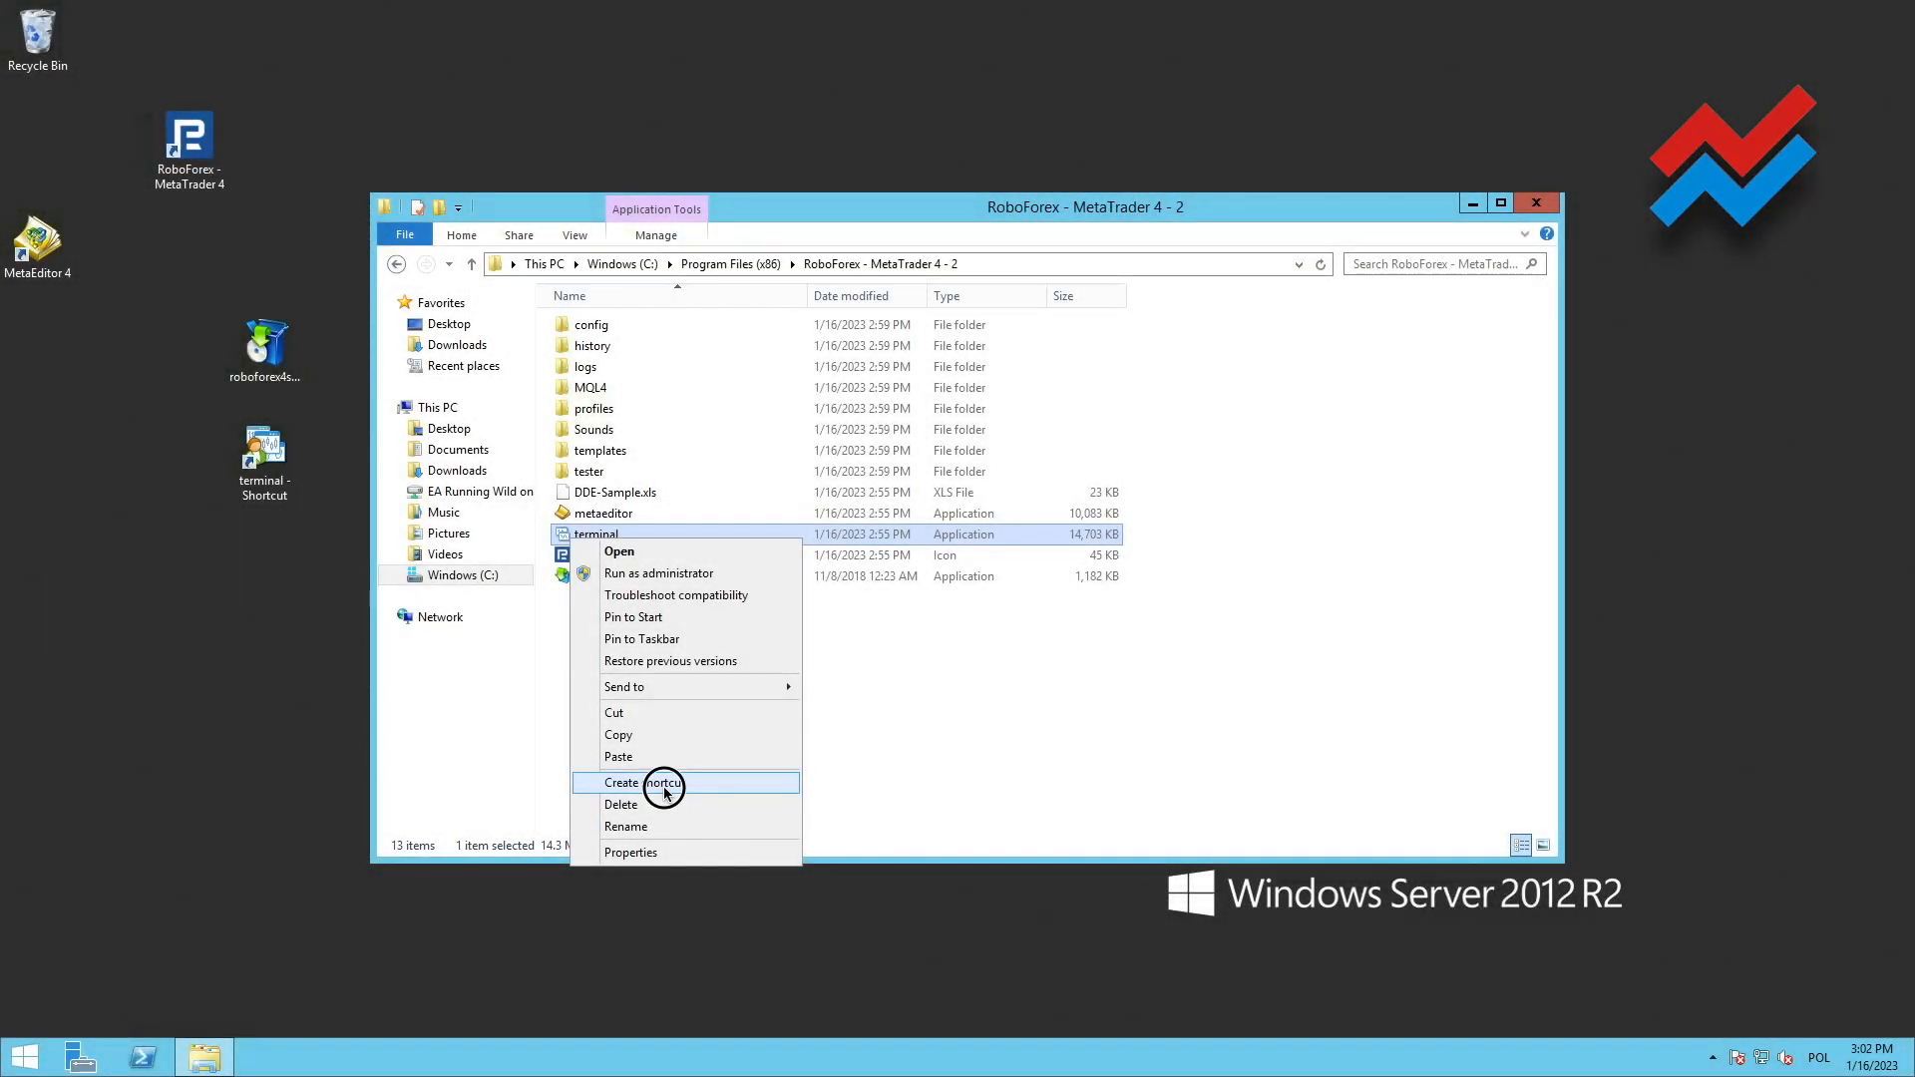
{"action": "left_click", "coordinate": [644, 783]}
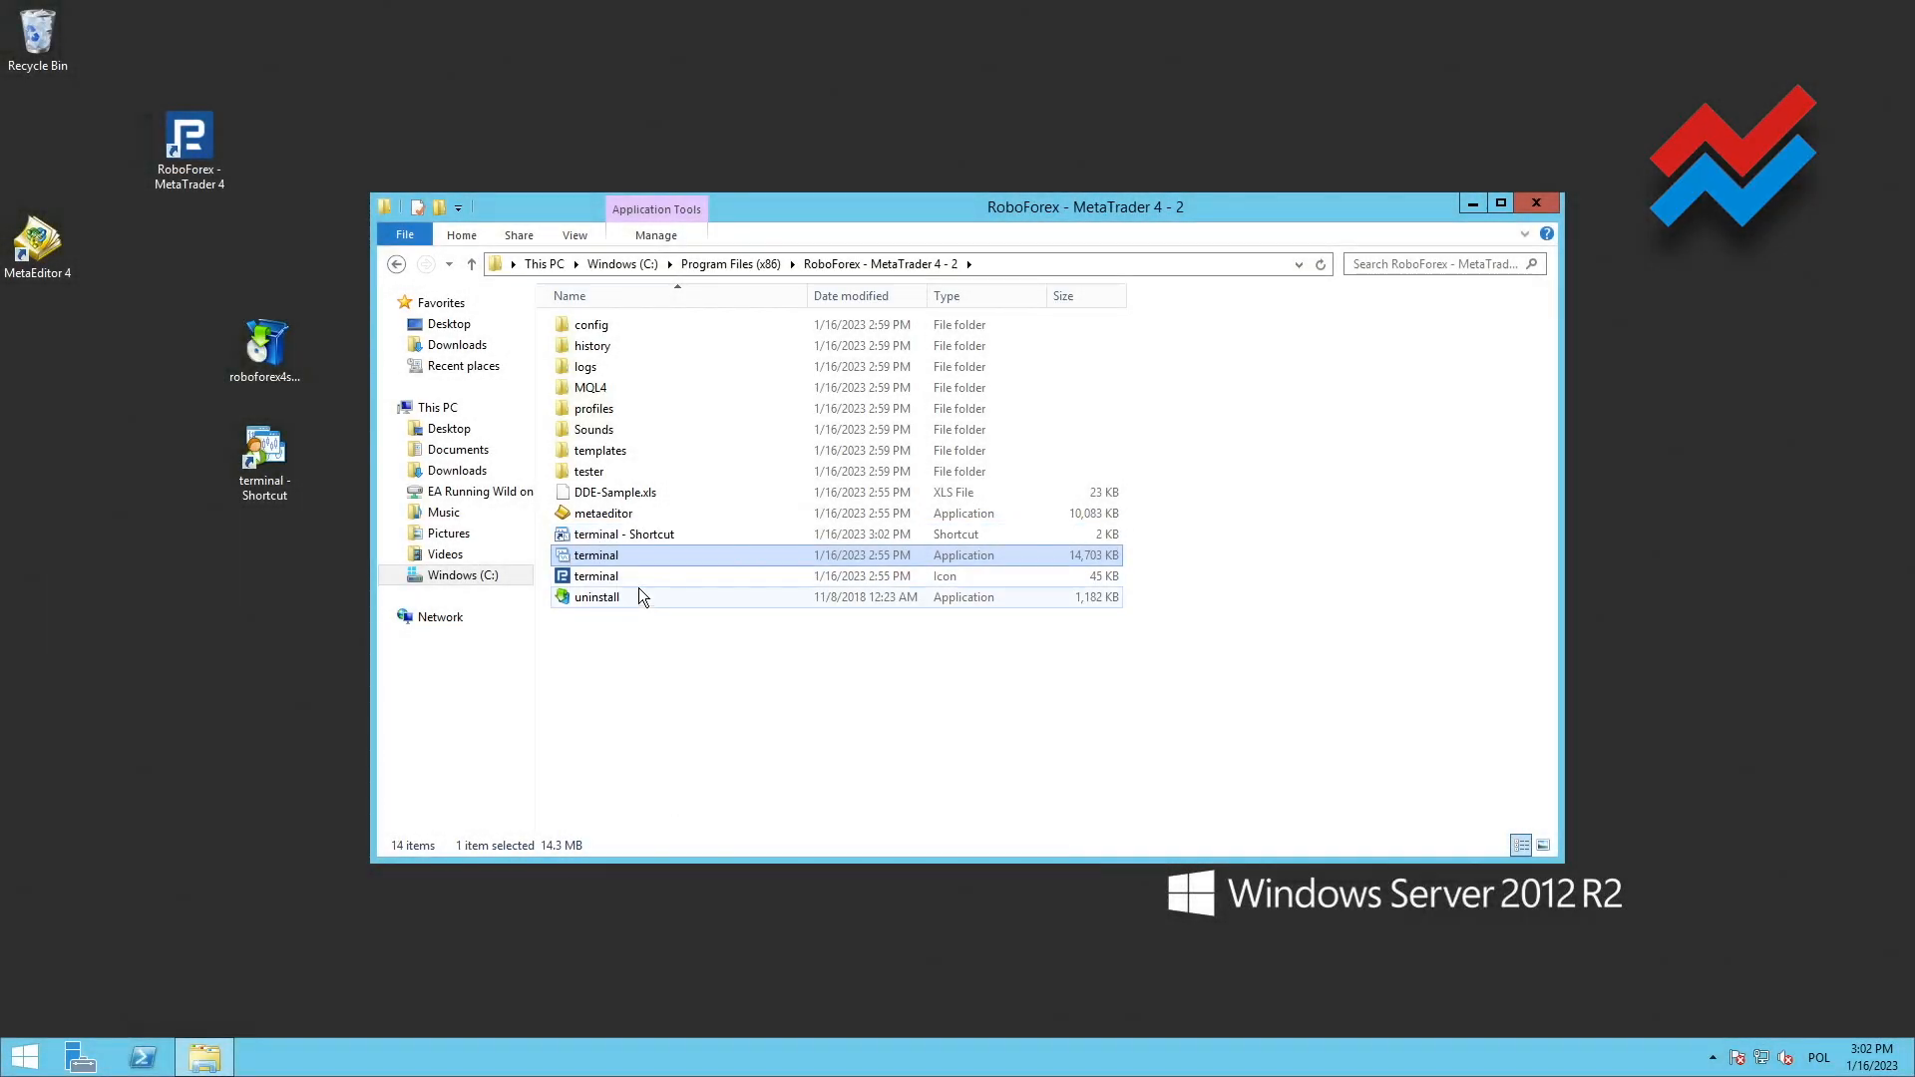
Rename the second installation's terminal shortcut as MT4_2 and move it to the desktop
{"action": "left_click", "coordinate": [638, 534]}
{"action": "left_click", "coordinate": [640, 535]}
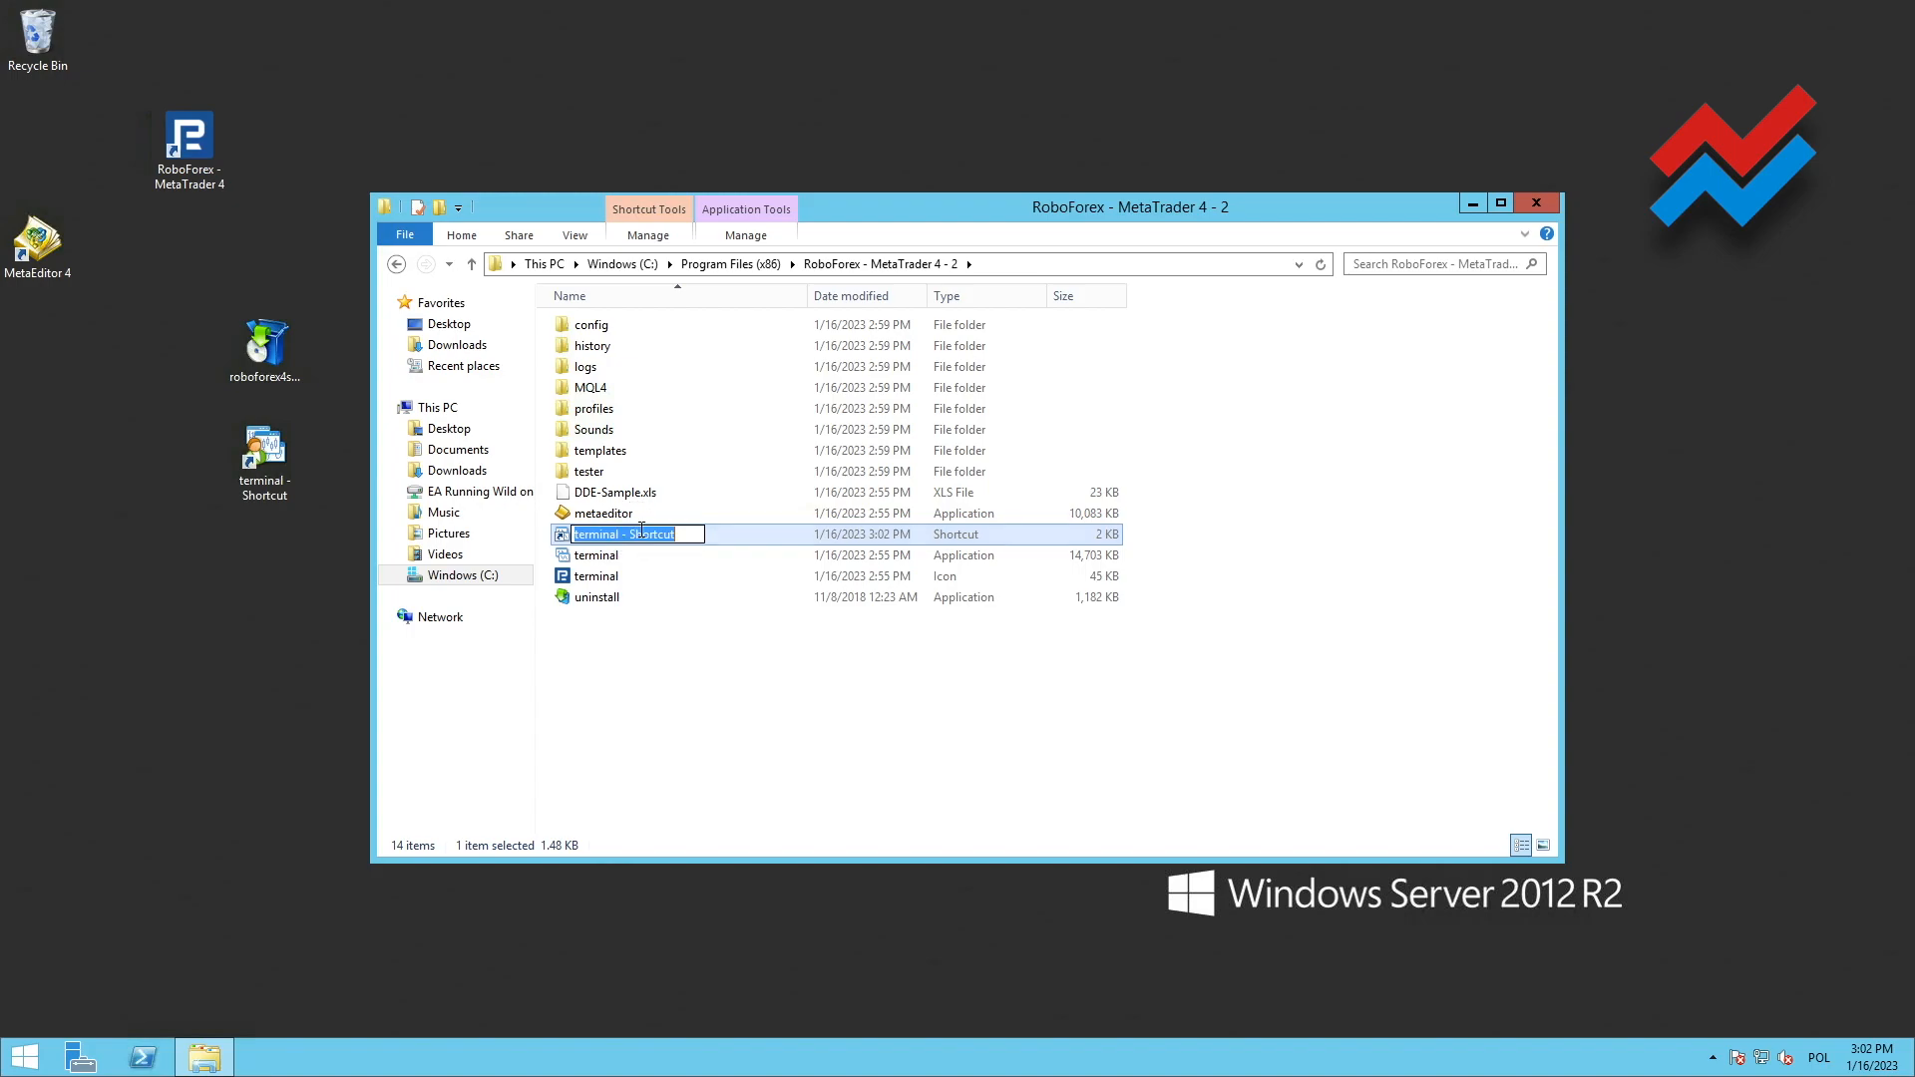
{"action": "type", "text": "MT"}
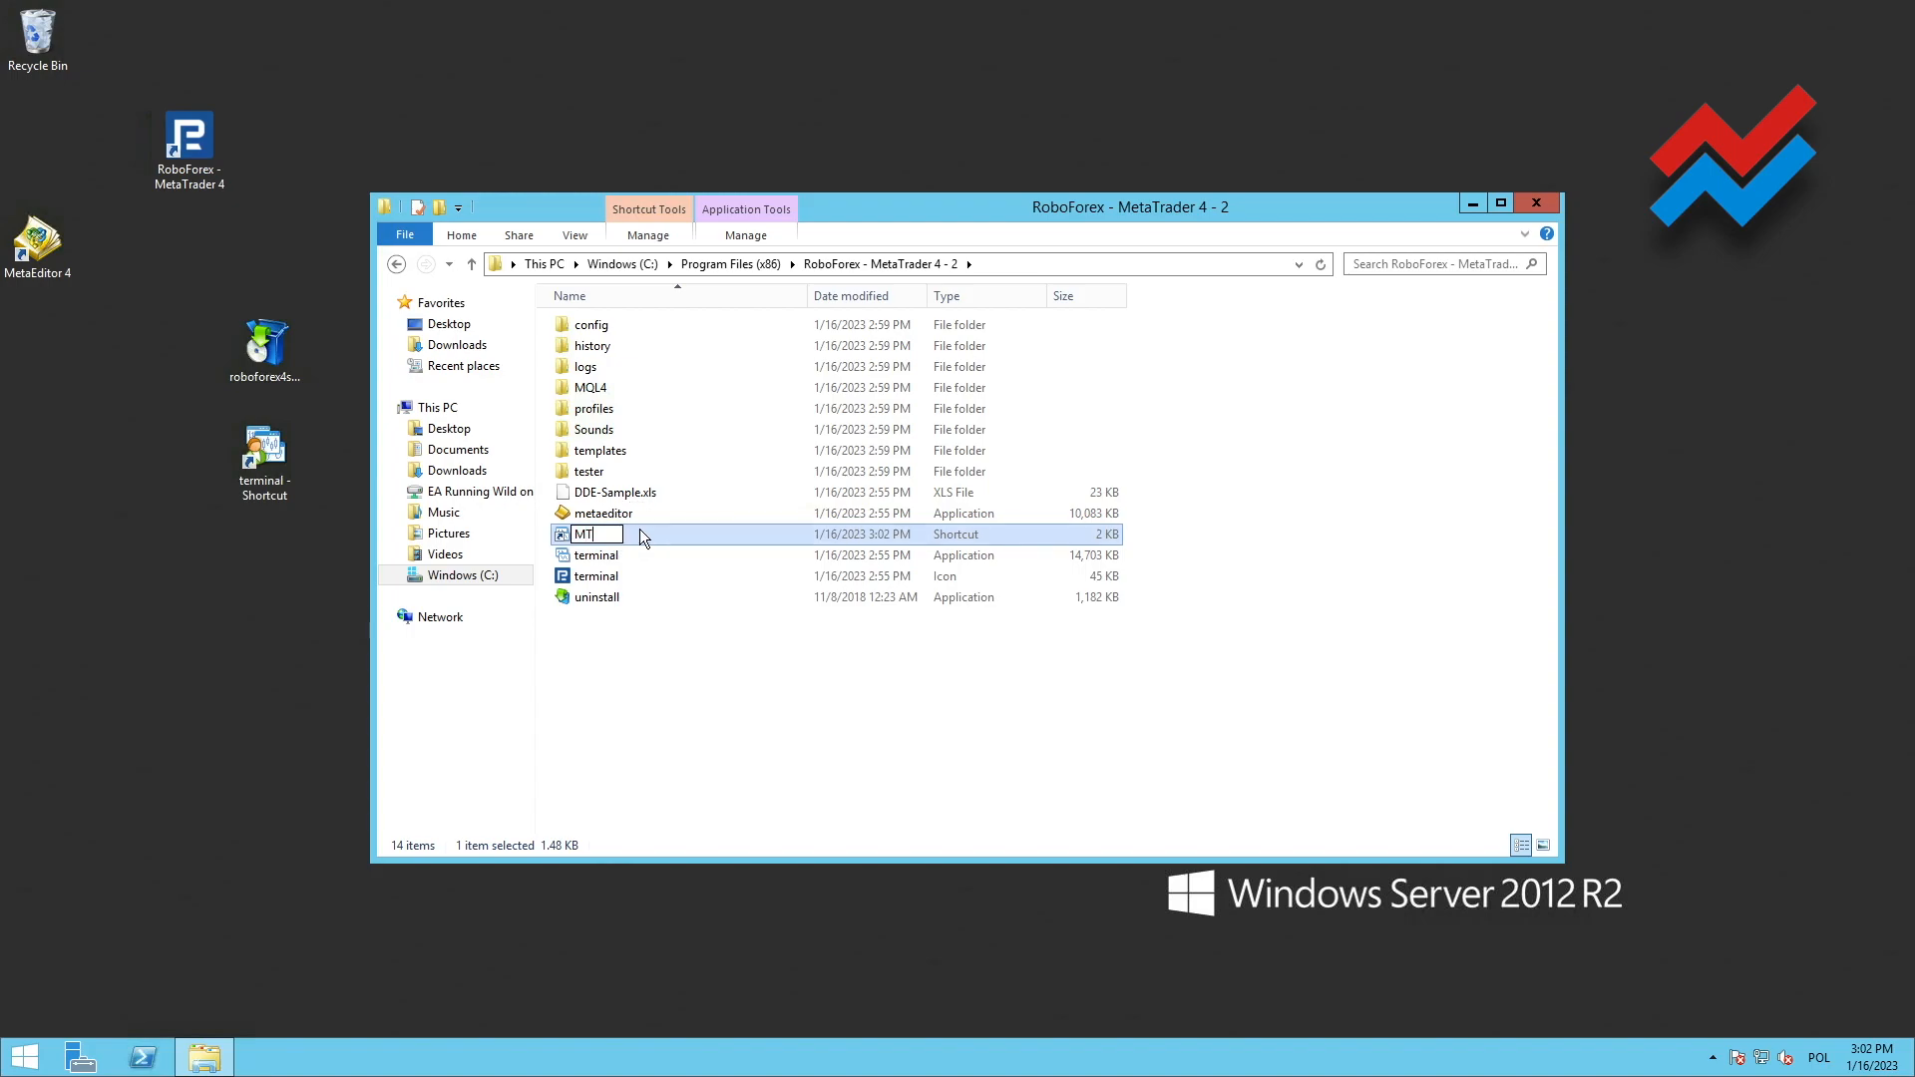
{"action": "type", "text": "4_2"}
{"action": "key", "text": "Return"}
{"action": "left_click_drag", "start_coordinate": [559, 536], "coordinate": [262, 620]}
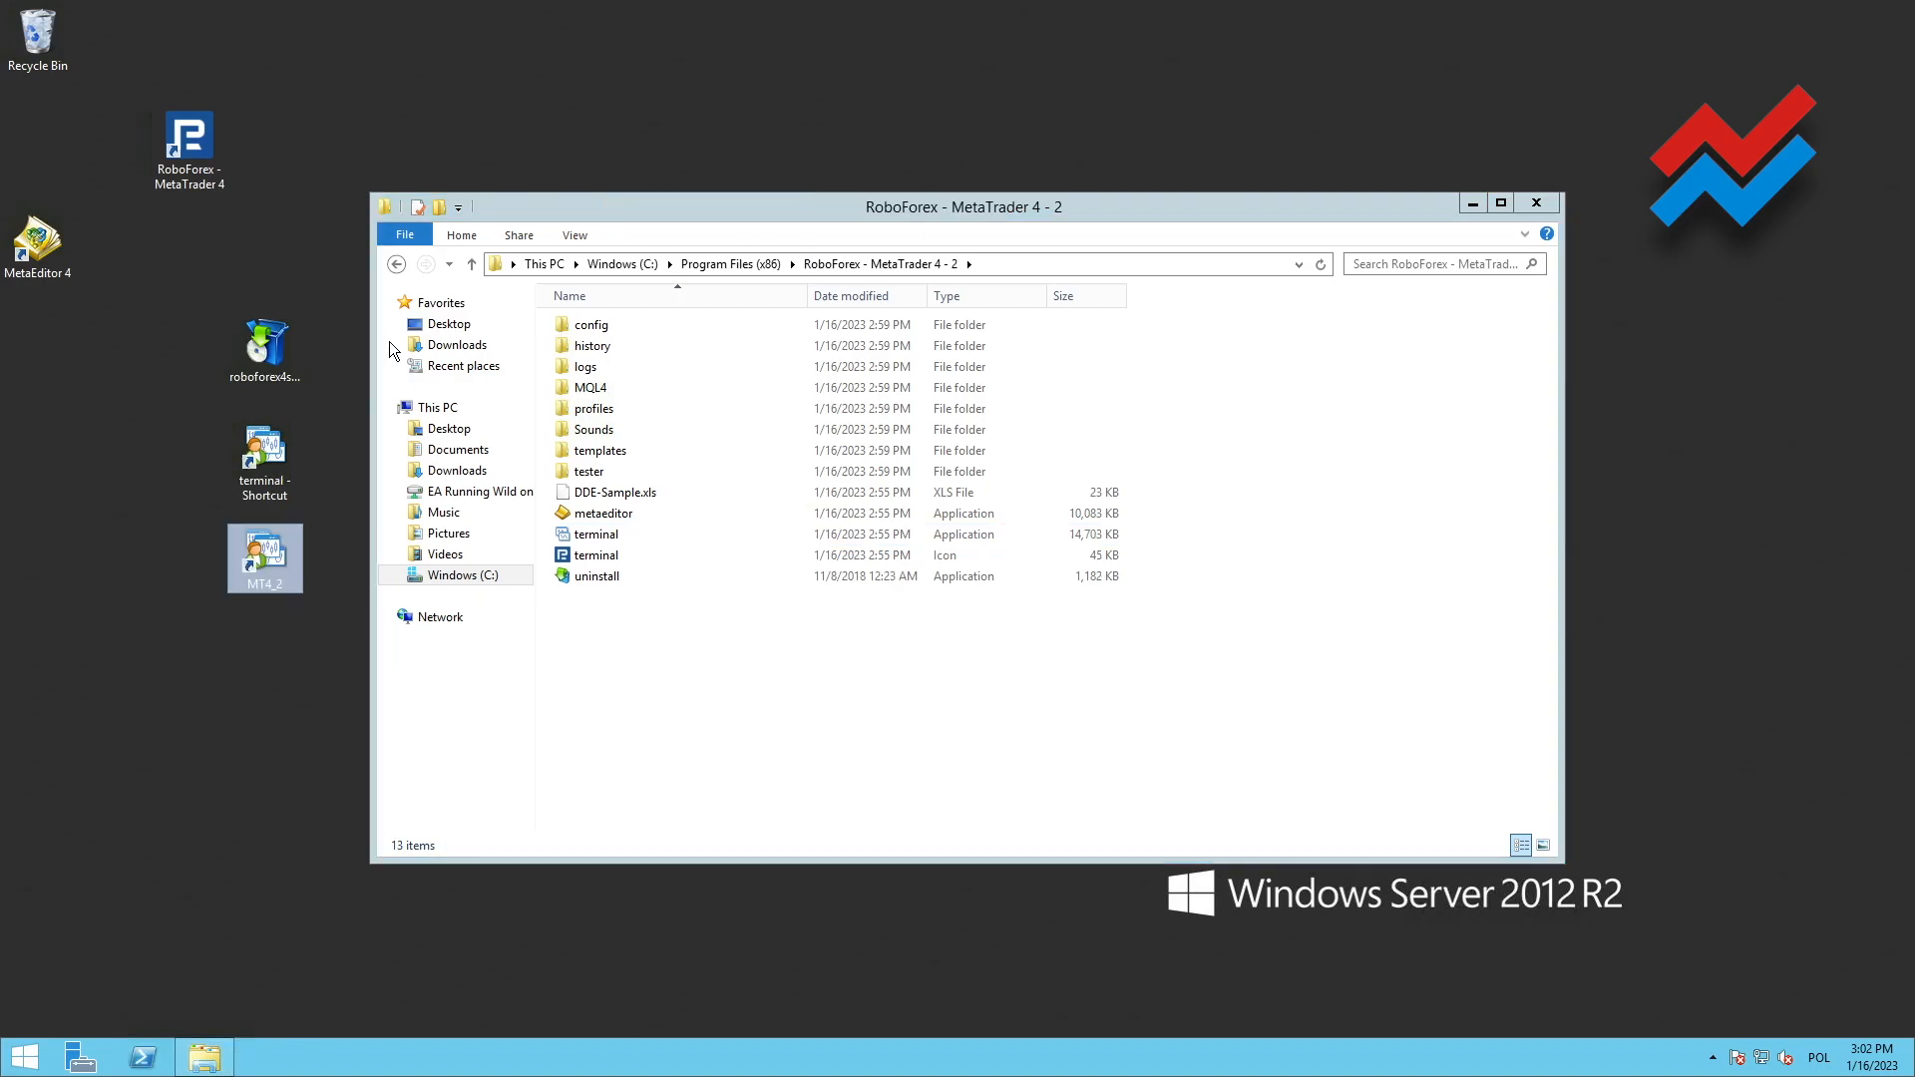
Create a shortcut to the terminal application inside the RoboForex - MetaTrader 4 - 3 folder
{"action": "left_click", "coordinate": [471, 264]}
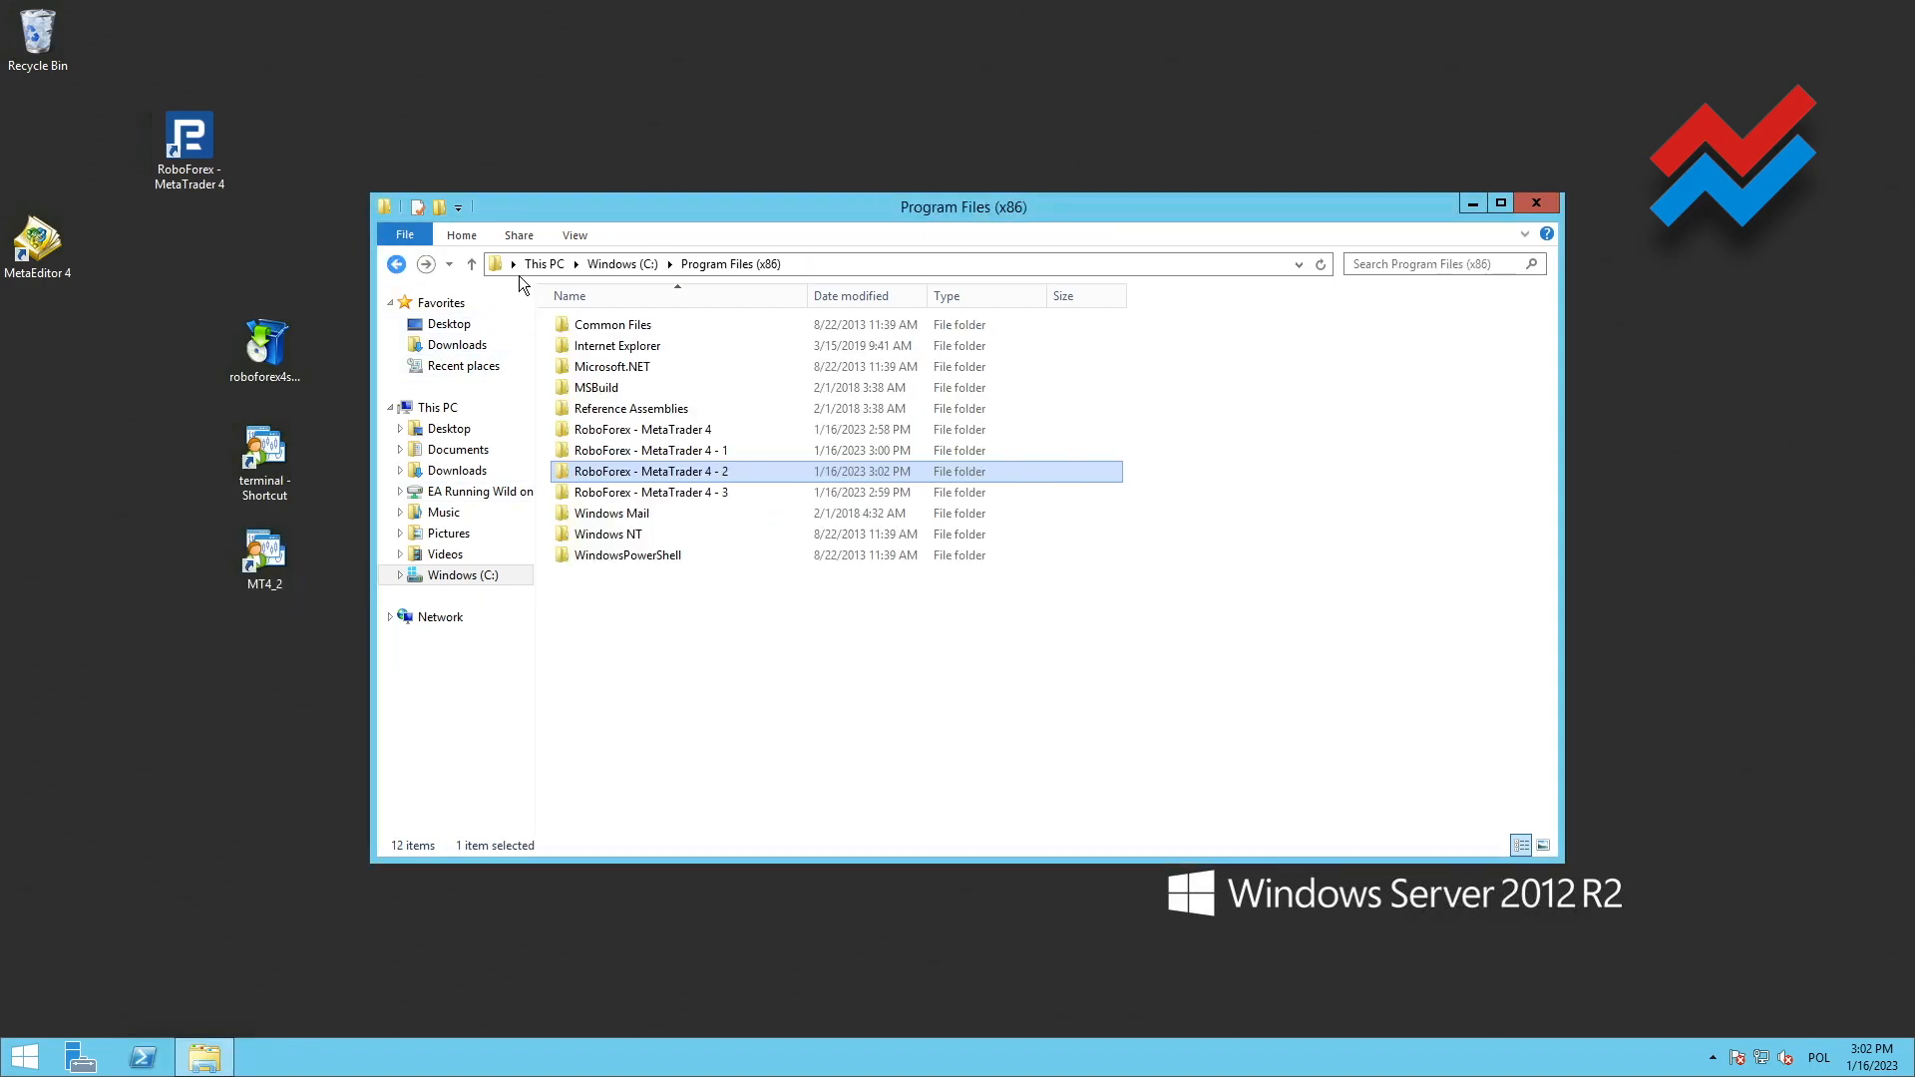
{"action": "left_click", "coordinate": [611, 494]}
{"action": "double_click", "coordinate": [559, 494]}
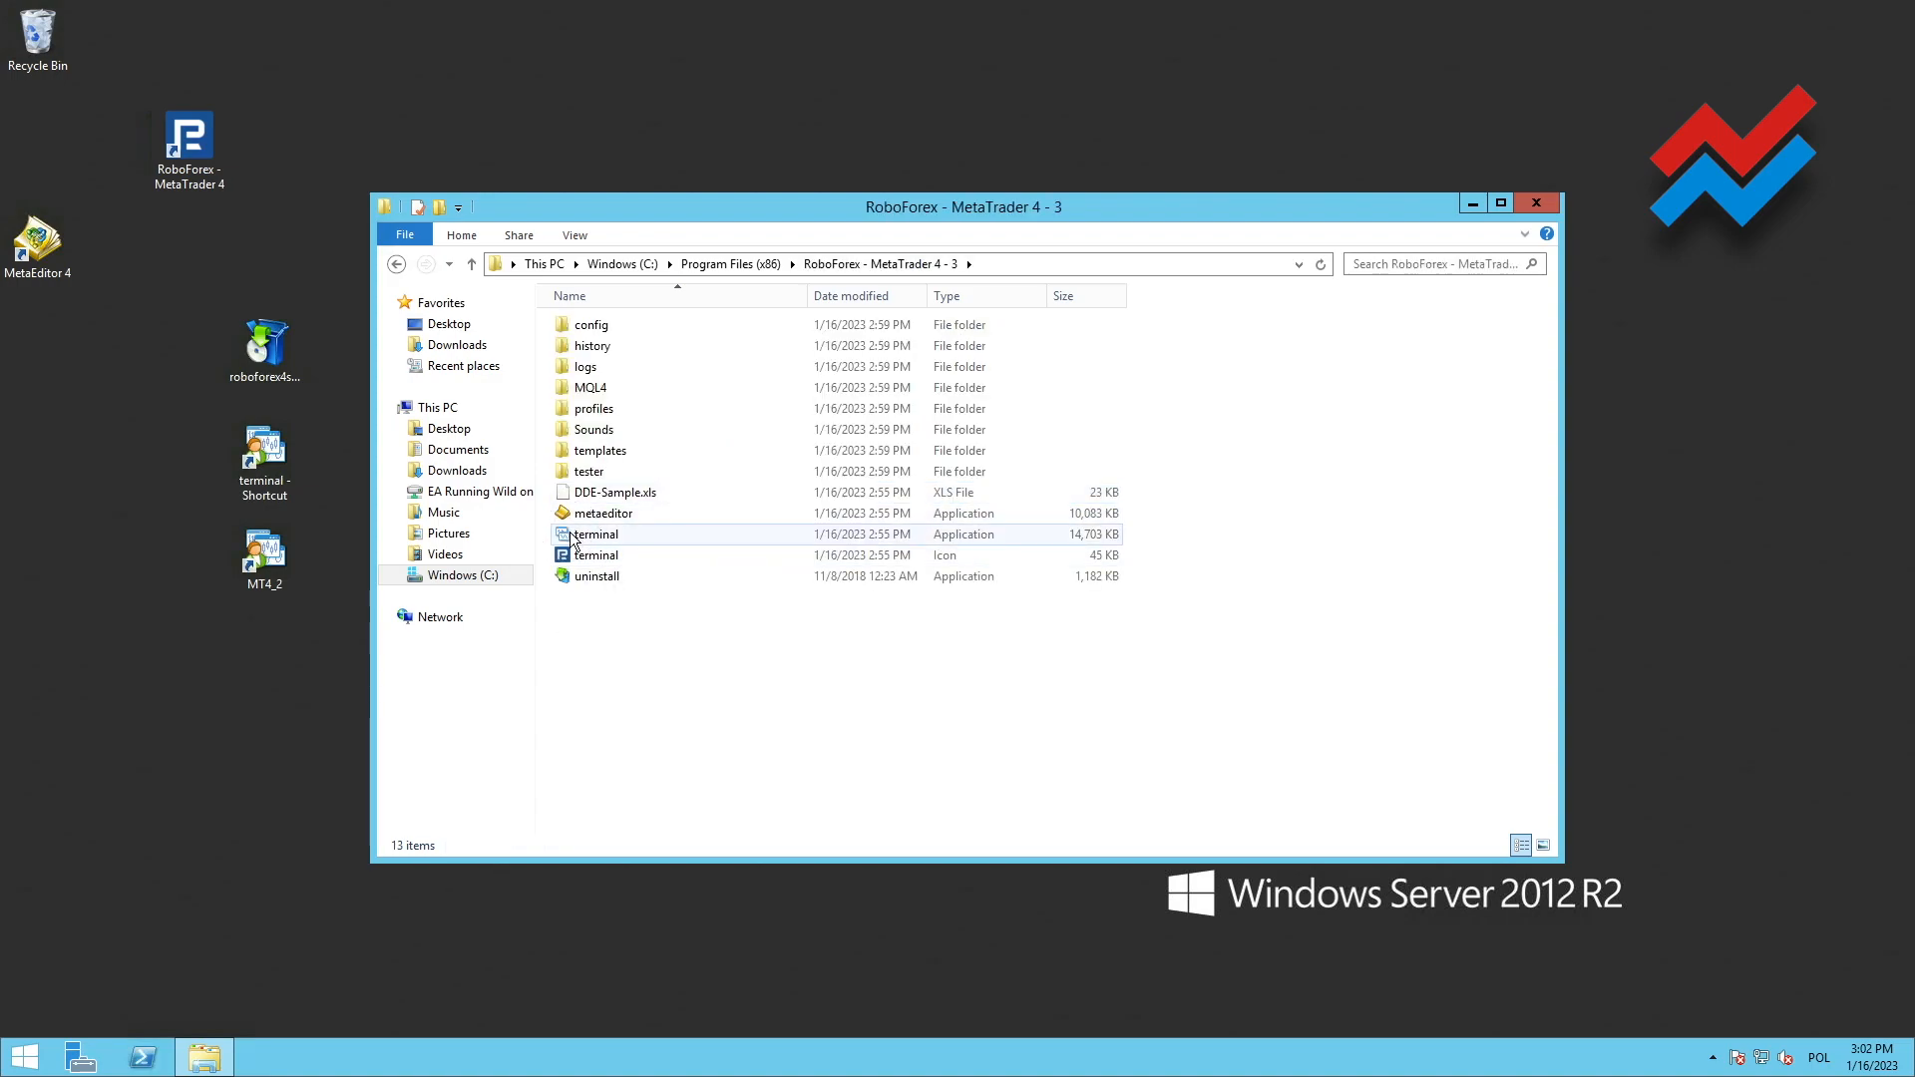
{"action": "left_click", "coordinate": [574, 538]}
{"action": "right_click", "coordinate": [571, 542]}
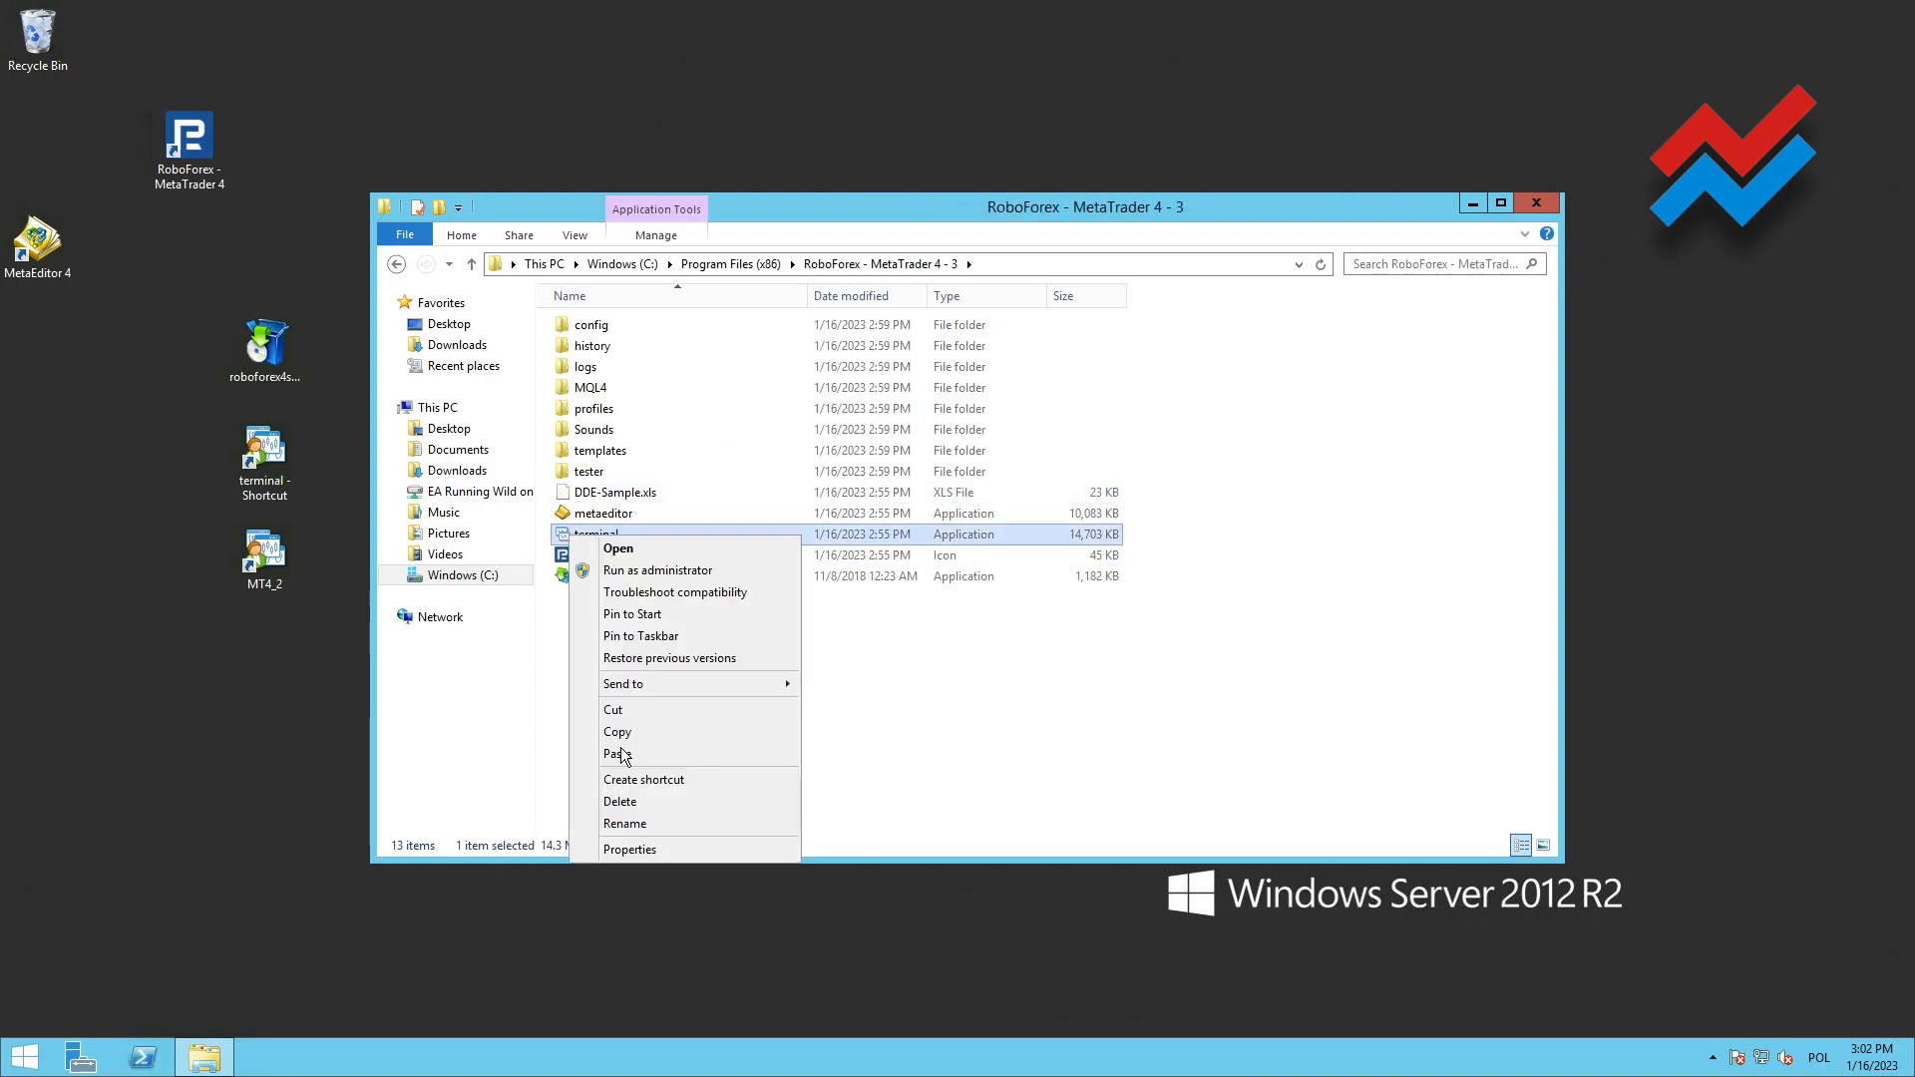
{"action": "left_click", "coordinate": [639, 788]}
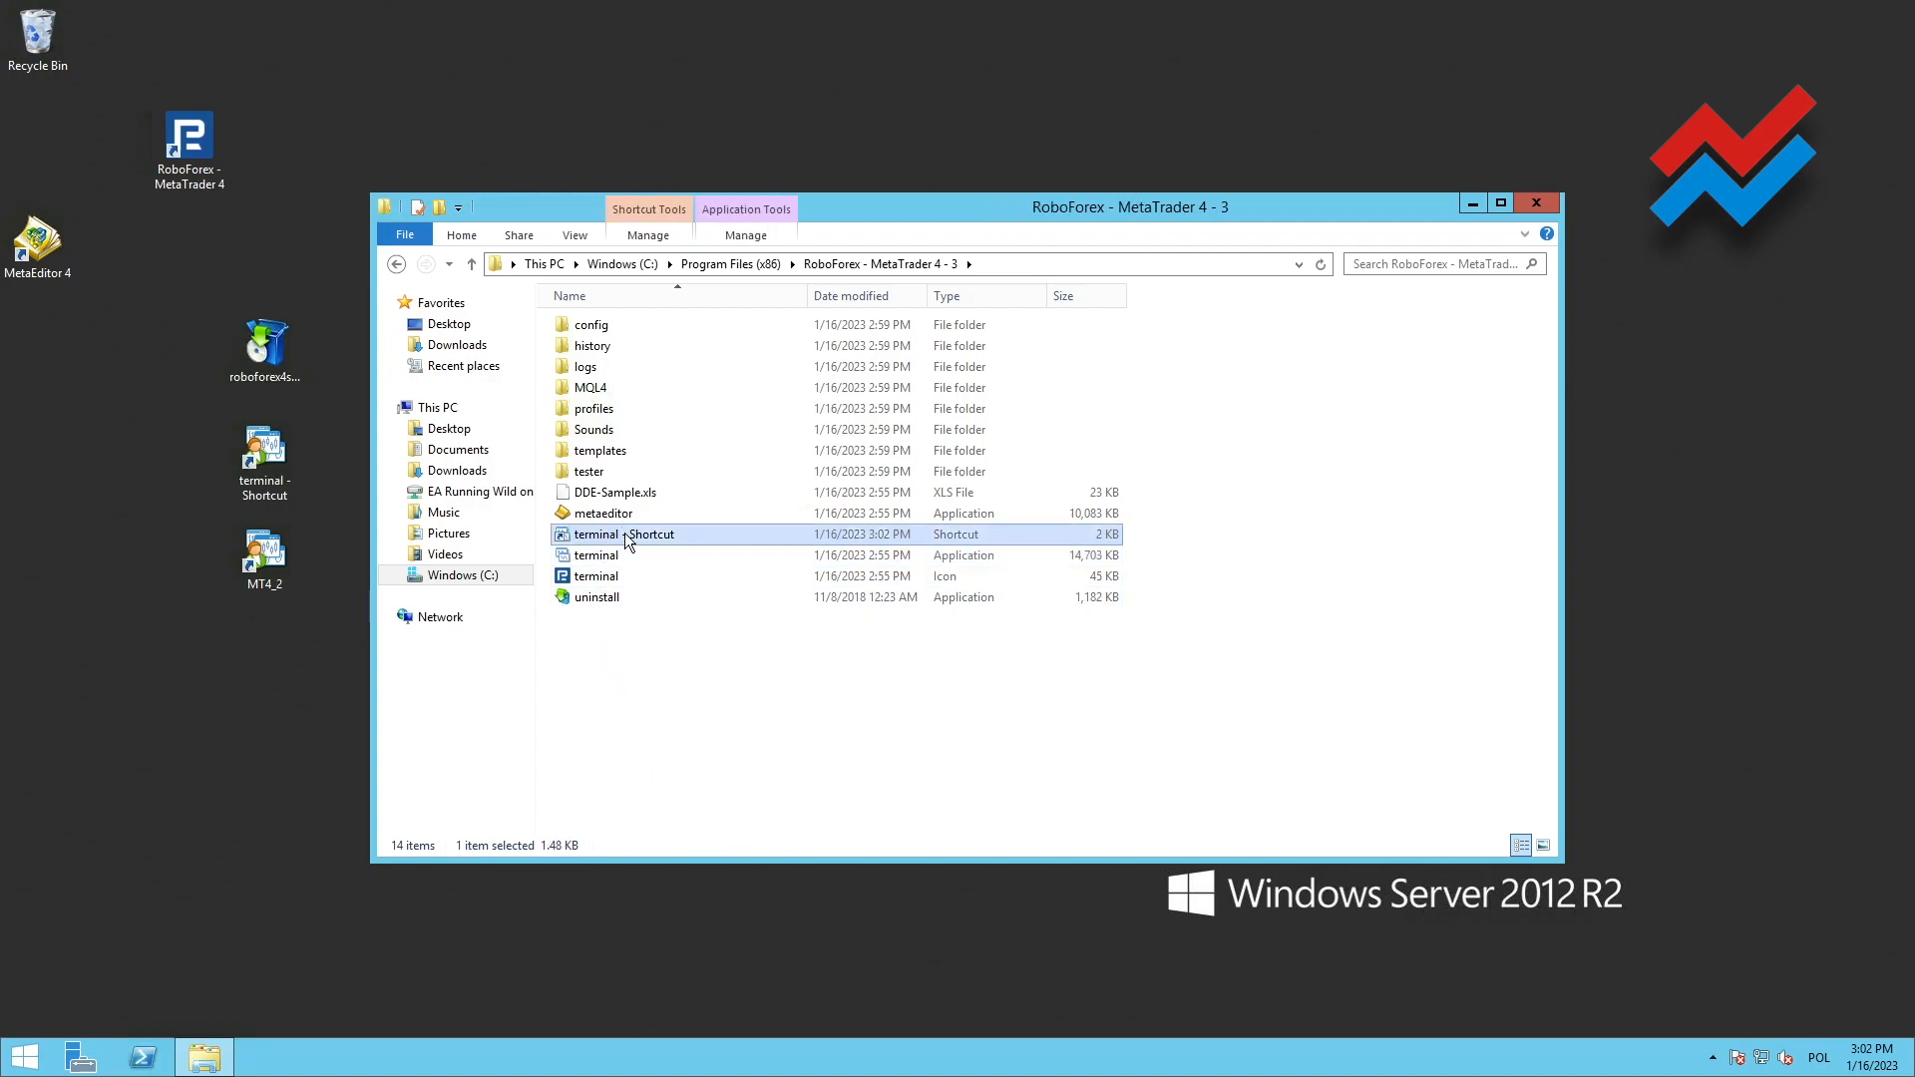
Rename the third installation's terminal shortcut as MT4_3, move it to the desktop, and close the folder window
{"action": "left_click", "coordinate": [629, 540]}
{"action": "type", "text": "MT4_3"}
{"action": "key", "text": "Return"}
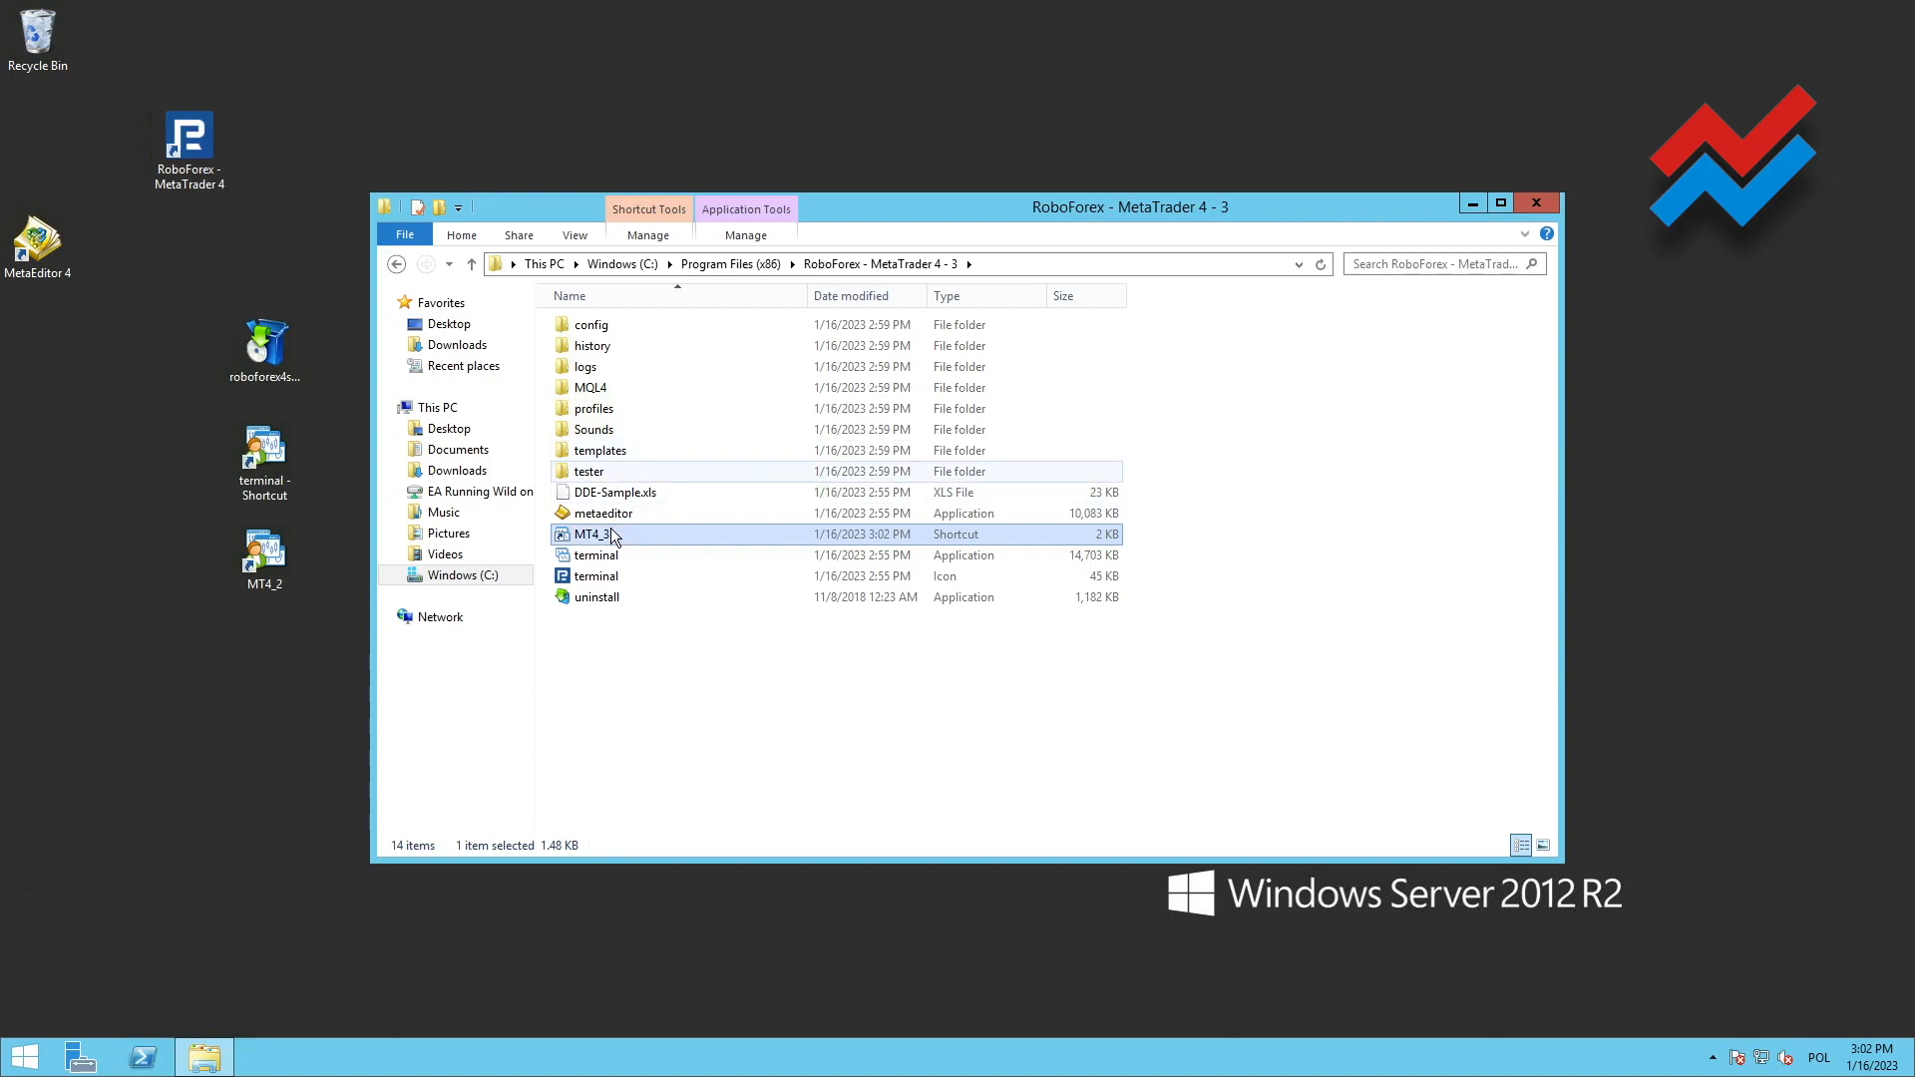
{"action": "left_click_drag", "start_coordinate": [618, 533], "coordinate": [258, 687]}
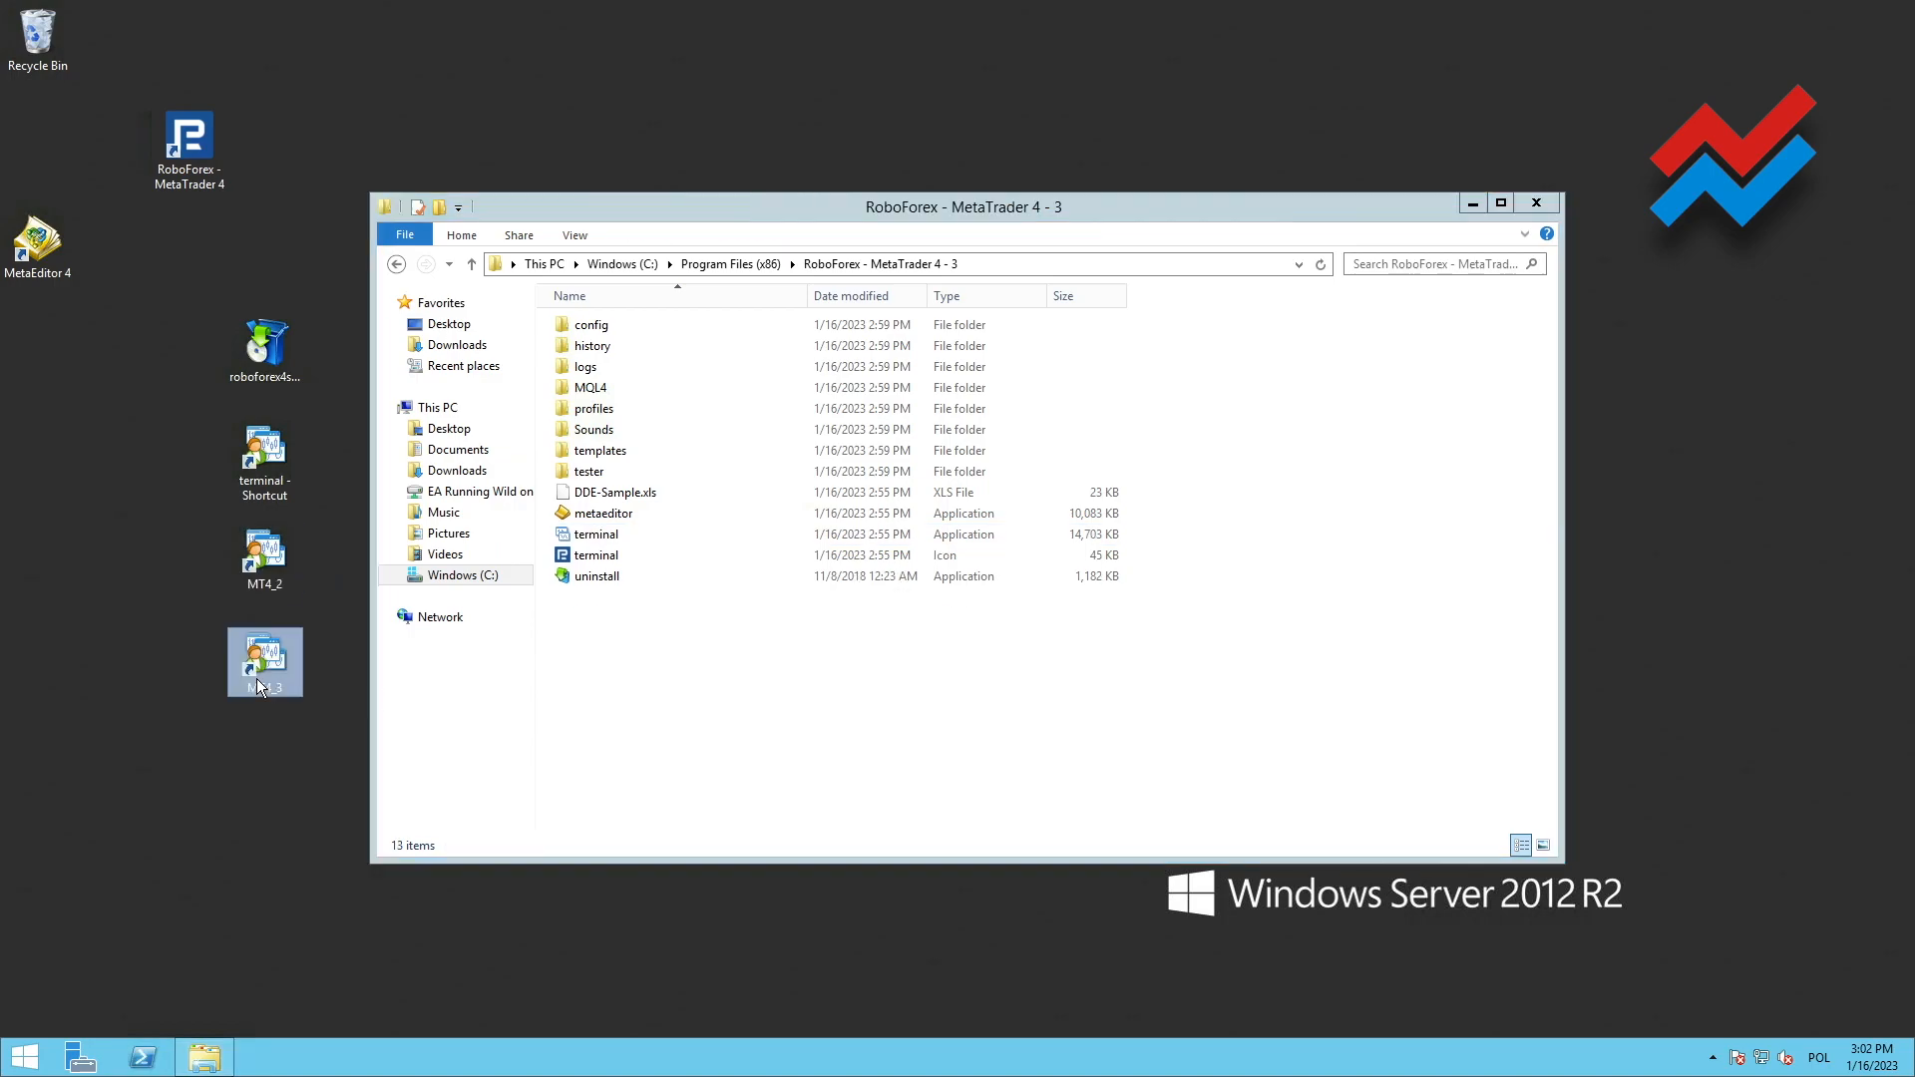
{"action": "left_click", "coordinate": [1544, 207]}
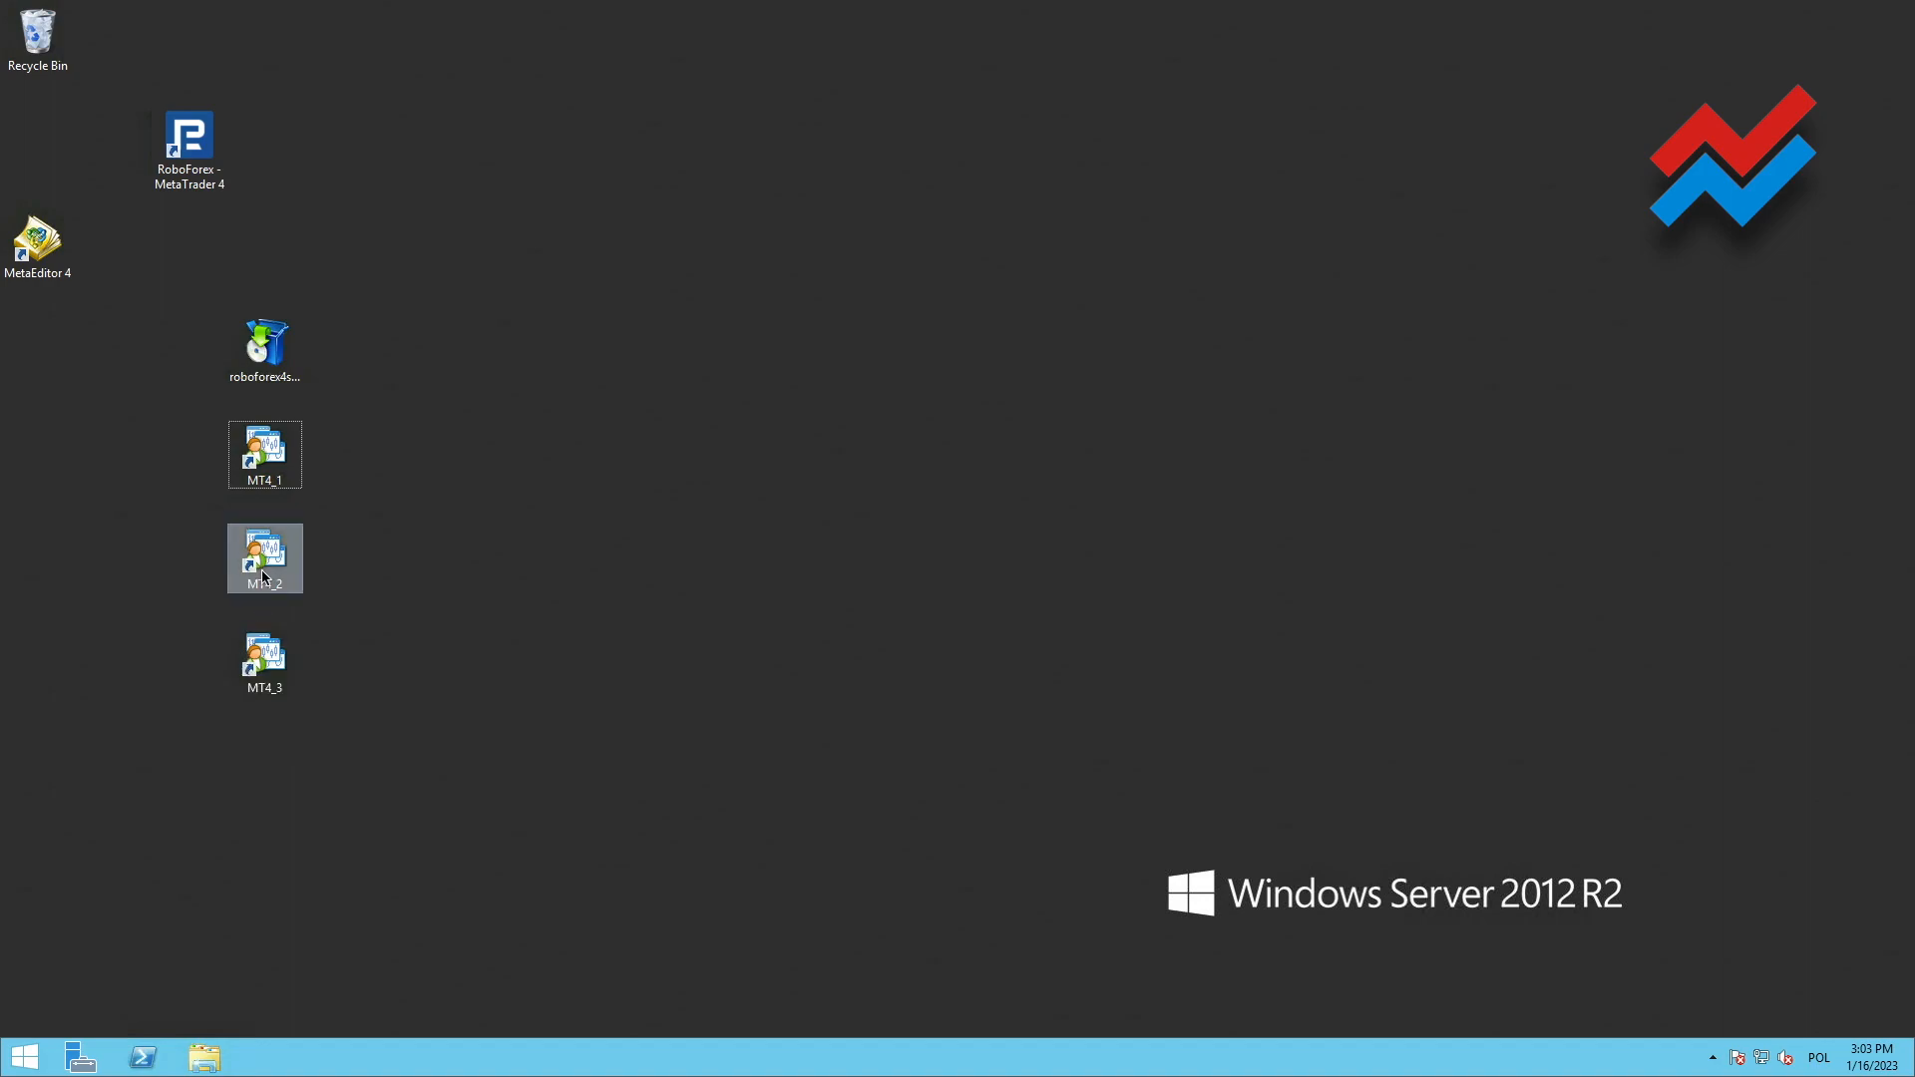
Append the /portable parameter after terminal.exe" in the target of the MT4_1 desktop shortcut
{"action": "right_click", "coordinate": [273, 479]}
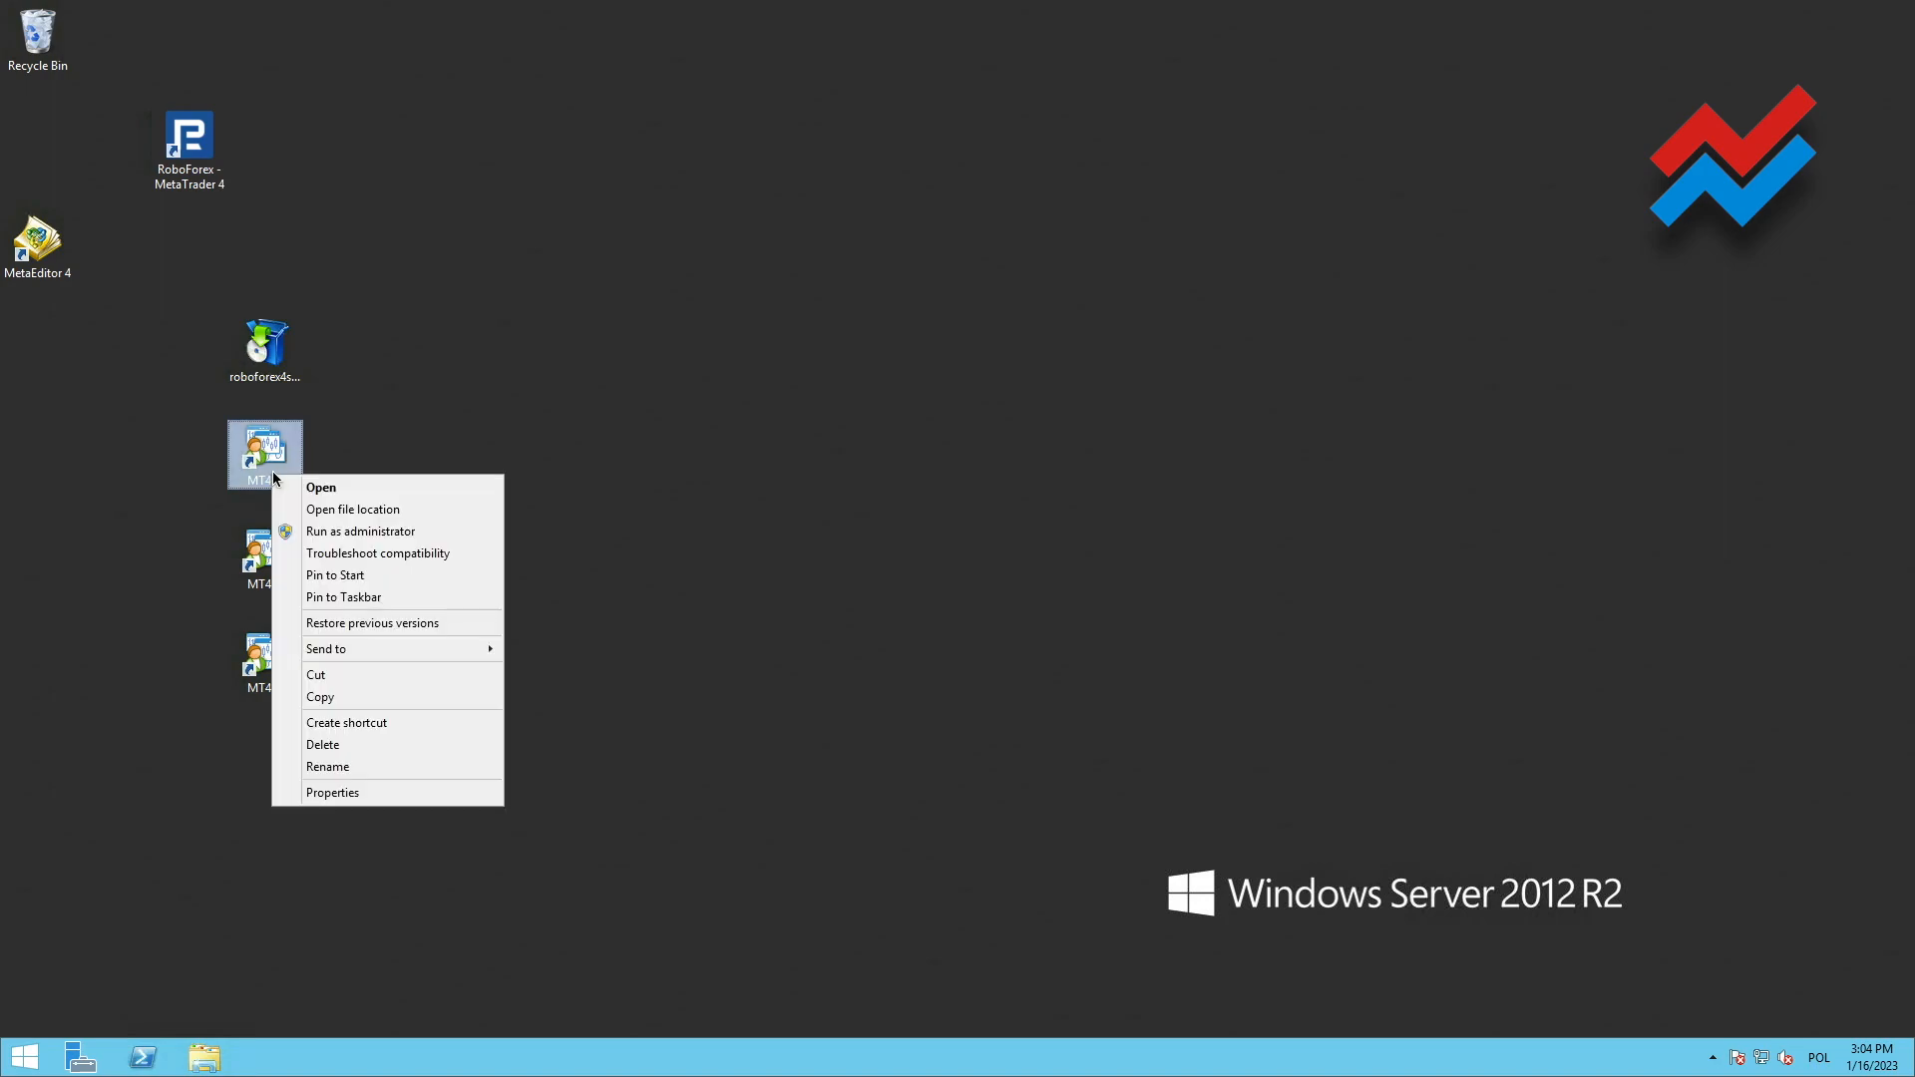
{"action": "left_click", "coordinate": [334, 793]}
{"action": "left_click", "coordinate": [625, 673]}
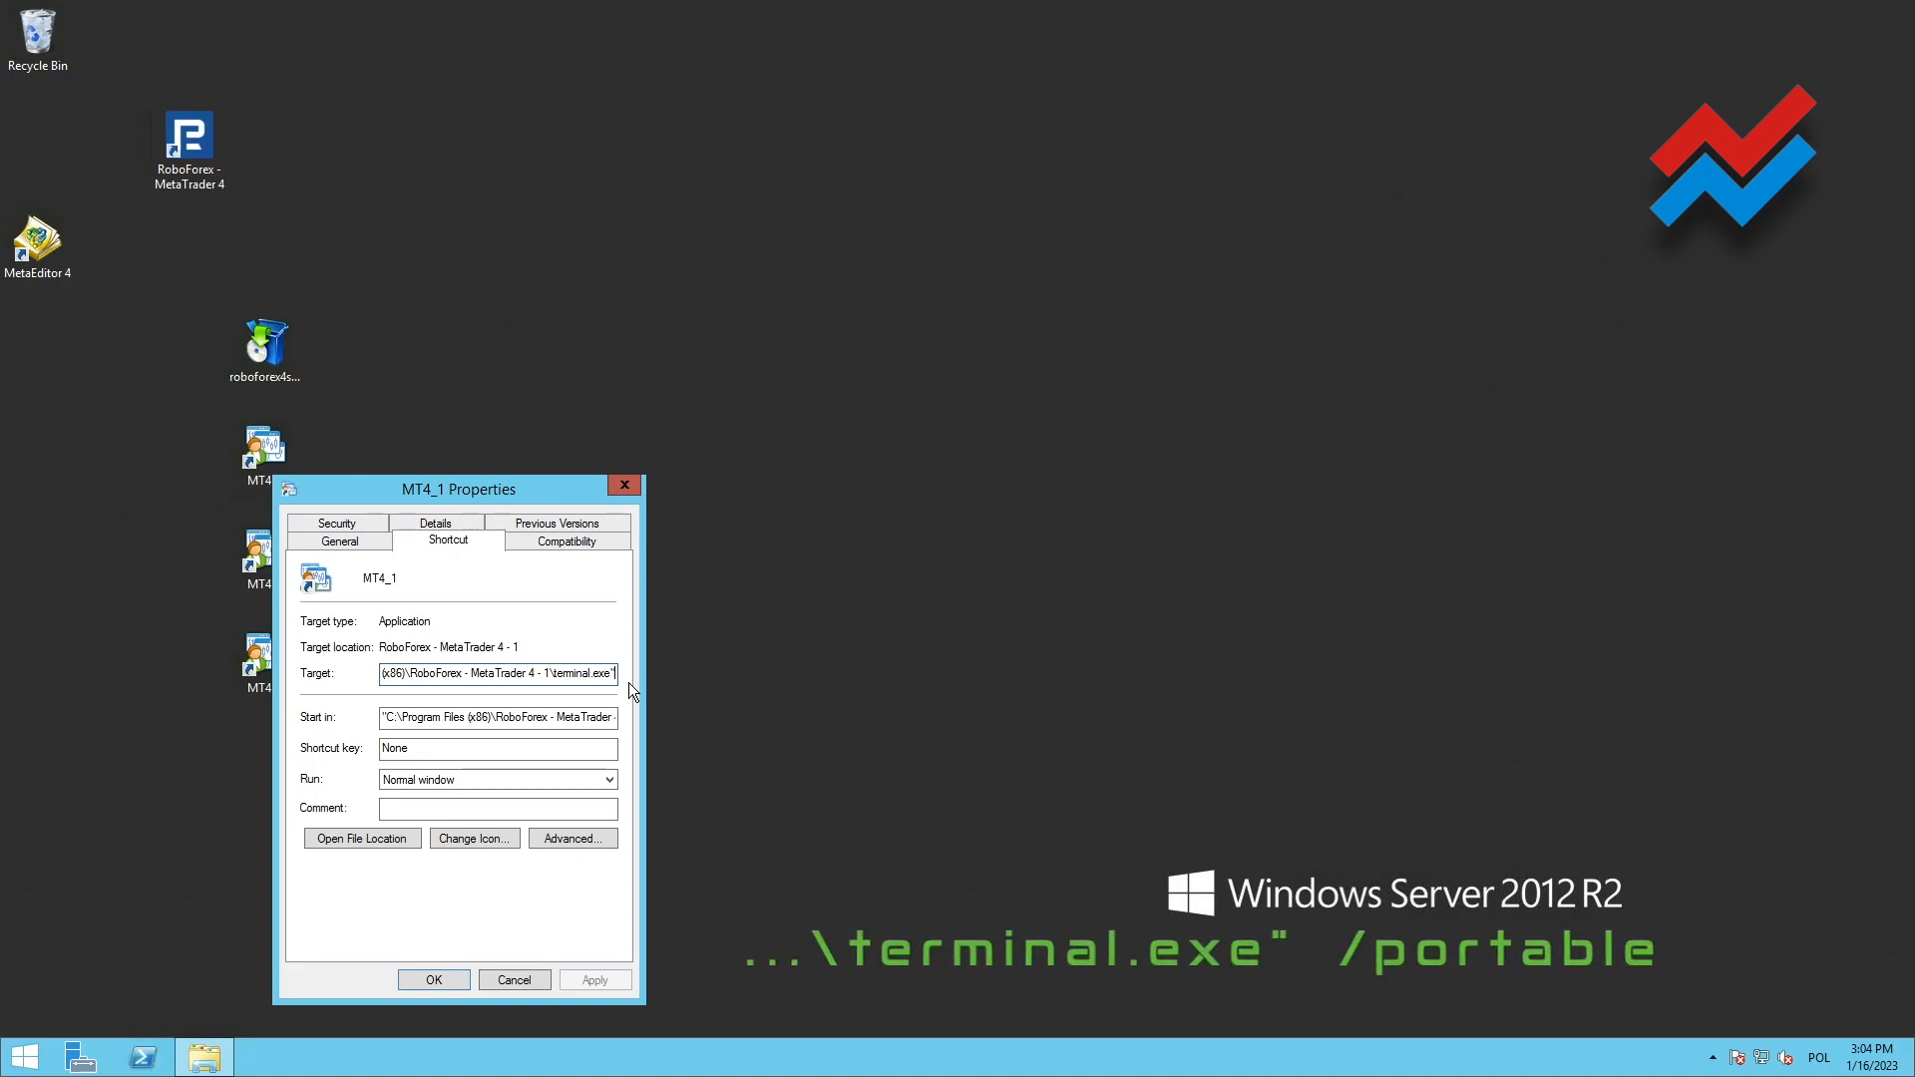
{"action": "type", "text": "/portable"}
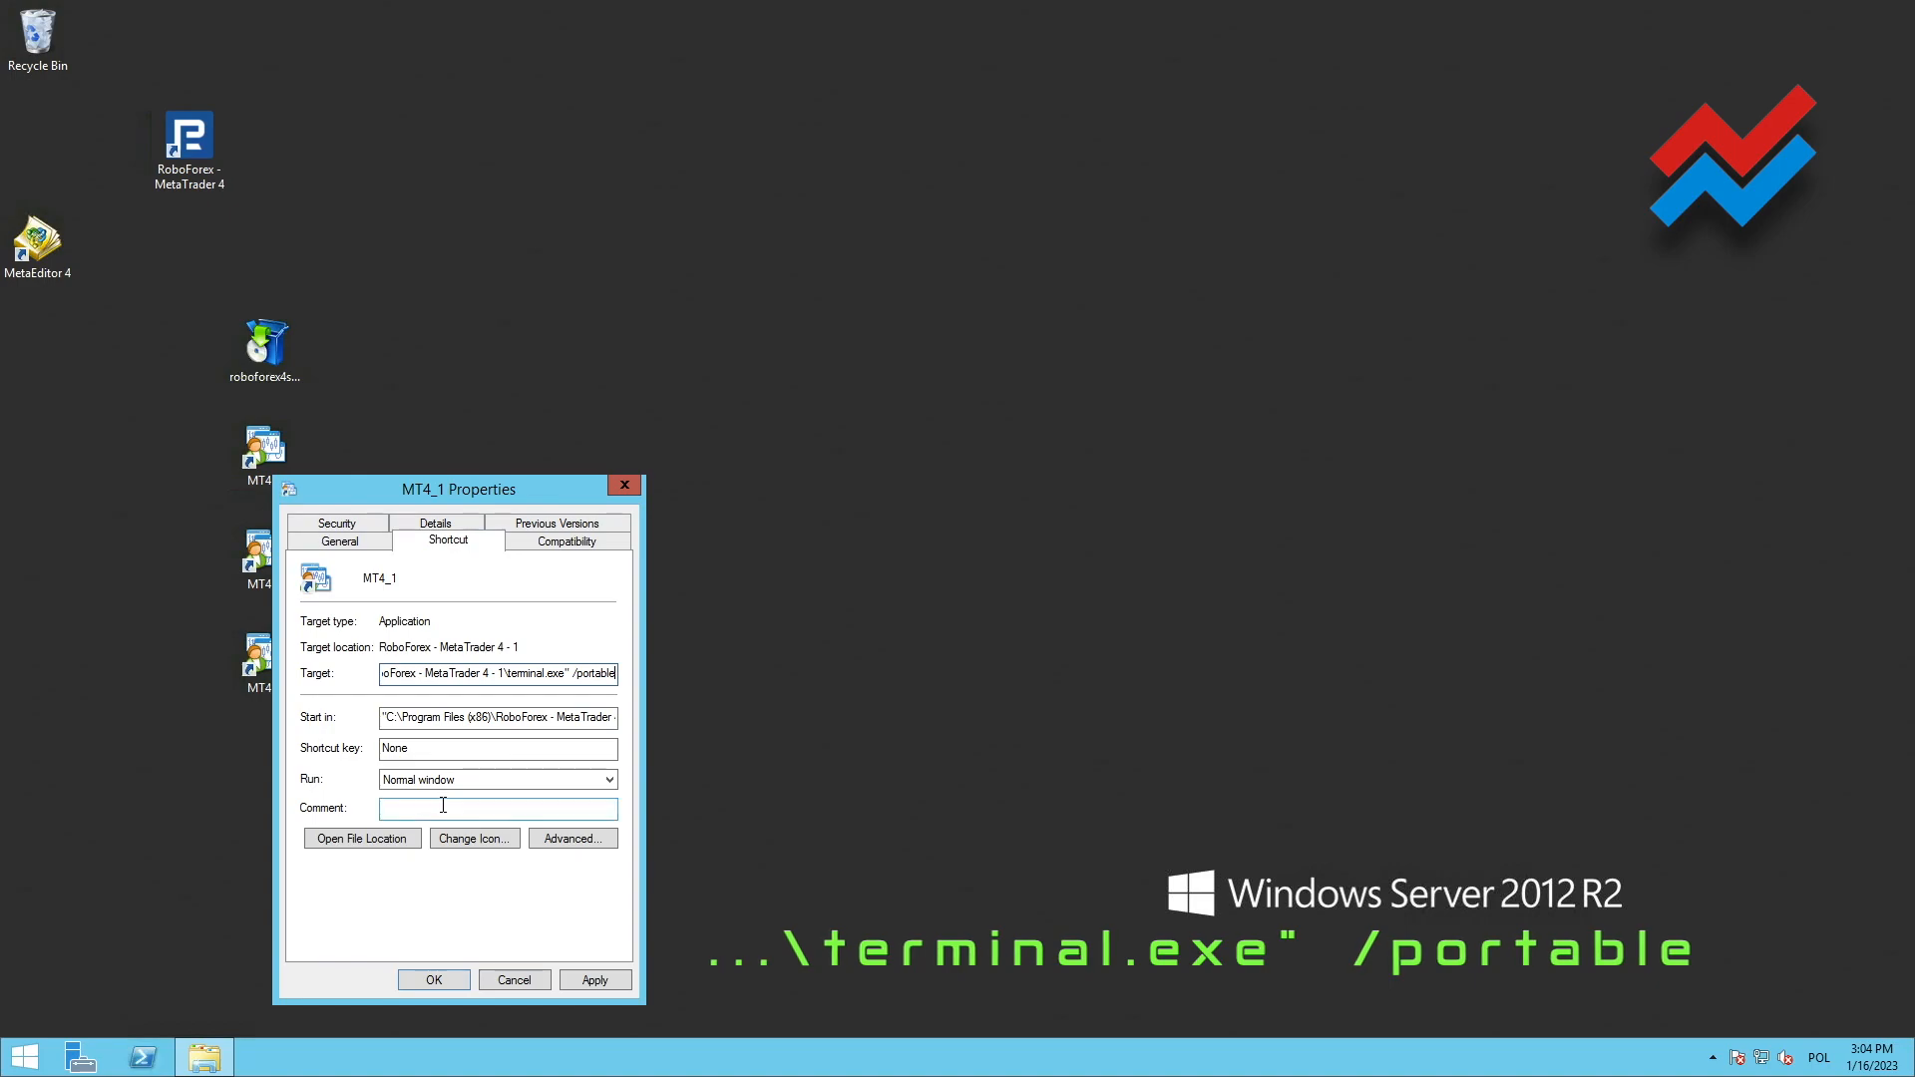
Set the MT4_1 shortcut to run as administrator and save its properties
{"action": "left_click", "coordinate": [578, 837]}
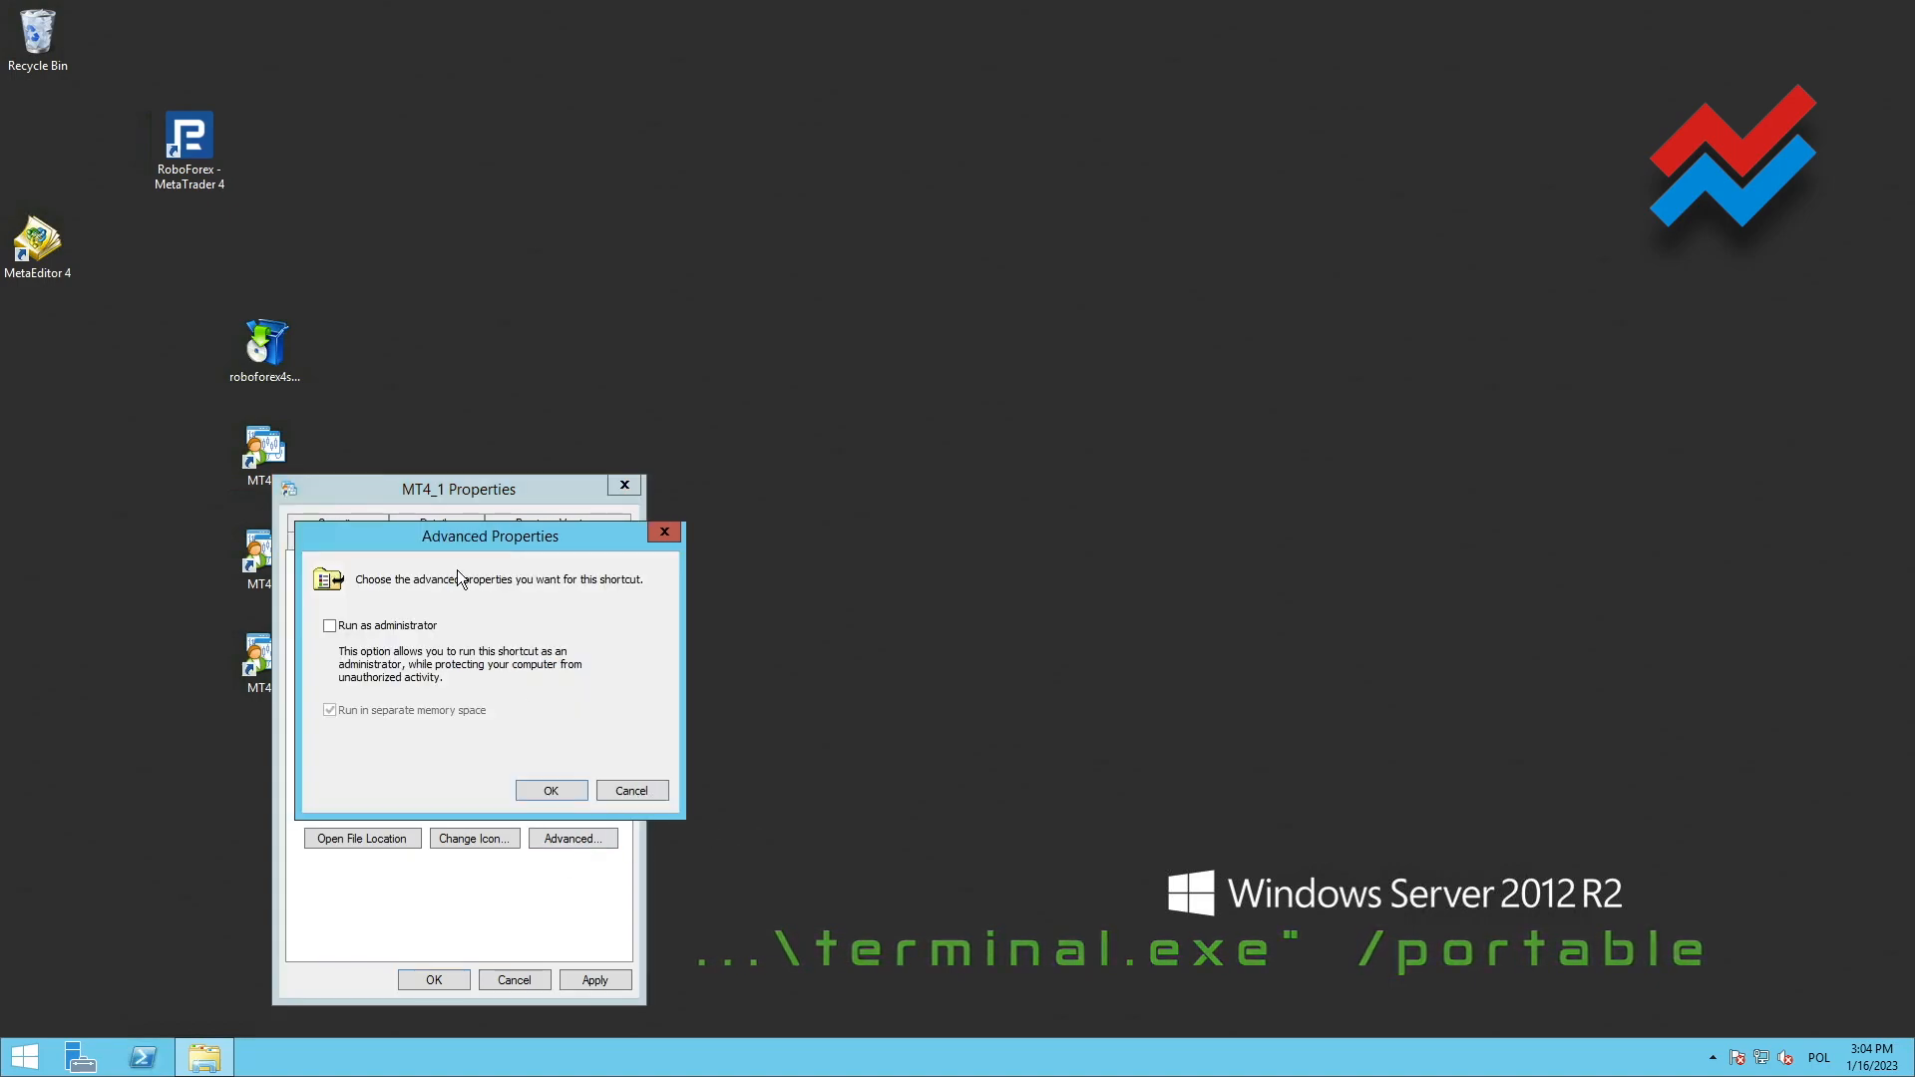
{"action": "left_click", "coordinate": [330, 626]}
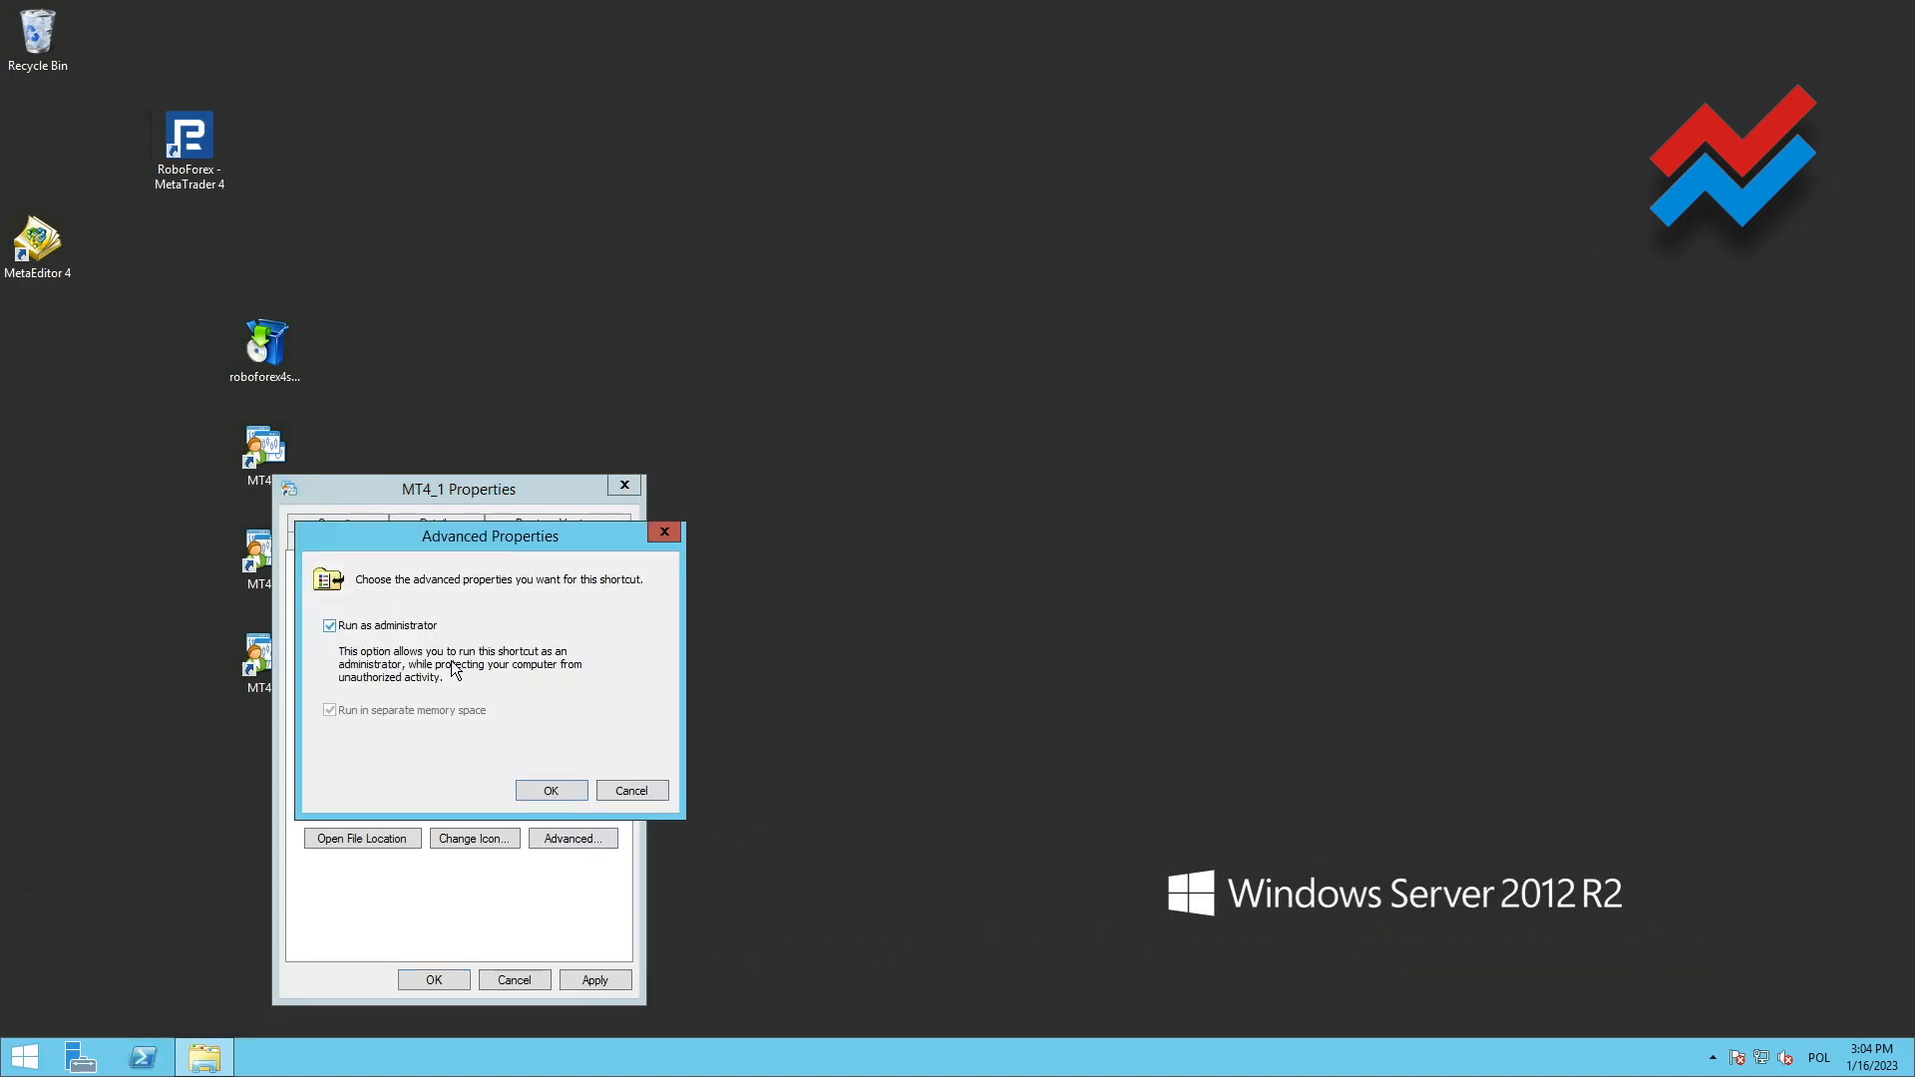
{"action": "left_click", "coordinate": [552, 791]}
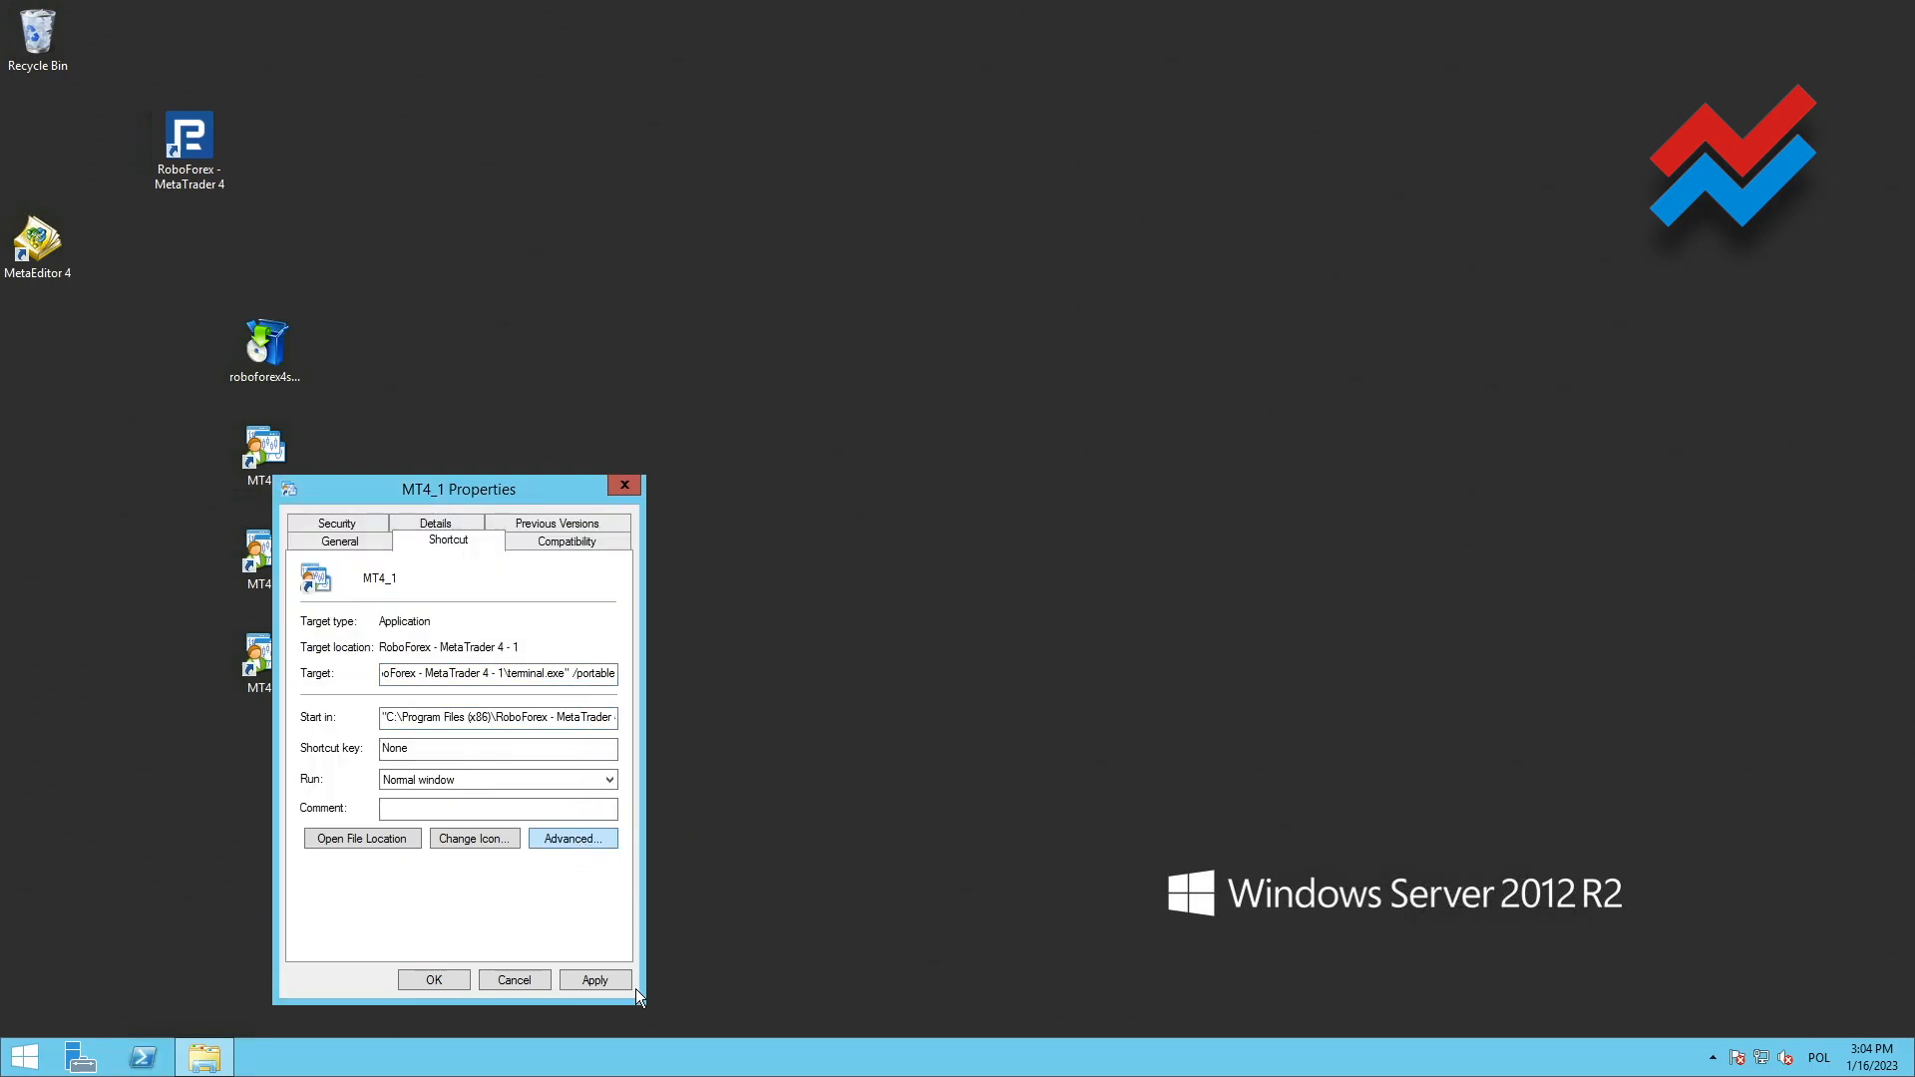
{"action": "left_click", "coordinate": [585, 980]}
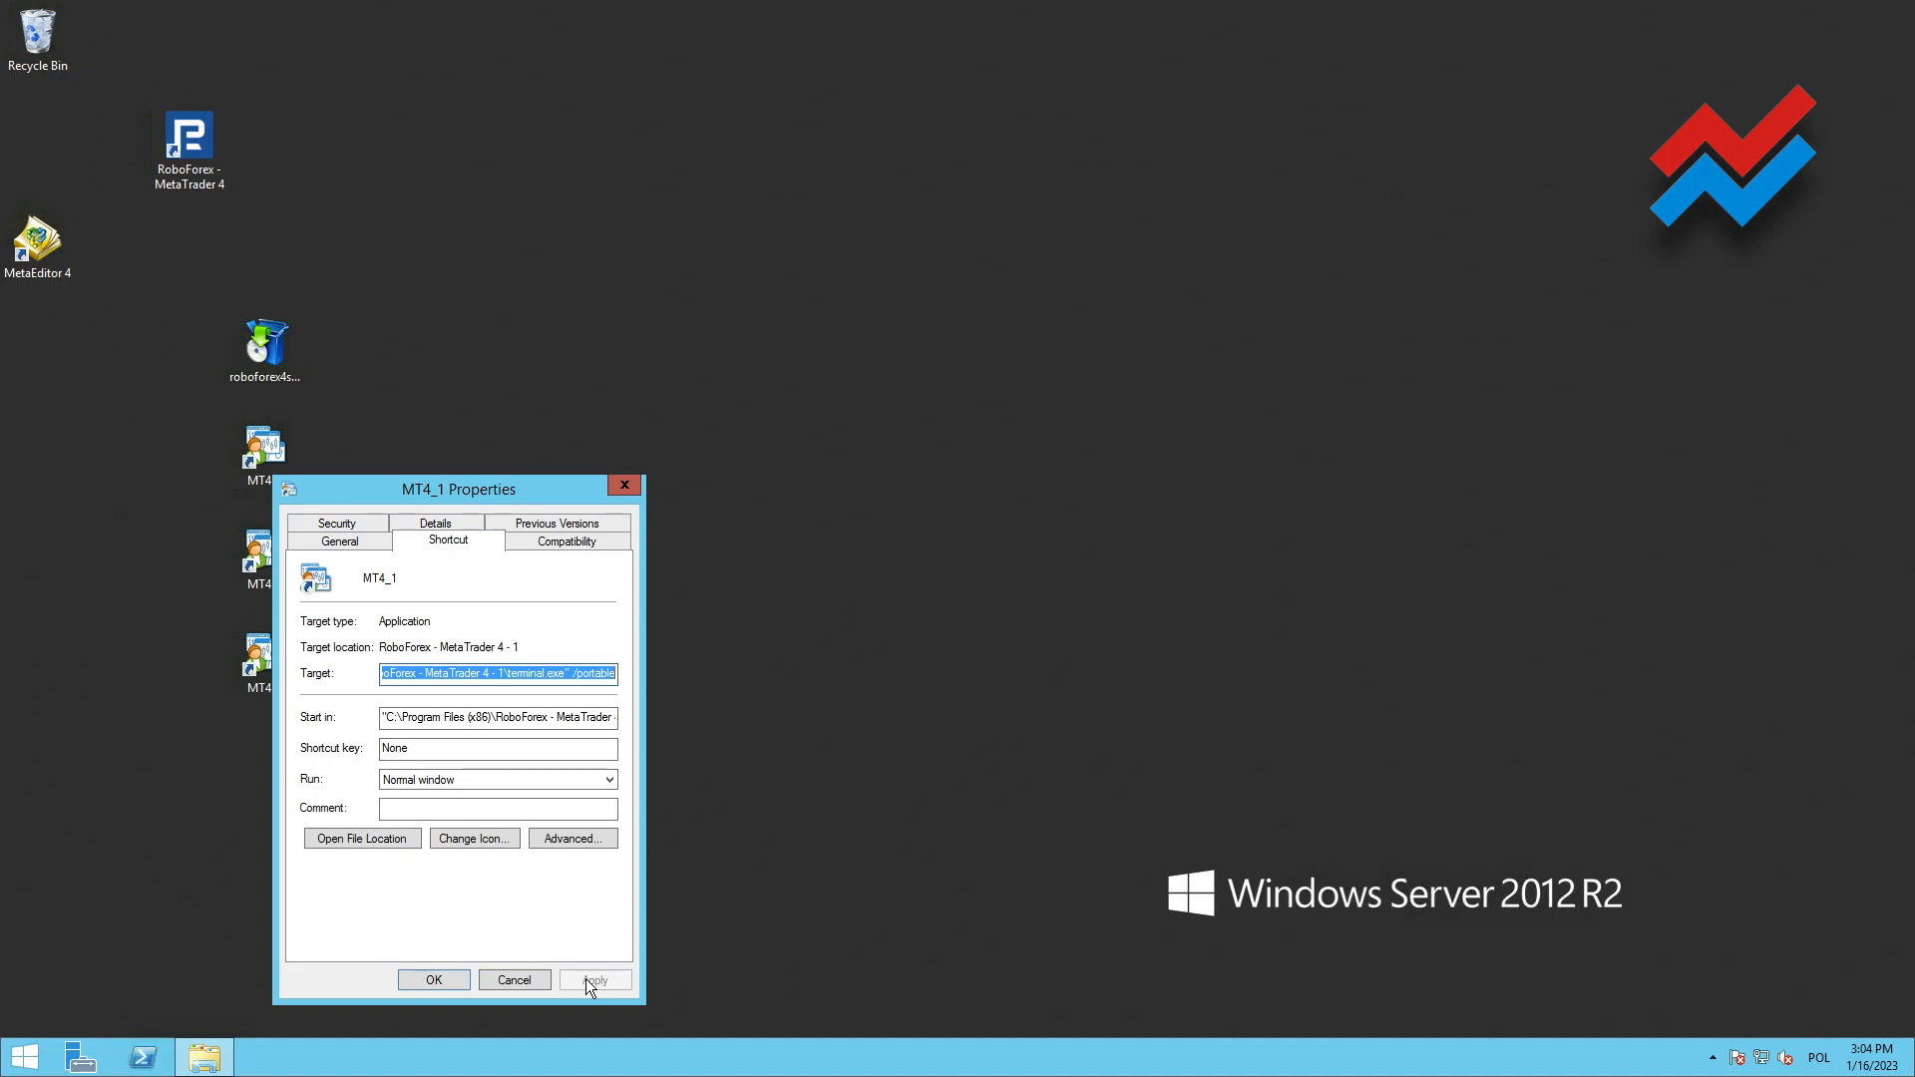
{"action": "left_click", "coordinate": [421, 982]}
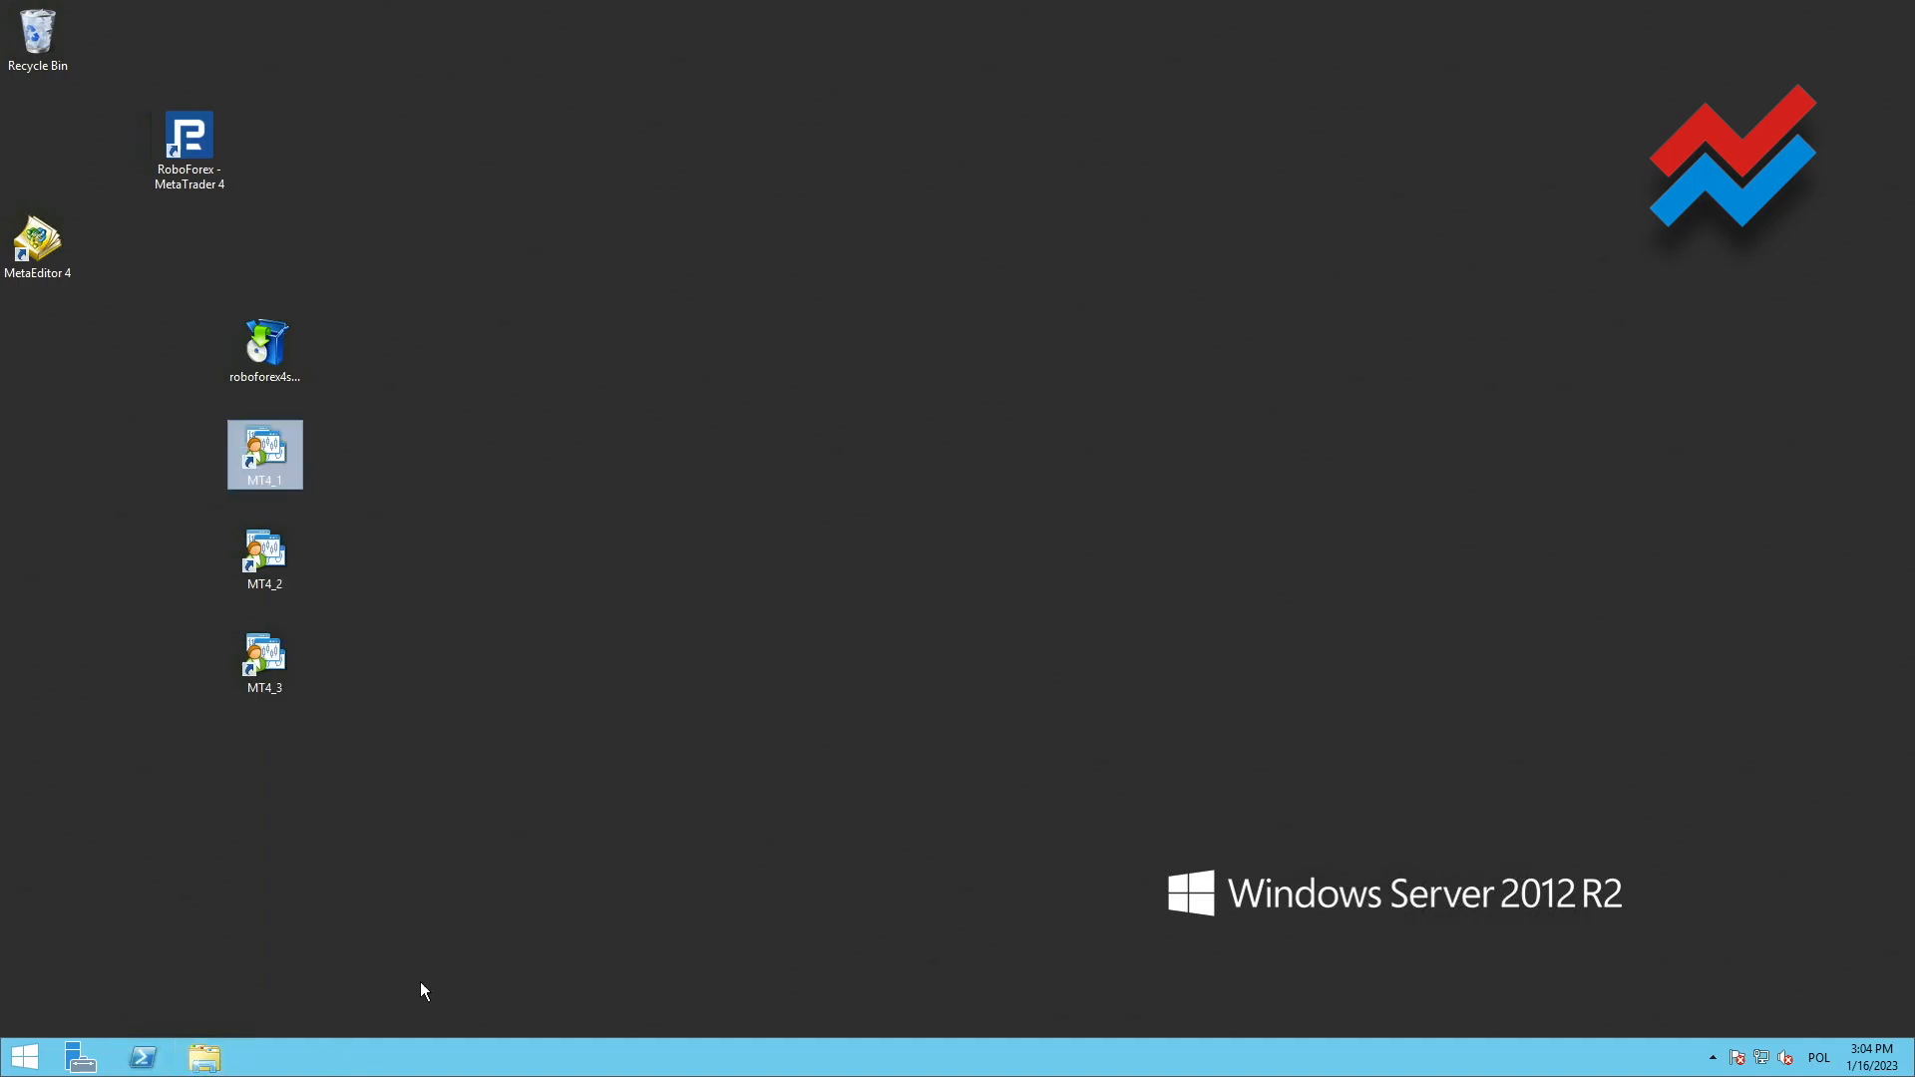
Append the /portable parameter after terminal.exe" in the target of the MT4_2 desktop shortcut
{"action": "right_click", "coordinate": [265, 554]}
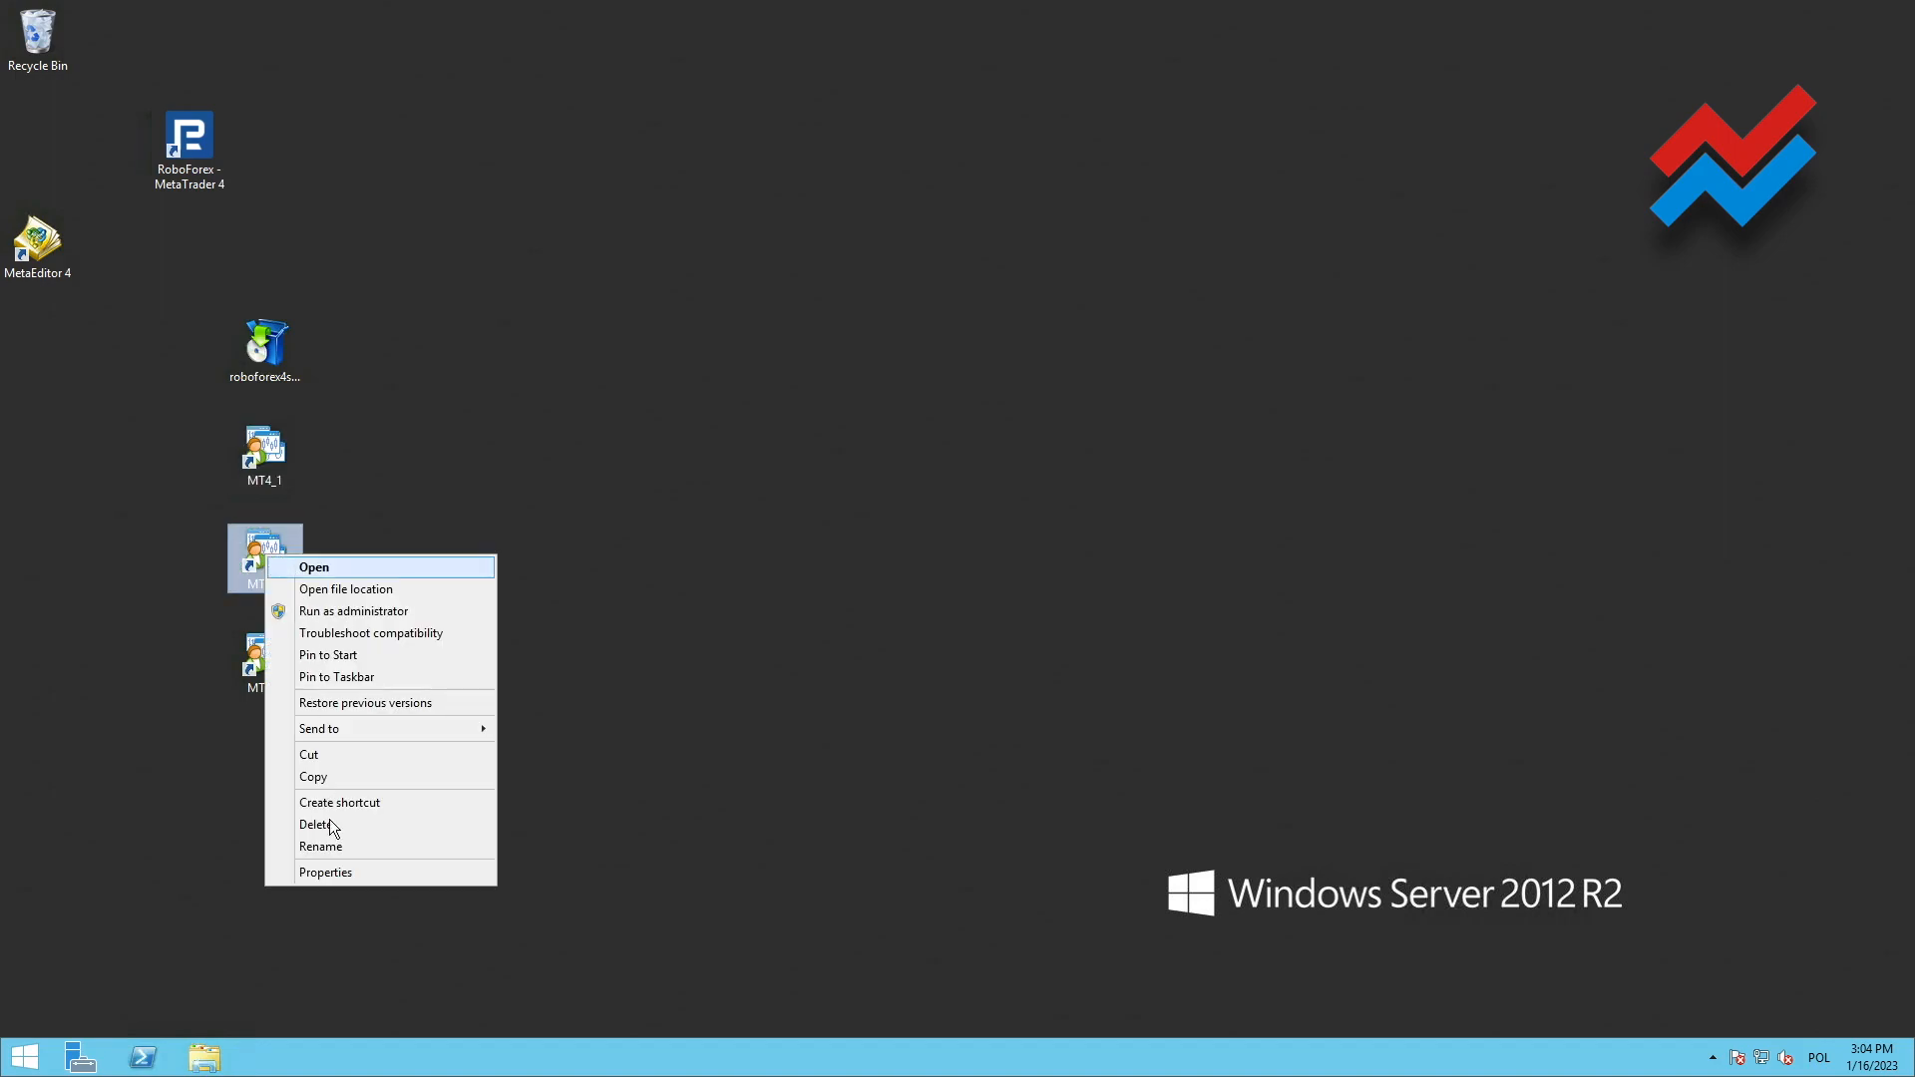
{"action": "left_click", "coordinate": [338, 871]}
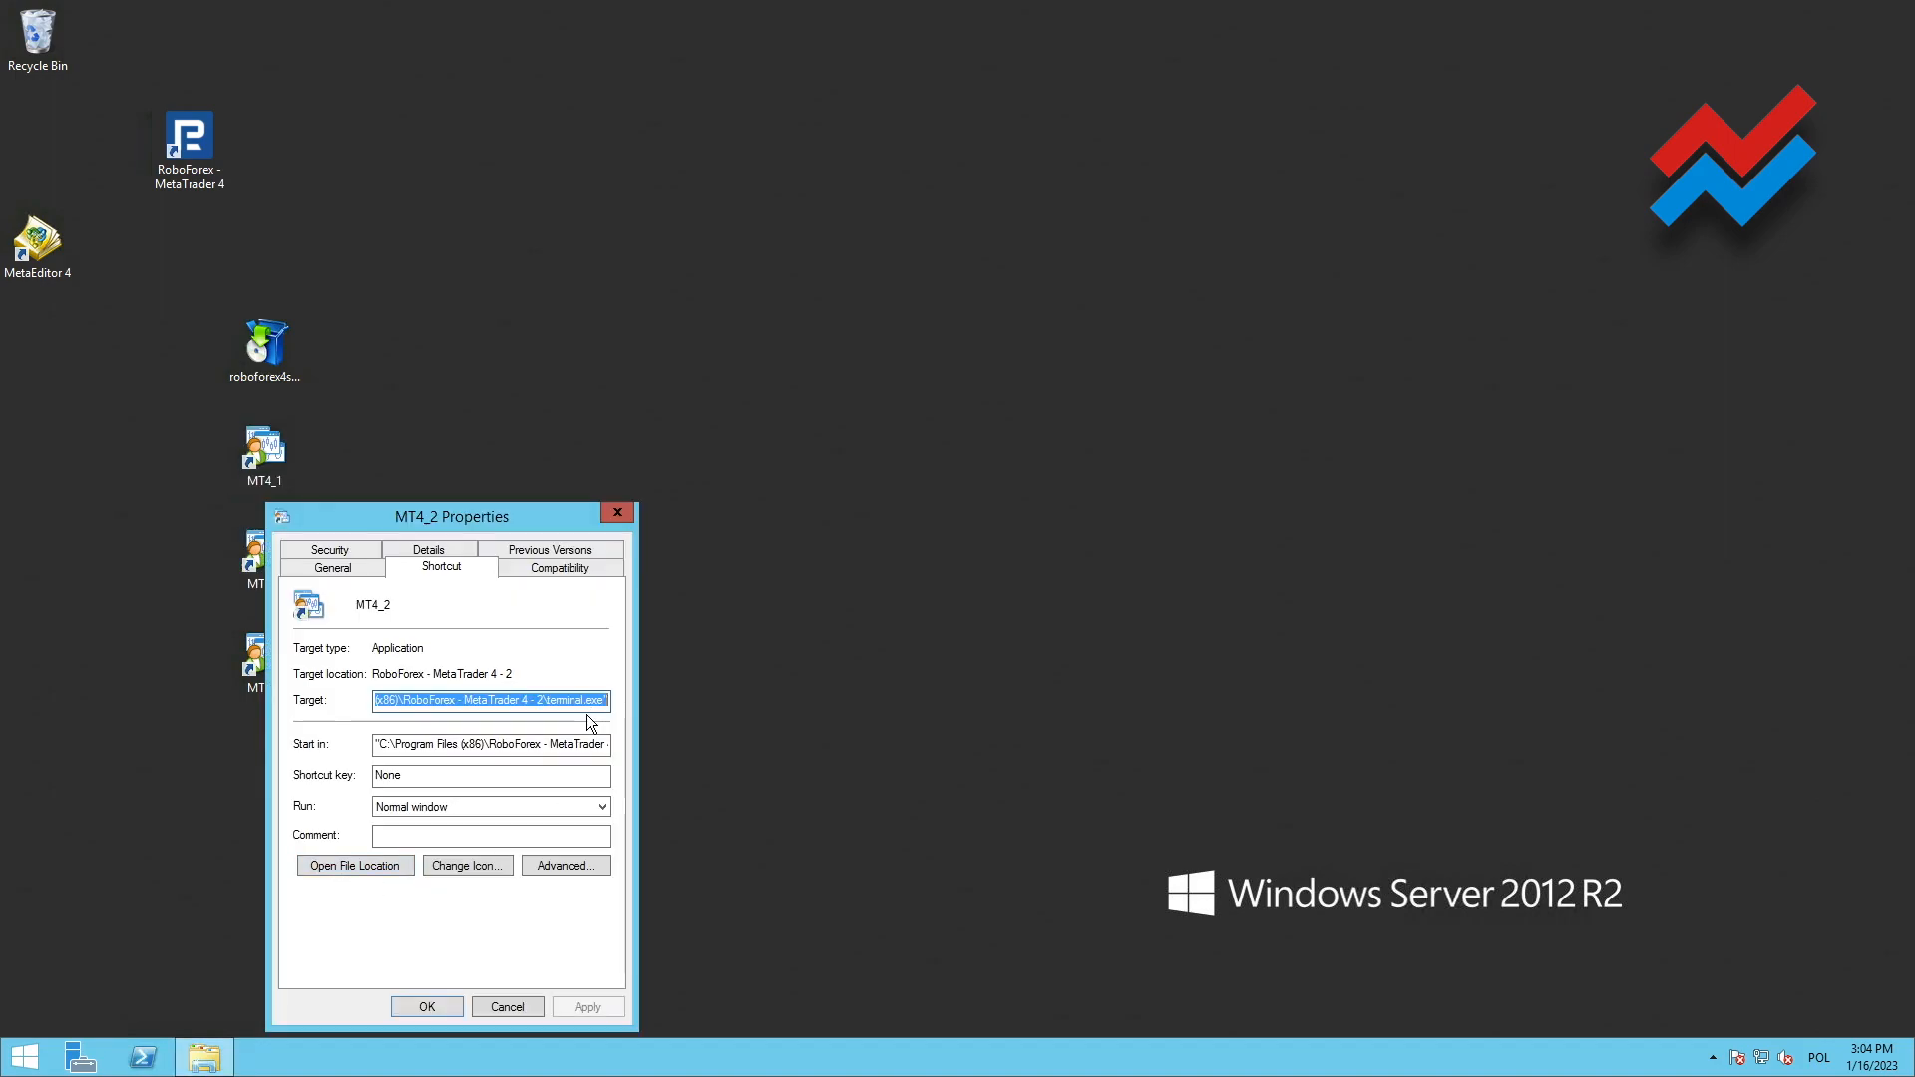
{"action": "key", "text": "End"}
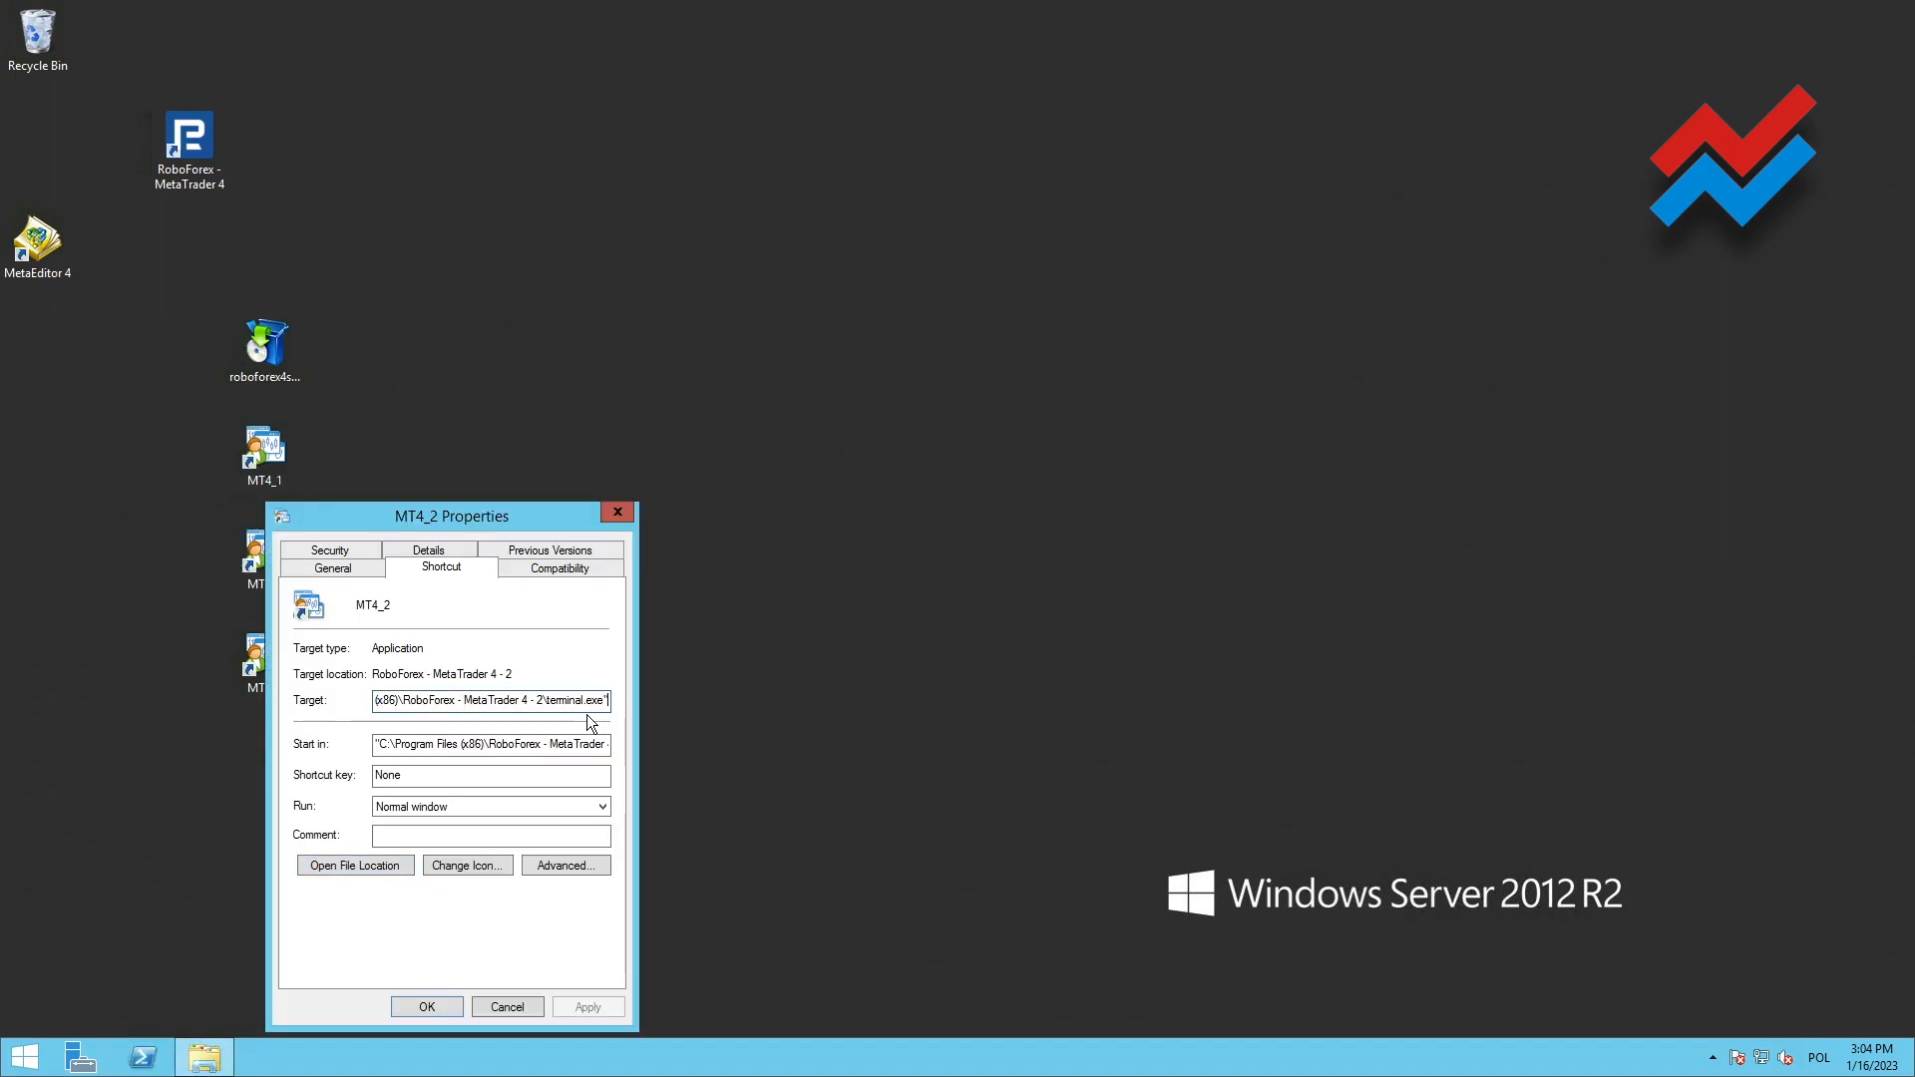
{"action": "type", "text": "/portable"}
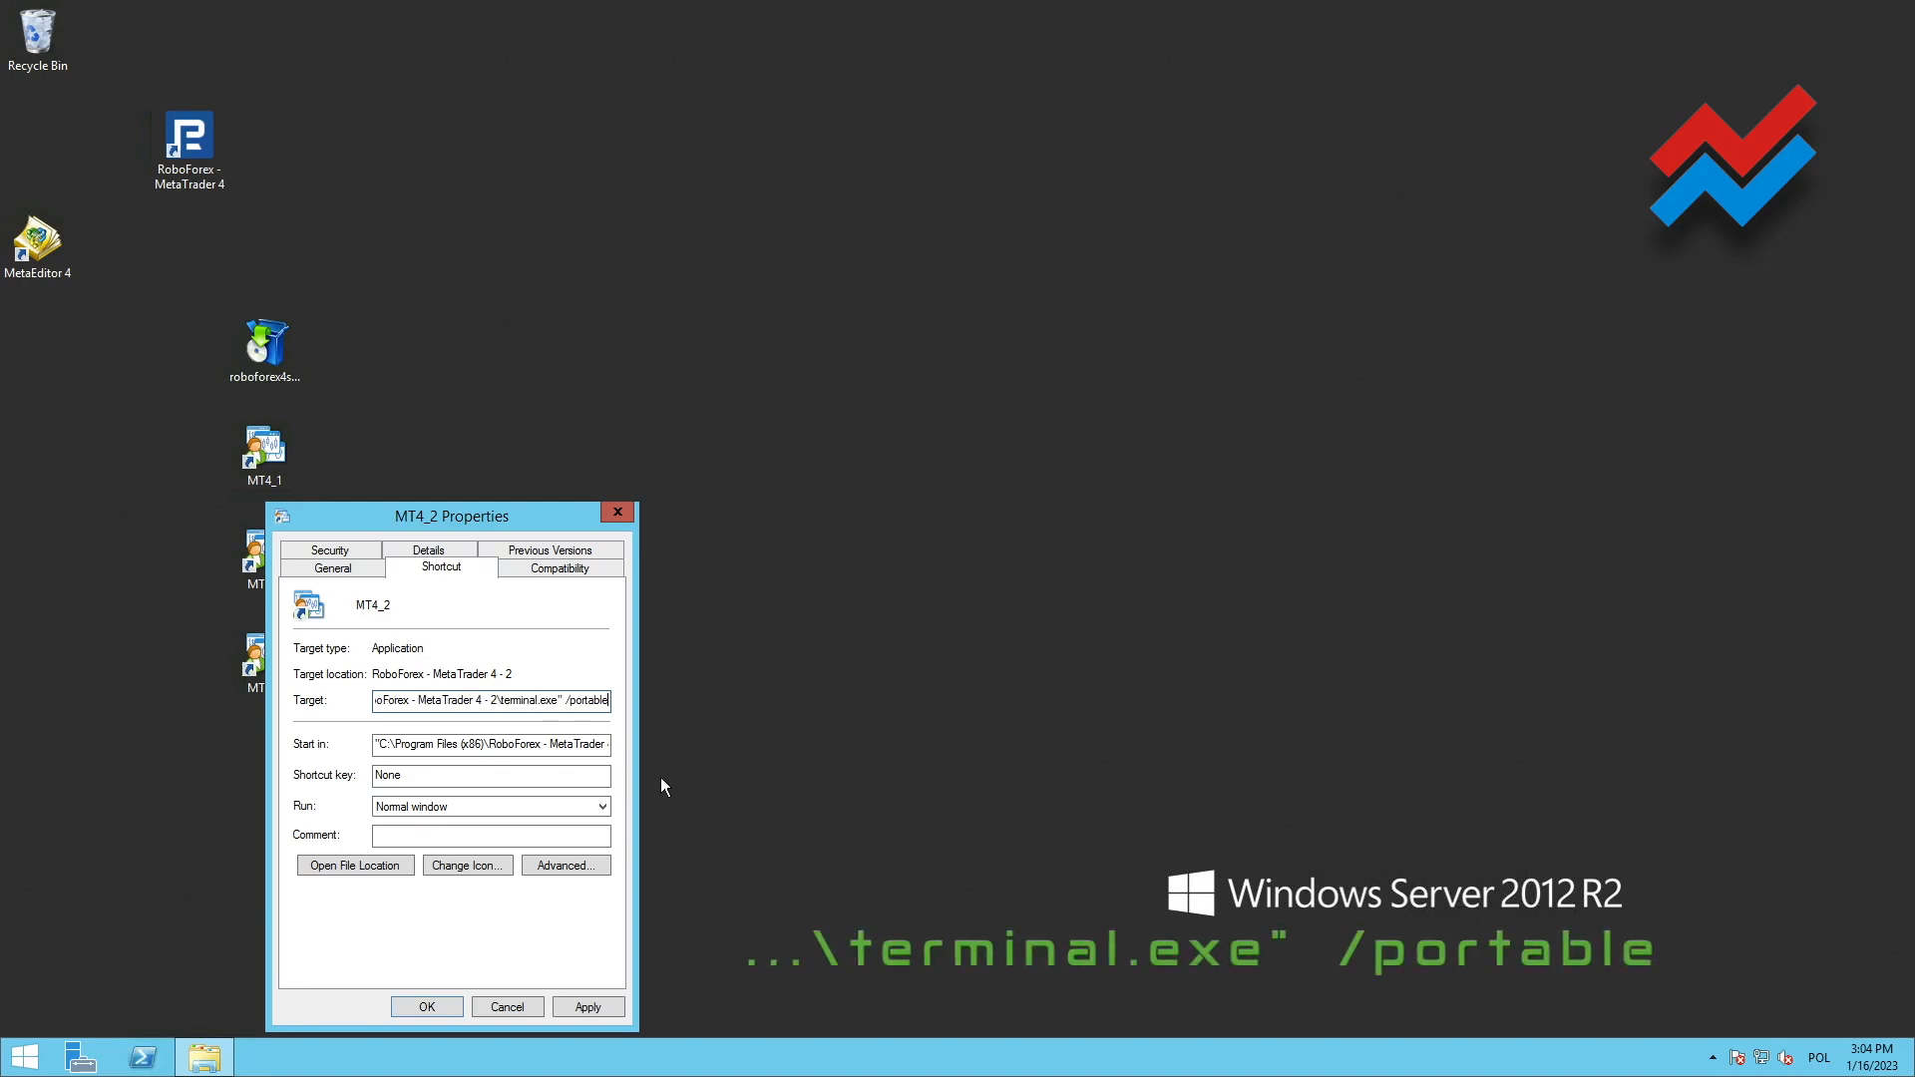
{"action": "left_click", "coordinate": [566, 700]}
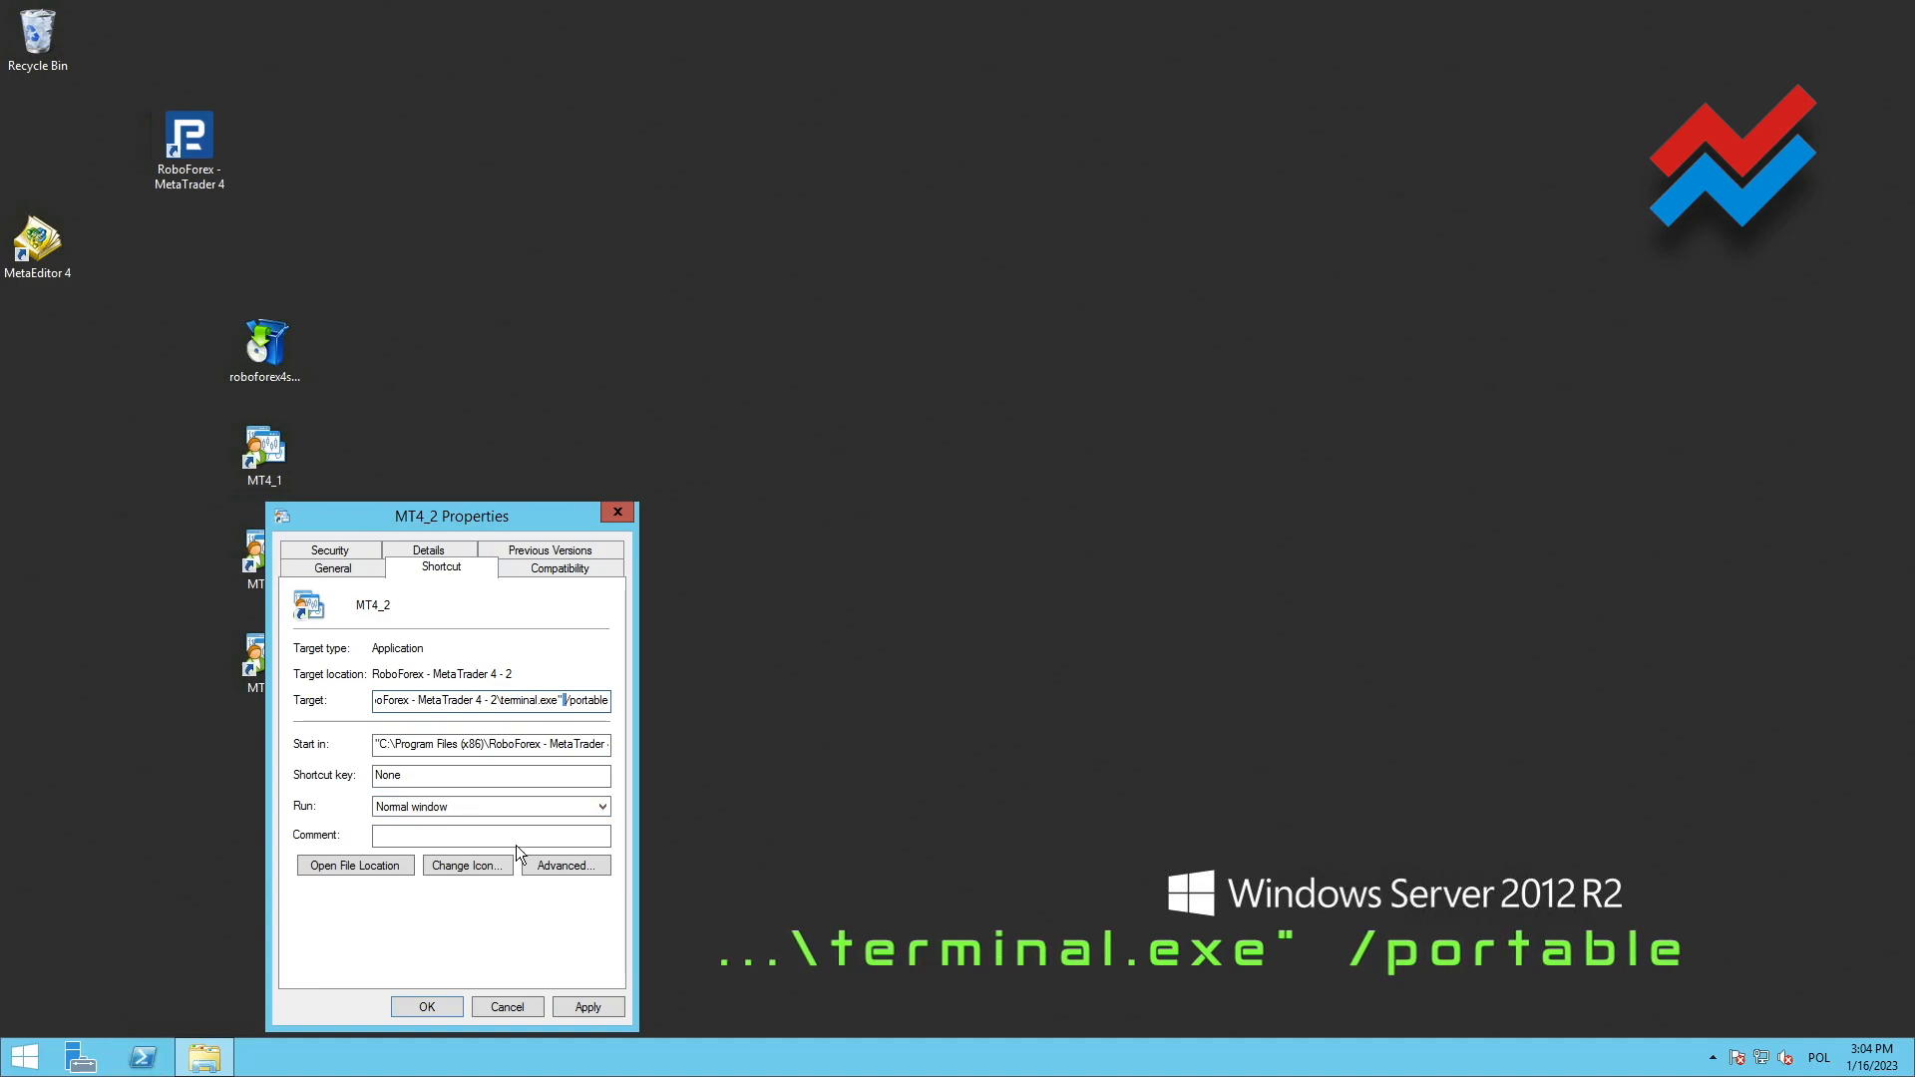
Set the MT4_2 shortcut to run as administrator and save its properties
{"action": "left_click", "coordinate": [558, 866]}
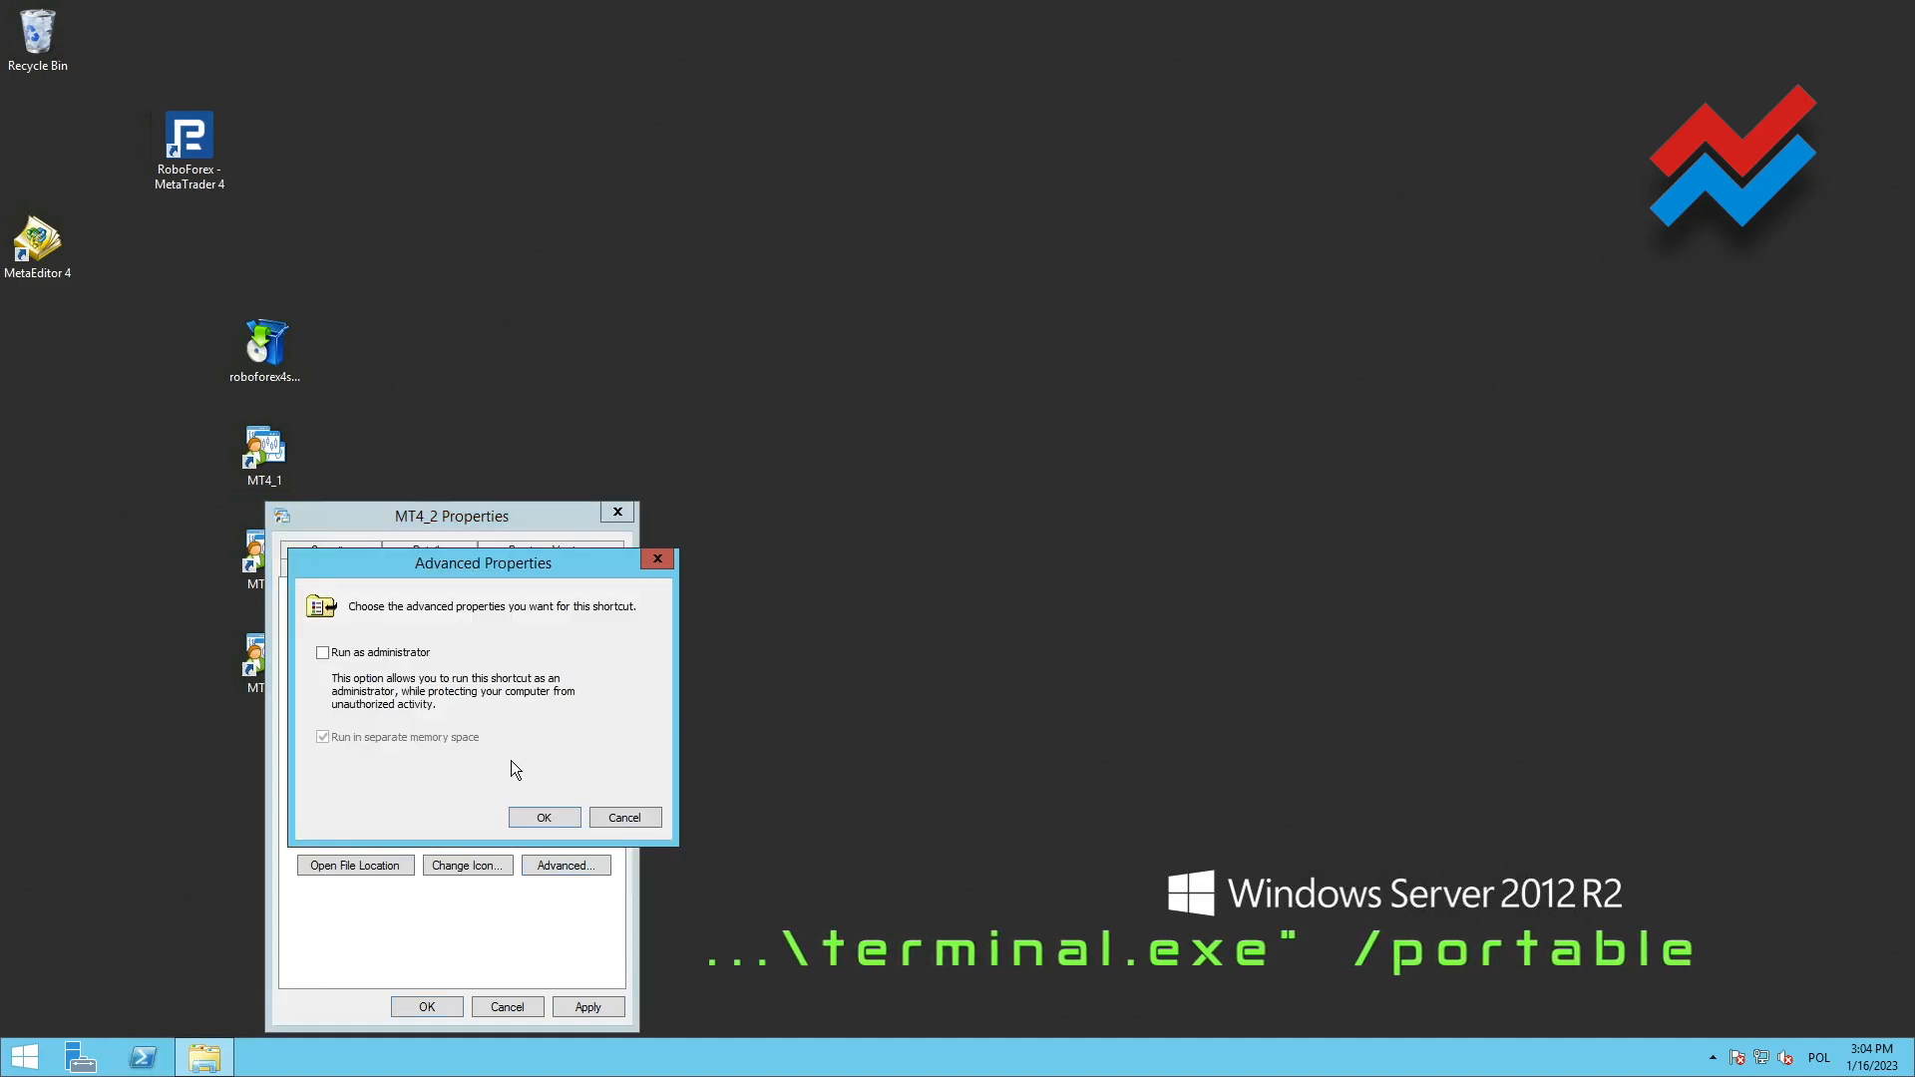
{"action": "left_click", "coordinate": [368, 652]}
{"action": "left_click", "coordinate": [565, 820]}
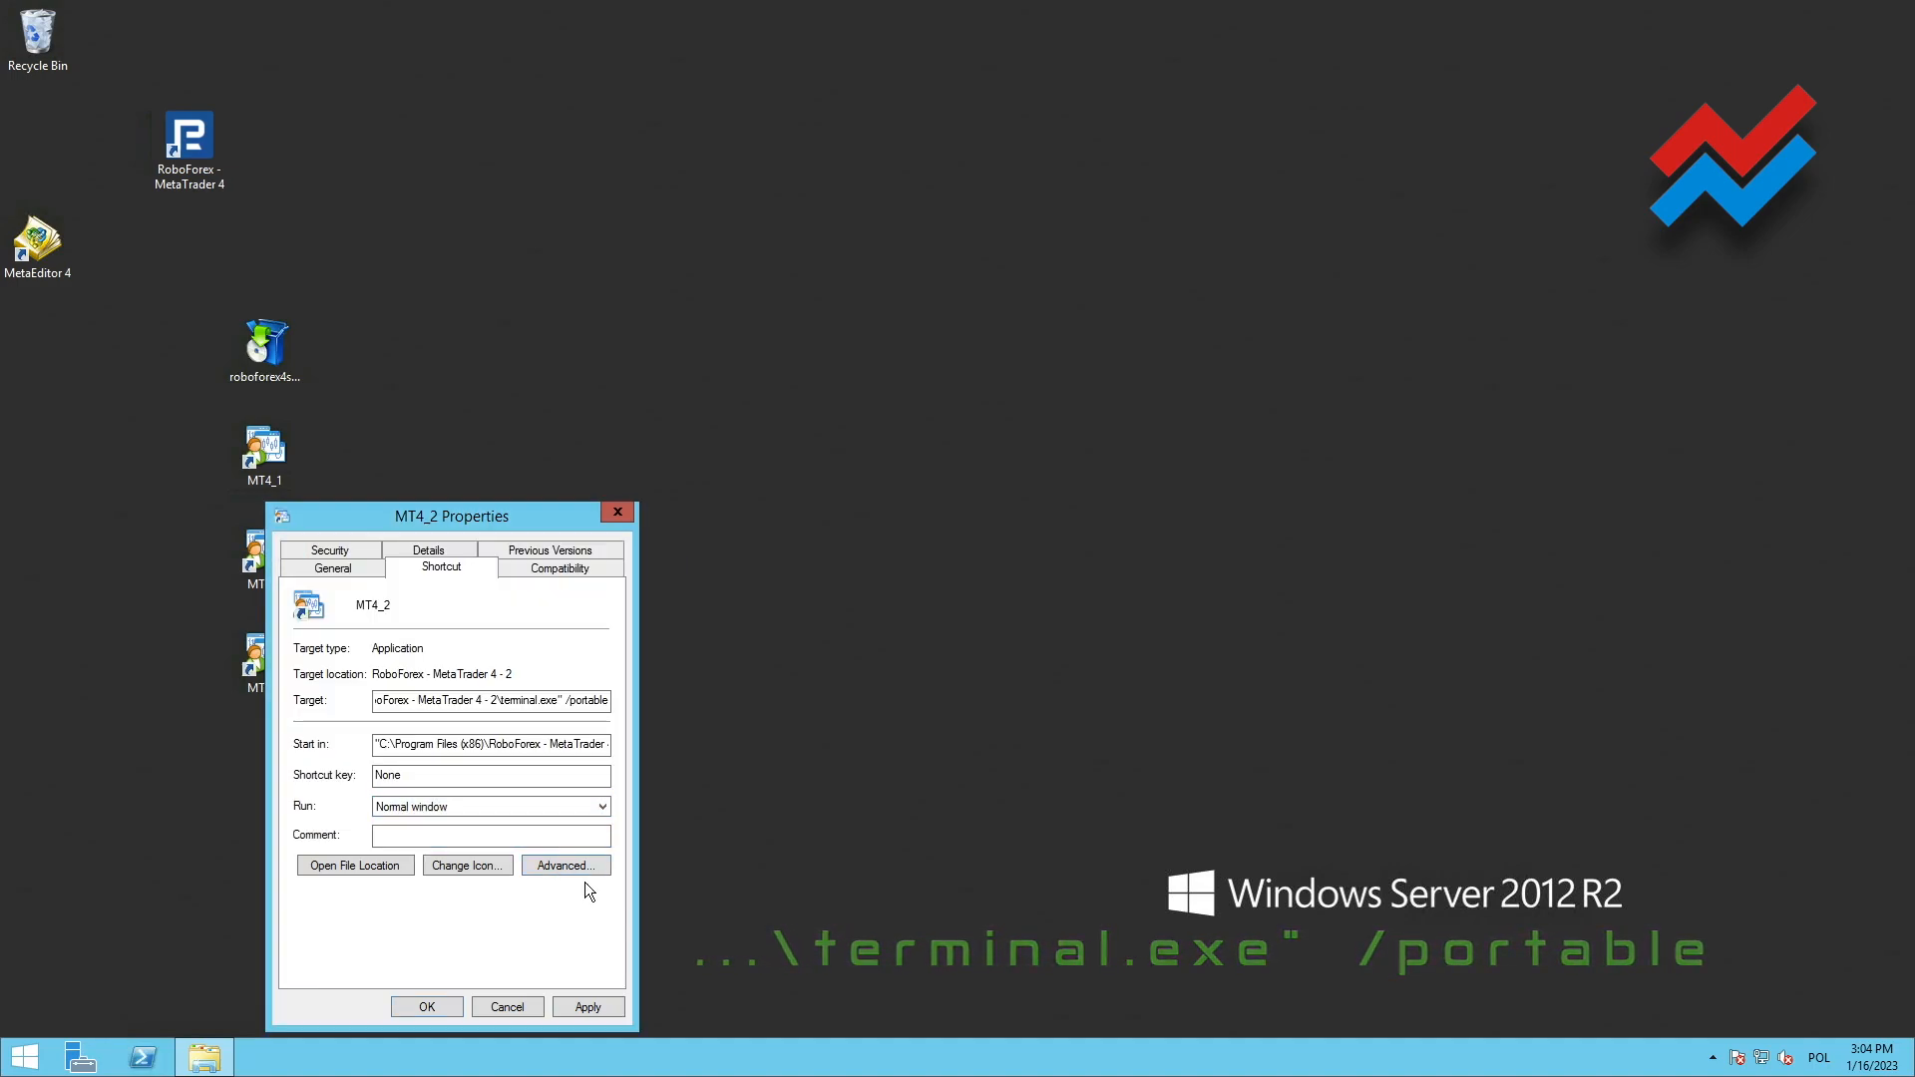
{"action": "left_click", "coordinate": [591, 1008]}
{"action": "left_click", "coordinate": [447, 1011]}
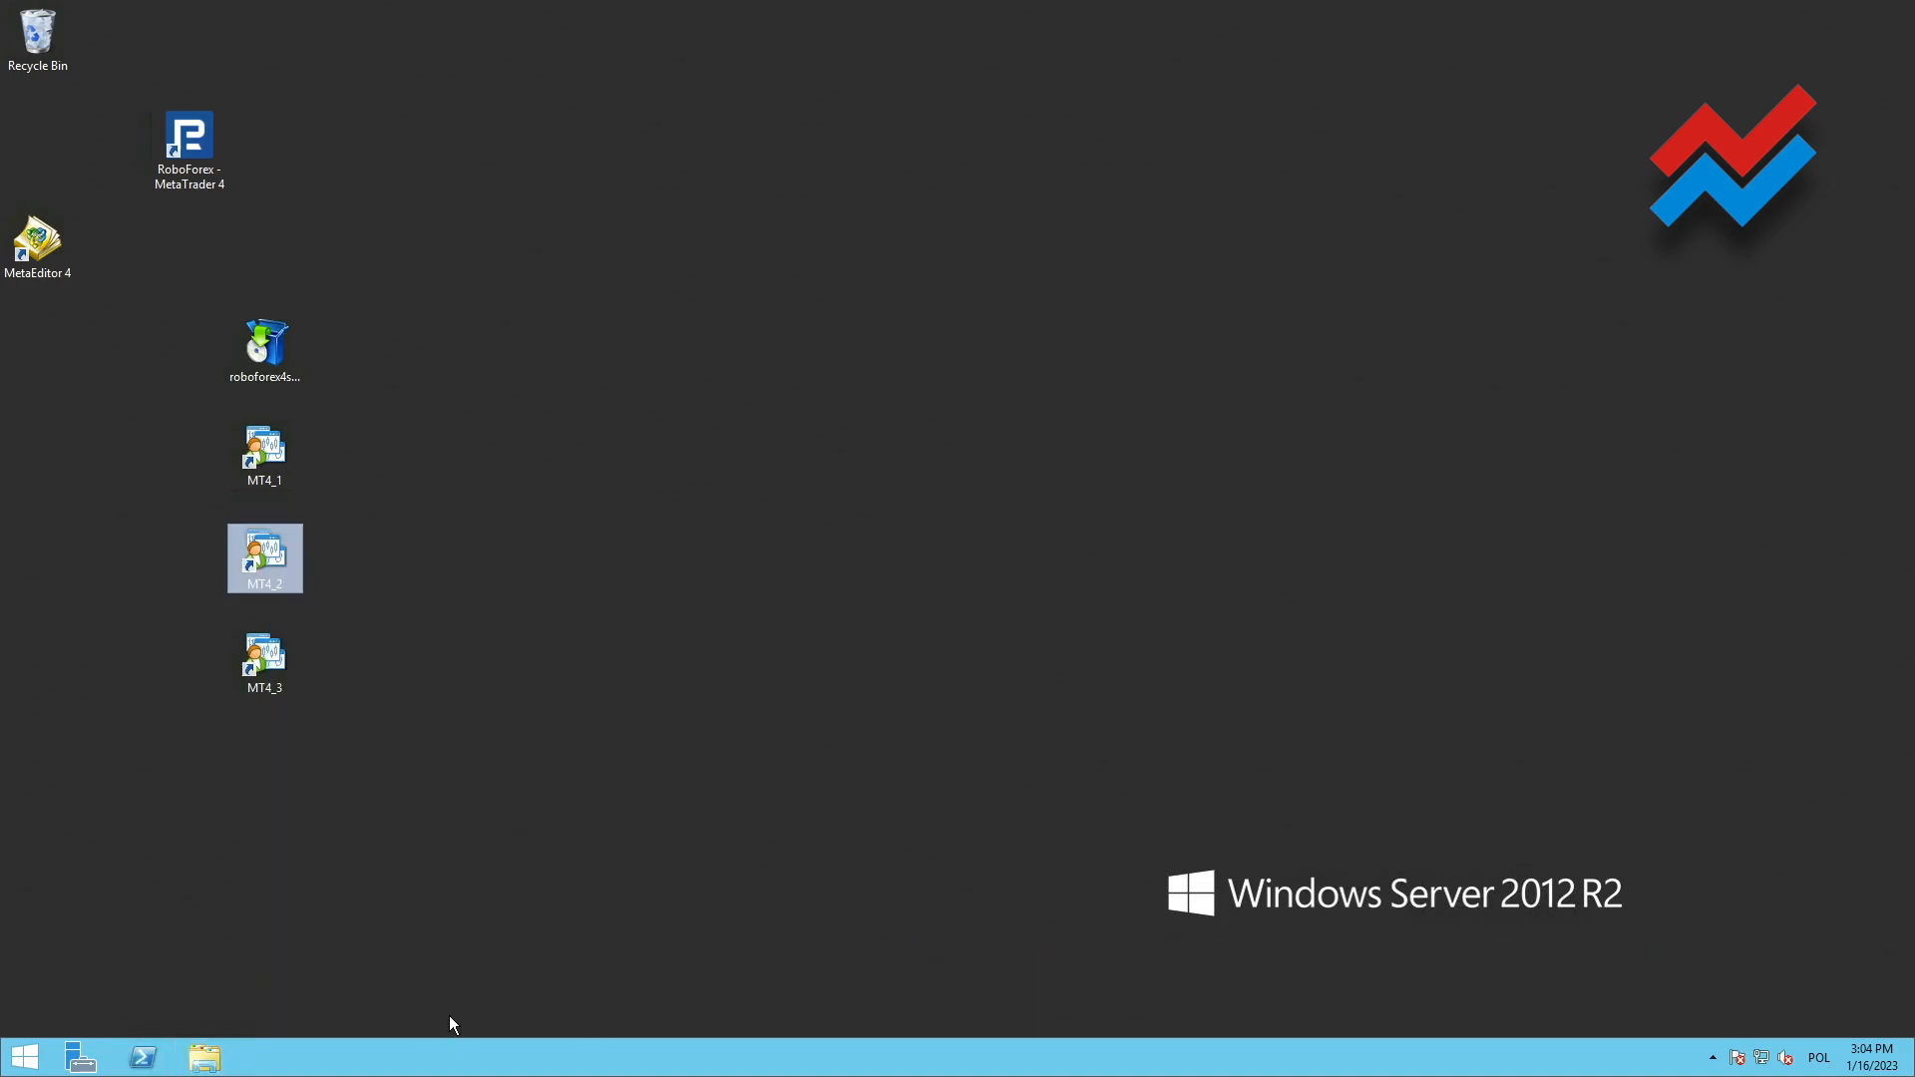
Append the /portable parameter after terminal.exe" in the target of the MT4_3 desktop shortcut
{"action": "left_click", "coordinate": [253, 662]}
{"action": "right_click", "coordinate": [256, 655]}
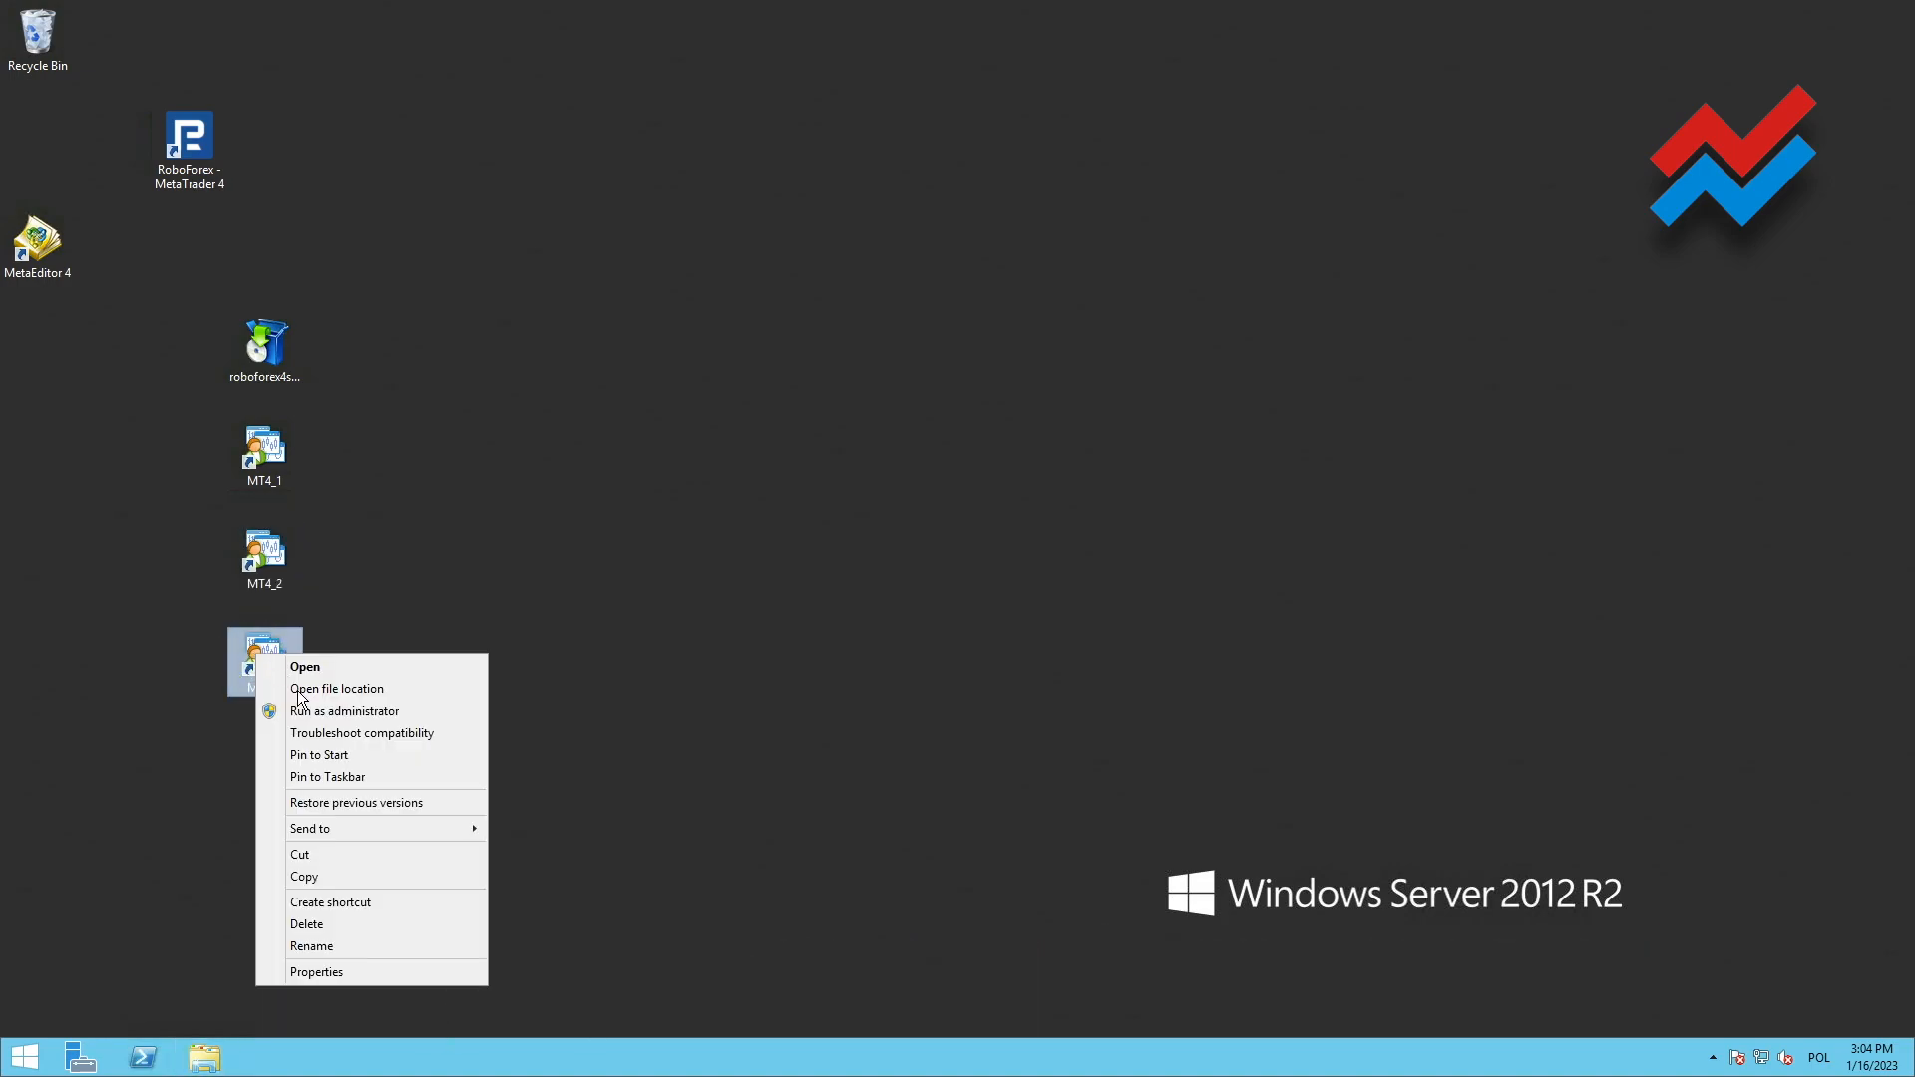
{"action": "left_click", "coordinate": [317, 973]}
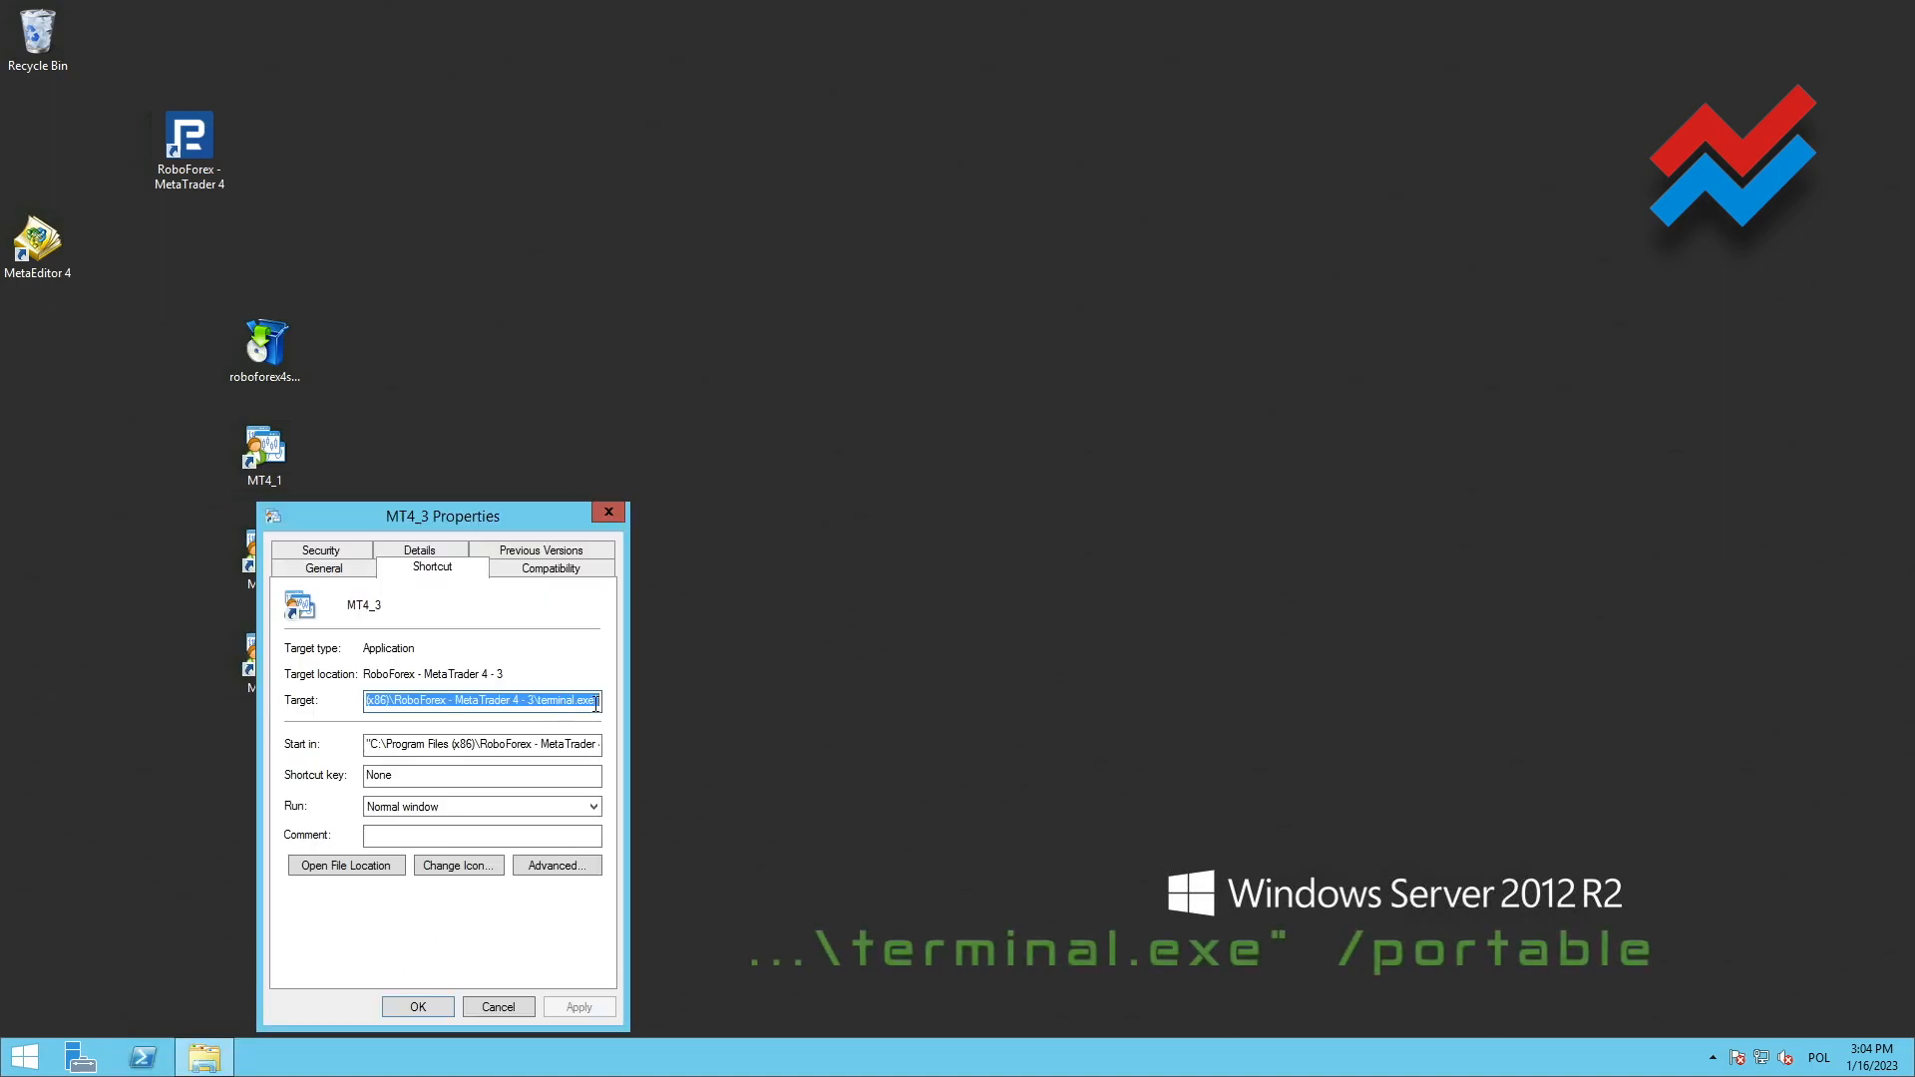
{"action": "key", "text": "End"}
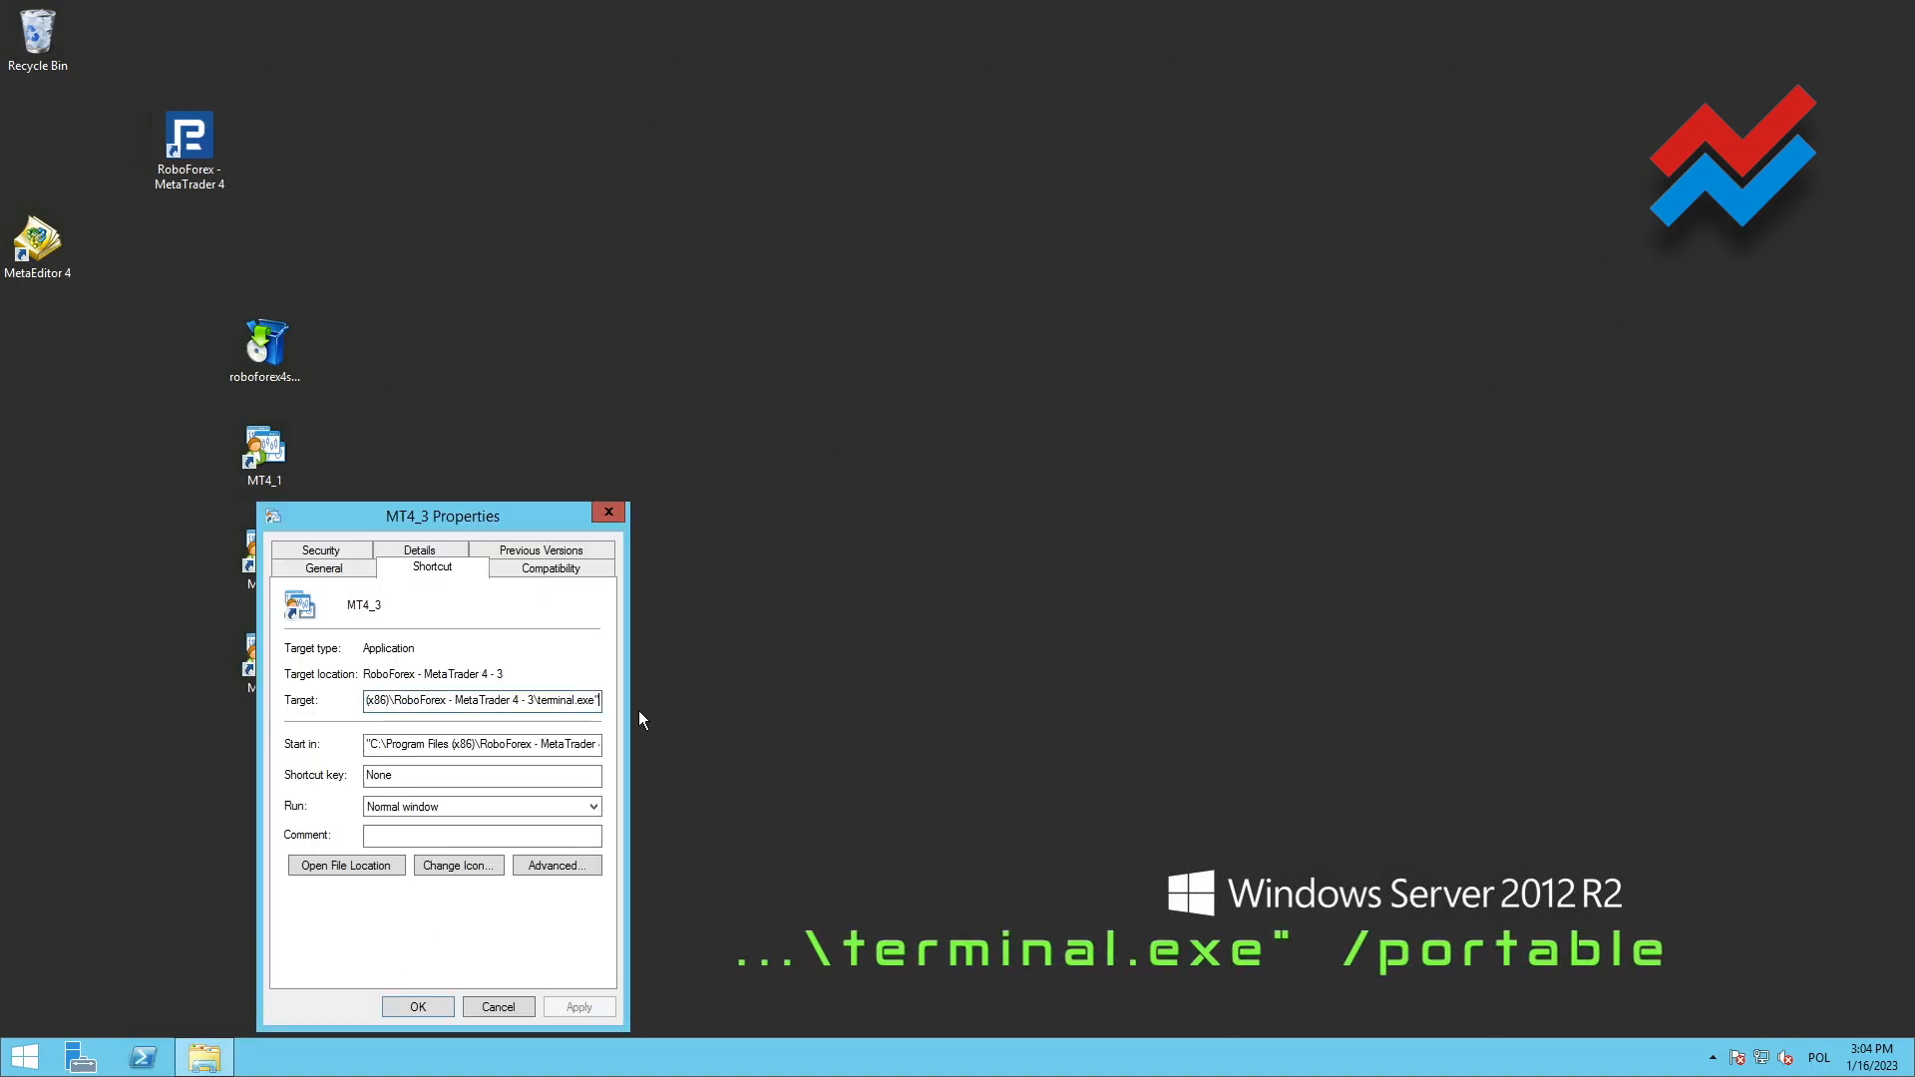
{"action": "type", "text": "/portable"}
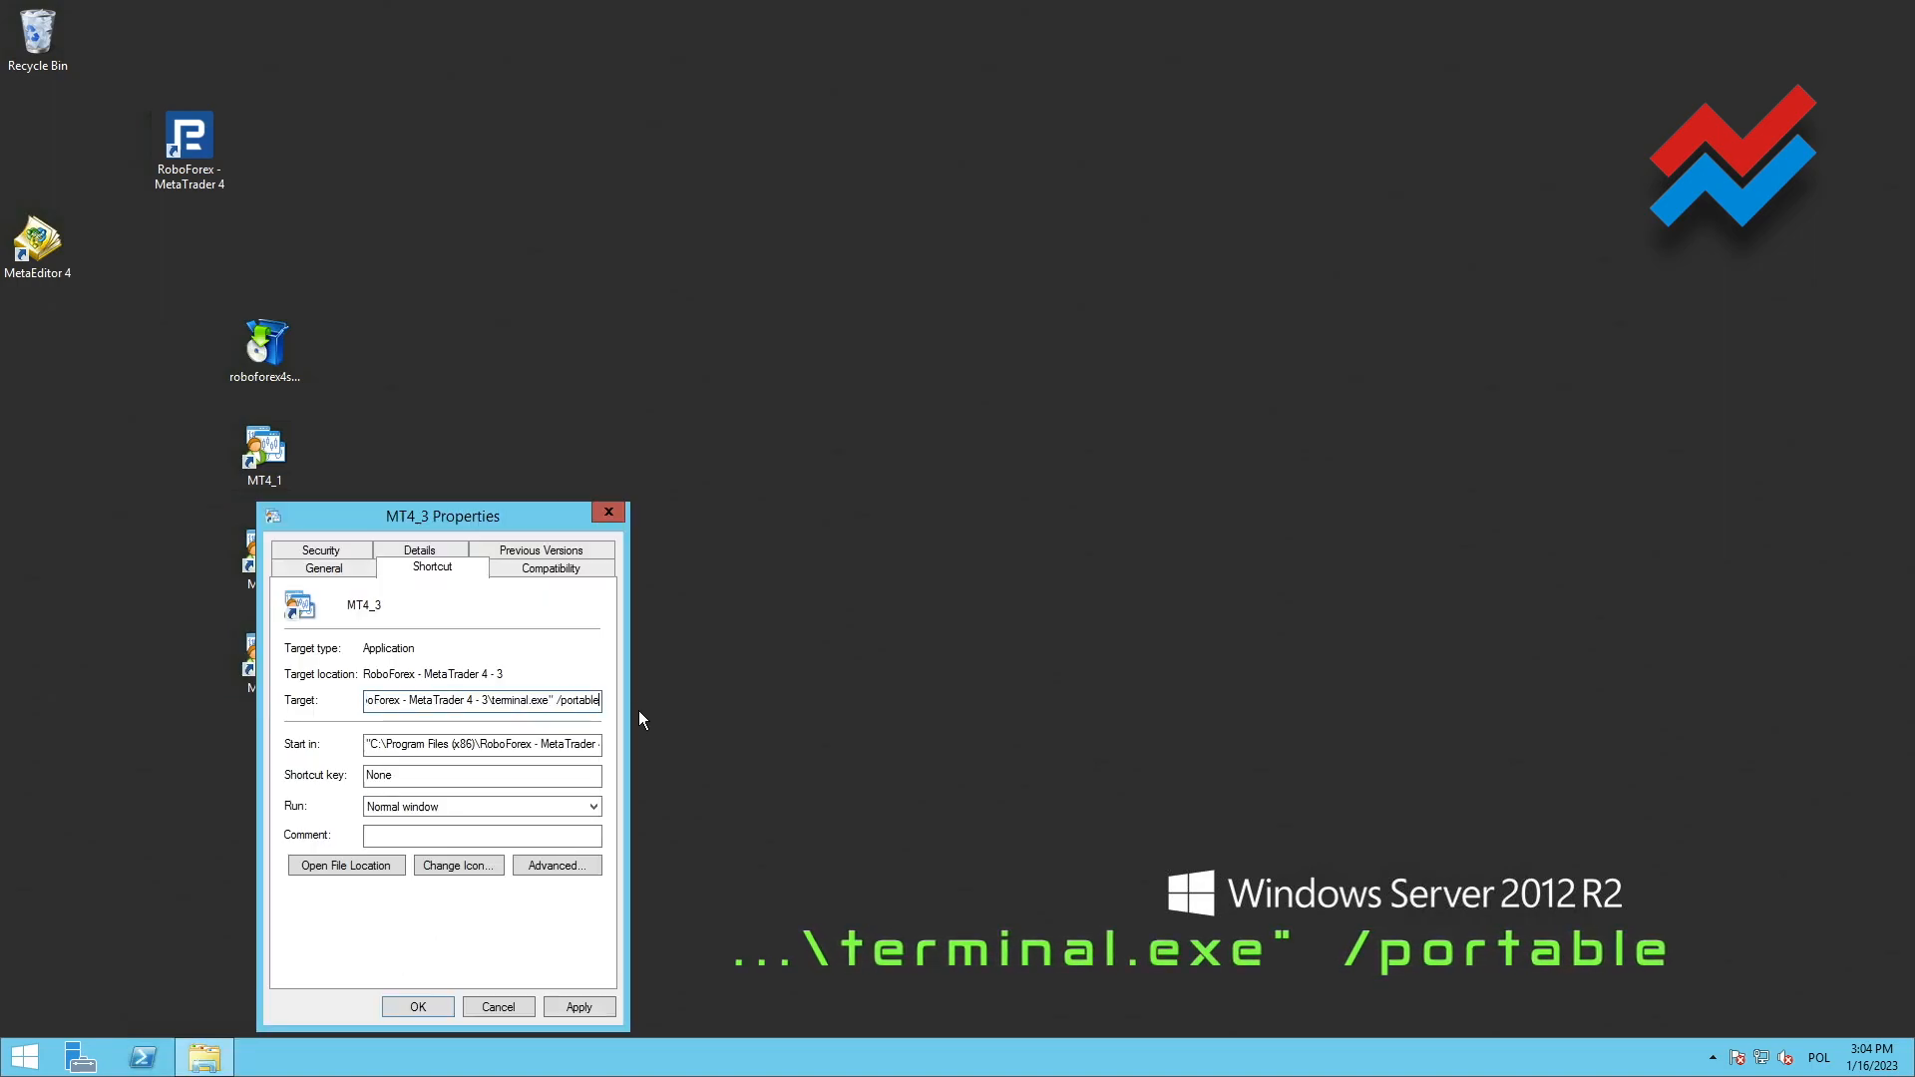
Set the MT4_3 shortcut to run as administrator and save its properties
{"action": "left_click", "coordinate": [561, 869]}
{"action": "left_click", "coordinate": [349, 653]}
{"action": "left_click", "coordinate": [534, 817]}
{"action": "left_click", "coordinate": [579, 1007]}
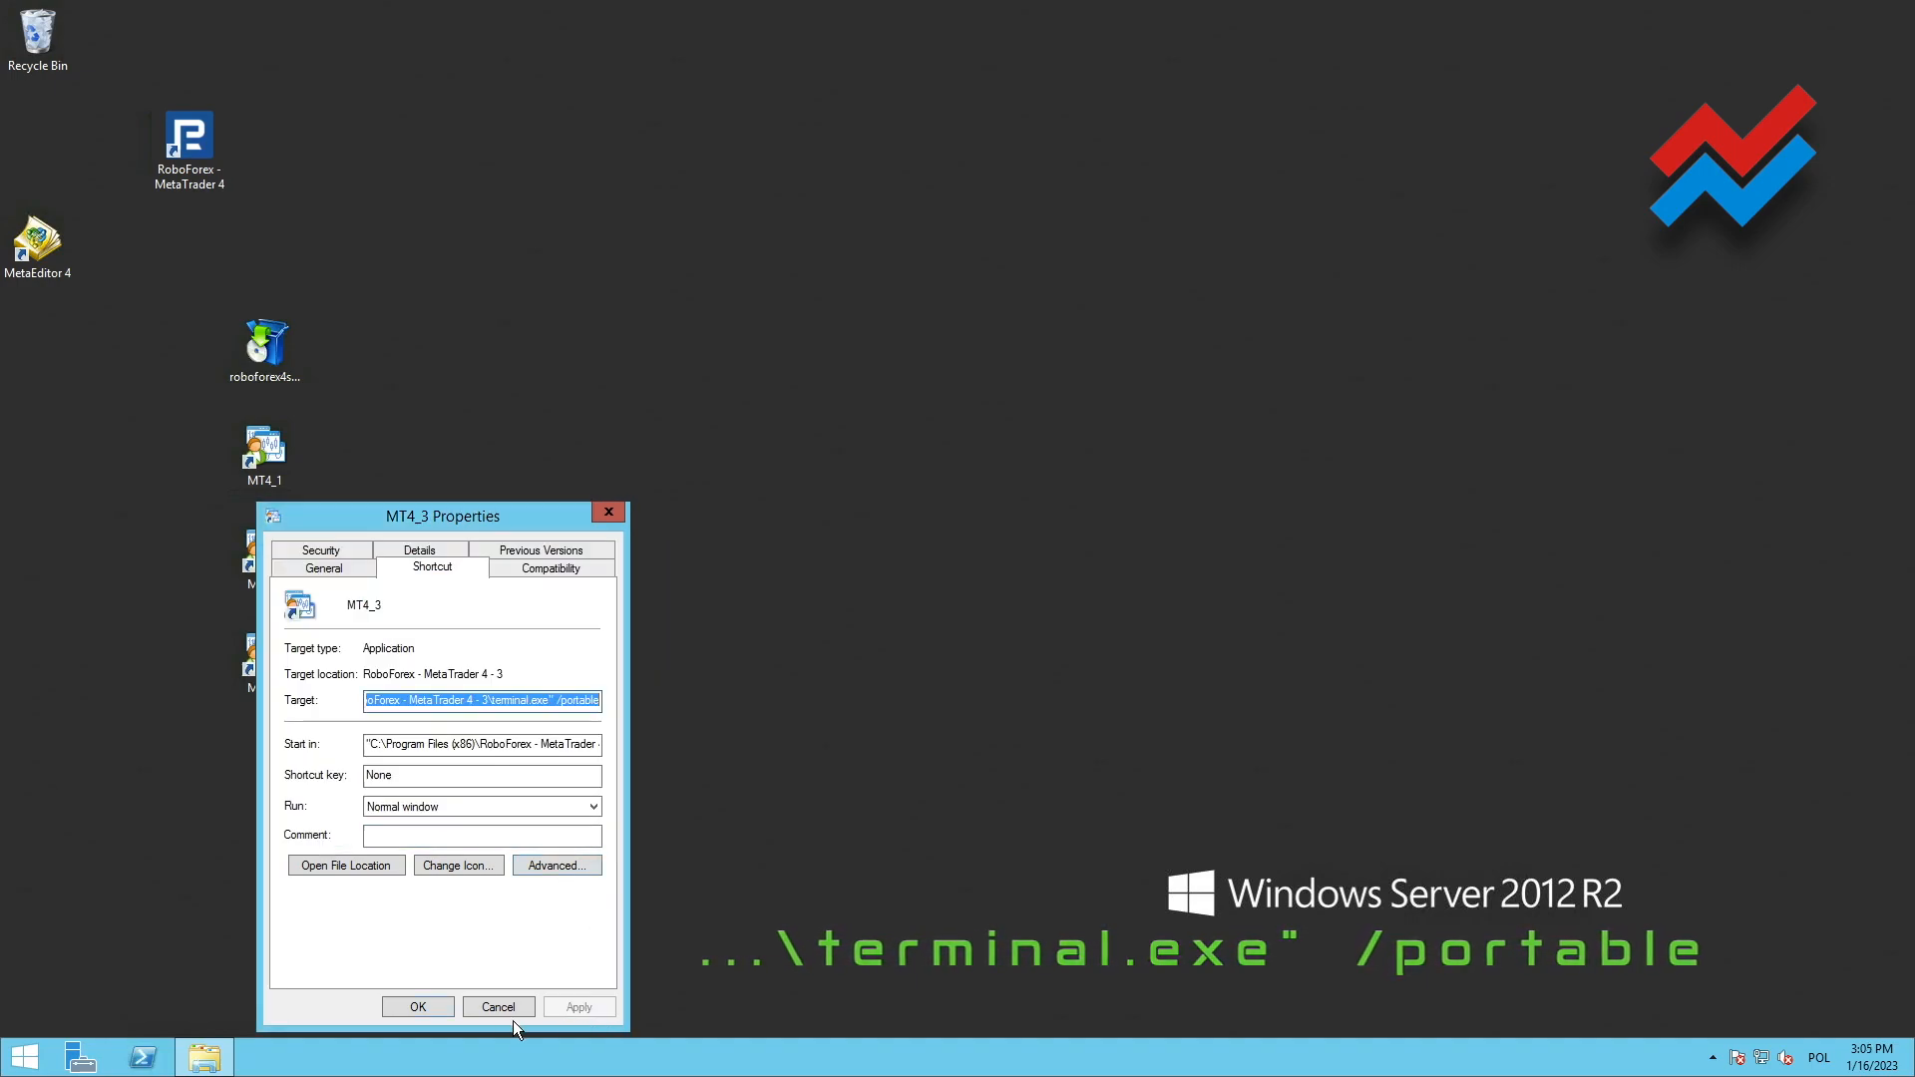
{"action": "left_click", "coordinate": [417, 1007]}
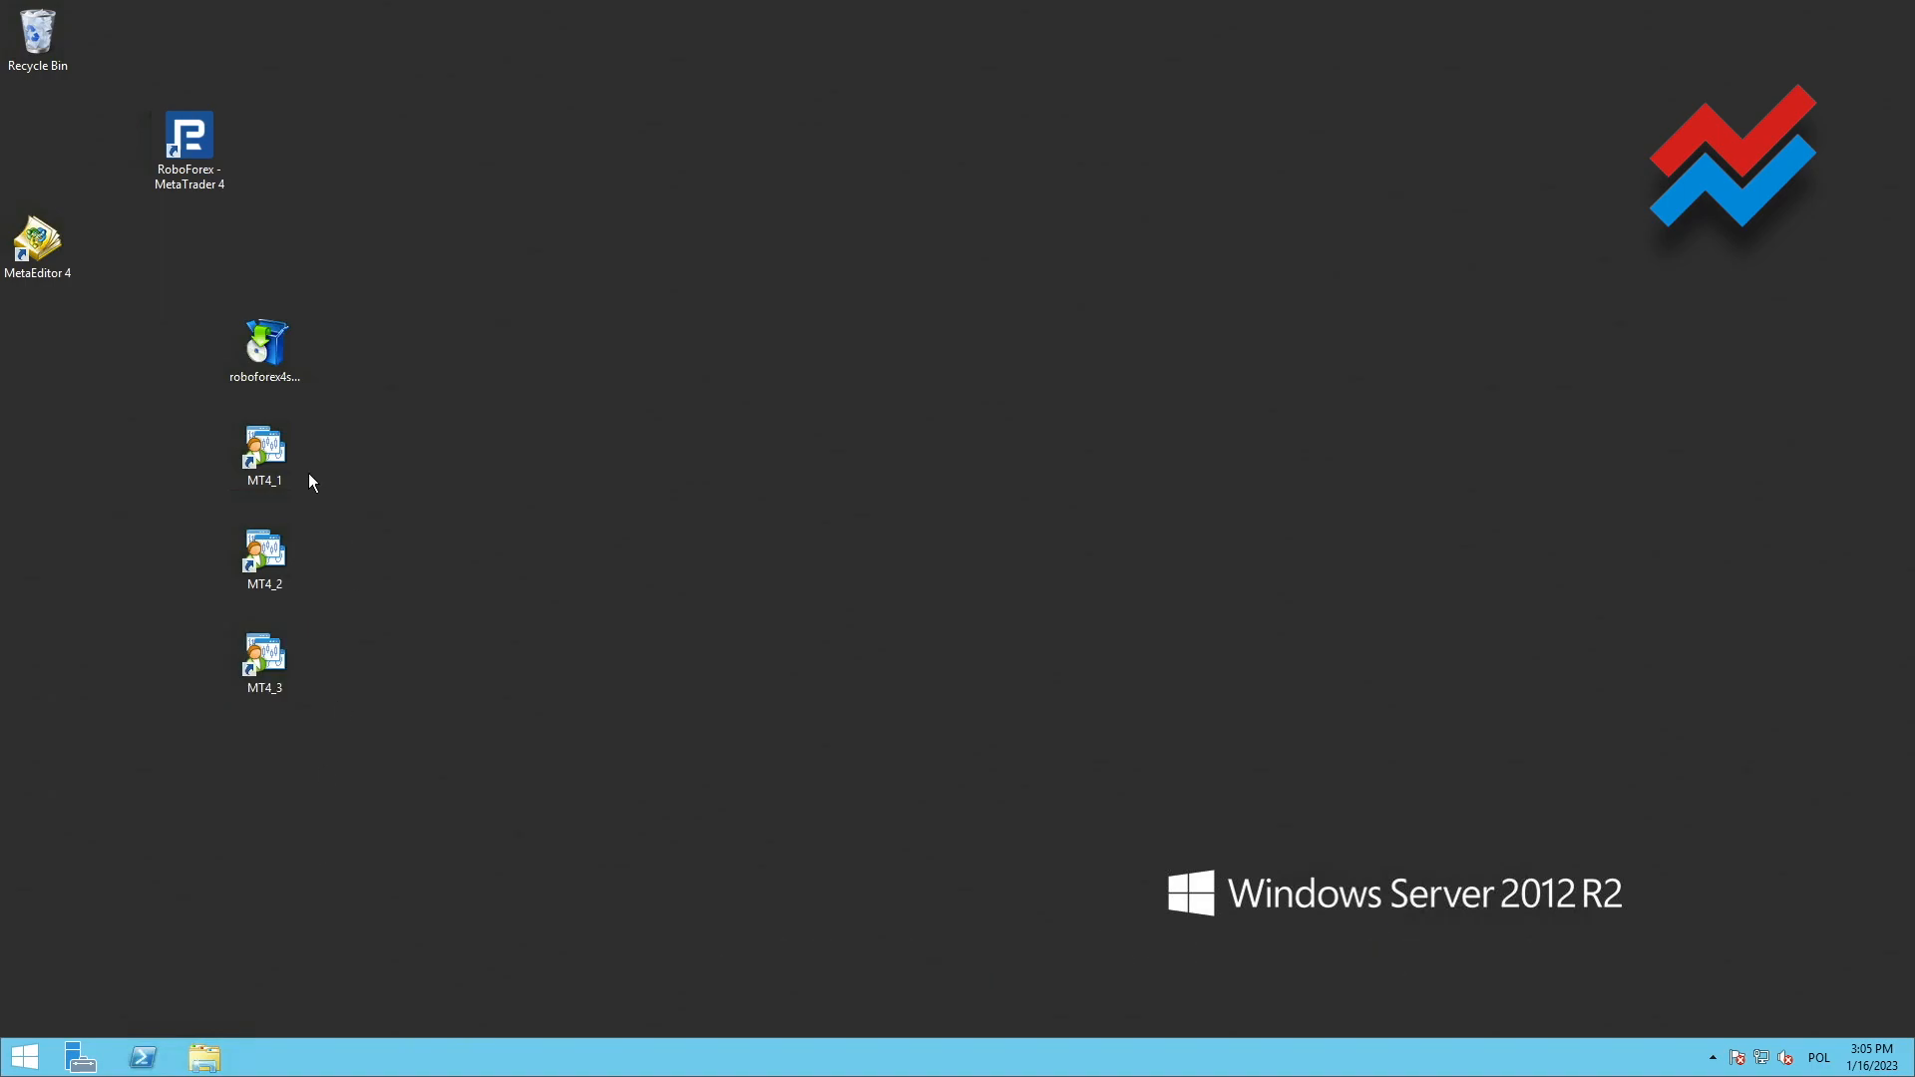
Launch the portable terminals from the MT4_1, MT4_2 and MT4_3 desktop shortcuts and bring the third terminal's window to the front
{"action": "left_click", "coordinate": [264, 477]}
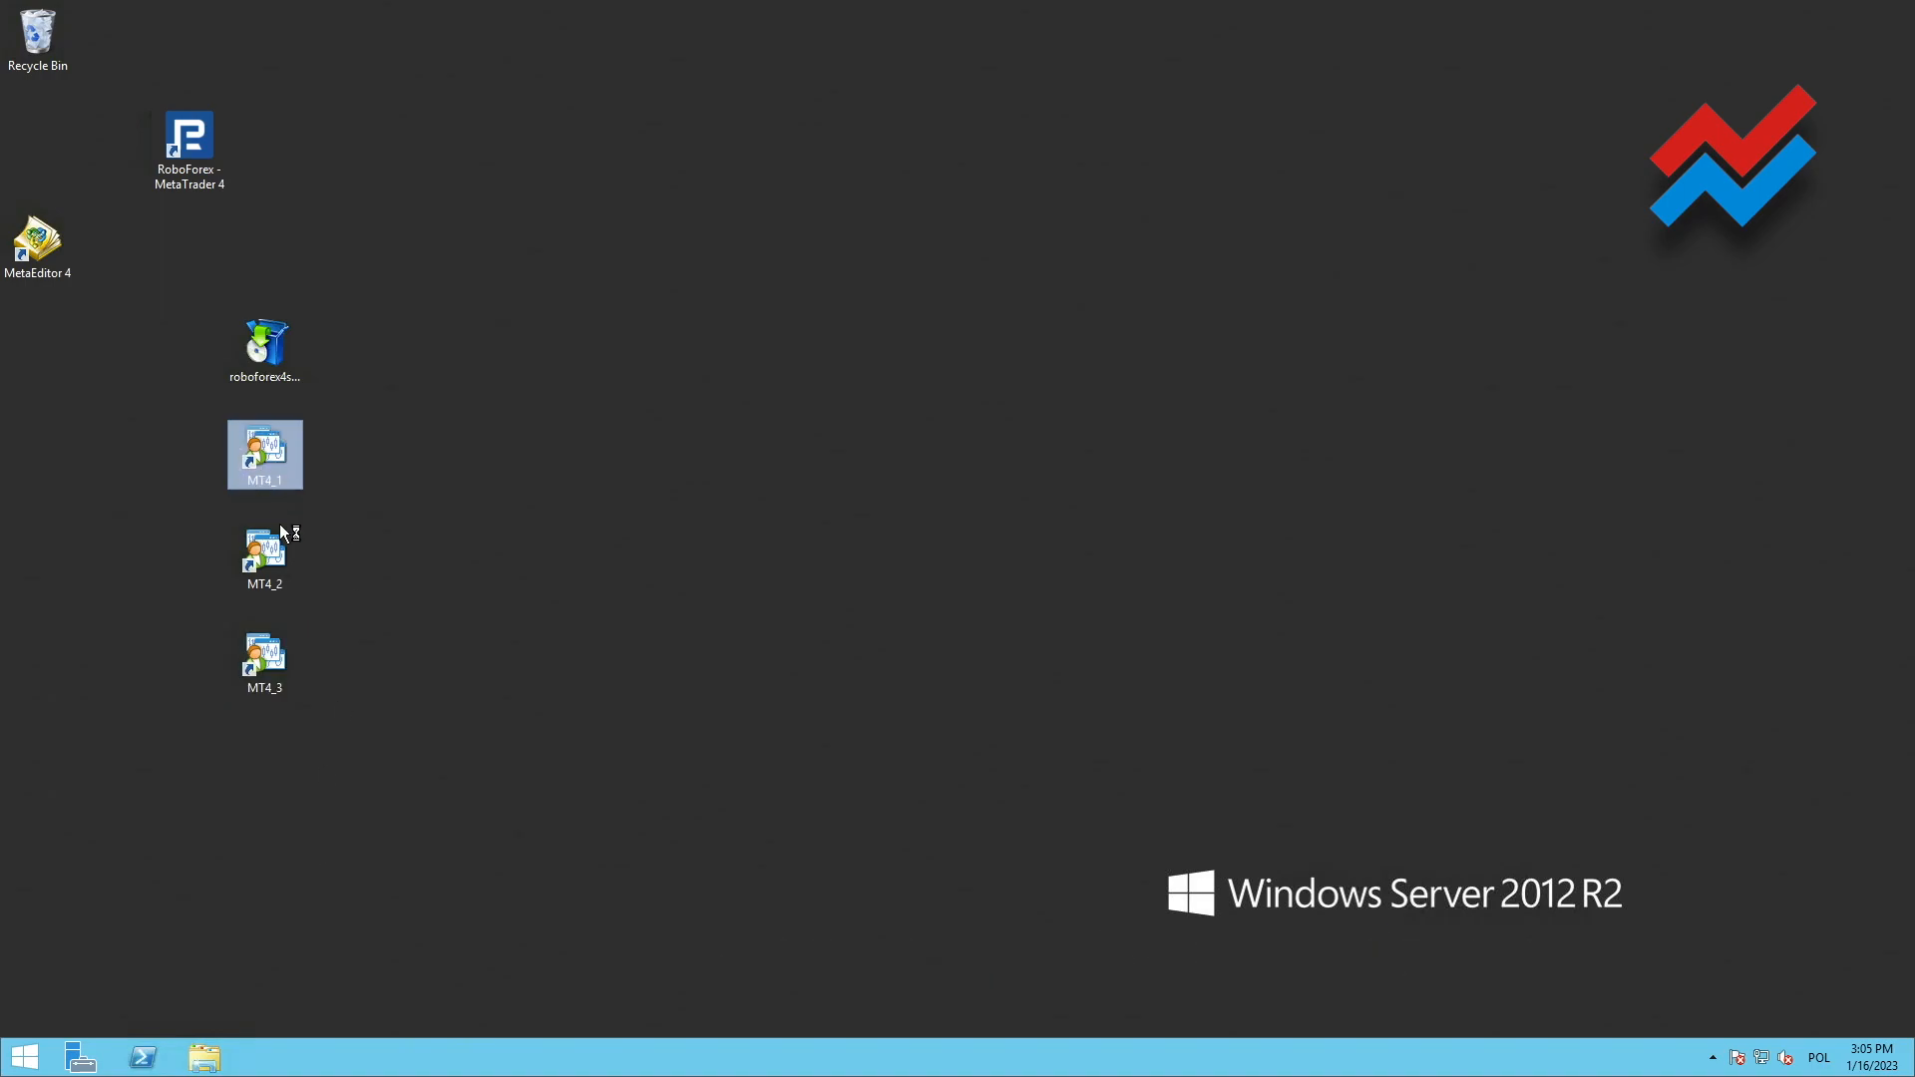
{"action": "double_click", "coordinate": [267, 552]}
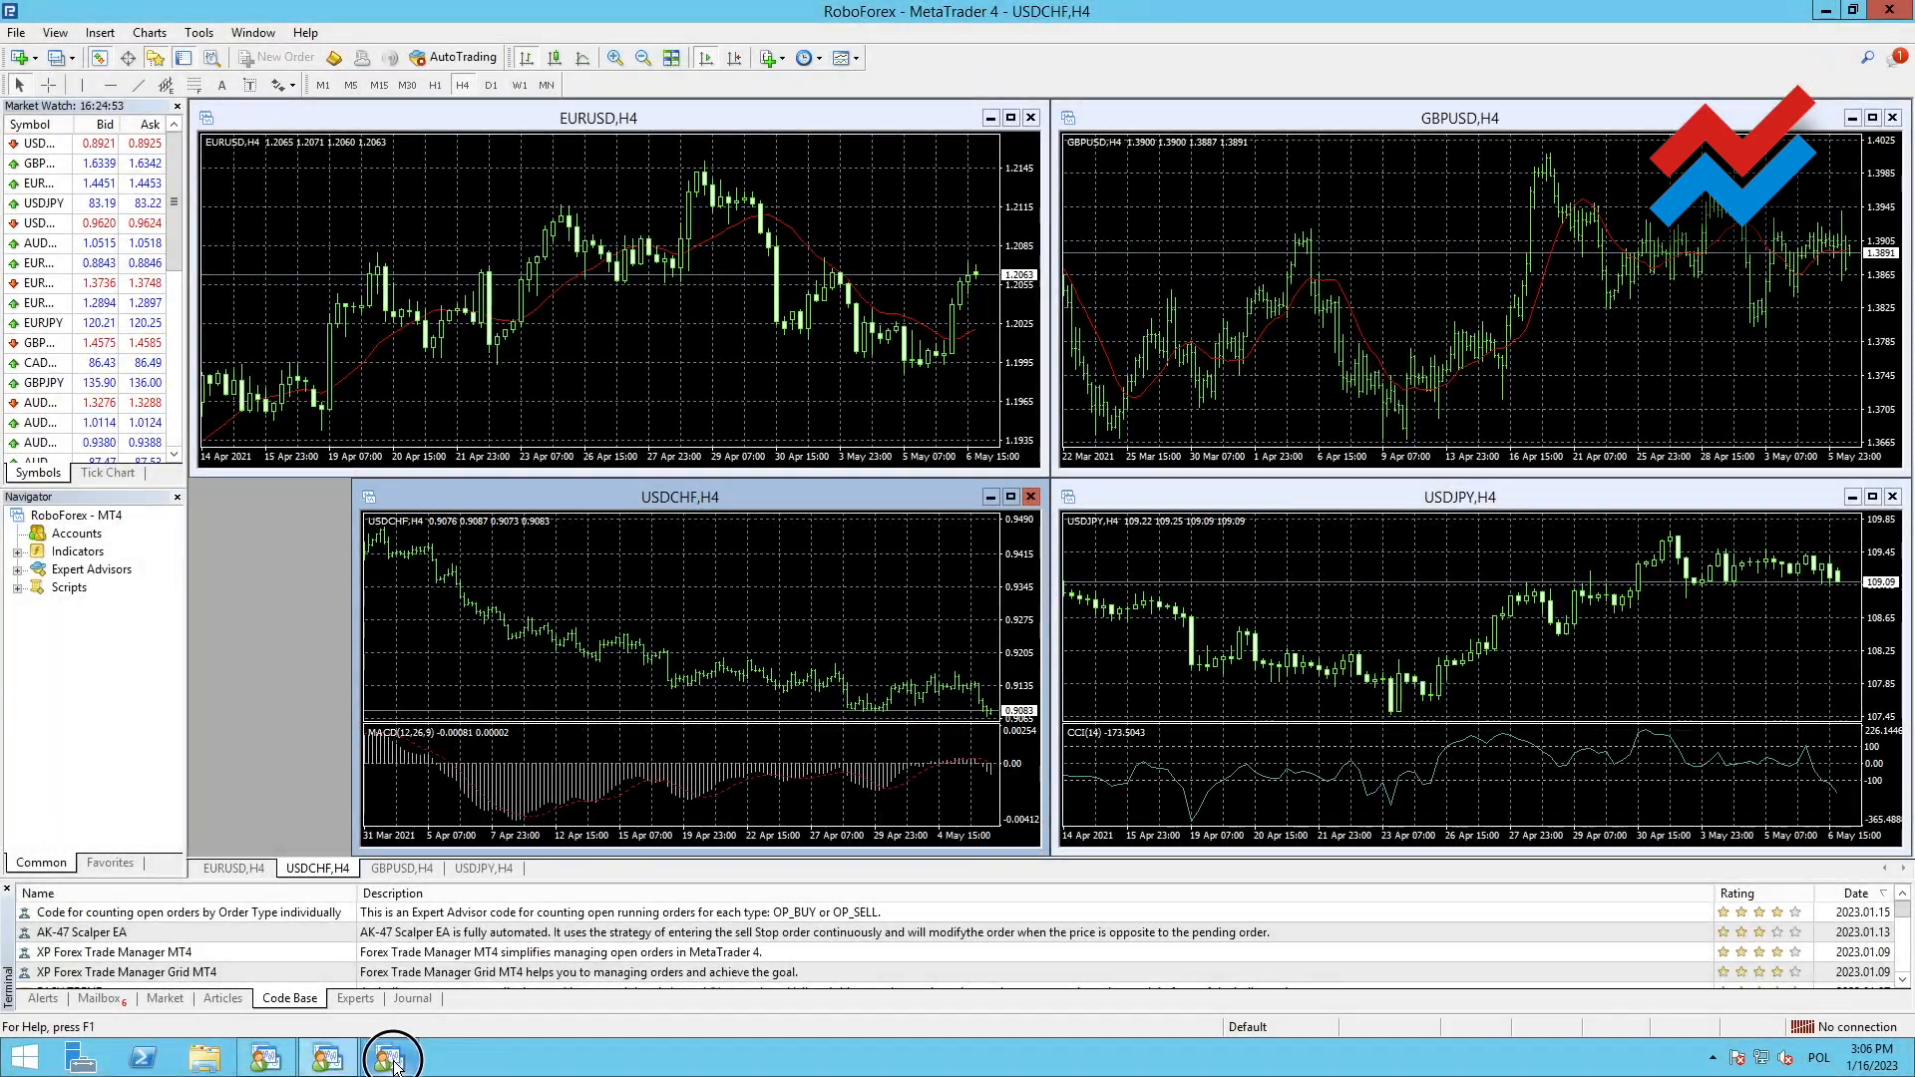
{"action": "left_click", "coordinate": [391, 1059]}
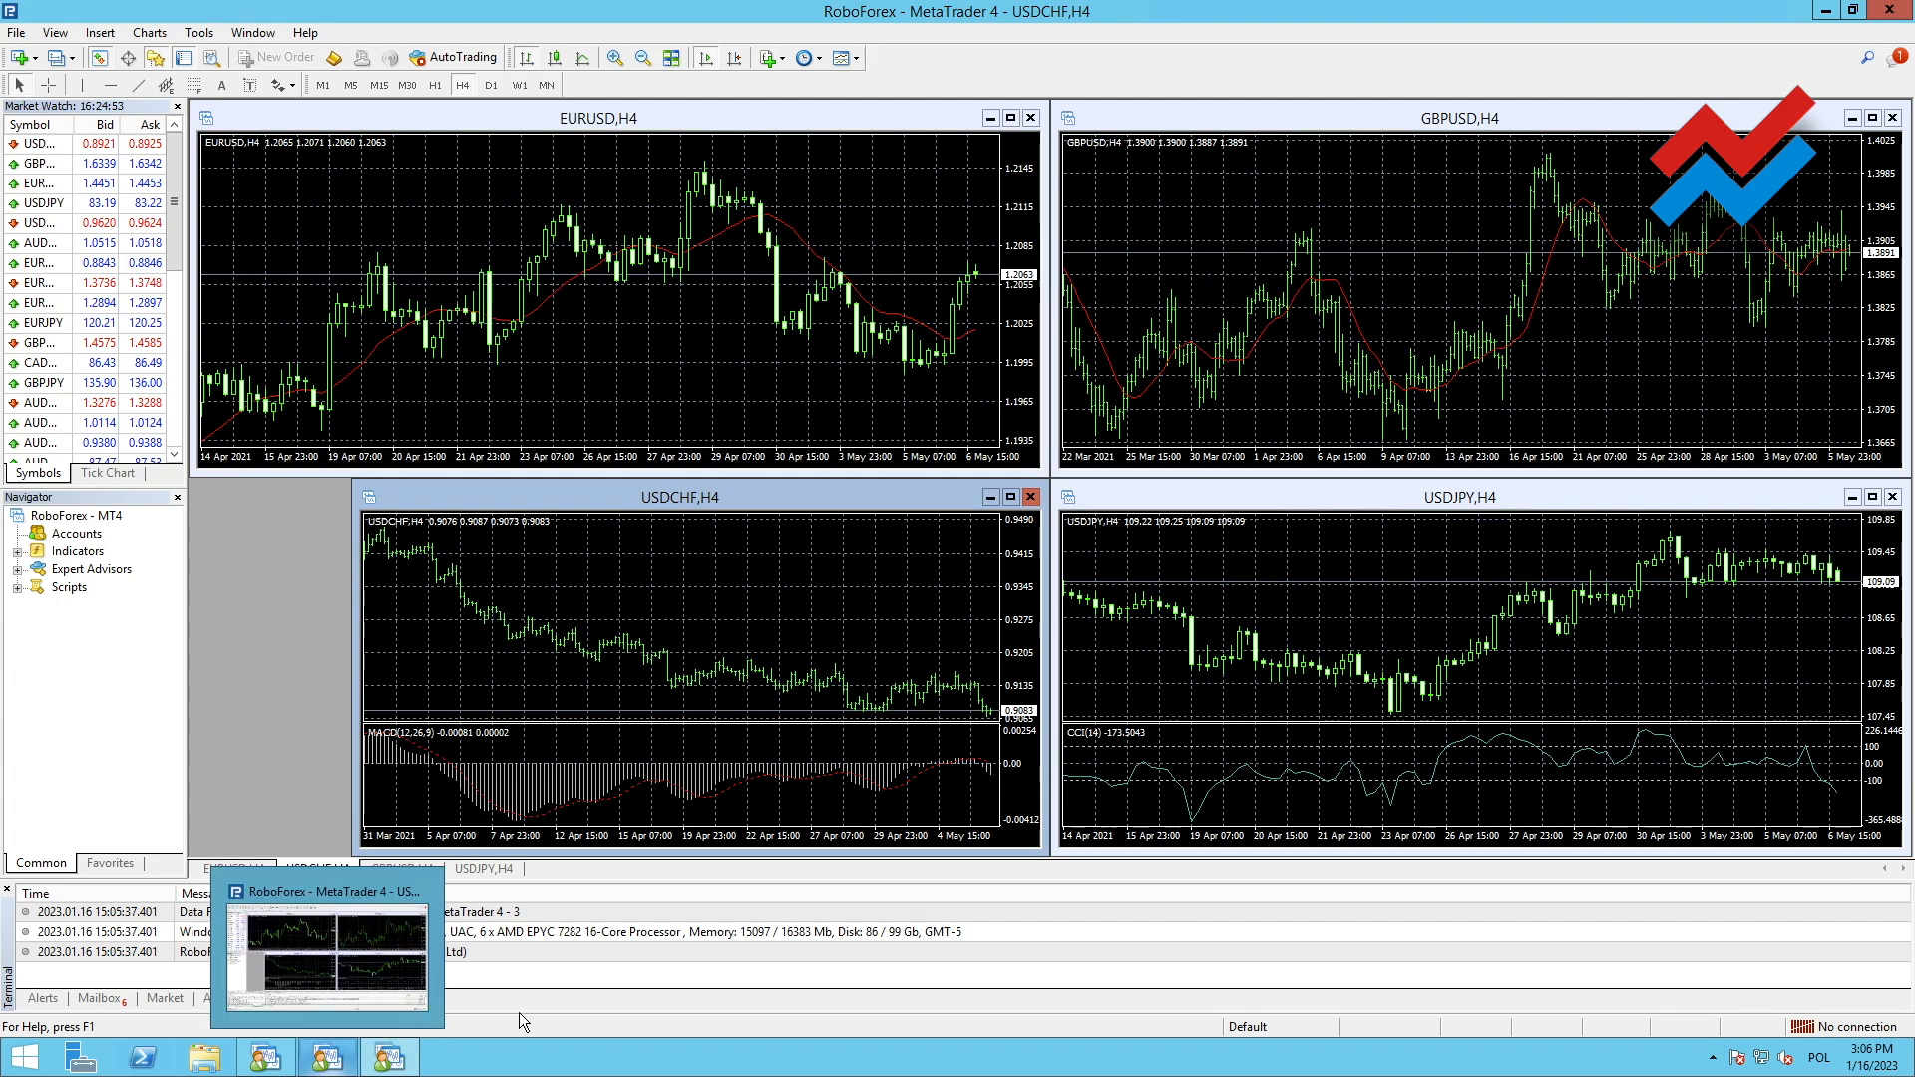
{"action": "left_click", "coordinate": [51, 539]}
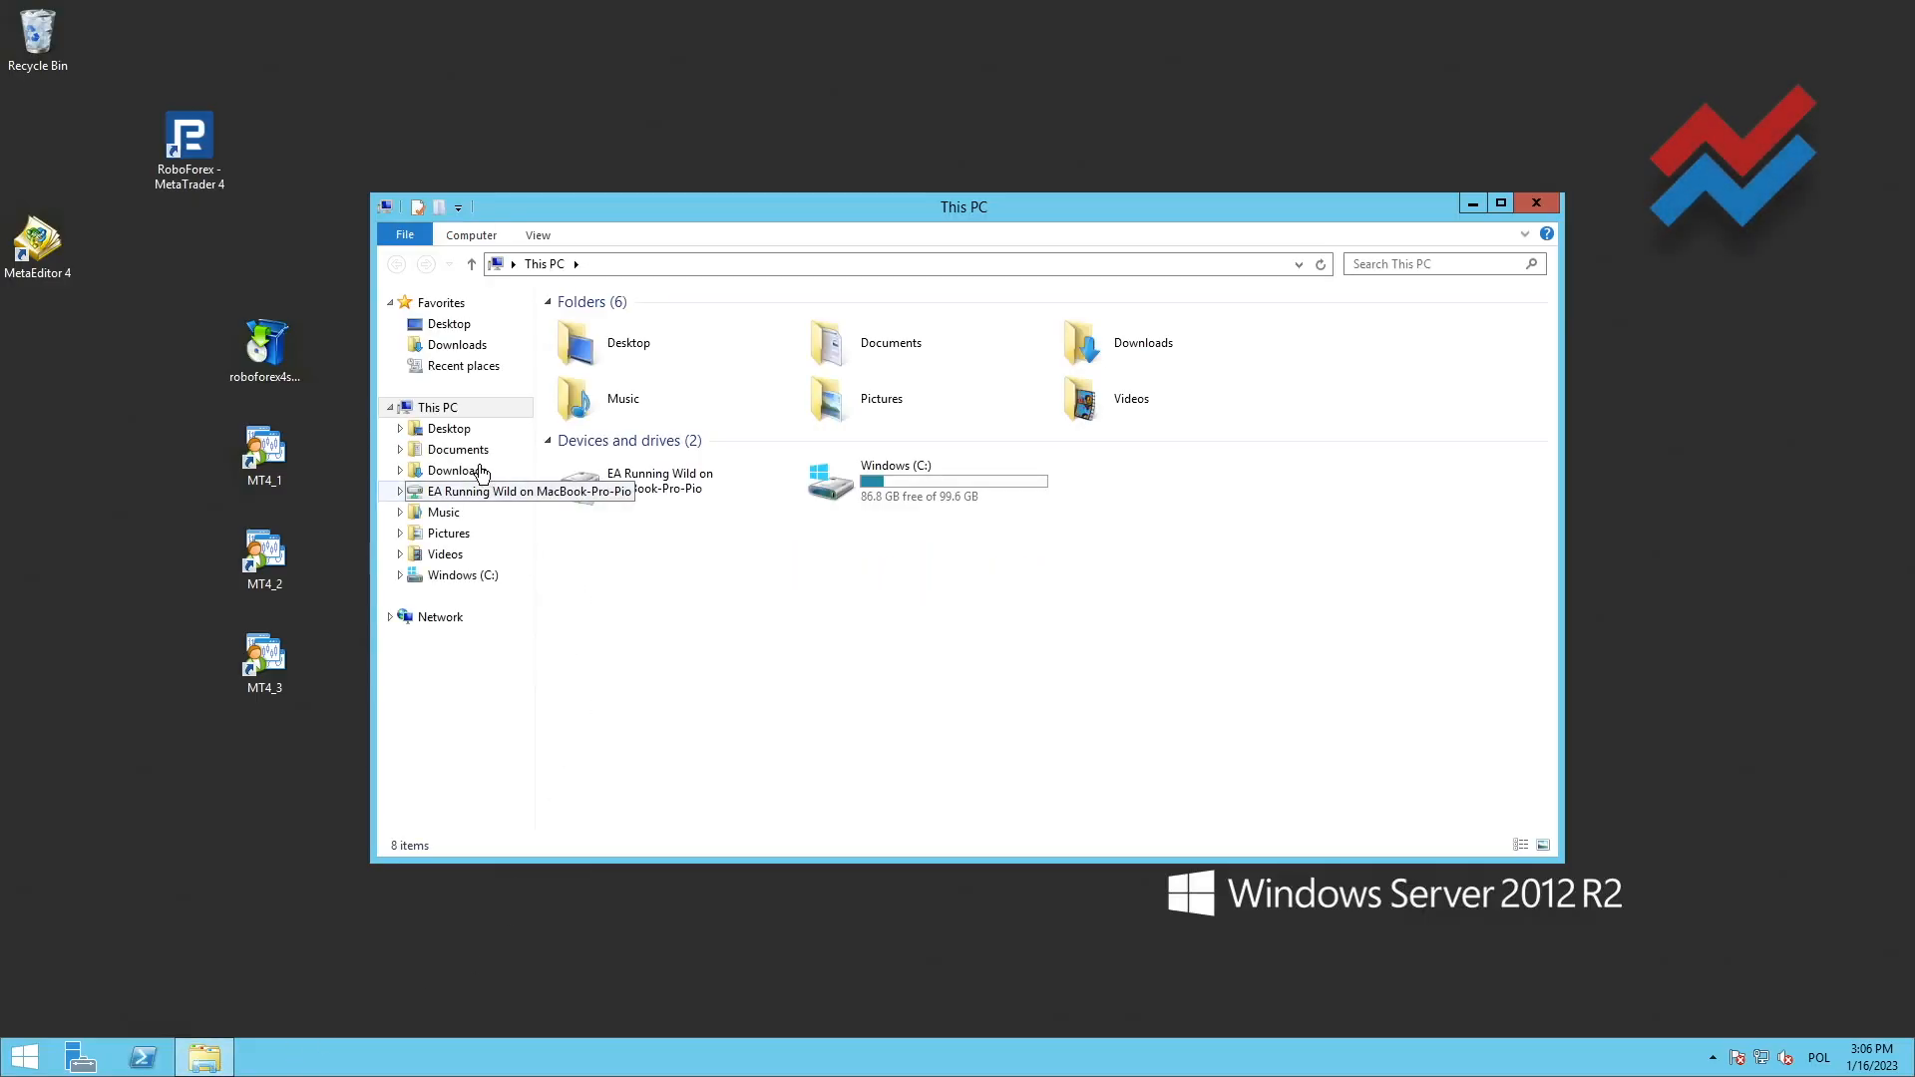
Open the MQL4\Experts folder of the RoboForex - MetaTrader 4 installation in Program Files (x86) on drive C to view its expert advisor files
{"action": "left_click", "coordinate": [418, 576]}
{"action": "left_click", "coordinate": [595, 375]}
{"action": "double_click", "coordinate": [597, 377]}
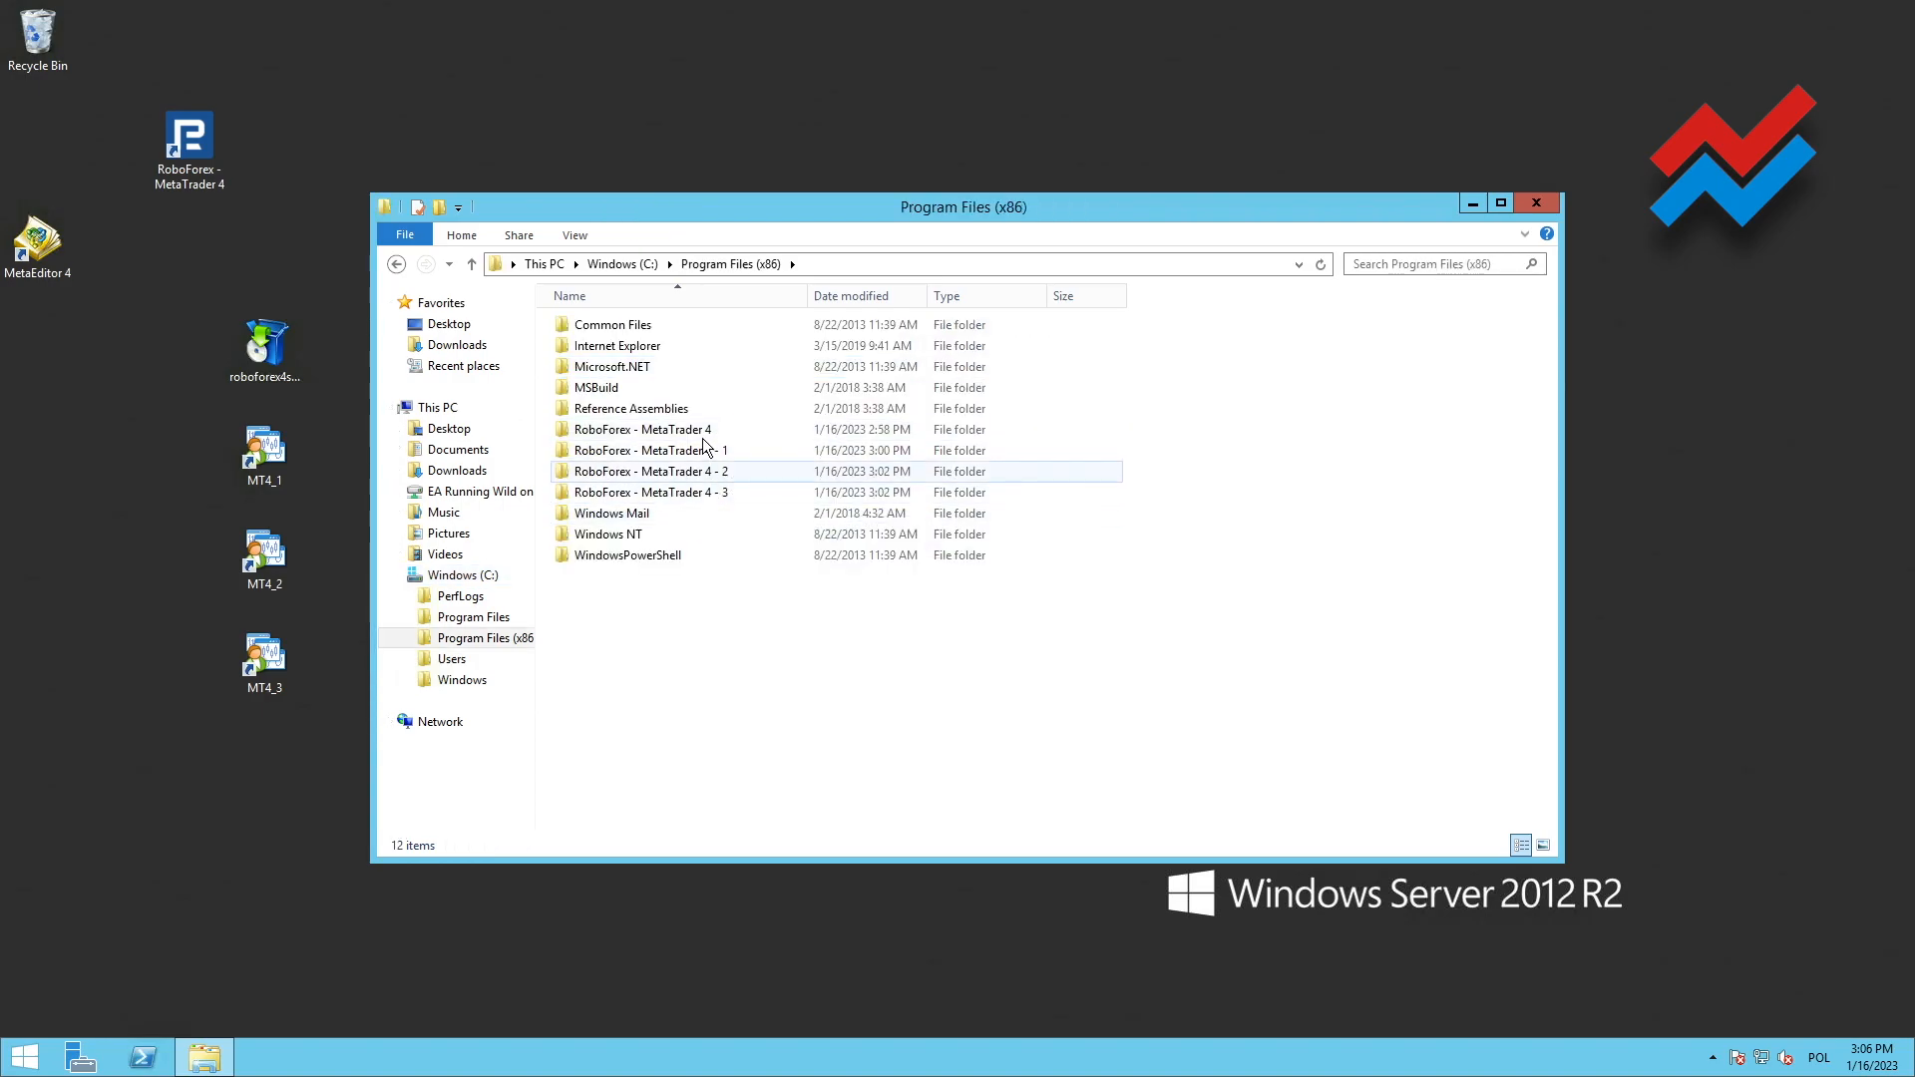
{"action": "double_click", "coordinate": [670, 429]}
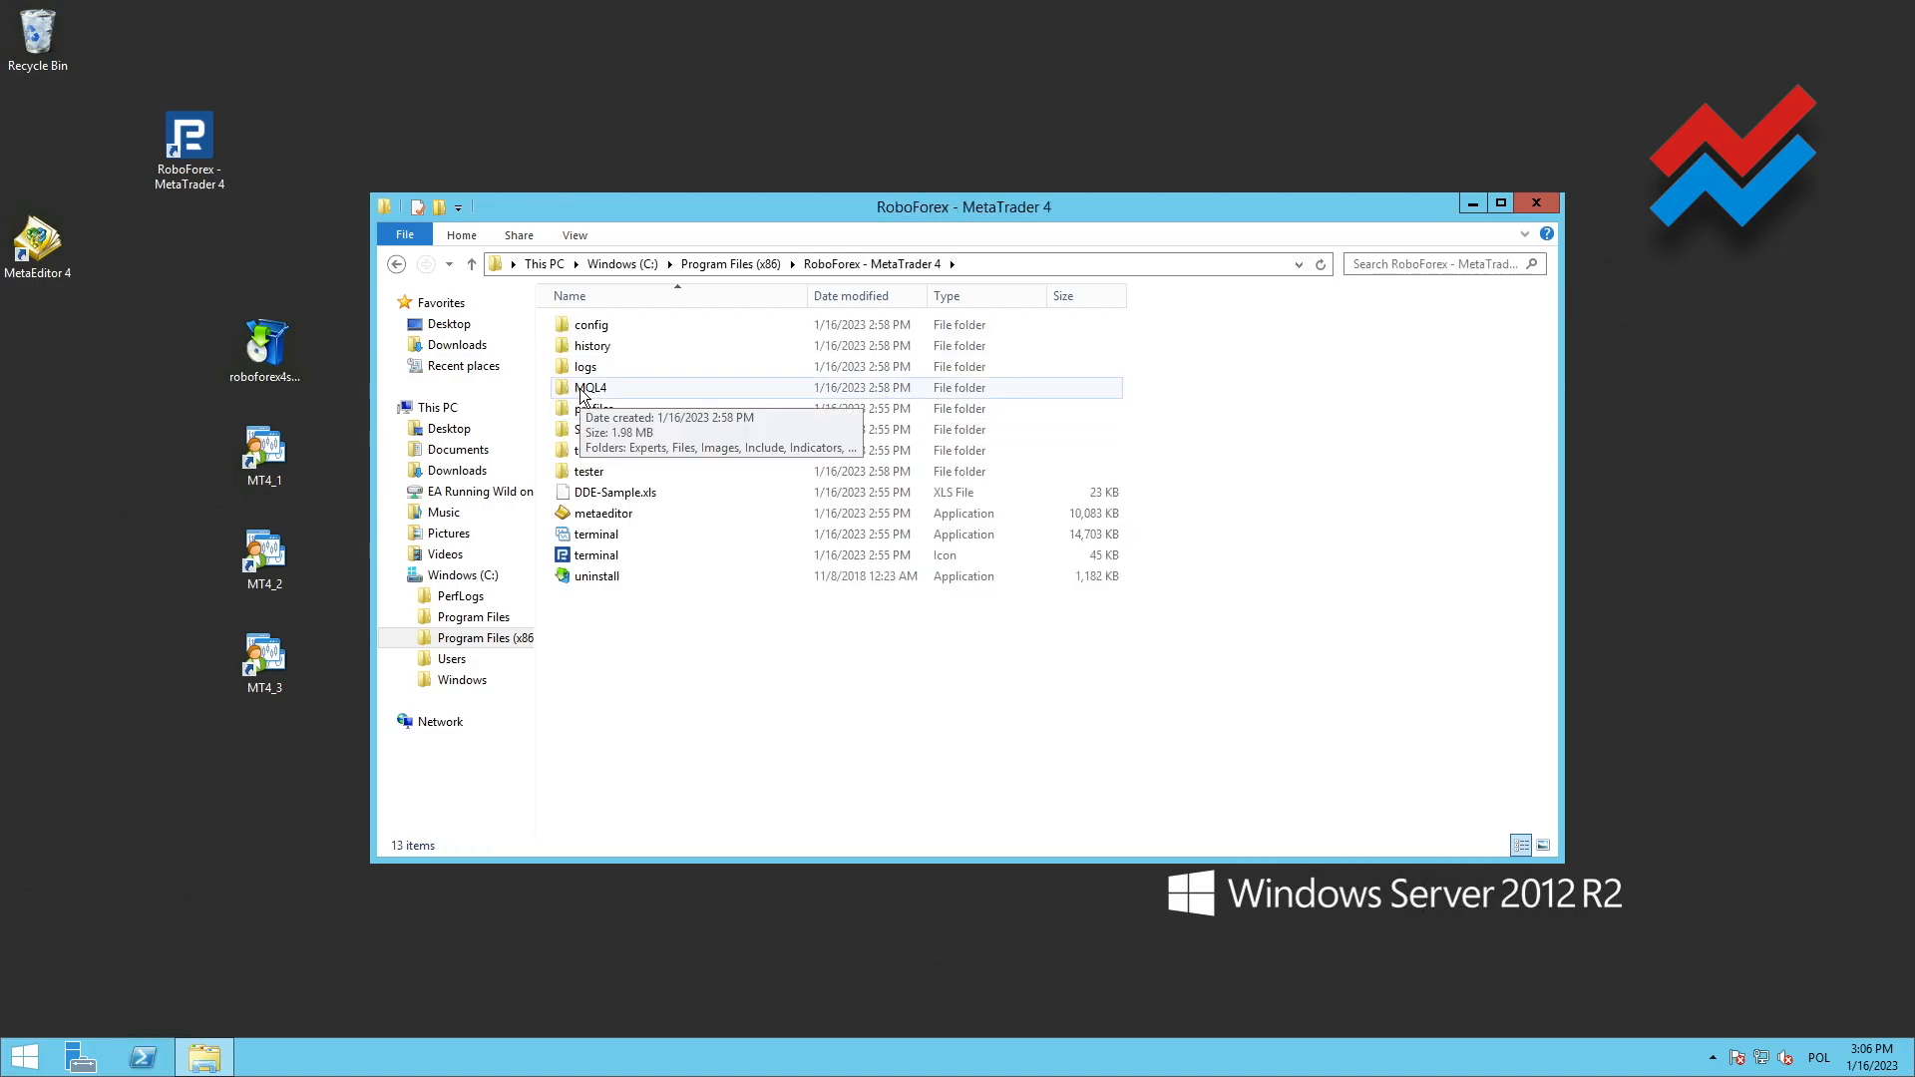
{"action": "double_click", "coordinate": [582, 389]}
{"action": "left_click", "coordinate": [571, 335]}
{"action": "double_click", "coordinate": [571, 330]}
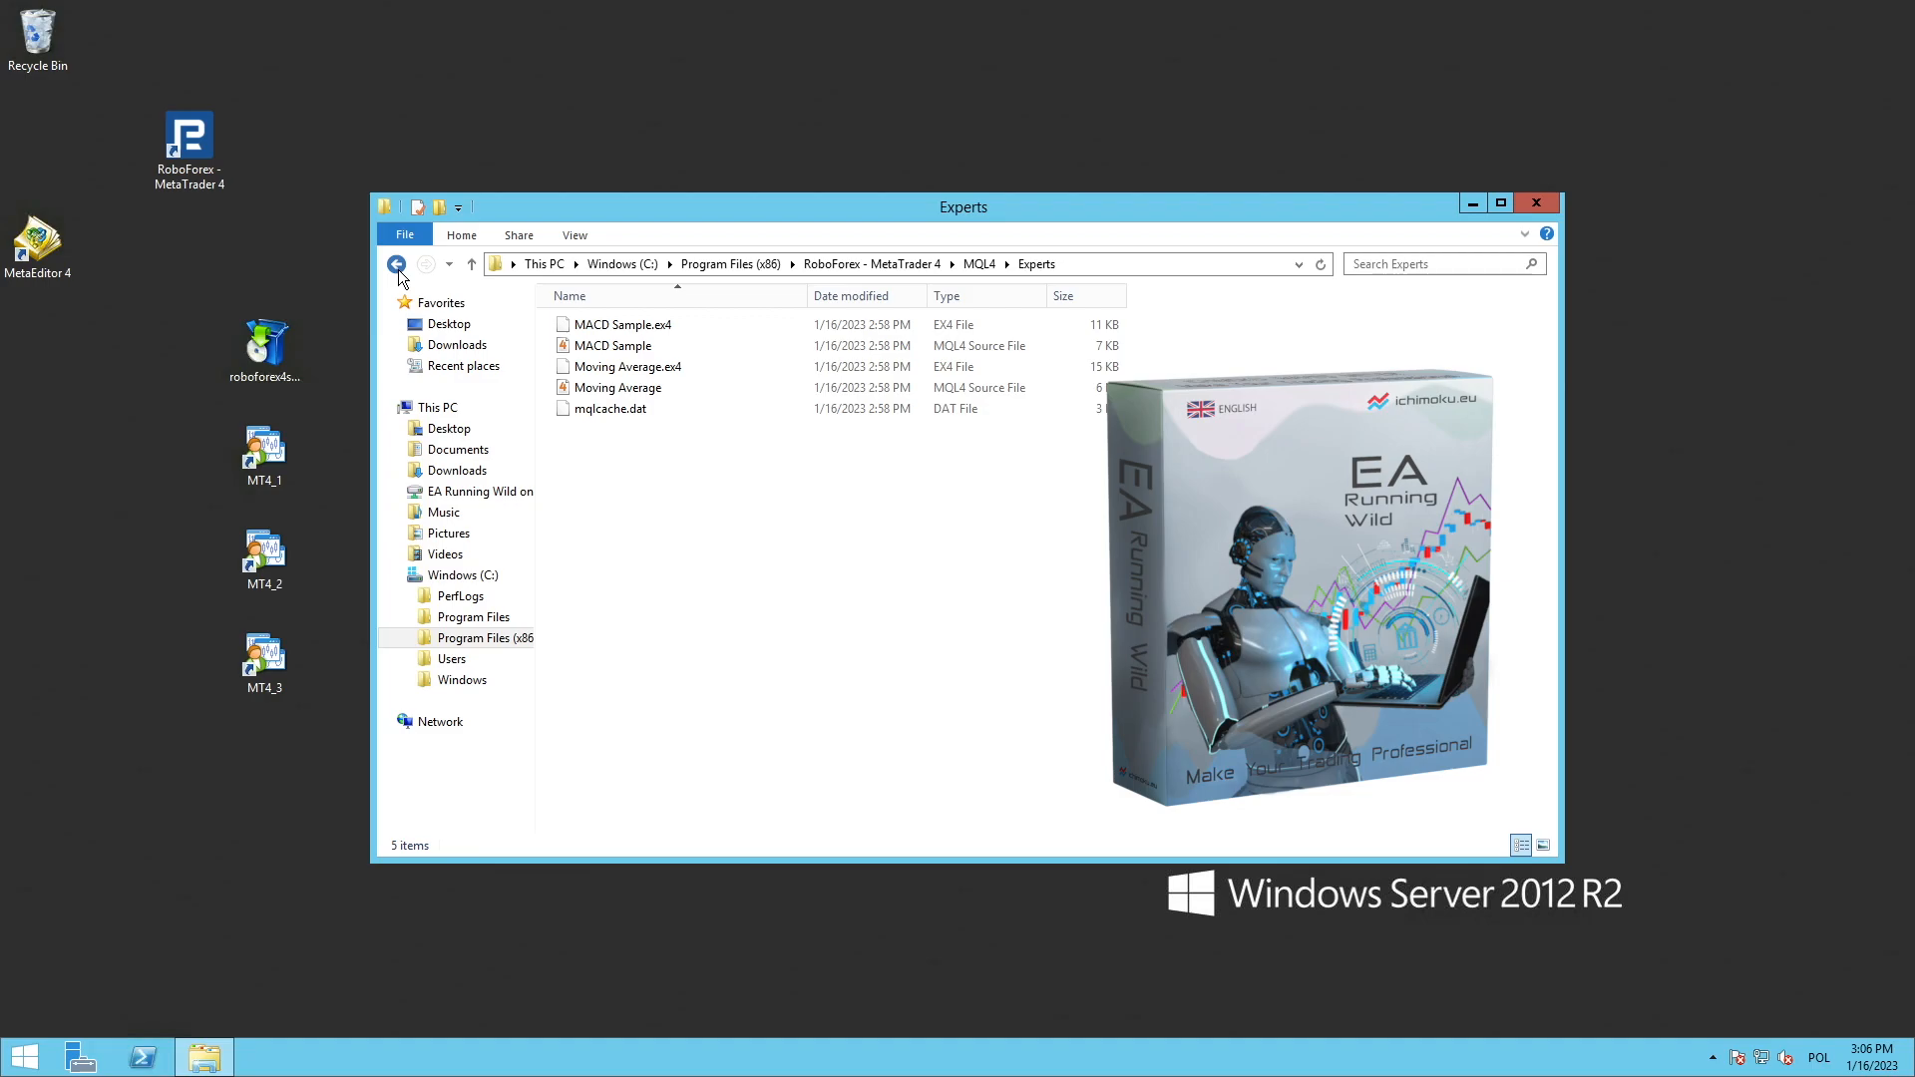
Examine the MQL4\Indicators folder and the templates folder of the same installation, and close the folder window
{"action": "left_click", "coordinate": [398, 271]}
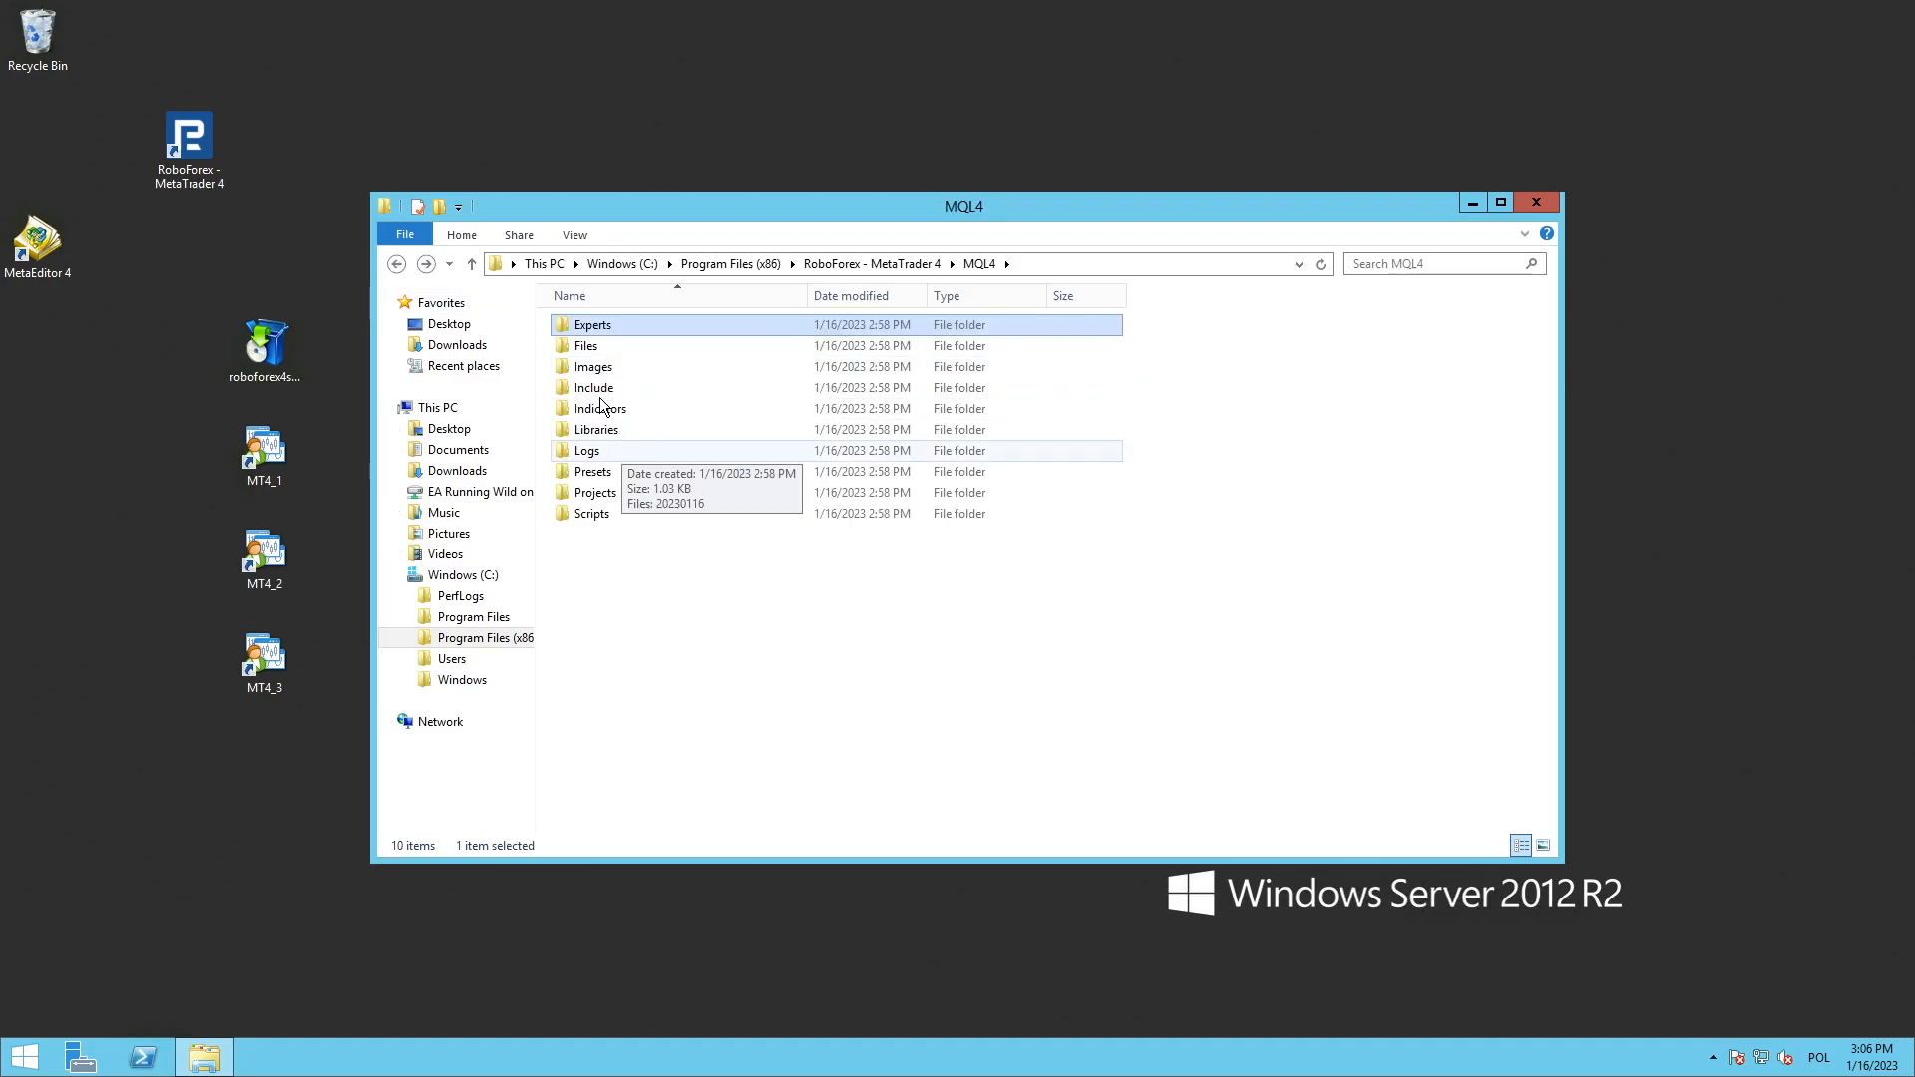
{"action": "double_click", "coordinate": [590, 413]}
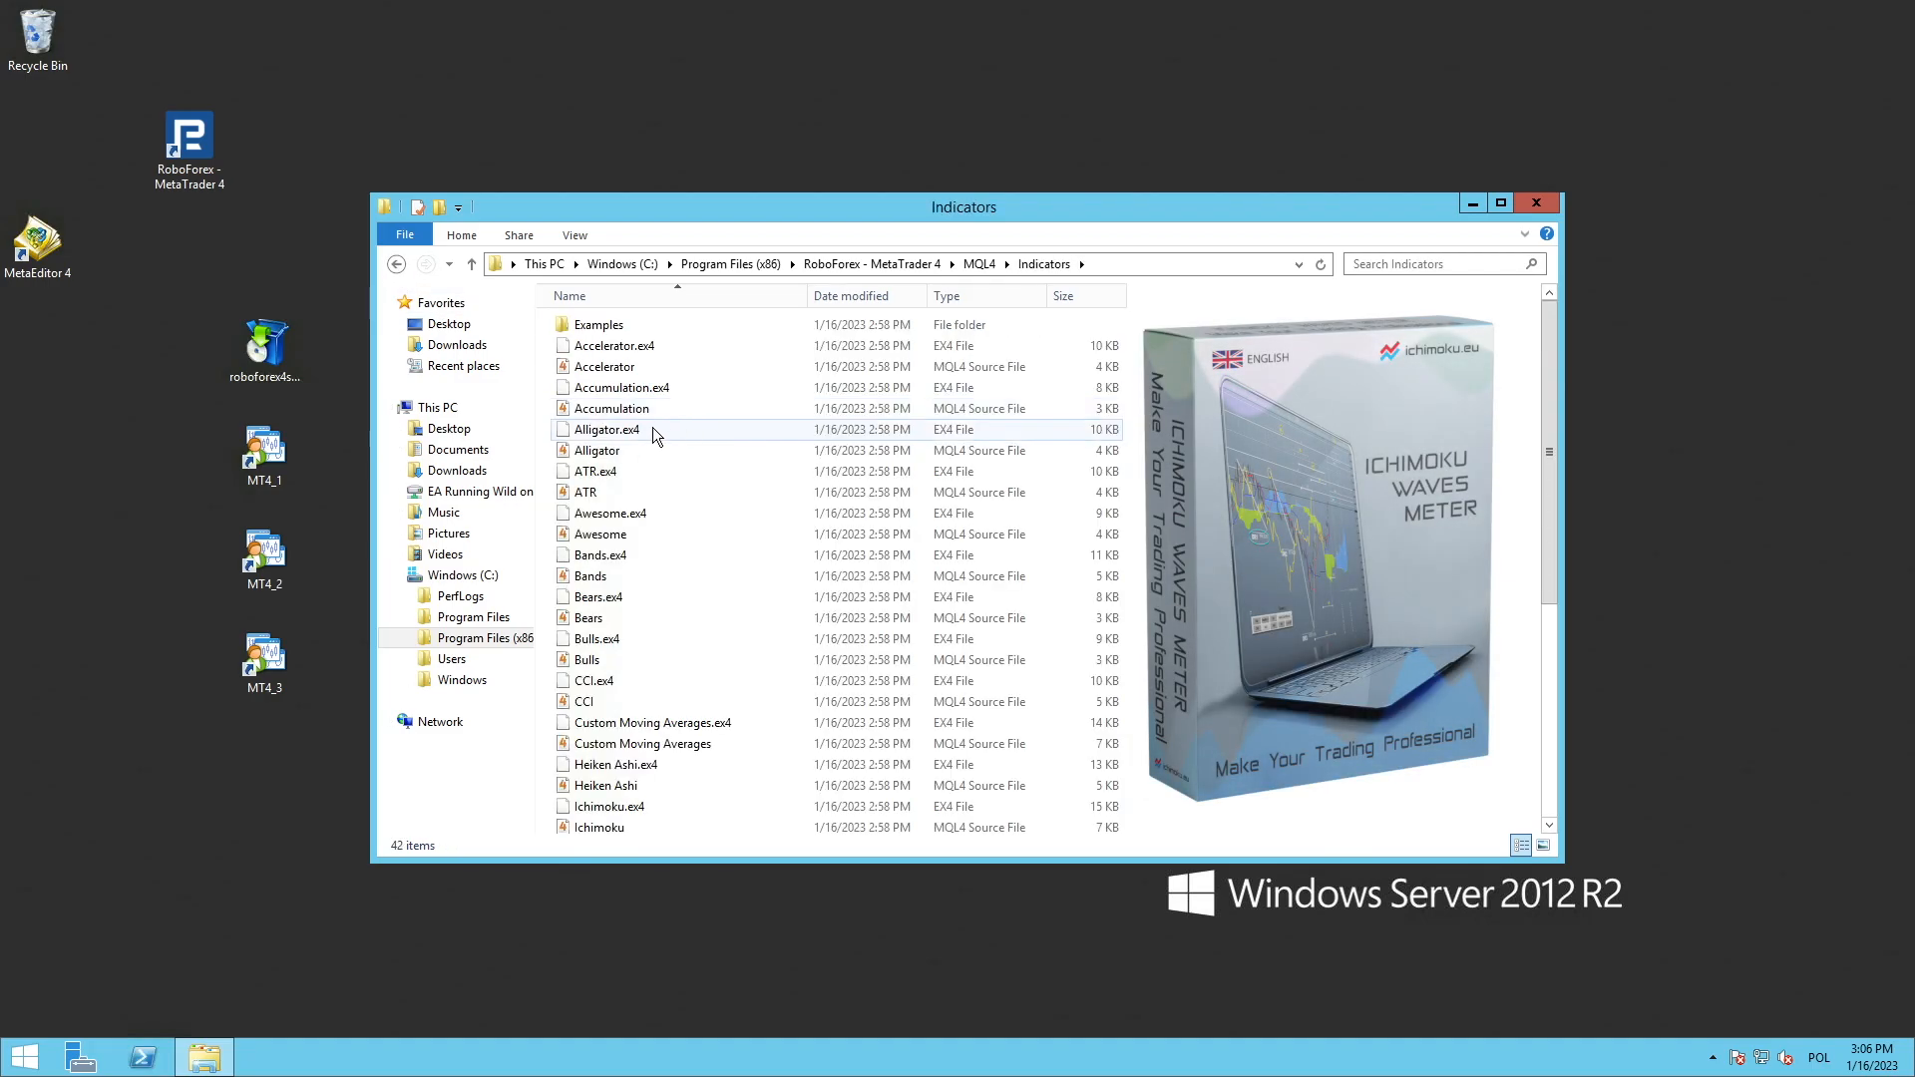
{"action": "left_click", "coordinate": [396, 265]}
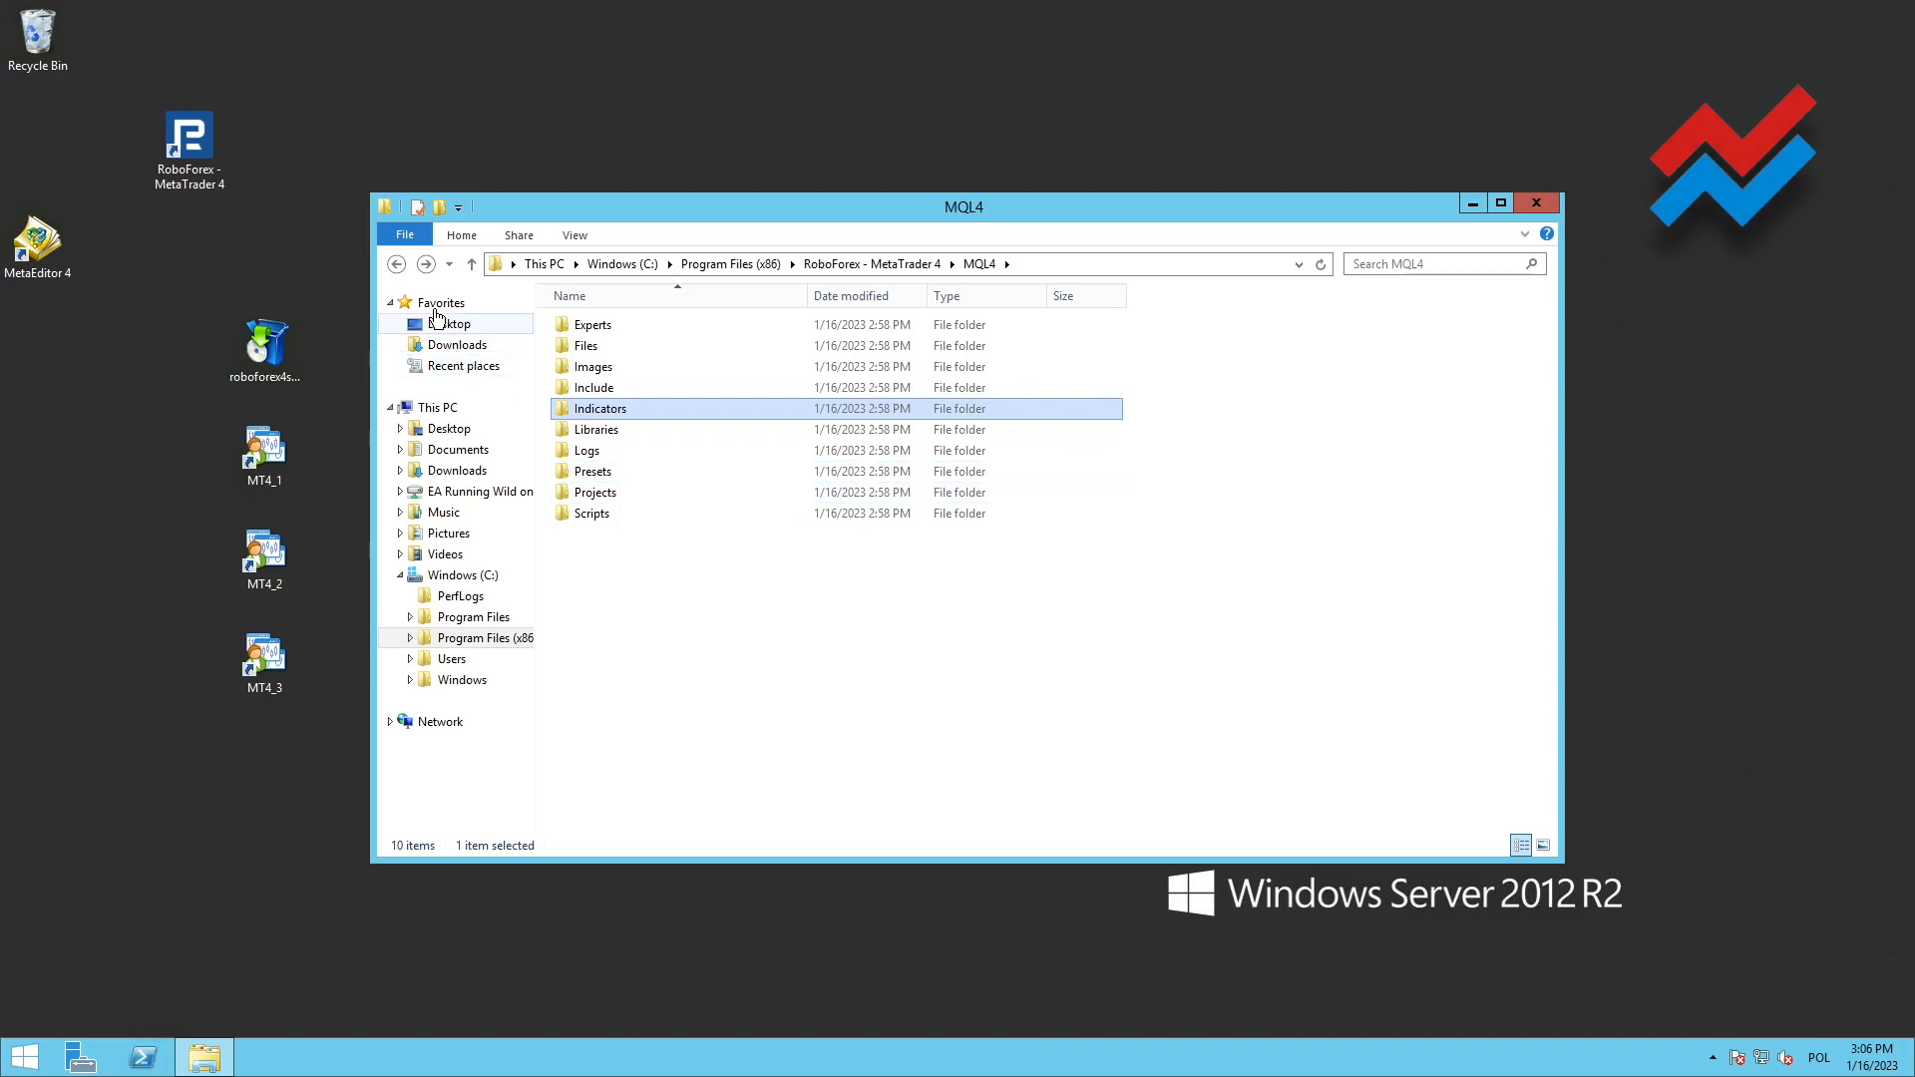
{"action": "left_click", "coordinate": [396, 264]}
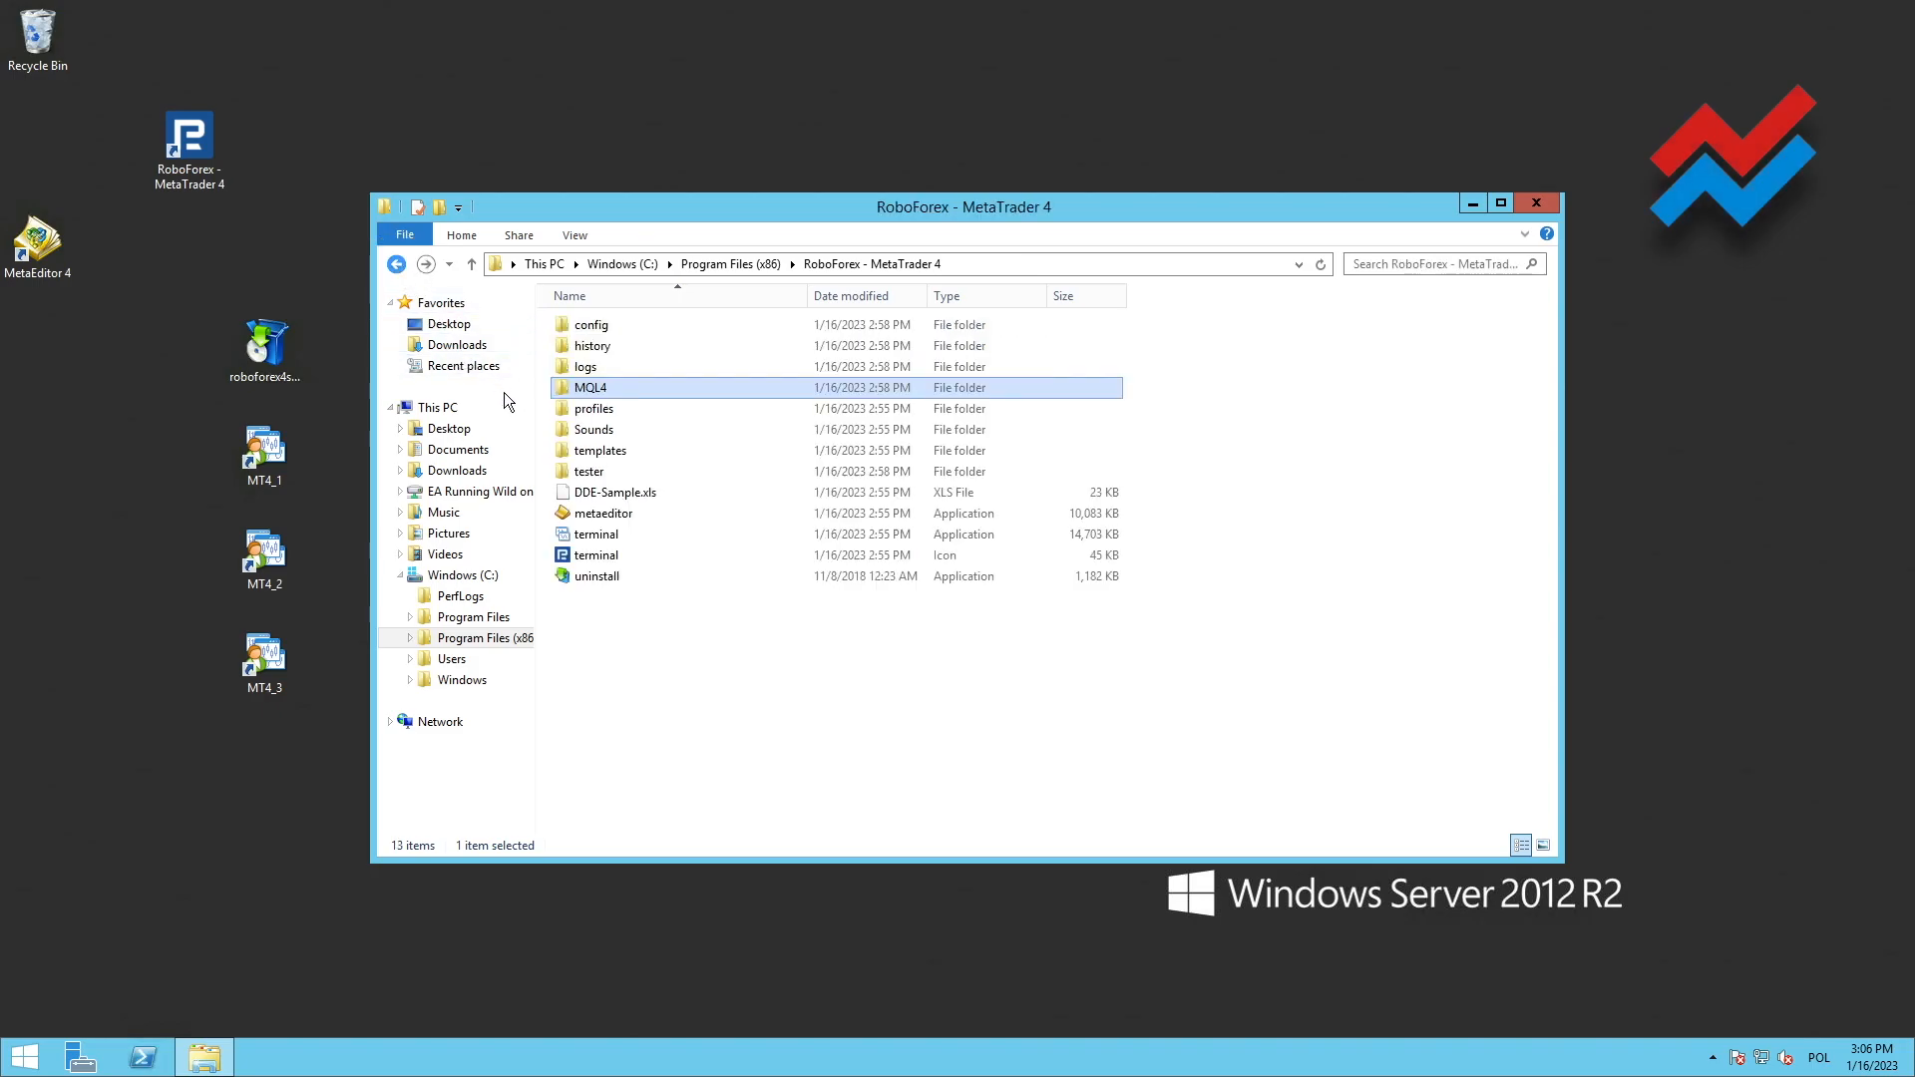
{"action": "double_click", "coordinate": [632, 453]}
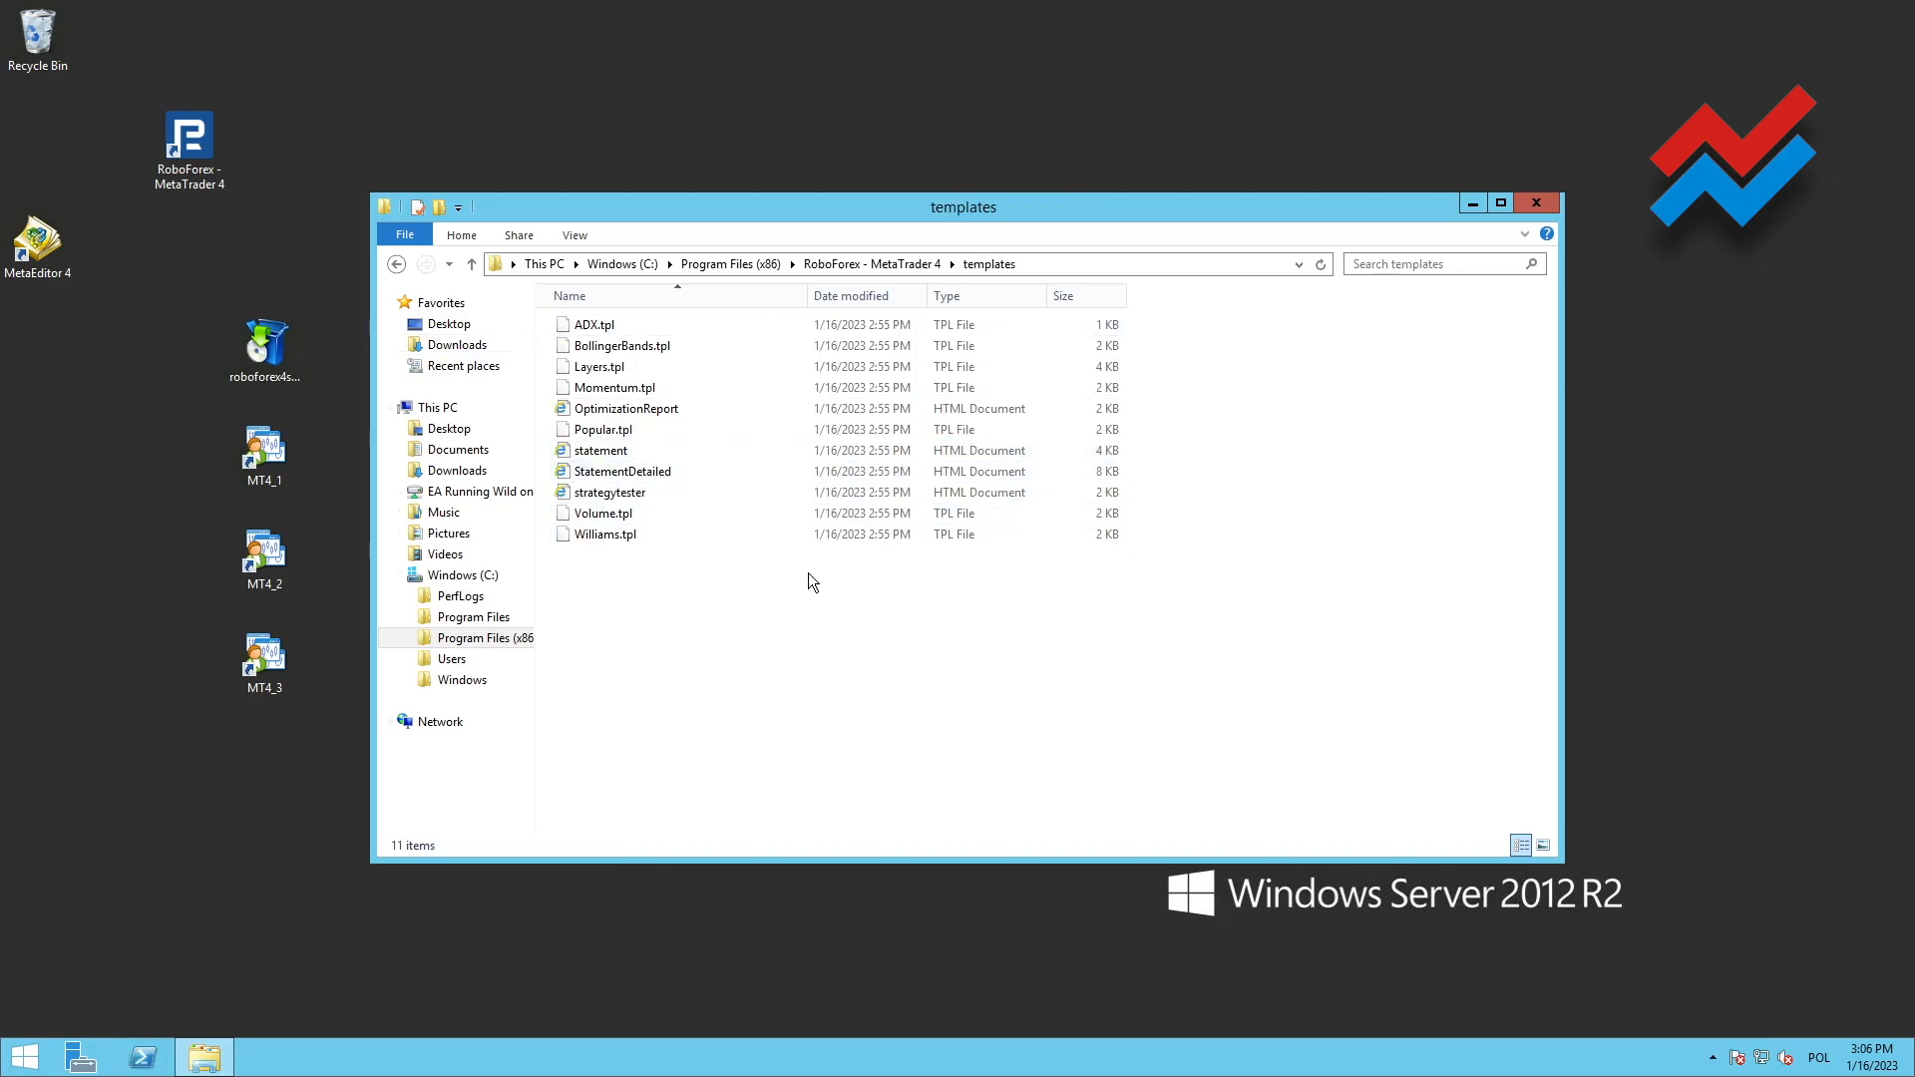
{"action": "left_click", "coordinate": [1538, 203]}
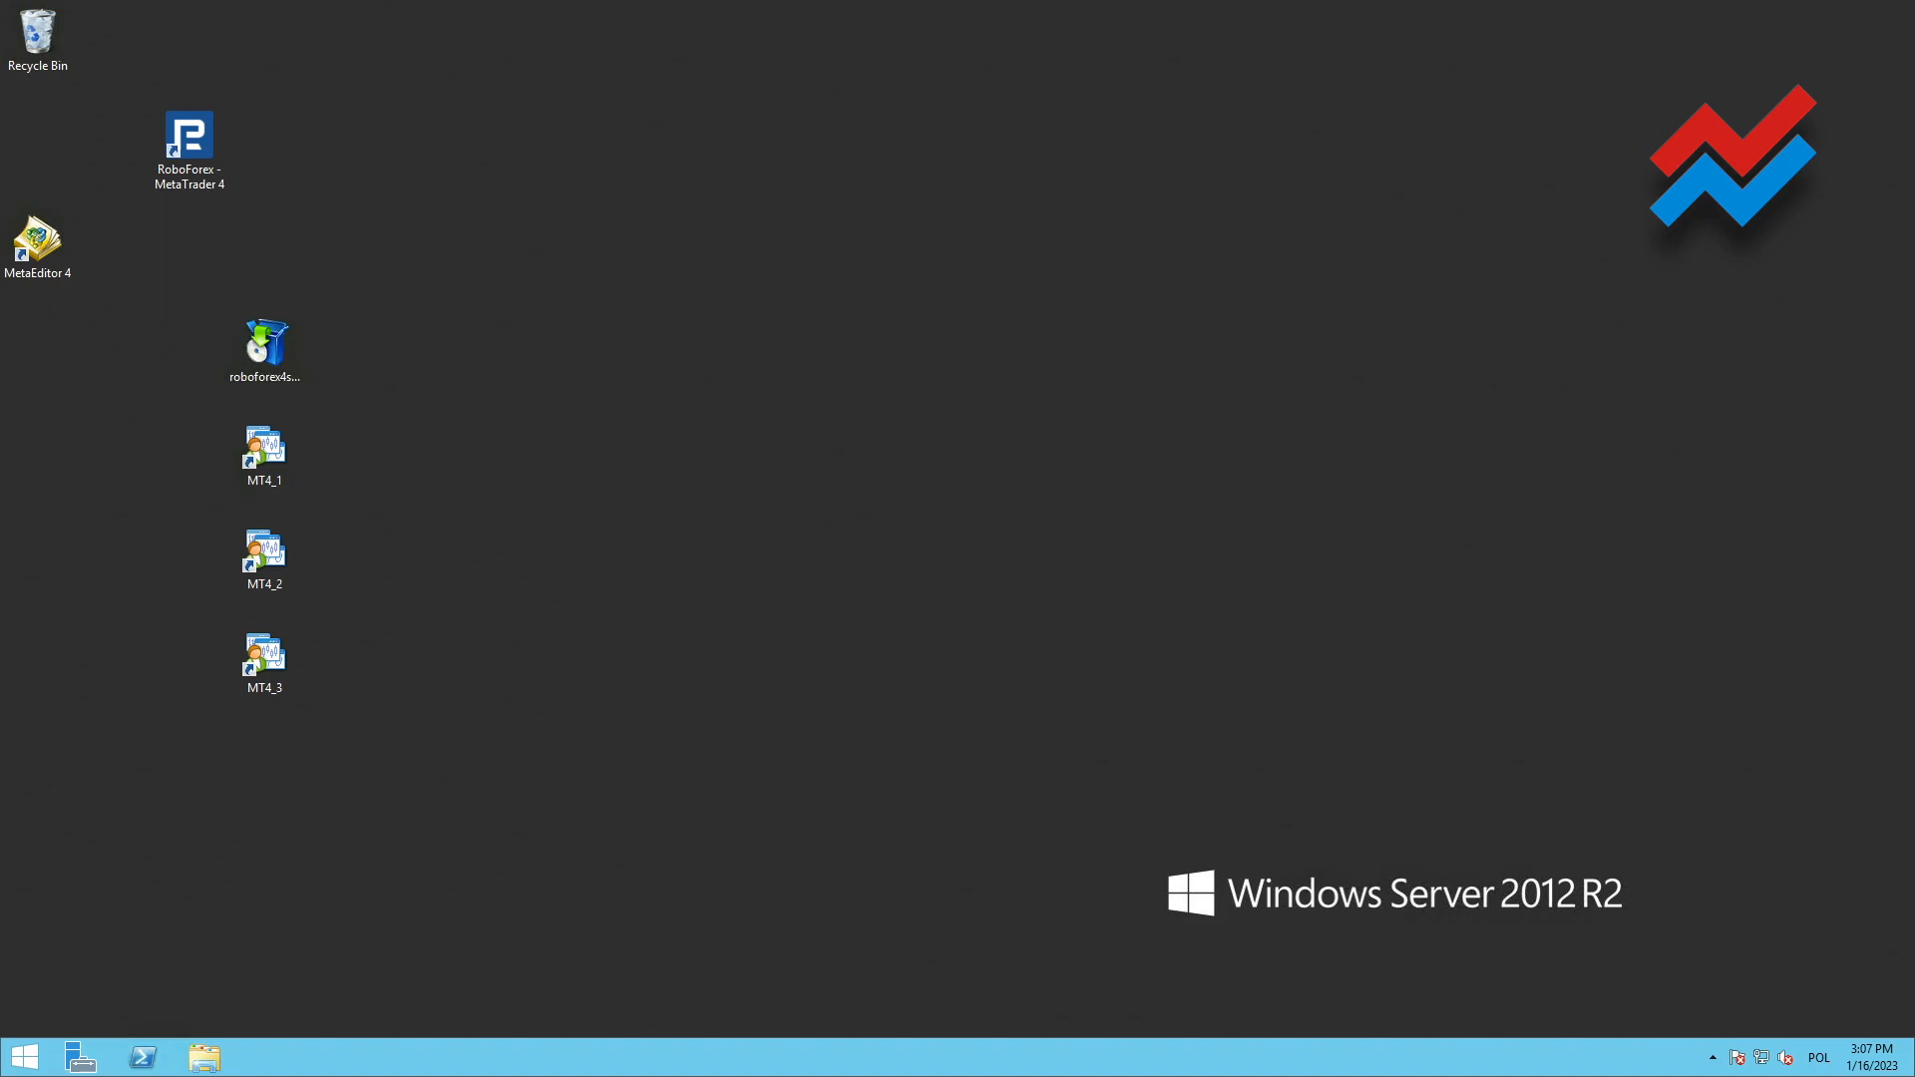